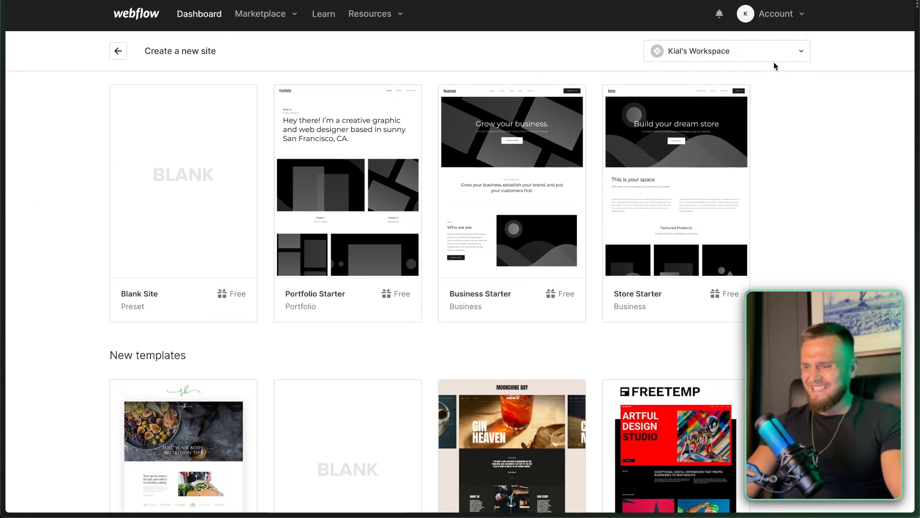
Create a blank site named 'Legacy Design Agency' and open it in the Designer.
{"action": "mouse_move", "coordinate": [189, 209]}
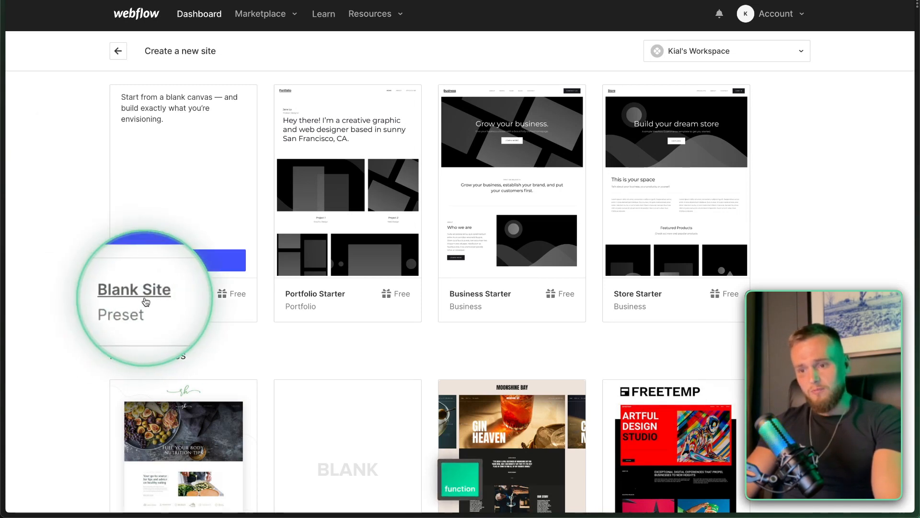
{"action": "left_click", "coordinate": [186, 261]}
{"action": "double_click", "coordinate": [370, 89]}
{"action": "key", "text": "Caps_Lock"}
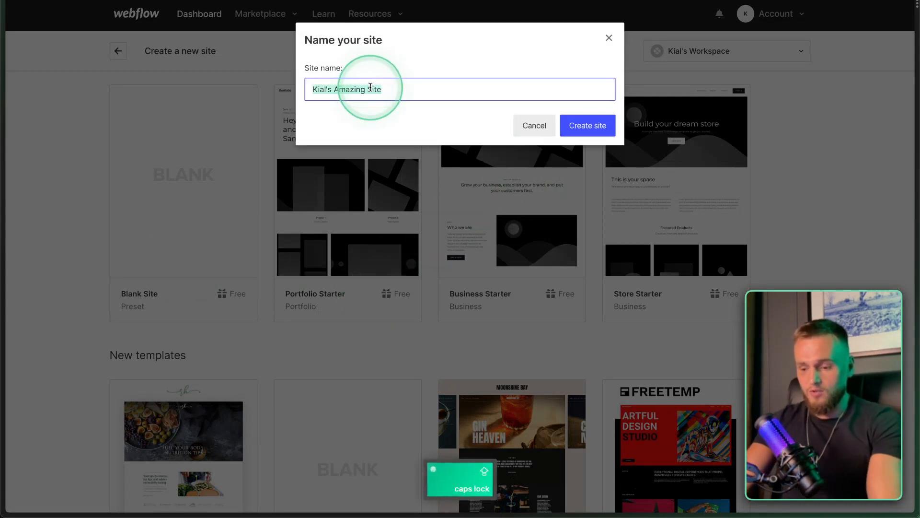
{"action": "type", "text": "Legacy Design Agency"}
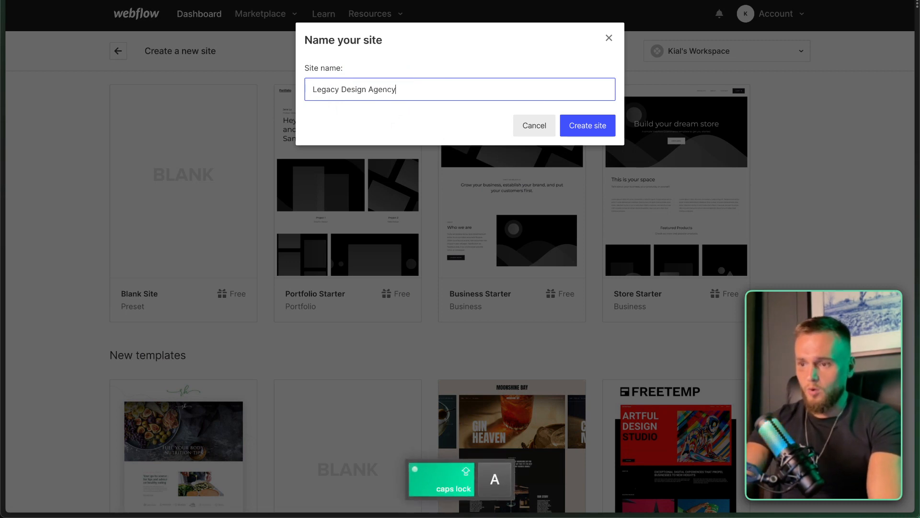
{"action": "left_click", "coordinate": [589, 126]}
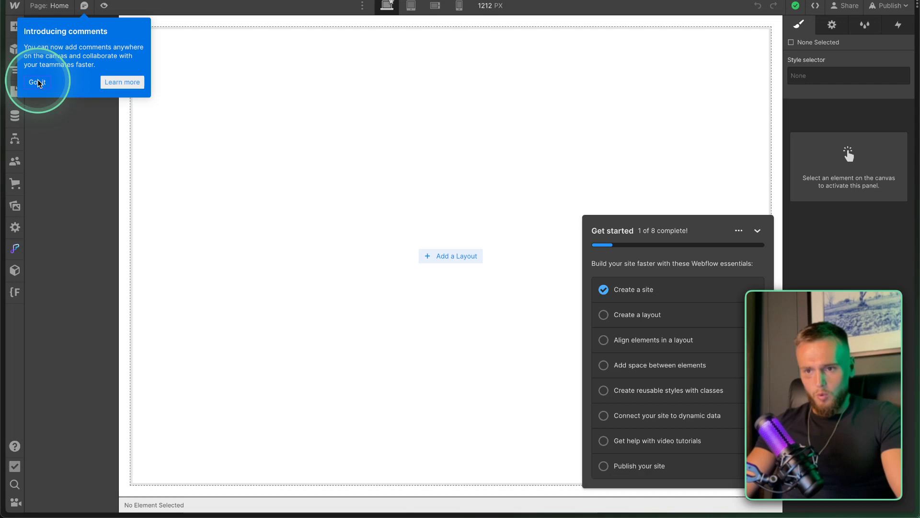
Dismiss the comments popup, hide the Get started checklist and close its notice.
{"action": "left_click", "coordinate": [39, 82]}
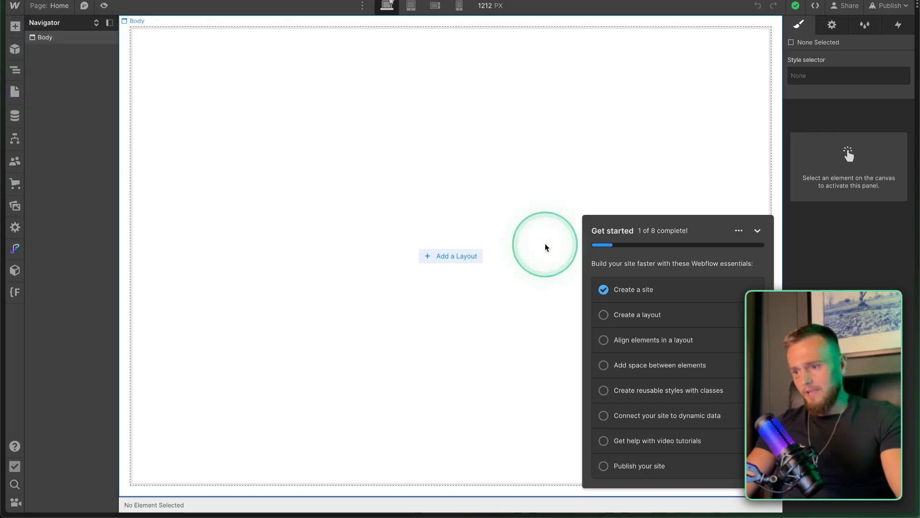
{"action": "left_click", "coordinate": [757, 232]}
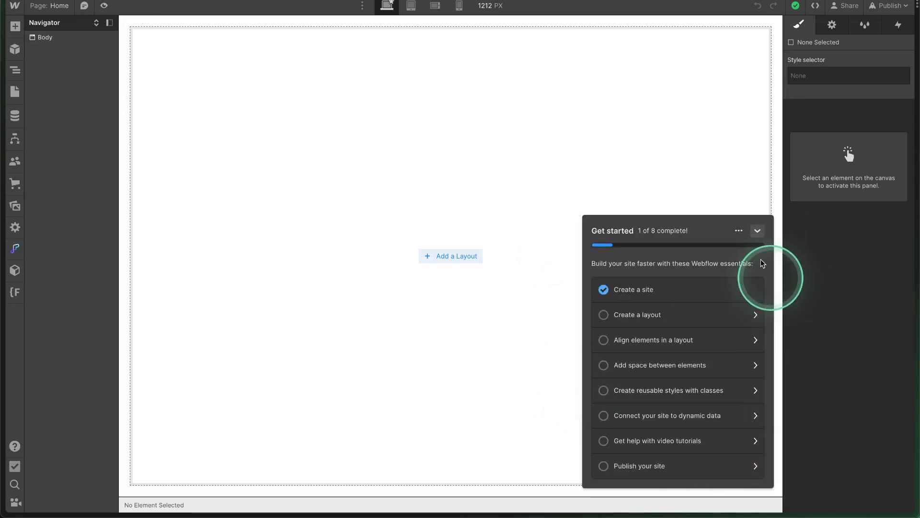
{"action": "left_click", "coordinate": [756, 231]}
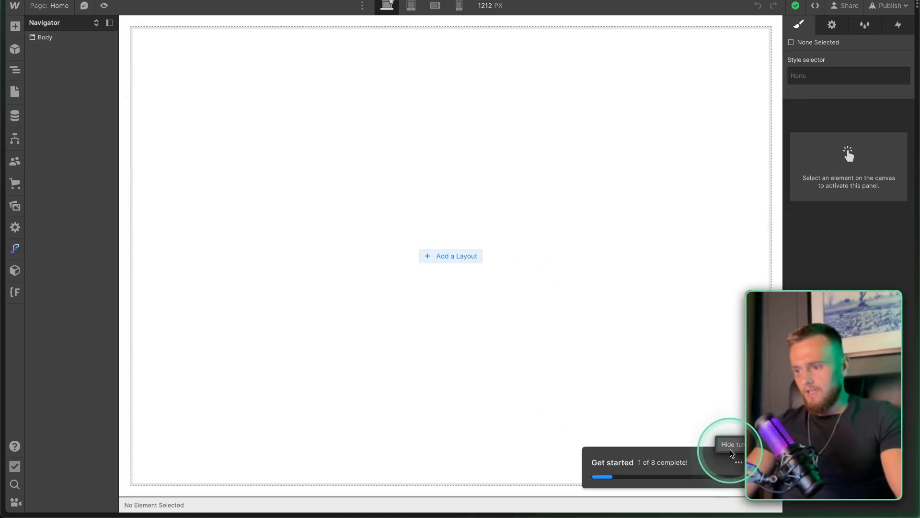
{"action": "left_click", "coordinate": [731, 449]}
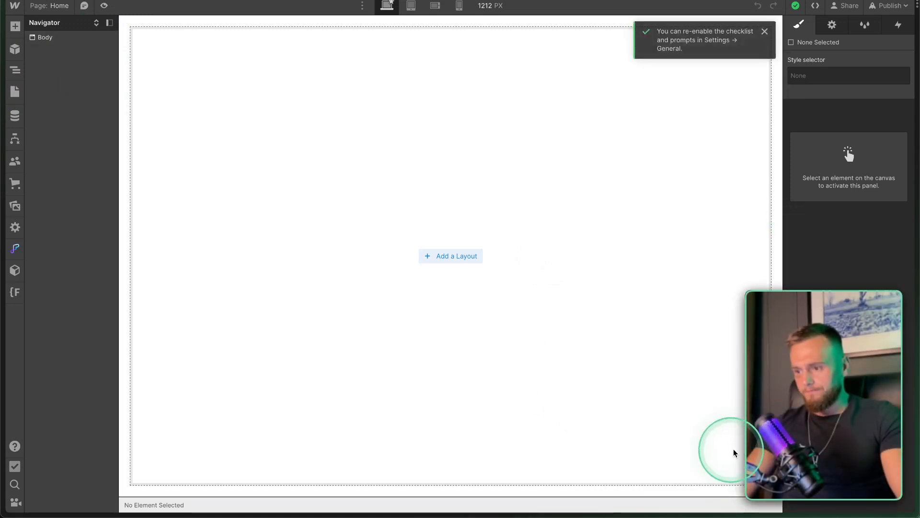
{"action": "left_click", "coordinate": [766, 33]}
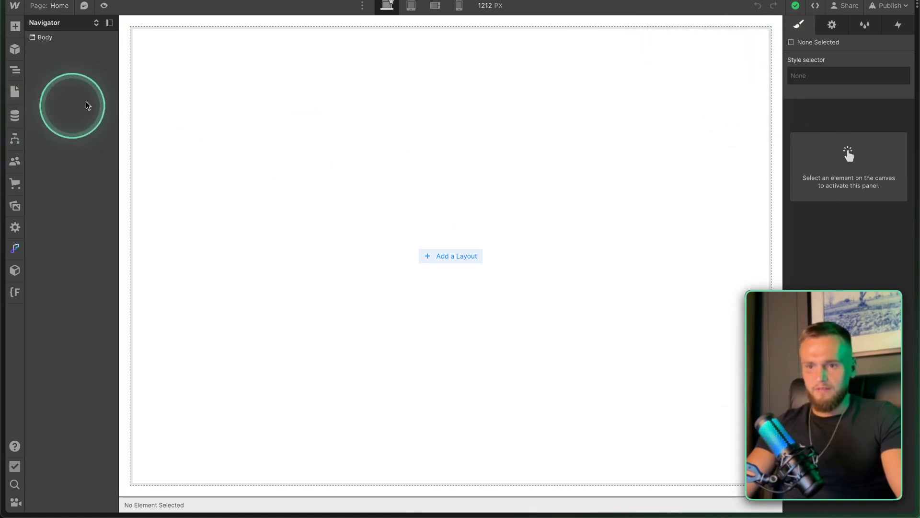
Open Site settings from the Designer's main menu.
{"action": "left_click", "coordinate": [15, 7]}
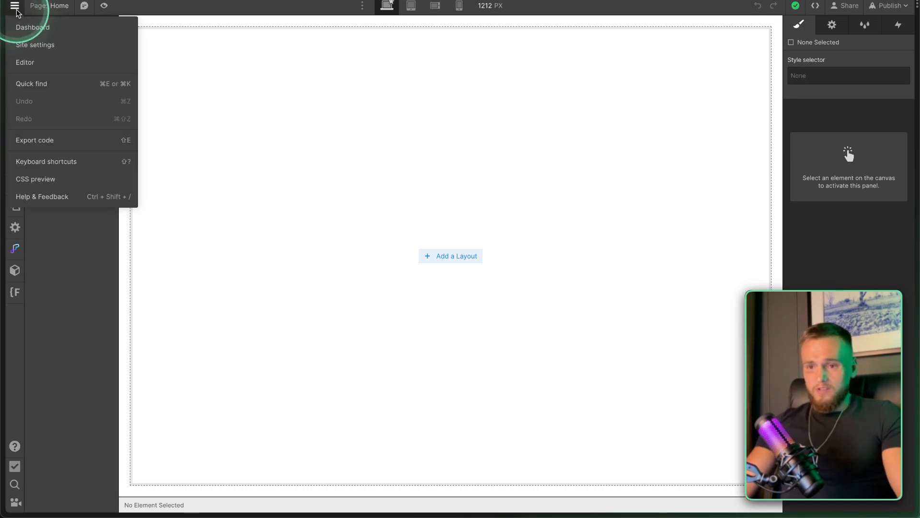
{"action": "left_click", "coordinate": [42, 45]}
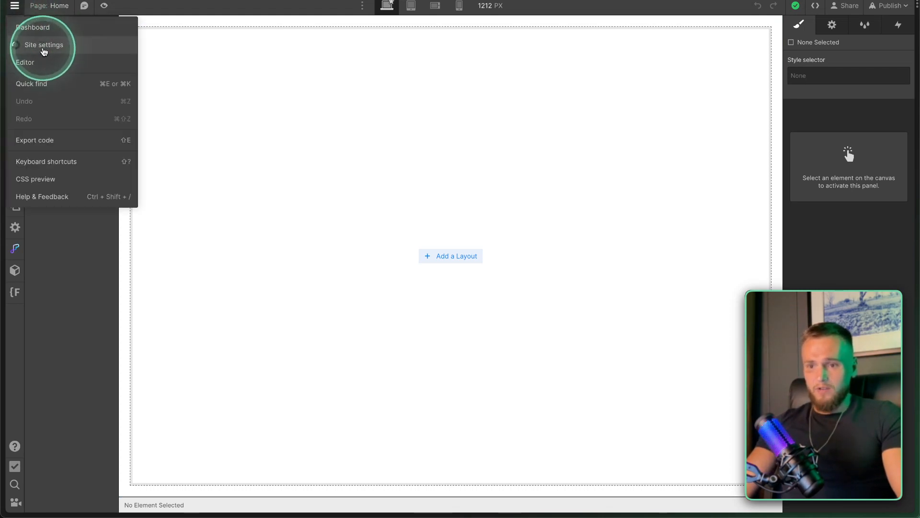
{"action": "left_click", "coordinate": [192, 139]}
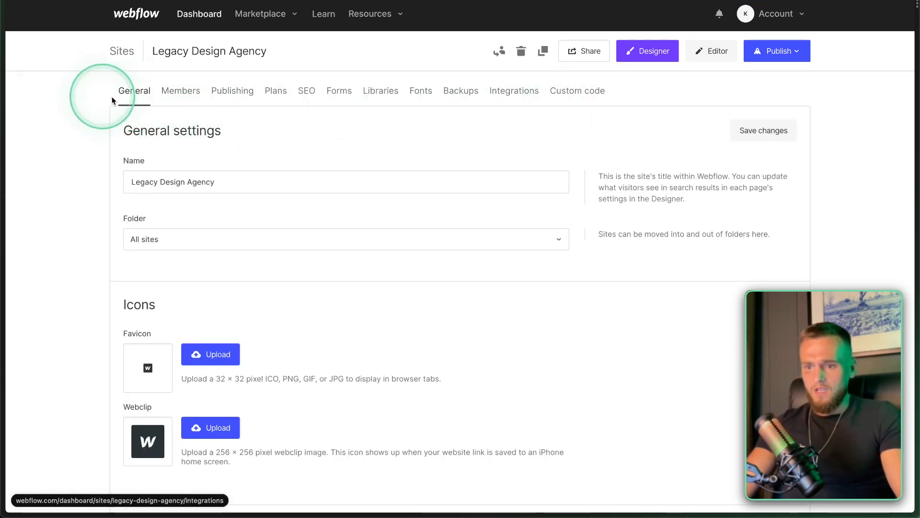
{"action": "triple_click", "coordinate": [172, 182]}
{"action": "scroll", "coordinate": [179, 246], "scroll_direction": "down", "scroll_amount": 1}
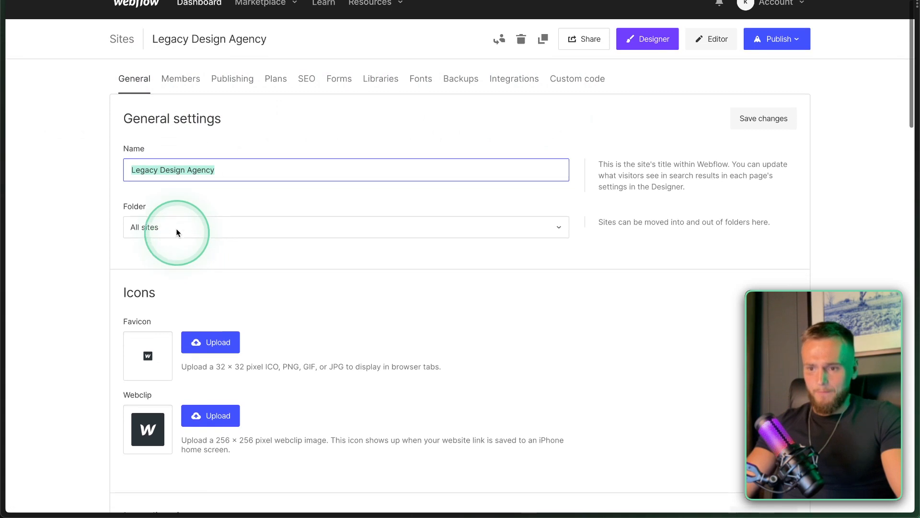
{"action": "scroll", "coordinate": [174, 238], "scroll_direction": "down", "scroll_amount": 2}
{"action": "left_click", "coordinate": [159, 127]}
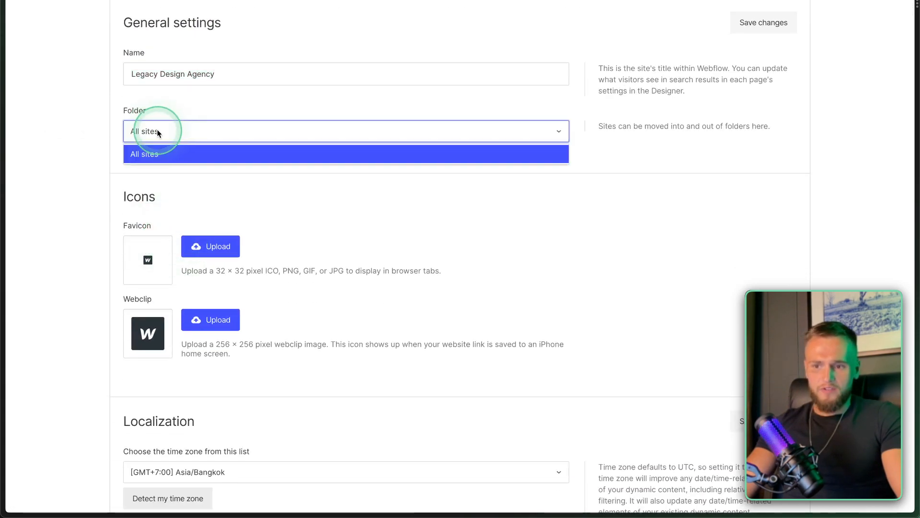
{"action": "left_click", "coordinate": [136, 154]}
{"action": "left_click", "coordinate": [205, 181]}
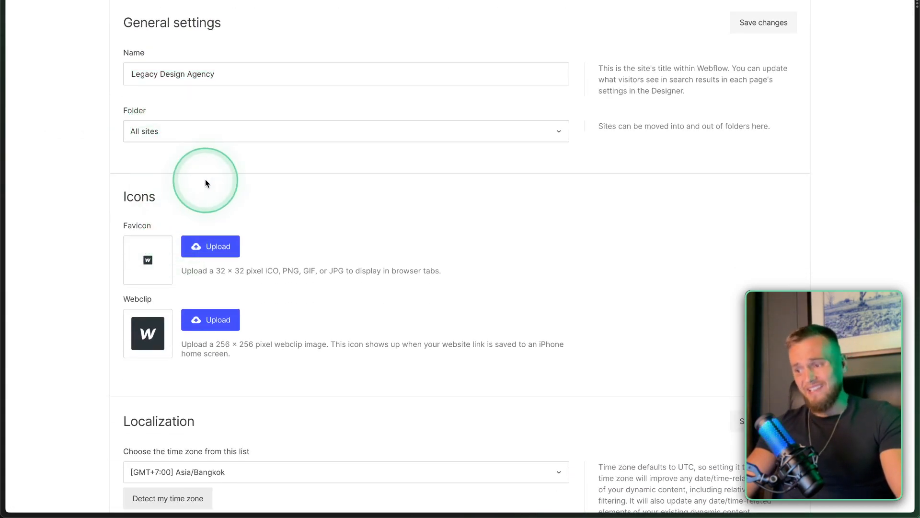
{"action": "scroll", "coordinate": [171, 228], "scroll_direction": "down", "scroll_amount": 3}
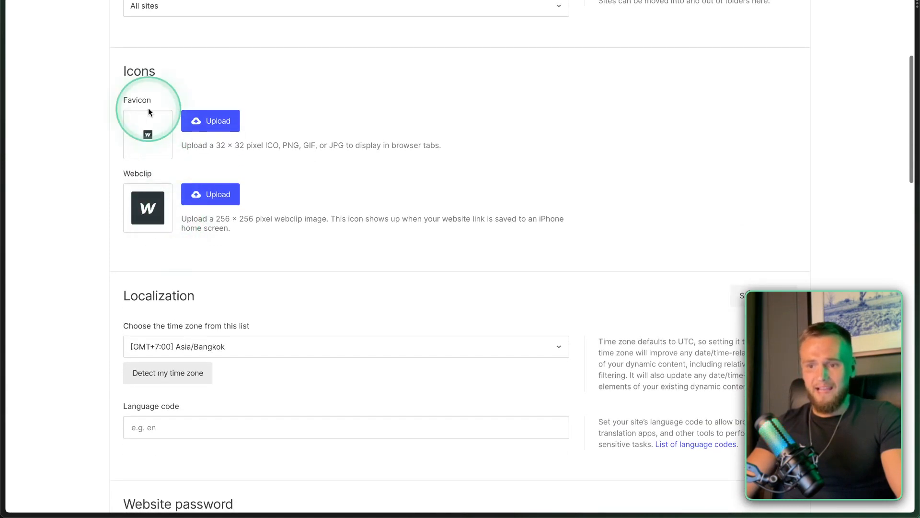
{"action": "scroll", "coordinate": [147, 131], "scroll_direction": "up", "scroll_amount": 2}
{"action": "scroll", "coordinate": [147, 131], "scroll_direction": "up", "scroll_amount": 1}
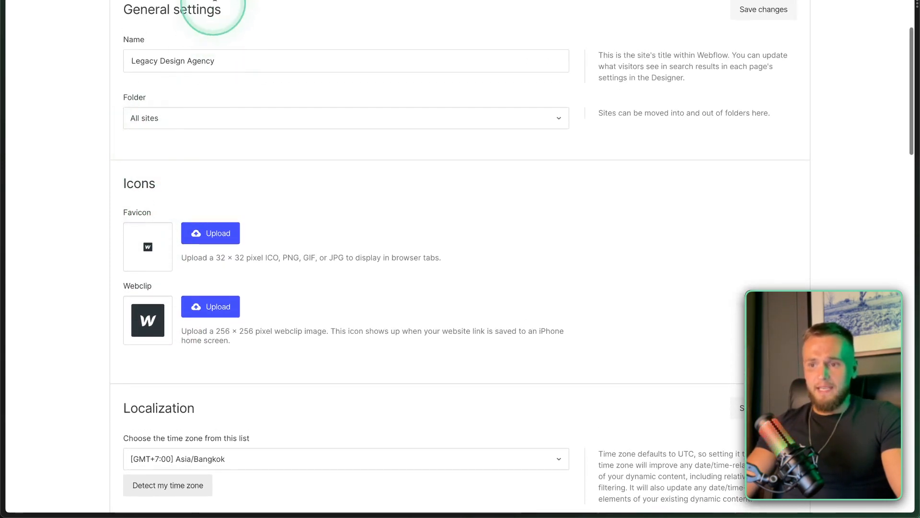
{"action": "scroll", "coordinate": [196, 153], "scroll_direction": "up", "scroll_amount": 1}
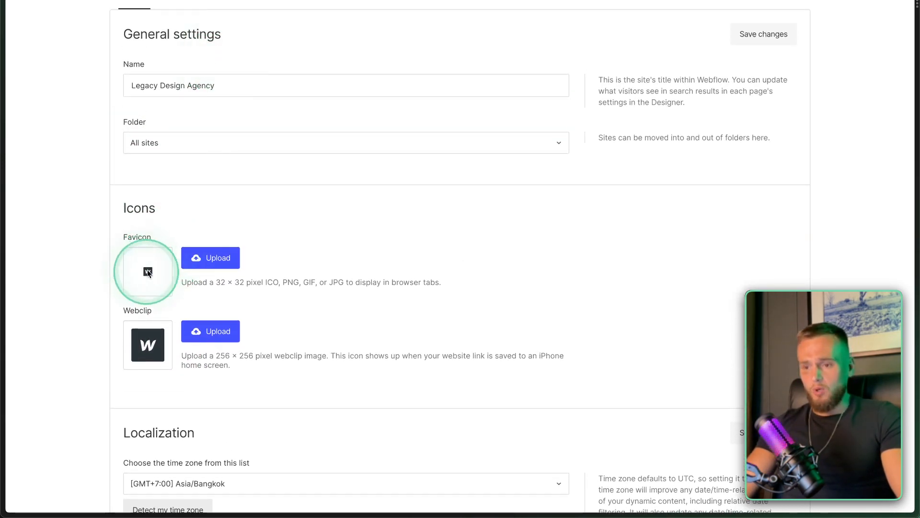
{"action": "mouse_move", "coordinate": [6, 224]}
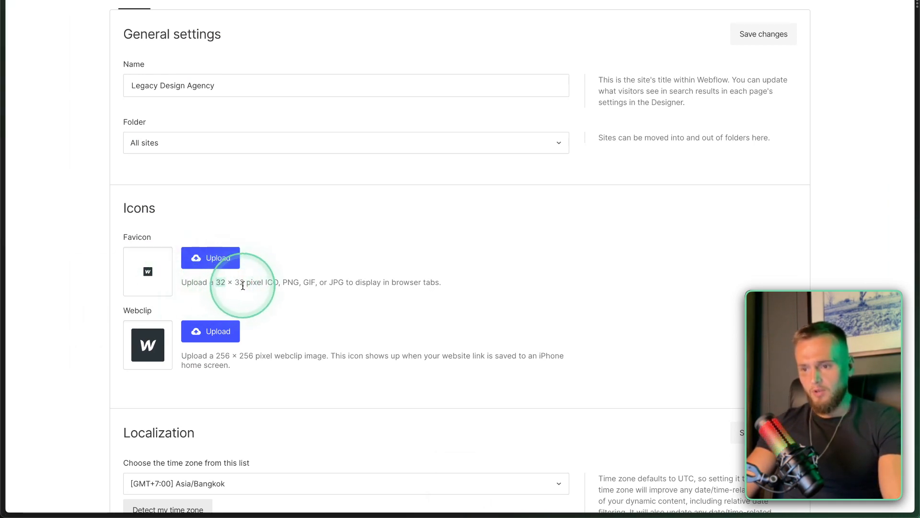
{"action": "triple_click", "coordinate": [242, 355]}
{"action": "left_click", "coordinate": [252, 353]}
Set the localization time zone to Asia/Bangkok and the language code to en.
{"action": "scroll", "coordinate": [250, 353], "scroll_direction": "down", "scroll_amount": 4}
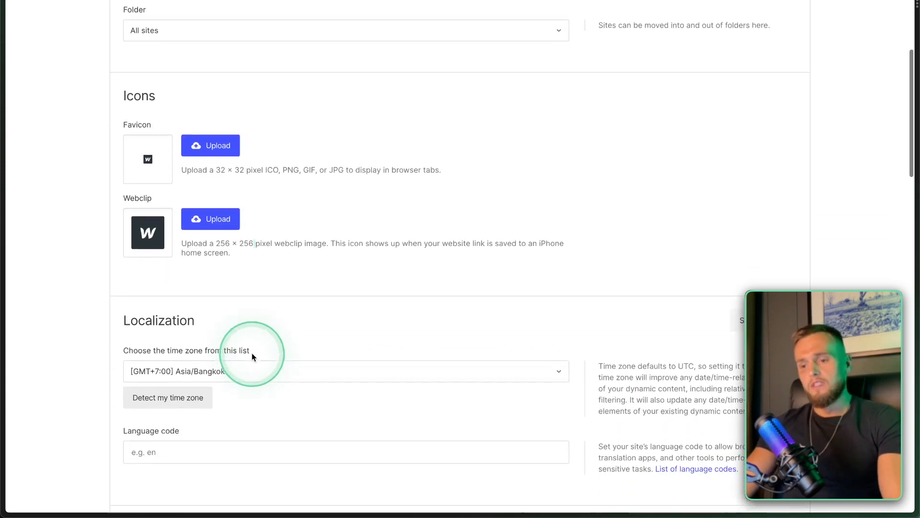
{"action": "left_click", "coordinate": [219, 284]}
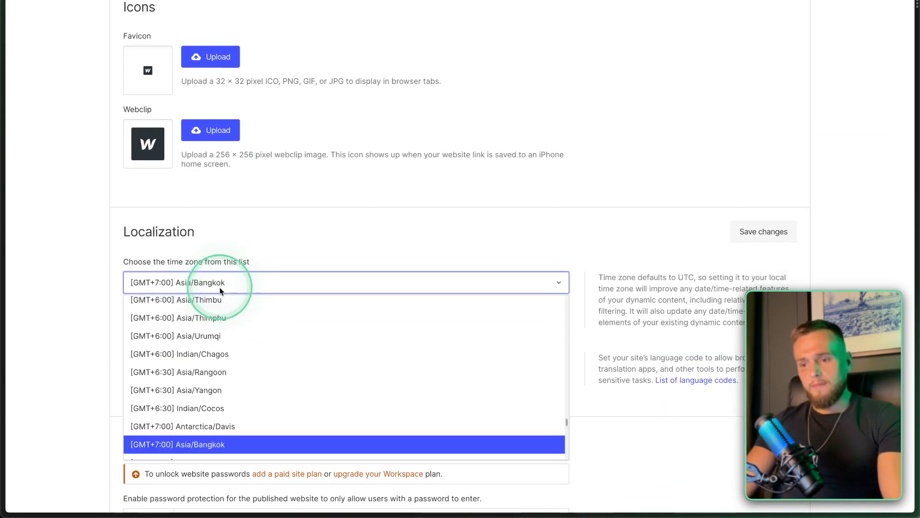
{"action": "left_click", "coordinate": [208, 445]}
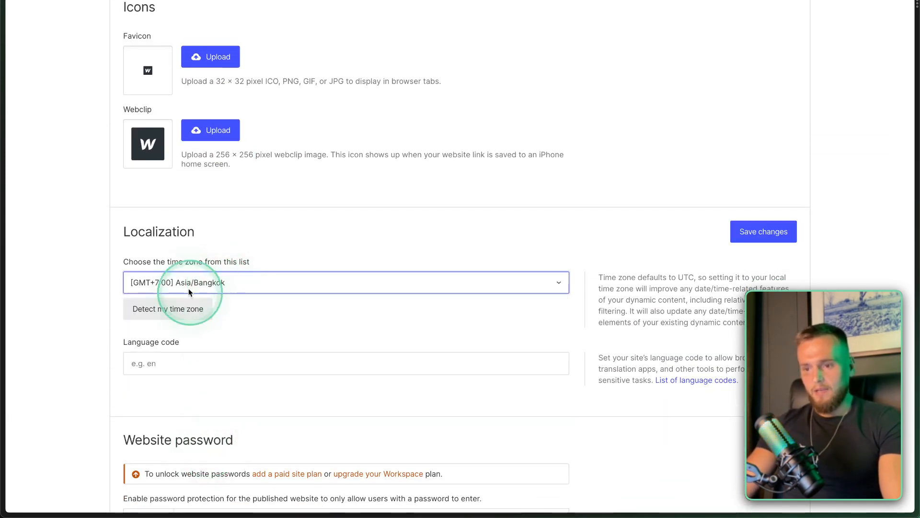
{"action": "scroll", "coordinate": [208, 338], "scroll_direction": "down", "scroll_amount": 1}
{"action": "left_click", "coordinate": [160, 300]}
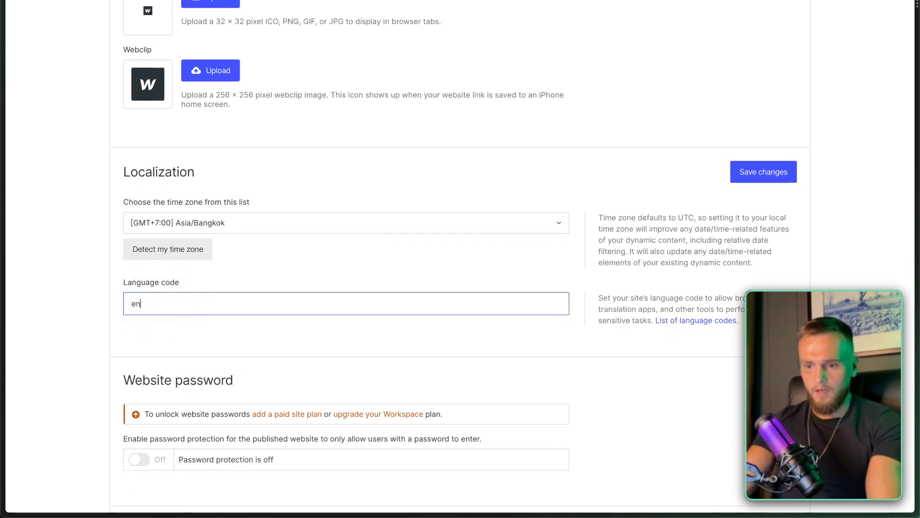
{"action": "scroll", "coordinate": [356, 304], "scroll_direction": "down", "scroll_amount": 10}
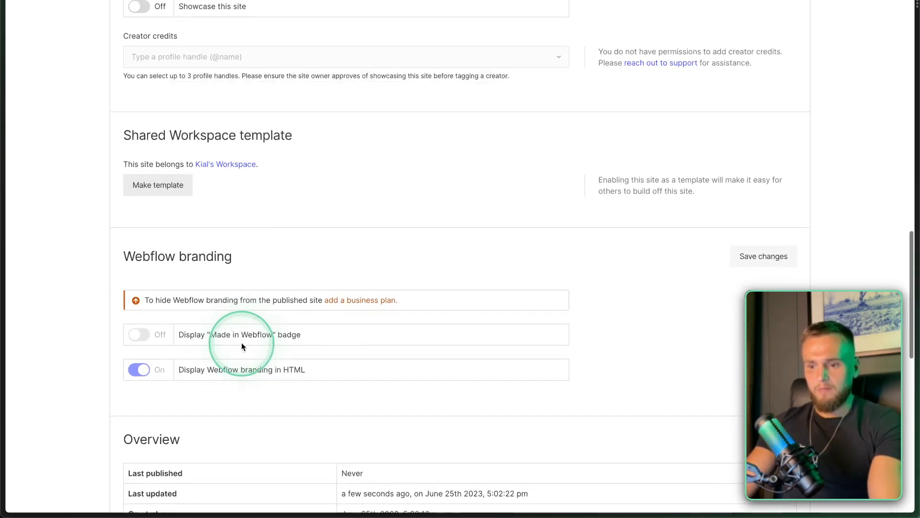
{"action": "scroll", "coordinate": [165, 370], "scroll_direction": "down", "scroll_amount": 2}
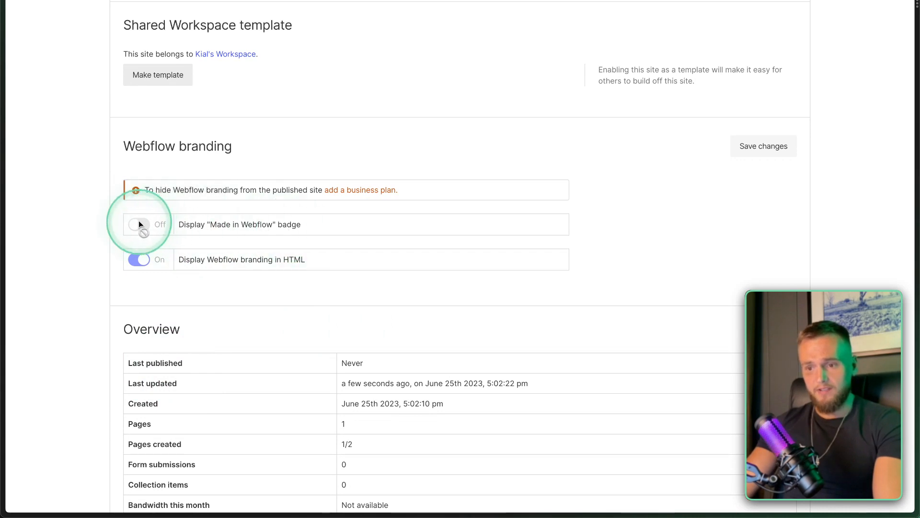
{"action": "mouse_move", "coordinate": [139, 220]}
{"action": "key", "text": "fn"}
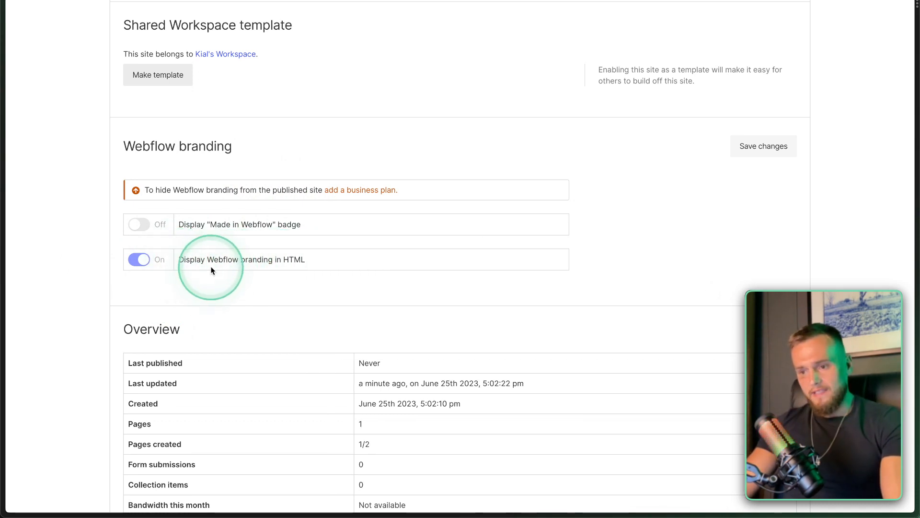
Save the localization settings and go to the Members settings.
{"action": "scroll", "coordinate": [300, 266], "scroll_direction": "down", "scroll_amount": 7}
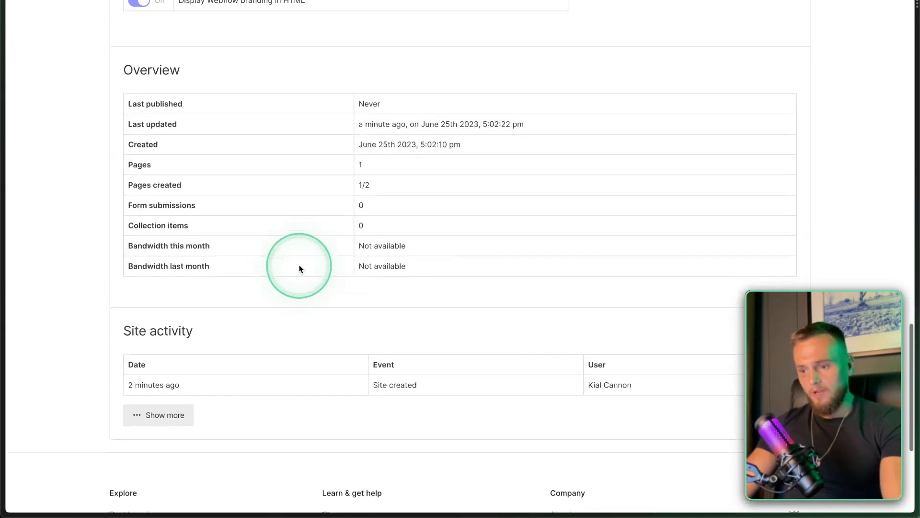
{"action": "scroll", "coordinate": [287, 261], "scroll_direction": "up", "scroll_amount": 2}
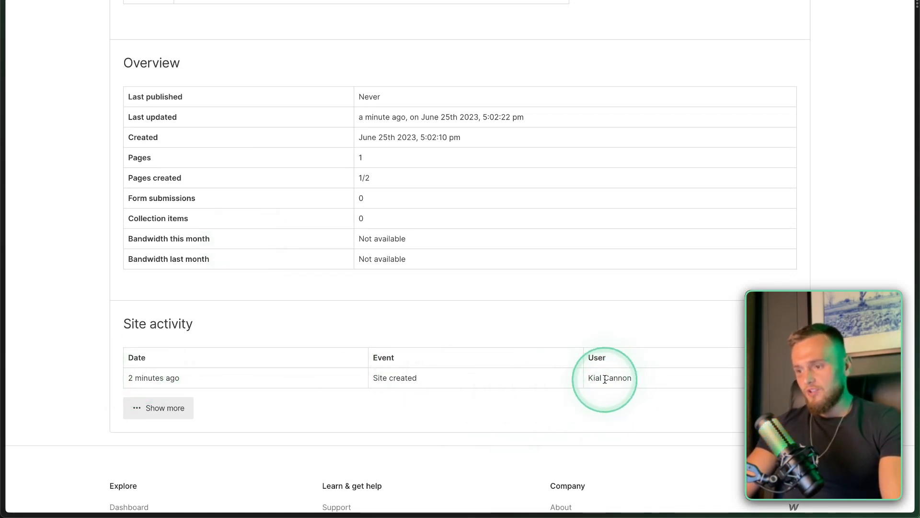
{"action": "scroll", "coordinate": [605, 378], "scroll_direction": "up", "scroll_amount": 20}
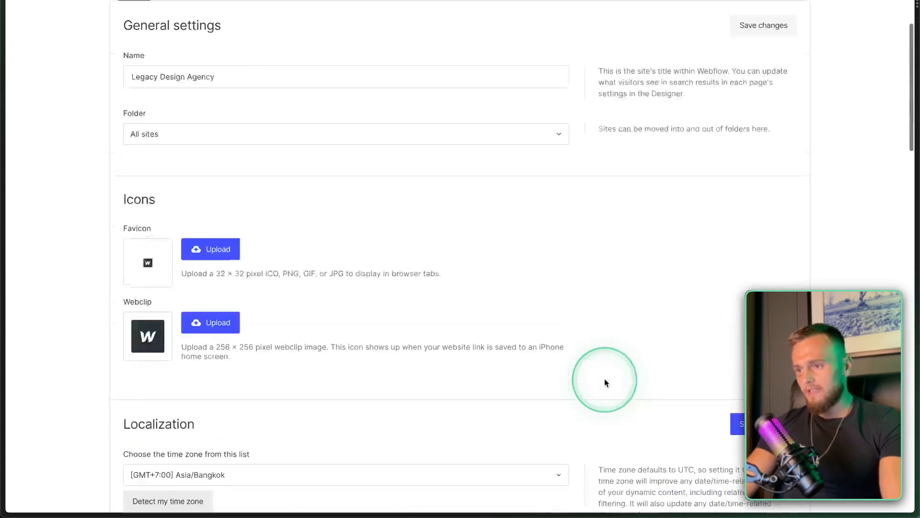
{"action": "scroll", "coordinate": [641, 208], "scroll_direction": "down", "scroll_amount": 10}
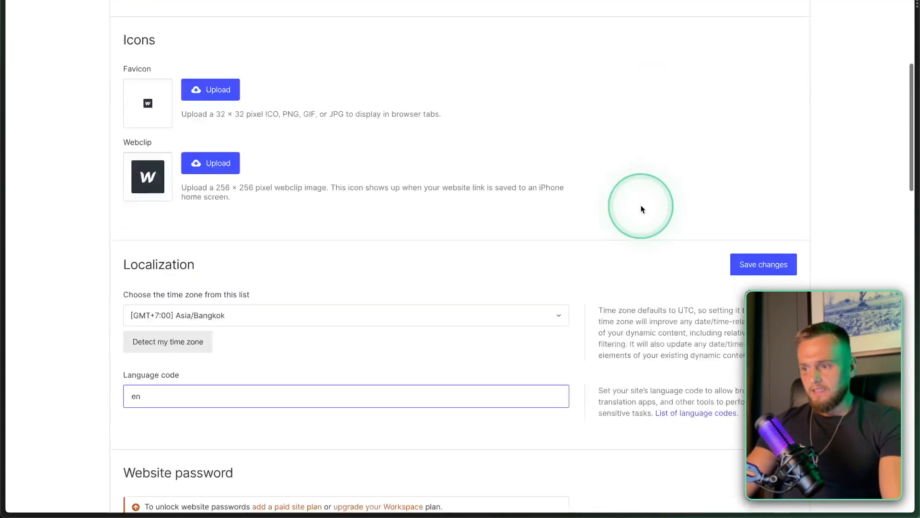
{"action": "left_click", "coordinate": [766, 80]}
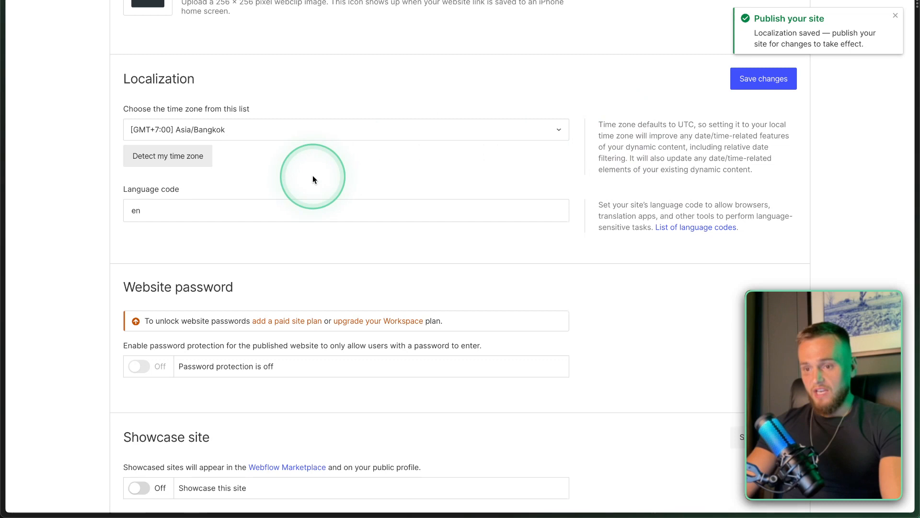
{"action": "scroll", "coordinate": [312, 179], "scroll_direction": "up", "scroll_amount": 10}
{"action": "left_click", "coordinate": [181, 92]}
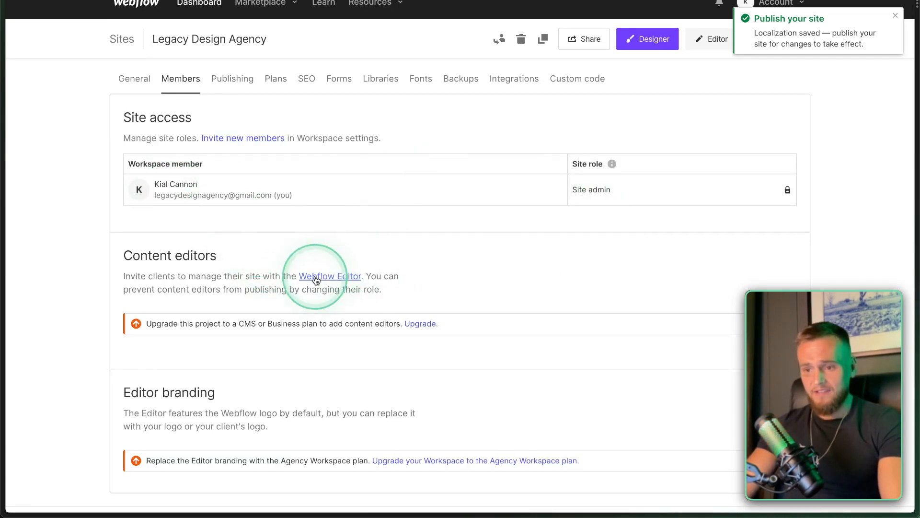
Open the Publishing settings and review the staging and production domains.
{"action": "scroll", "coordinate": [311, 271], "scroll_direction": "down", "scroll_amount": 2}
{"action": "scroll", "coordinate": [254, 208], "scroll_direction": "up", "scroll_amount": 2}
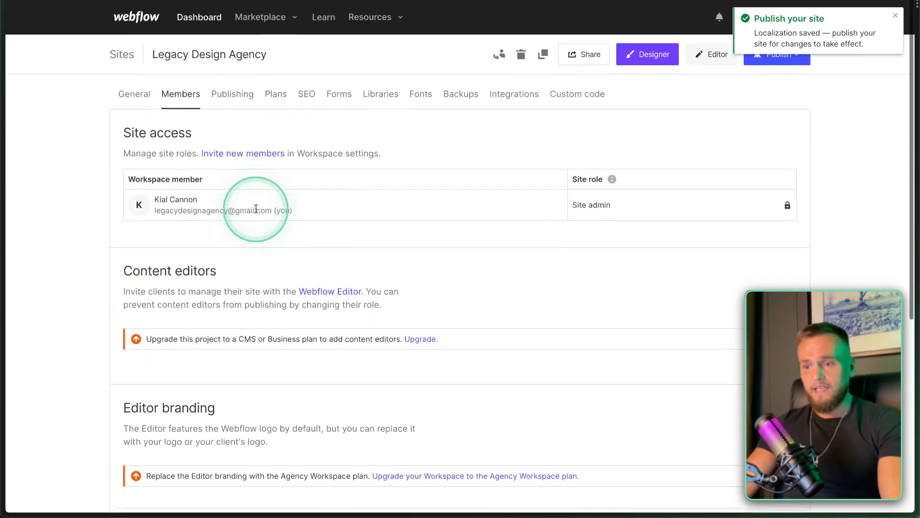
{"action": "left_click", "coordinate": [234, 92]}
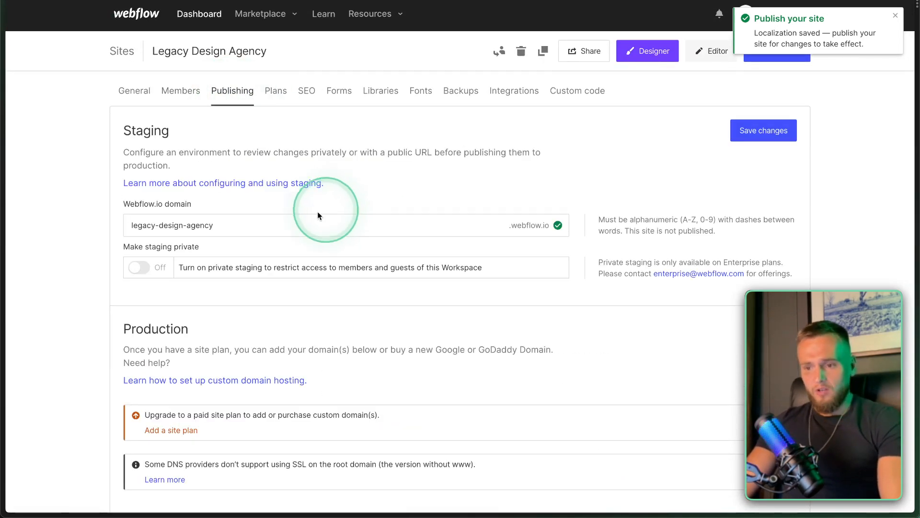
{"action": "scroll", "coordinate": [228, 227], "scroll_direction": "down", "scroll_amount": 2}
{"action": "scroll", "coordinate": [228, 227], "scroll_direction": "down", "scroll_amount": 5}
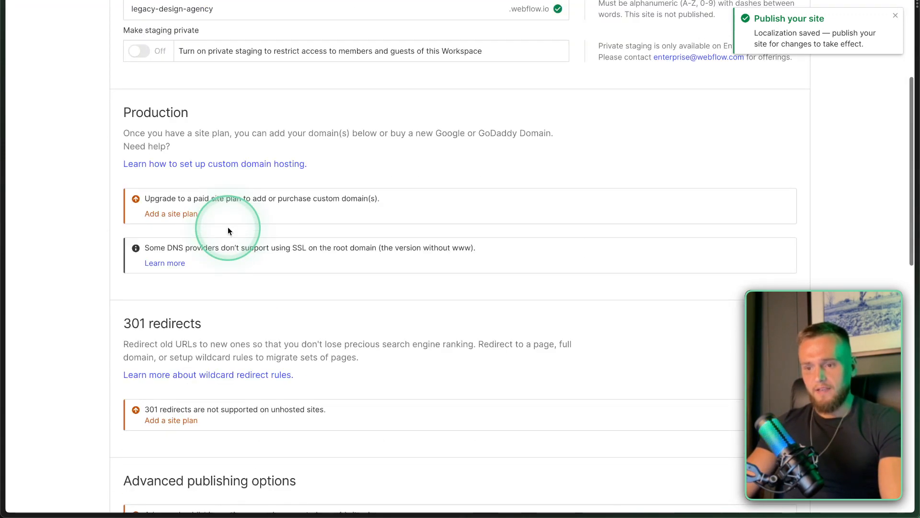
{"action": "scroll", "coordinate": [144, 226], "scroll_direction": "up", "scroll_amount": 3}
{"action": "scroll", "coordinate": [243, 266], "scroll_direction": "up", "scroll_amount": 3}
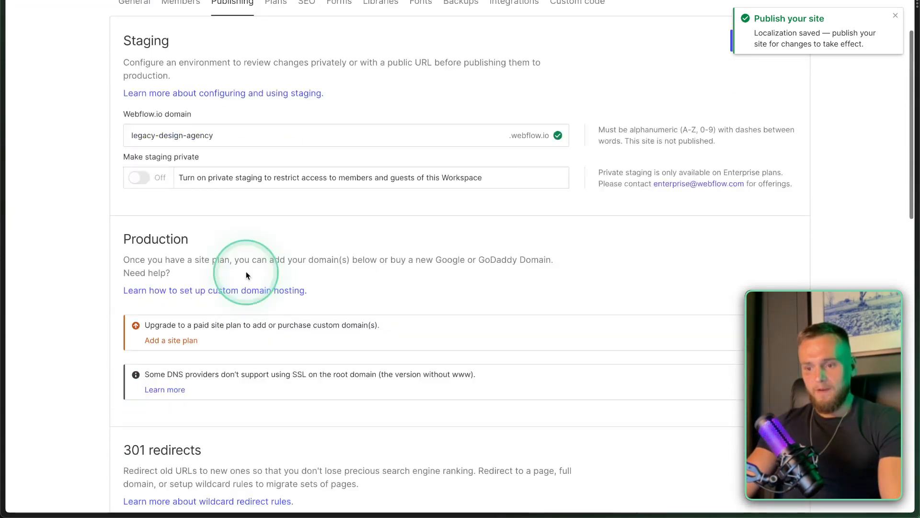
{"action": "scroll", "coordinate": [222, 168], "scroll_direction": "up", "scroll_amount": 2}
{"action": "scroll", "coordinate": [271, 90], "scroll_direction": "down", "scroll_amount": 2}
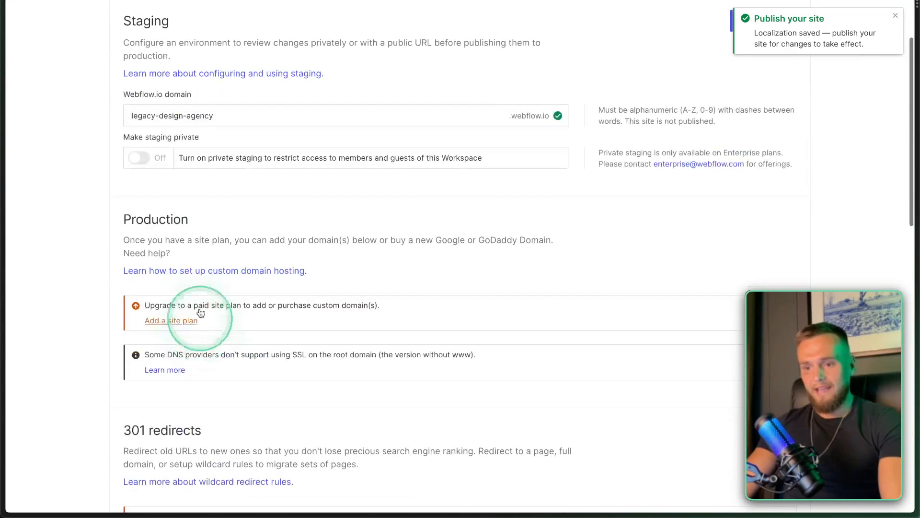
{"action": "scroll", "coordinate": [211, 281], "scroll_direction": "down", "scroll_amount": 2}
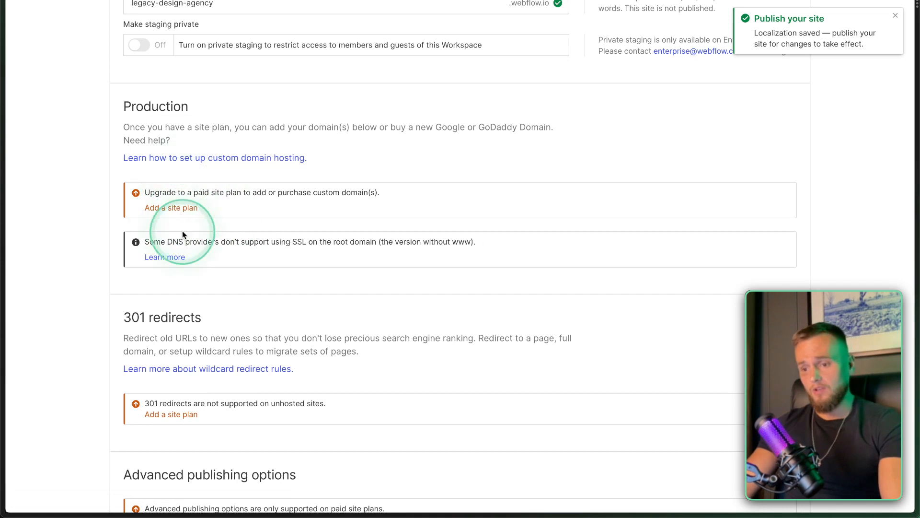
Look over the 301 redirects and Advanced publishing options.
{"action": "scroll", "coordinate": [184, 240], "scroll_direction": "down", "scroll_amount": 2}
{"action": "scroll", "coordinate": [185, 251], "scroll_direction": "down", "scroll_amount": 2}
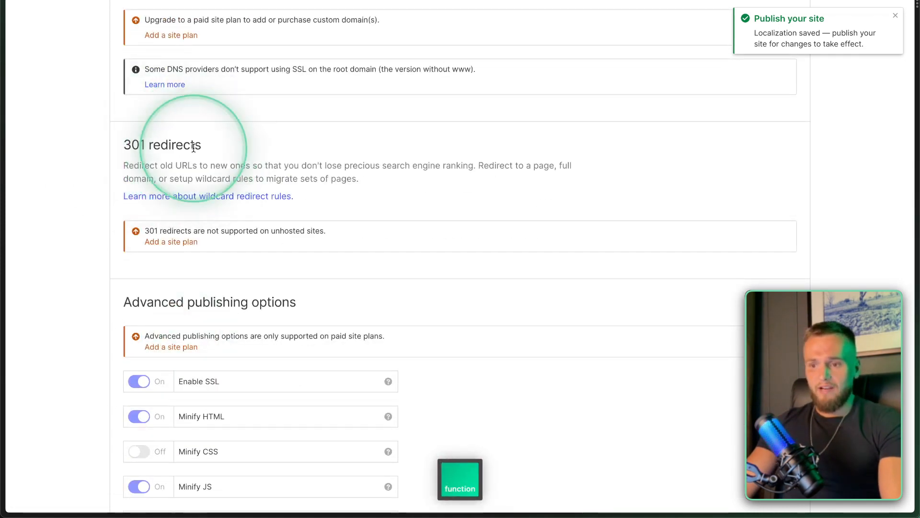
{"action": "scroll", "coordinate": [197, 153], "scroll_direction": "down", "scroll_amount": 2}
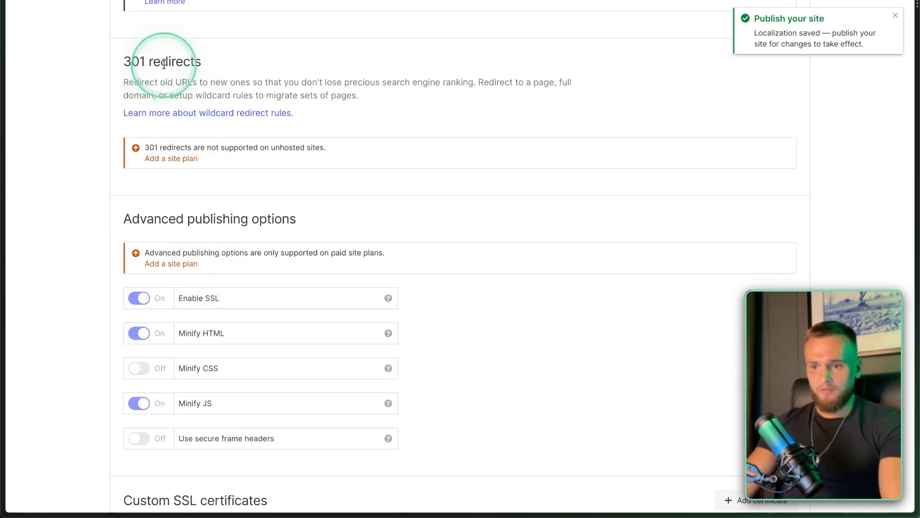
{"action": "scroll", "coordinate": [140, 309], "scroll_direction": "down", "scroll_amount": 2}
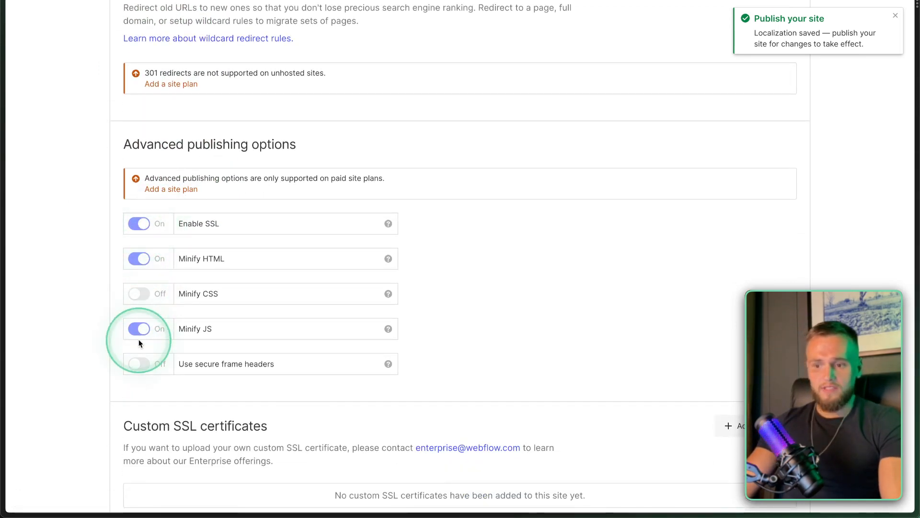
{"action": "scroll", "coordinate": [140, 374], "scroll_direction": "down", "scroll_amount": 3}
{"action": "scroll", "coordinate": [134, 367], "scroll_direction": "up", "scroll_amount": 15}
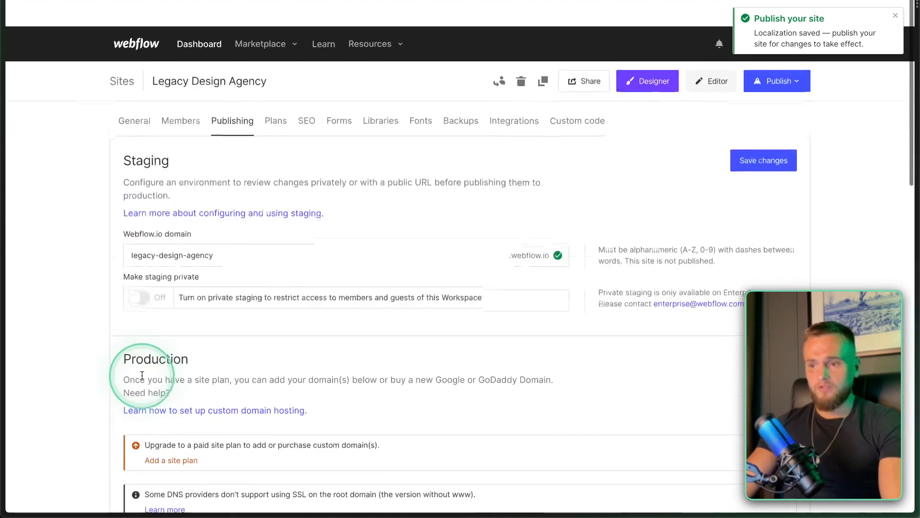
{"action": "left_click", "coordinate": [275, 92]}
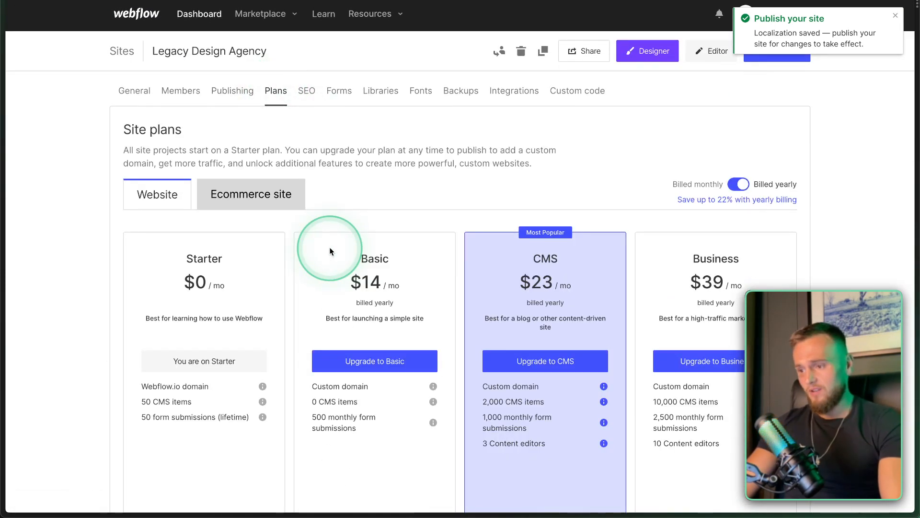
Compare the Starter ($0), Basic, CMS and Business website plan pricing cards.
{"action": "scroll", "coordinate": [291, 344], "scroll_direction": "down", "scroll_amount": 3}
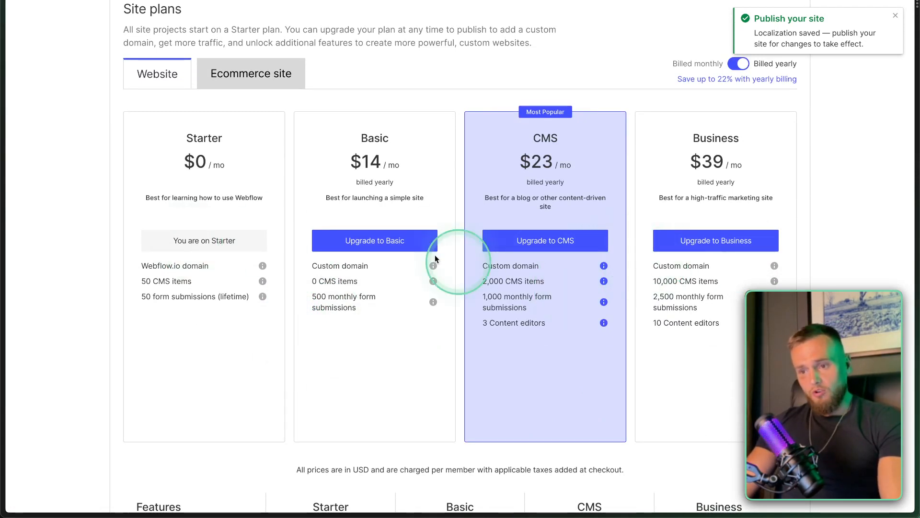
{"action": "key", "text": "fn"}
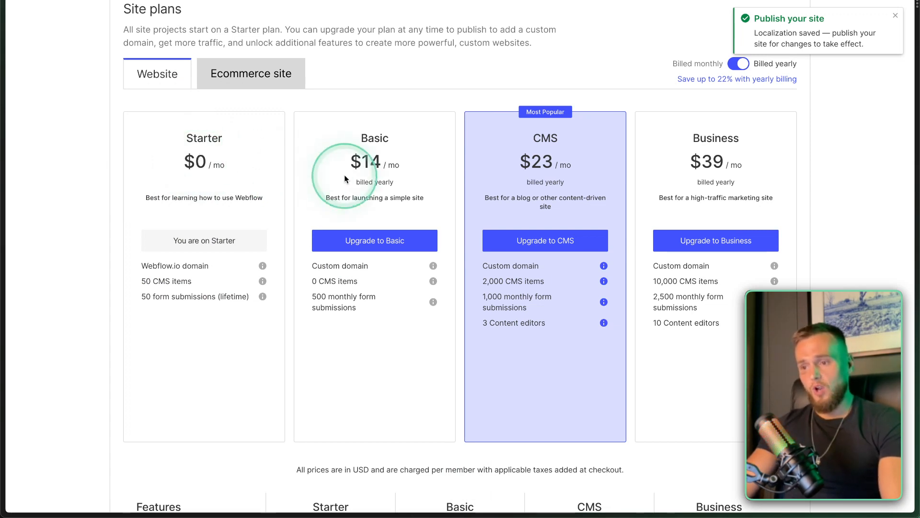
{"action": "key", "text": "fn"}
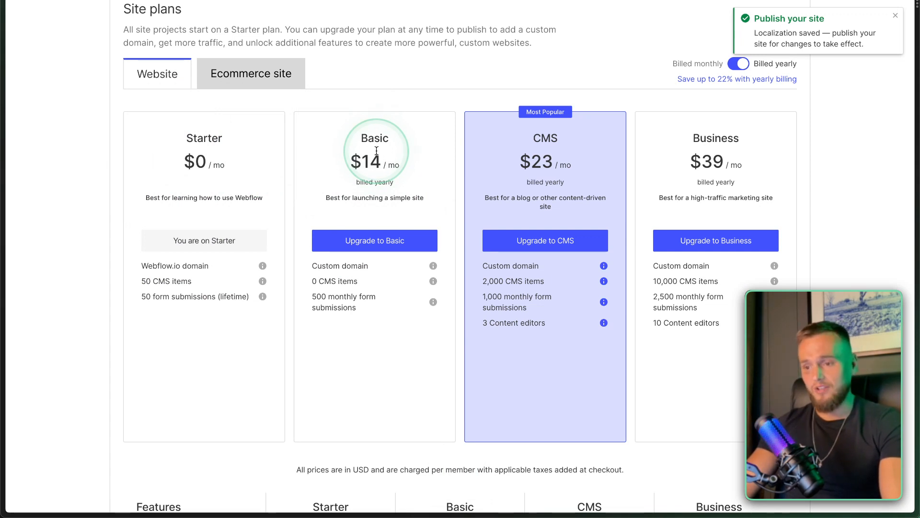
{"action": "left_click", "coordinate": [327, 160]}
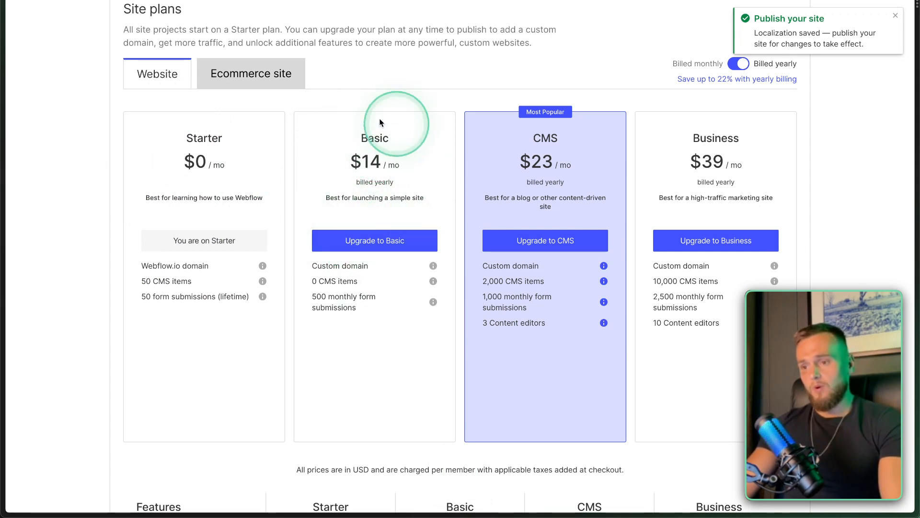
{"action": "scroll", "coordinate": [357, 215], "scroll_direction": "up", "scroll_amount": 1}
{"action": "key", "text": "fn"}
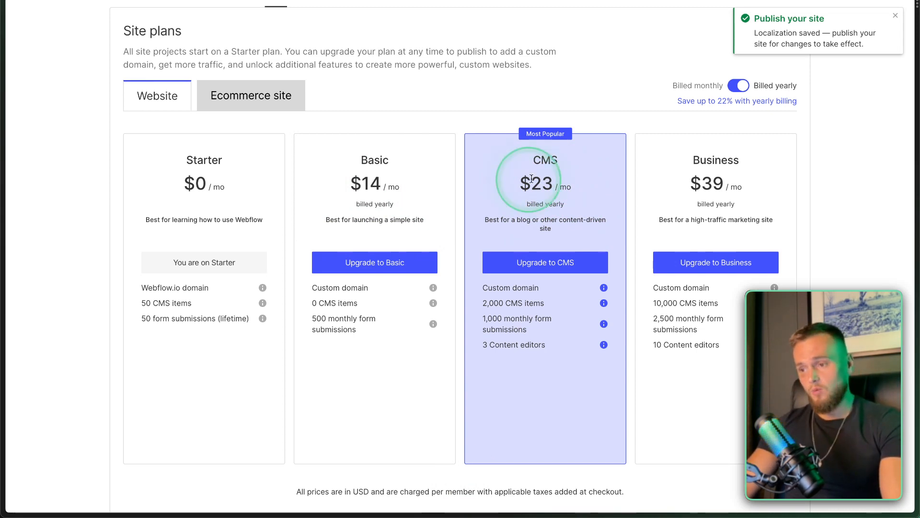
{"action": "key", "text": "ctrl"}
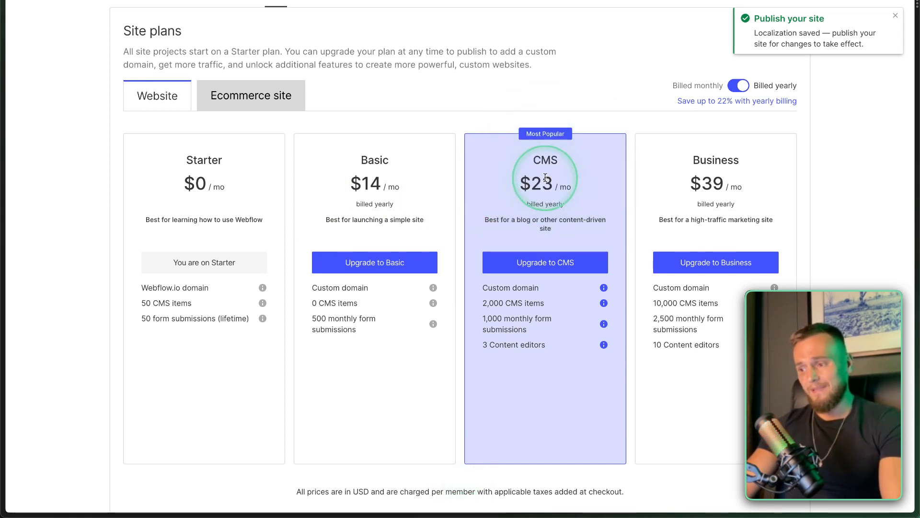
{"action": "scroll", "coordinate": [546, 177], "scroll_direction": "up", "scroll_amount": 1}
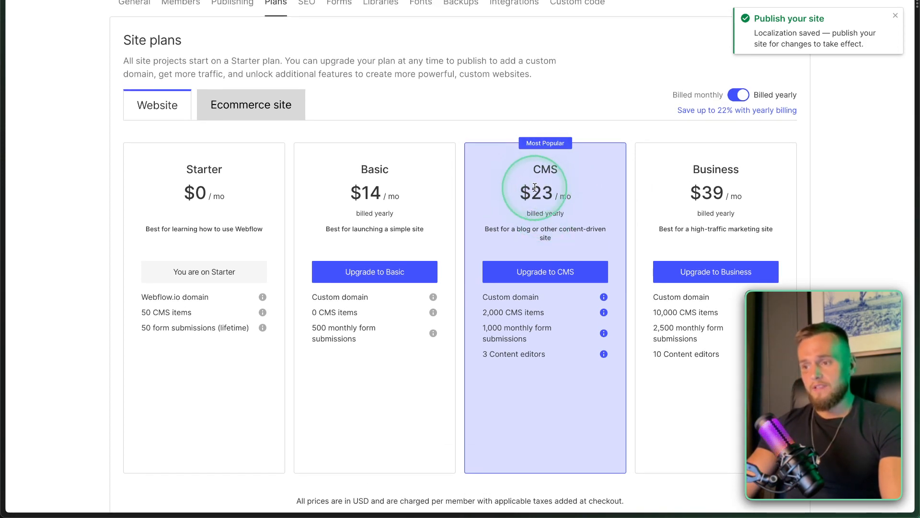
{"action": "scroll", "coordinate": [544, 187], "scroll_direction": "up", "scroll_amount": 3}
Review the SEO tab's indexing, sitemap, Google site verification and canonical URL options.
{"action": "left_click", "coordinate": [306, 92]}
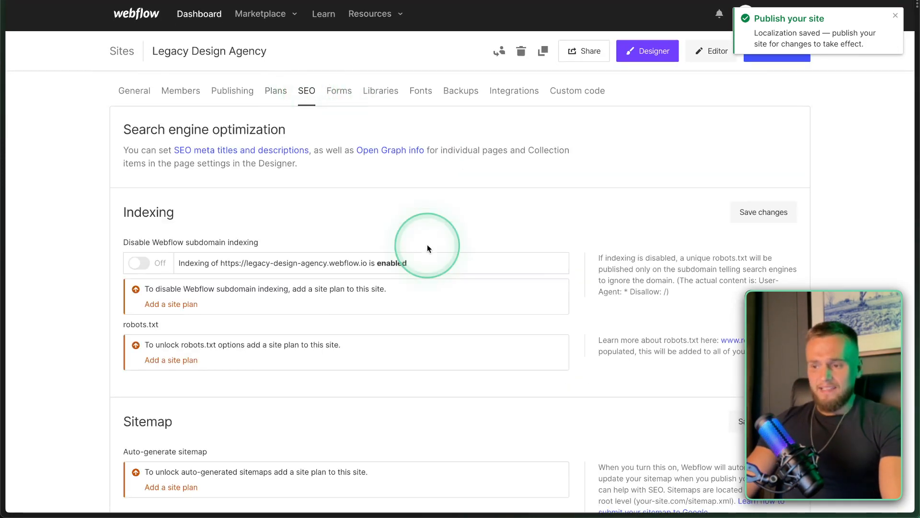
{"action": "scroll", "coordinate": [359, 265], "scroll_direction": "down", "scroll_amount": 2}
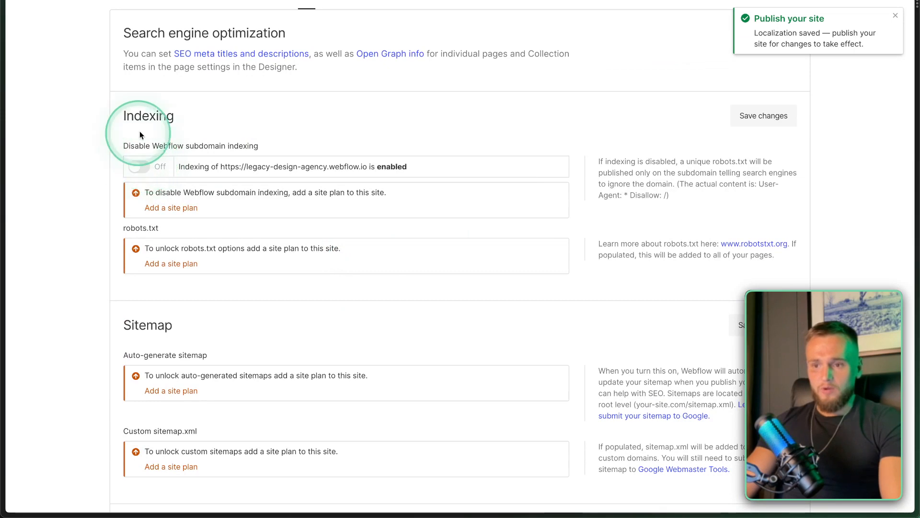
{"action": "scroll", "coordinate": [148, 160], "scroll_direction": "down", "scroll_amount": 3}
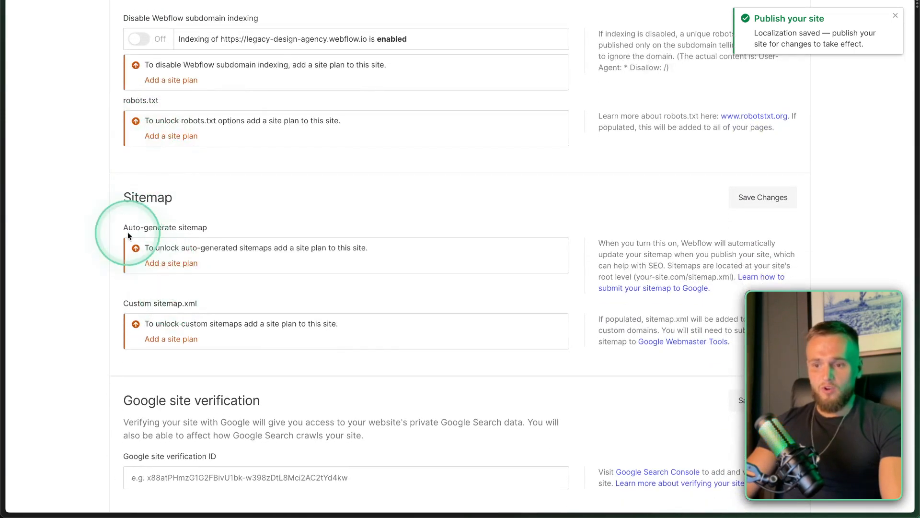
{"action": "scroll", "coordinate": [150, 291], "scroll_direction": "down", "scroll_amount": 2}
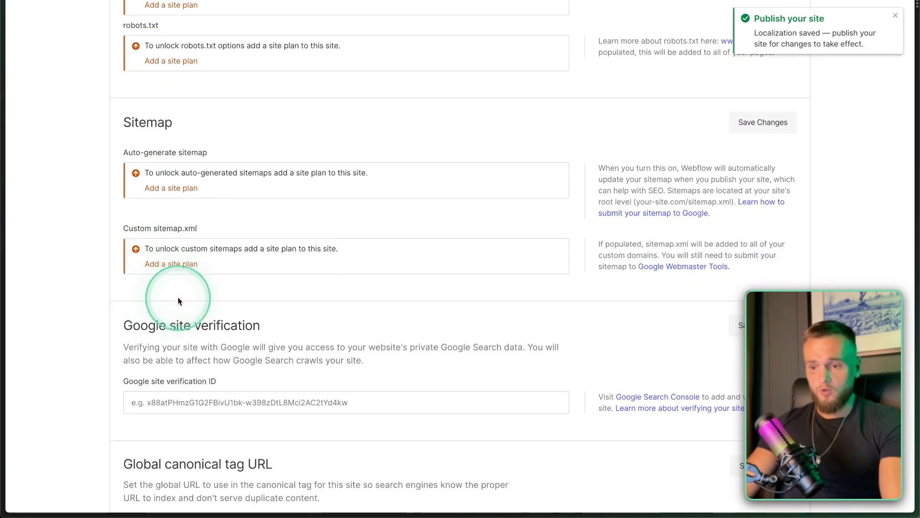
{"action": "scroll", "coordinate": [178, 301], "scroll_direction": "down", "scroll_amount": 2}
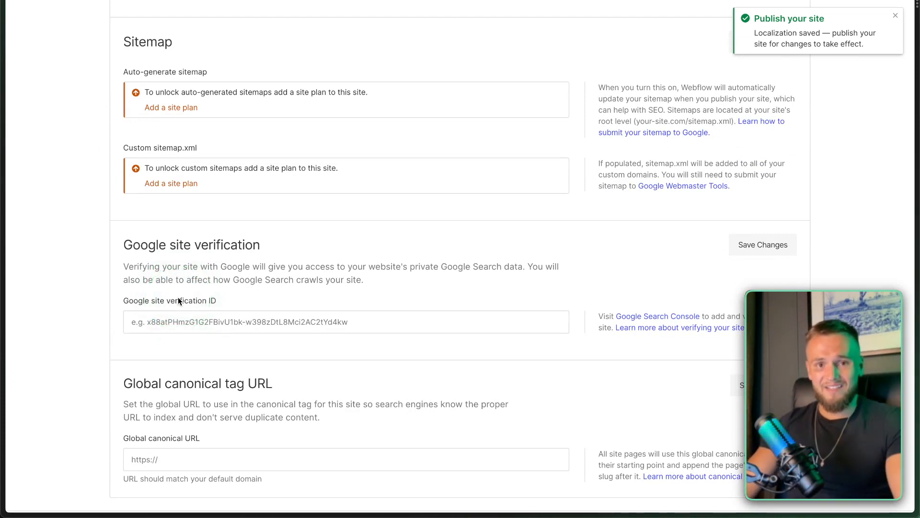
{"action": "scroll", "coordinate": [178, 297], "scroll_direction": "down", "scroll_amount": 4}
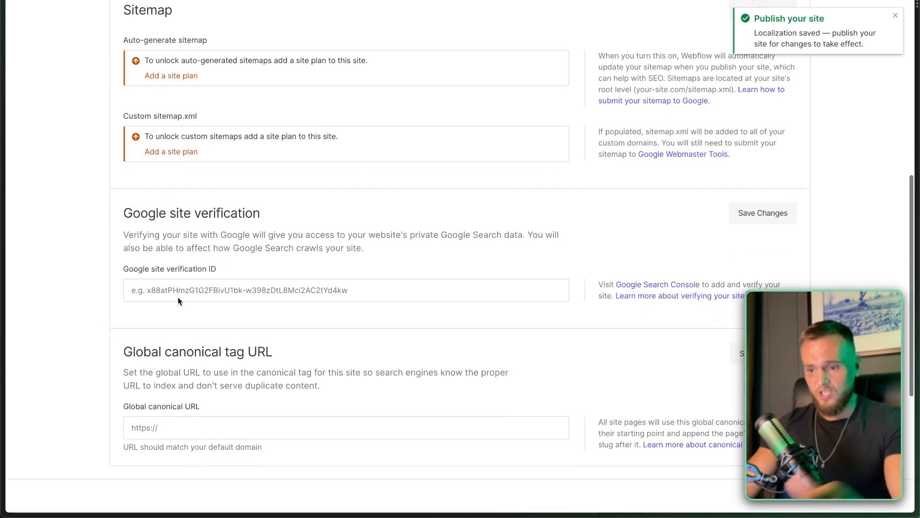
{"action": "scroll", "coordinate": [177, 297], "scroll_direction": "up", "scroll_amount": 8}
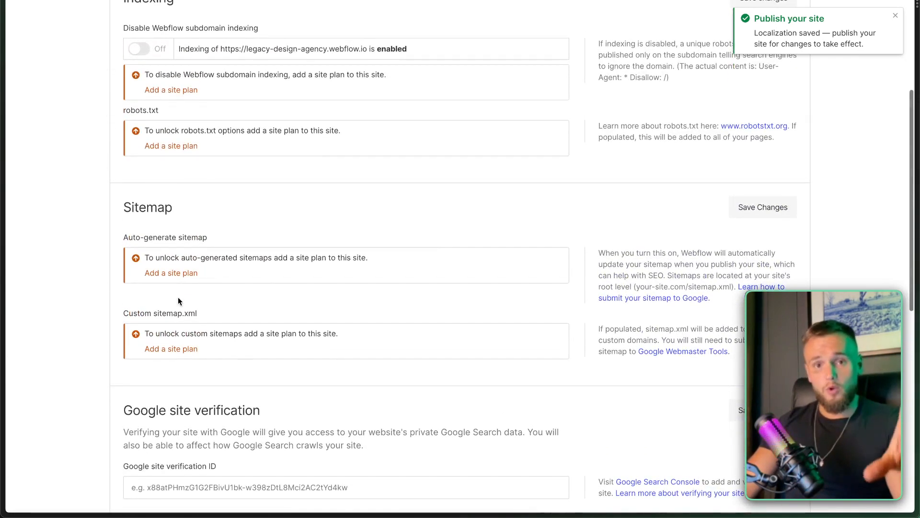
{"action": "scroll", "coordinate": [178, 301], "scroll_direction": "up", "scroll_amount": 5}
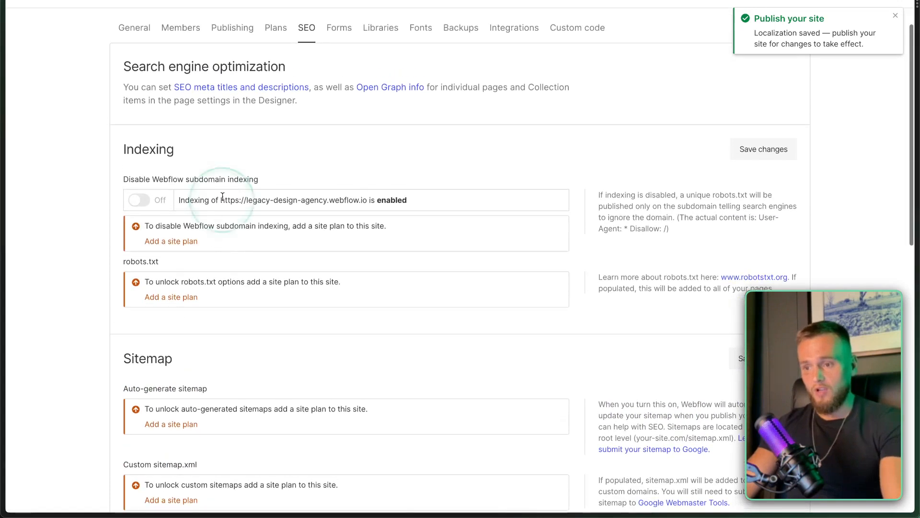
{"action": "left_click", "coordinate": [337, 94]}
{"action": "left_click", "coordinate": [329, 207]}
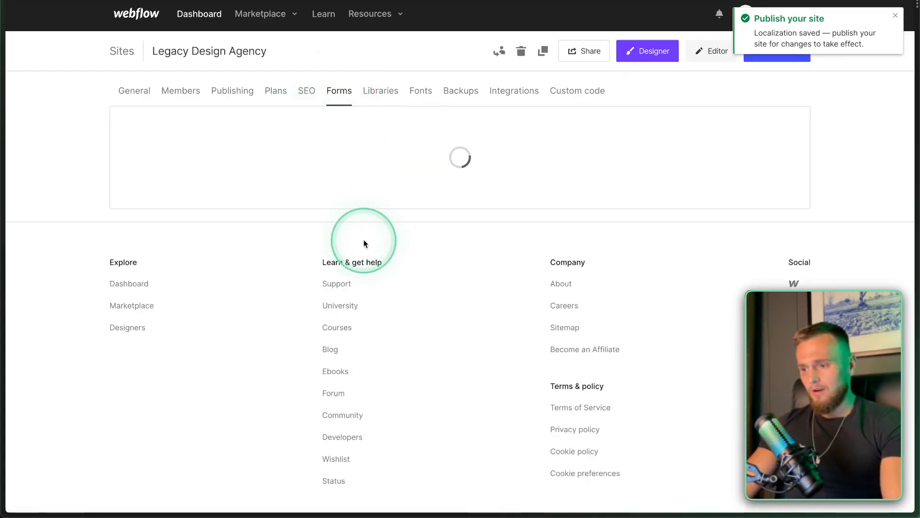
{"action": "left_click", "coordinate": [134, 228]}
{"action": "scroll", "coordinate": [164, 297], "scroll_direction": "down", "scroll_amount": 1}
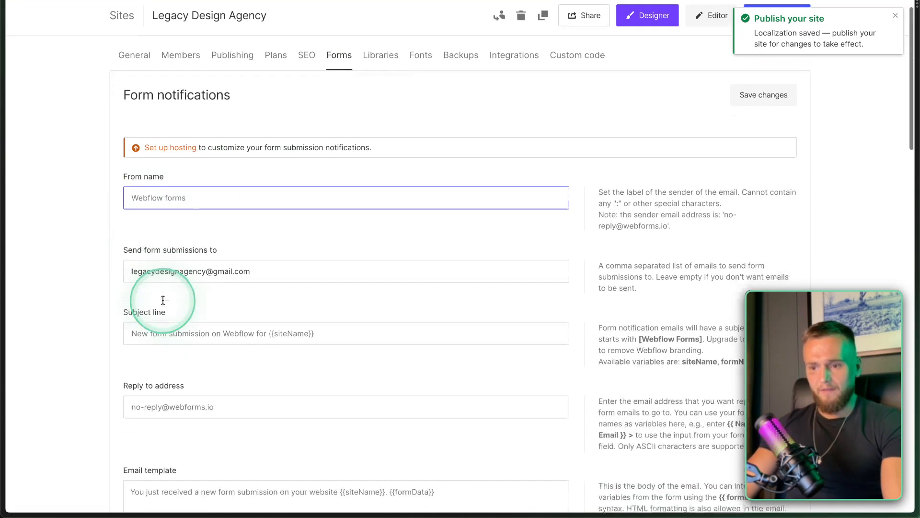
{"action": "left_click", "coordinate": [190, 269]}
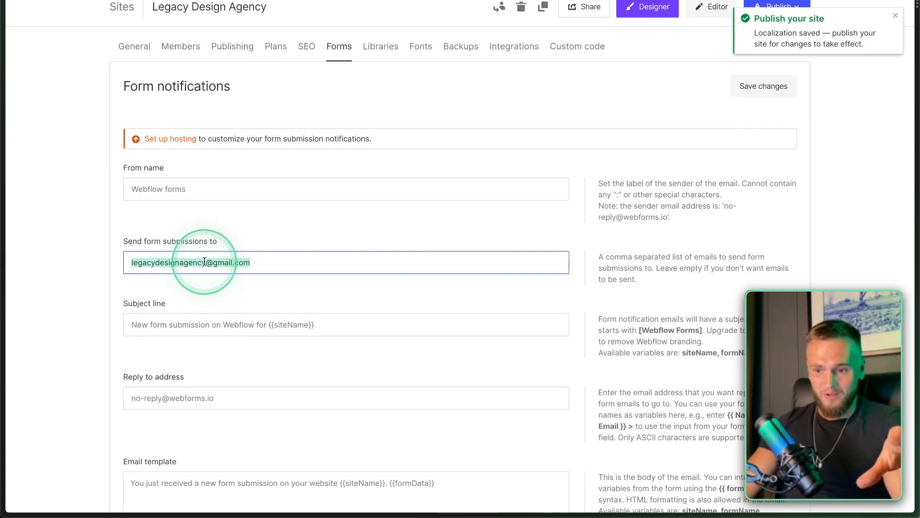
{"action": "left_click_drag", "start_coordinate": [128, 242], "coordinate": [142, 277]}
{"action": "double_click", "coordinate": [238, 261]}
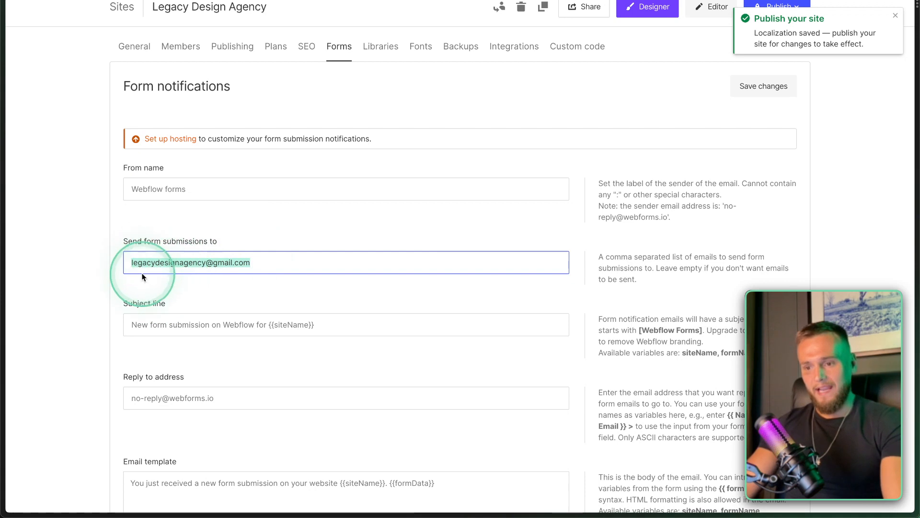
{"action": "scroll", "coordinate": [238, 254], "scroll_direction": "down", "scroll_amount": 2}
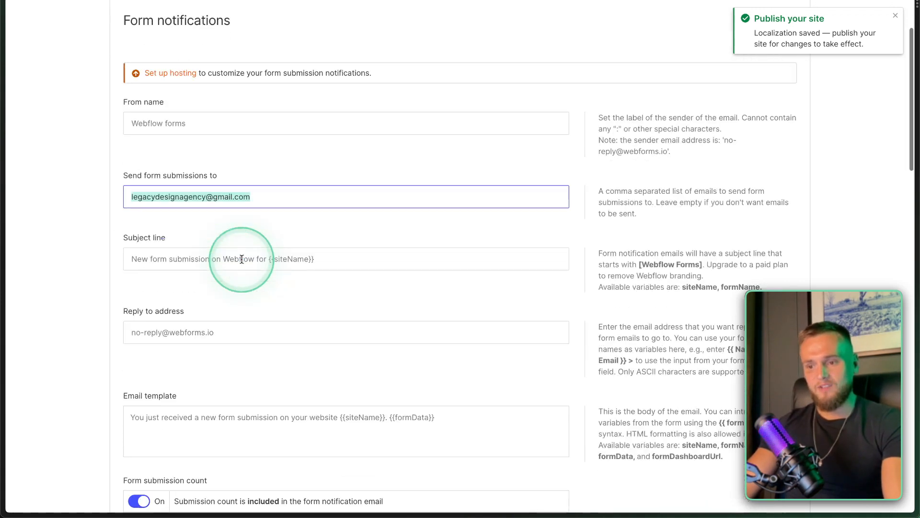
{"action": "scroll", "coordinate": [257, 306], "scroll_direction": "down", "scroll_amount": 1}
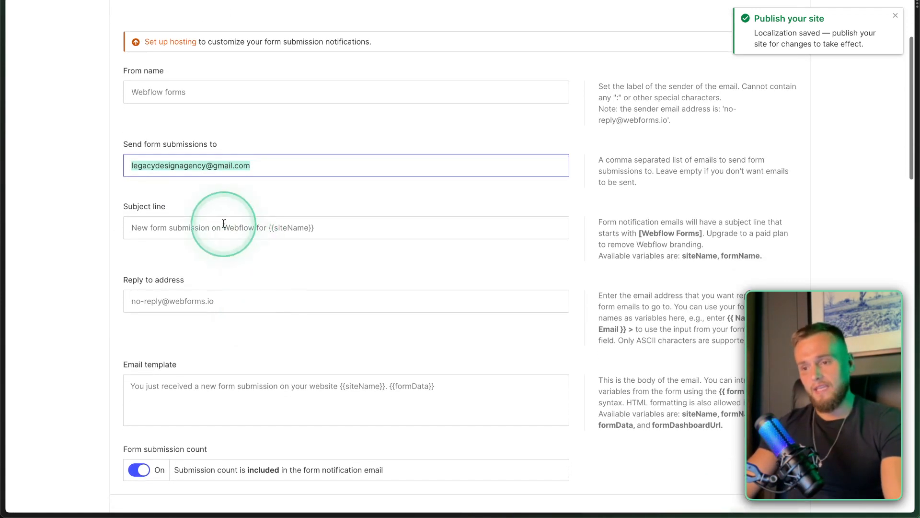
{"action": "scroll", "coordinate": [171, 301], "scroll_direction": "down", "scroll_amount": 8}
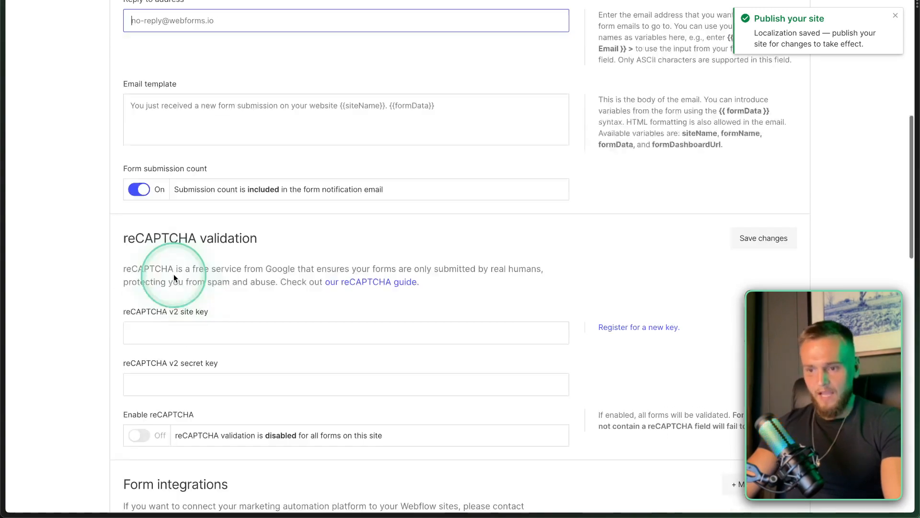
{"action": "scroll", "coordinate": [173, 274], "scroll_direction": "down", "scroll_amount": 6}
{"action": "scroll", "coordinate": [173, 275], "scroll_direction": "down", "scroll_amount": 15}
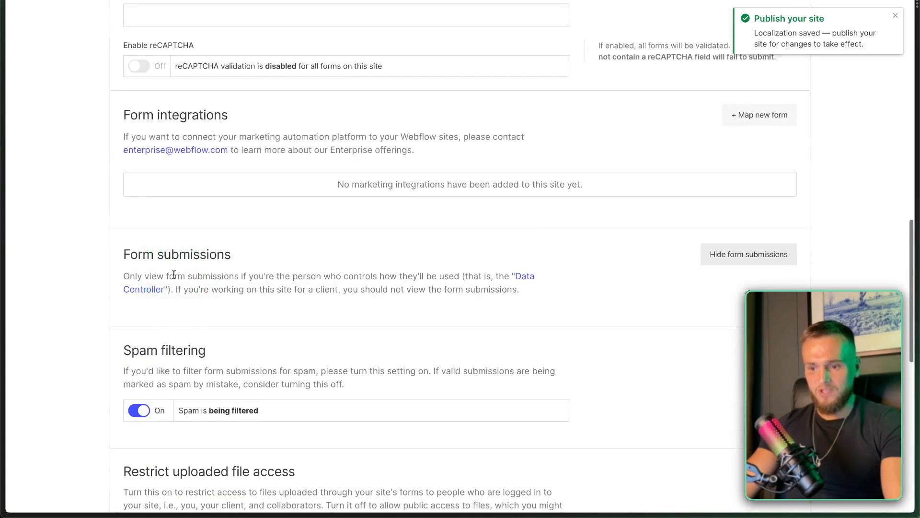
{"action": "scroll", "coordinate": [174, 274], "scroll_direction": "up", "scroll_amount": 20}
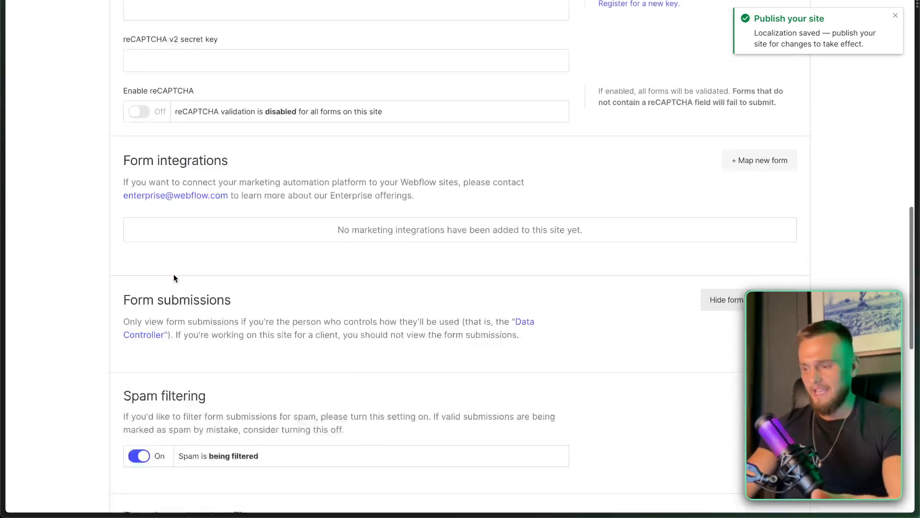
{"action": "left_click", "coordinate": [382, 95]}
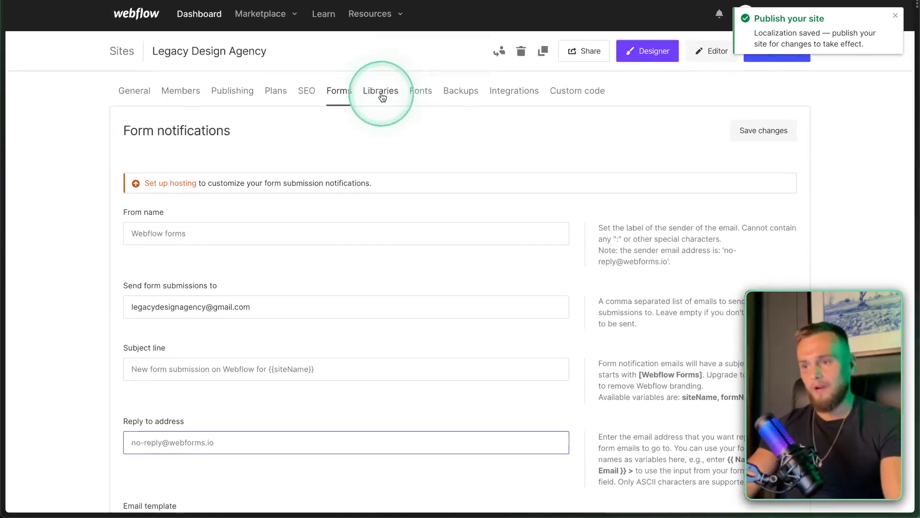
{"action": "left_click", "coordinate": [416, 96]}
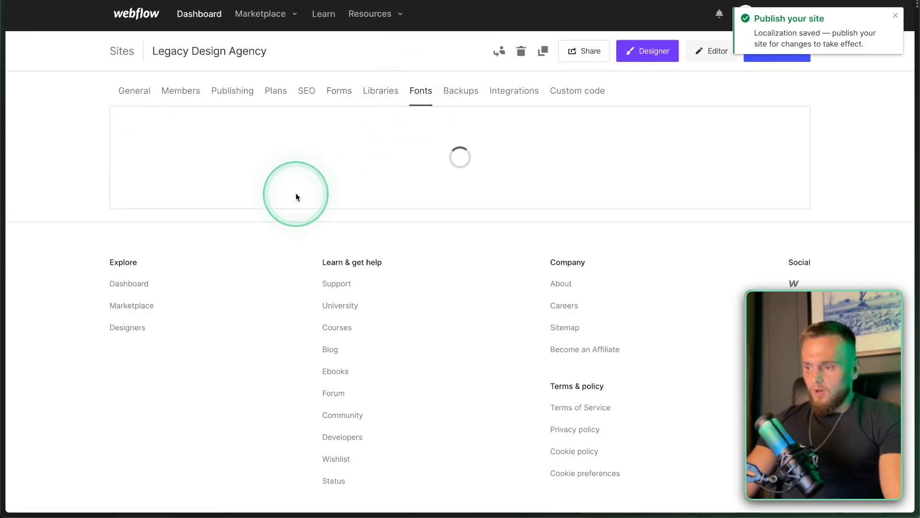
Look over the Google Fonts list and the Fonts settings page.
{"action": "scroll", "coordinate": [269, 237], "scroll_direction": "down", "scroll_amount": 1}
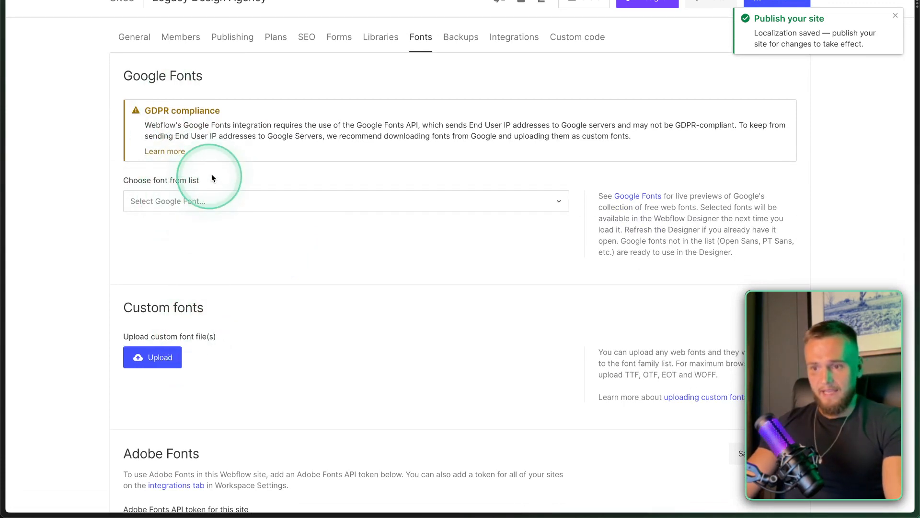
{"action": "left_click", "coordinate": [158, 201]}
{"action": "left_click", "coordinate": [103, 205]}
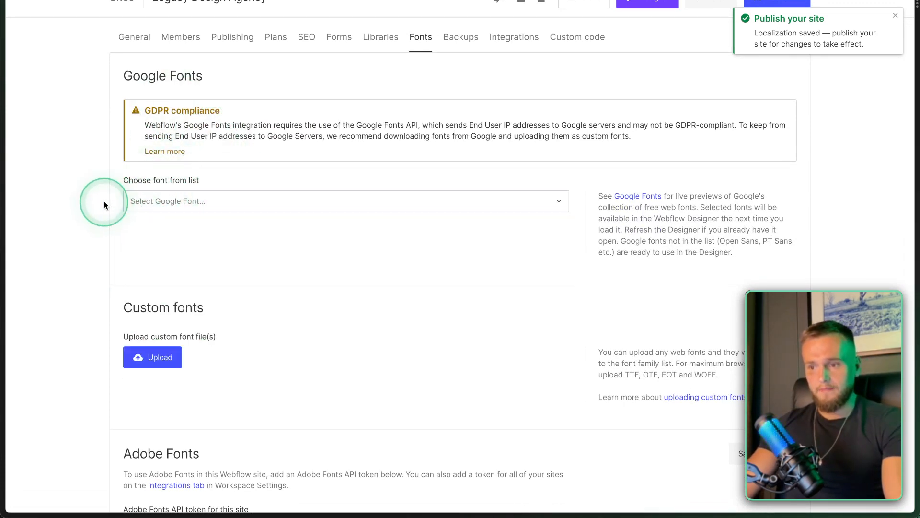
{"action": "scroll", "coordinate": [153, 307], "scroll_direction": "down", "scroll_amount": 1}
{"action": "scroll", "coordinate": [155, 307], "scroll_direction": "down", "scroll_amount": 3}
{"action": "scroll", "coordinate": [158, 349], "scroll_direction": "up", "scroll_amount": 5}
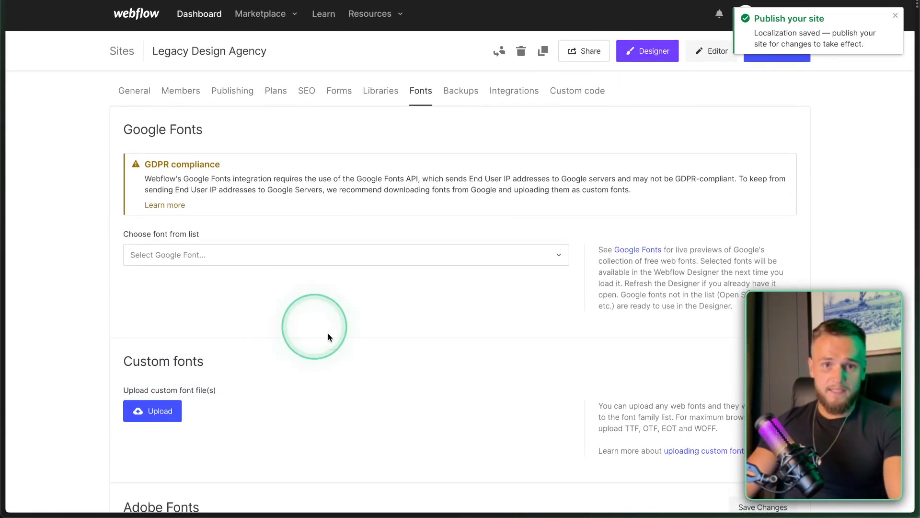
{"action": "scroll", "coordinate": [360, 359], "scroll_direction": "down", "scroll_amount": 3}
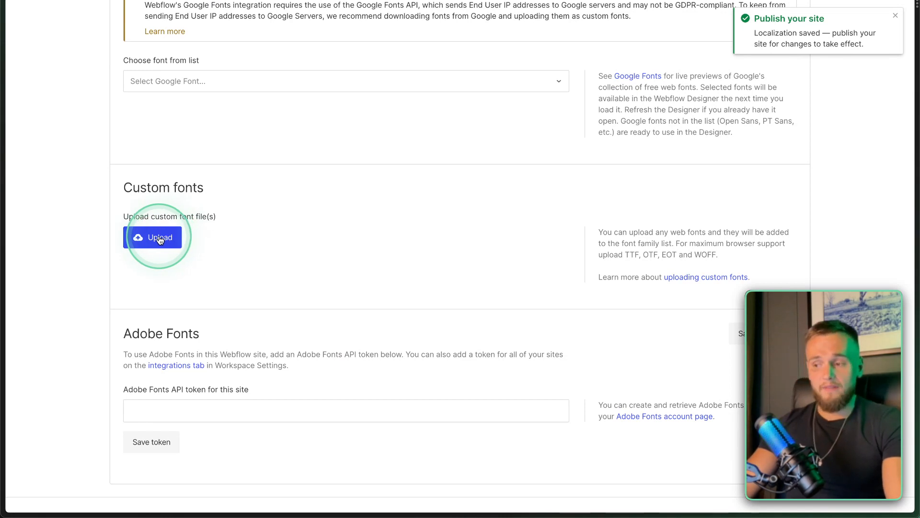
Upload lunema/Lunema-Bold.ttf as the custom font Lunema Bold, weight 700.
{"action": "left_click", "coordinate": [160, 239]}
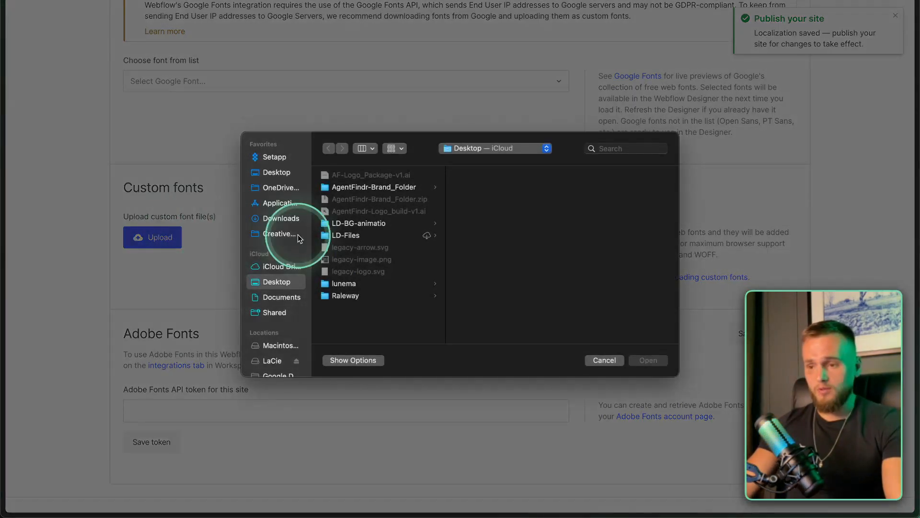
{"action": "left_click", "coordinate": [345, 283]}
{"action": "left_click", "coordinate": [502, 175]}
{"action": "left_click", "coordinate": [648, 360]}
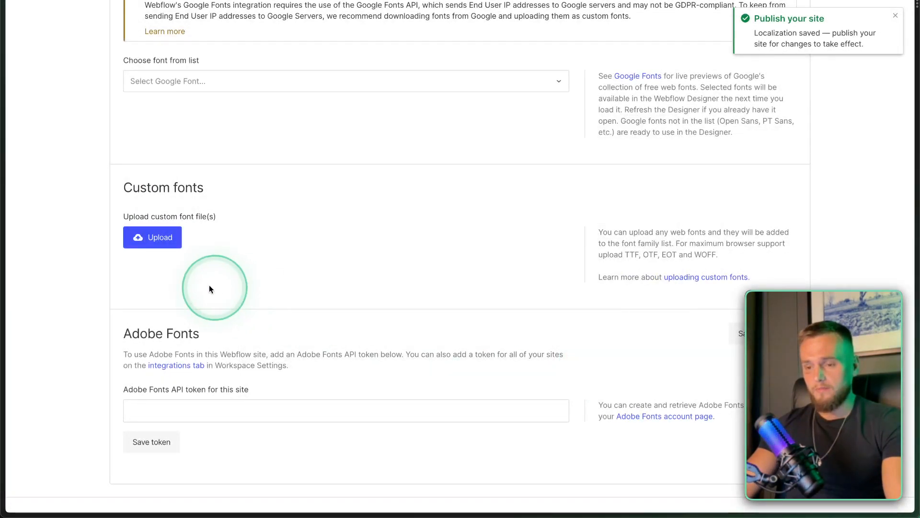
{"action": "scroll", "coordinate": [328, 376], "scroll_direction": "down", "scroll_amount": 3}
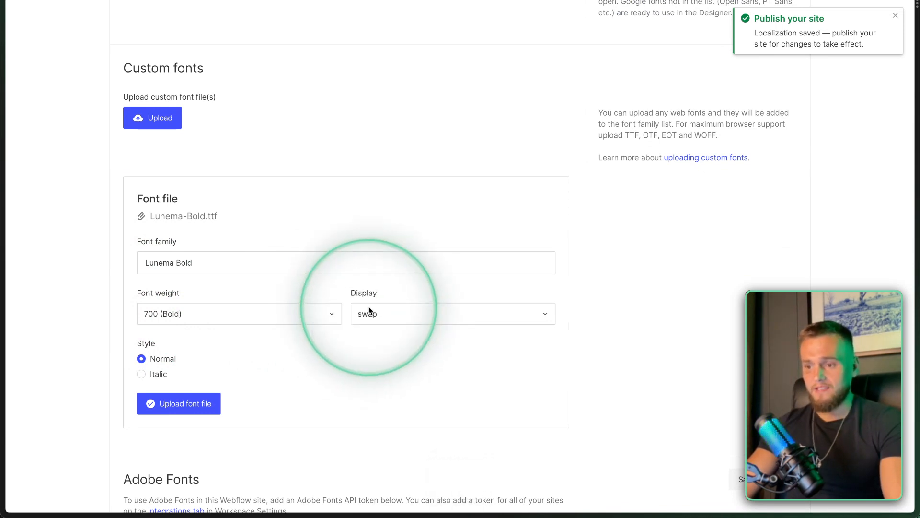
{"action": "scroll", "coordinate": [201, 398], "scroll_direction": "down", "scroll_amount": 1}
{"action": "left_click", "coordinate": [201, 391]}
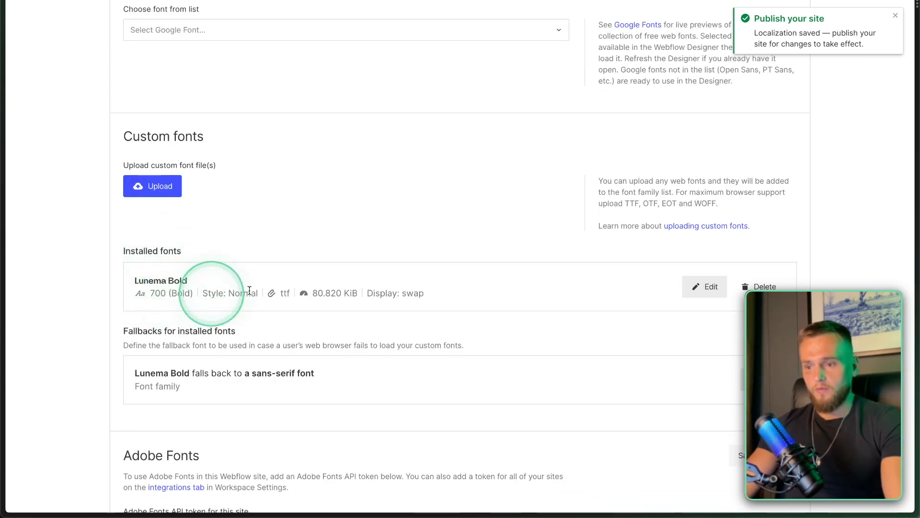
{"action": "scroll", "coordinate": [336, 250], "scroll_direction": "down", "scroll_amount": 1}
{"action": "left_click", "coordinate": [158, 158]}
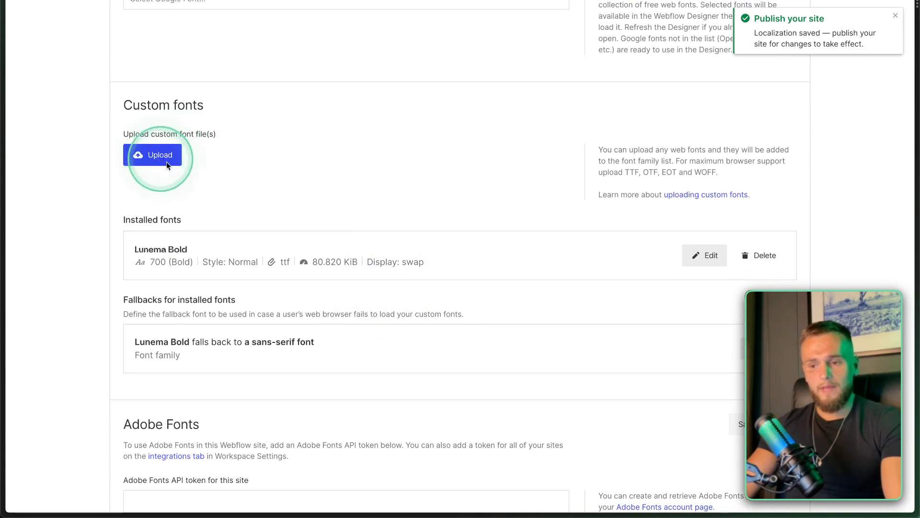
Upload Desktop/Raleway/Raleway-VariableFont_wght.ttf as custom font Raleway Variablefont Wght, weight 400.
{"action": "left_click", "coordinate": [451, 152]}
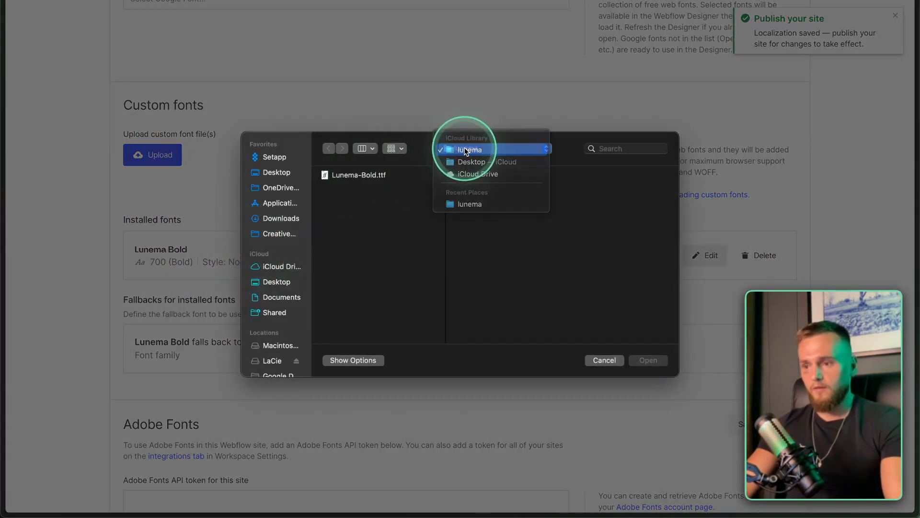
{"action": "left_click", "coordinate": [468, 163]}
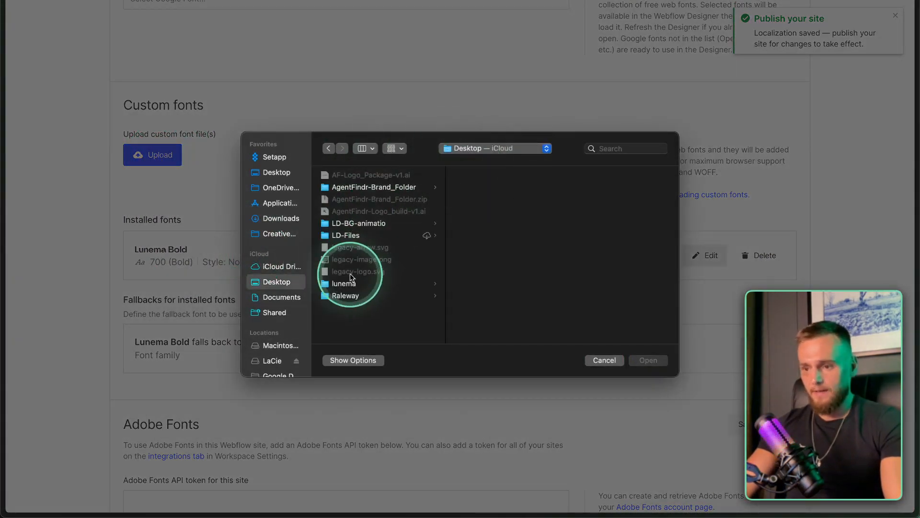
{"action": "left_click", "coordinate": [345, 295]}
{"action": "left_click", "coordinate": [501, 178]}
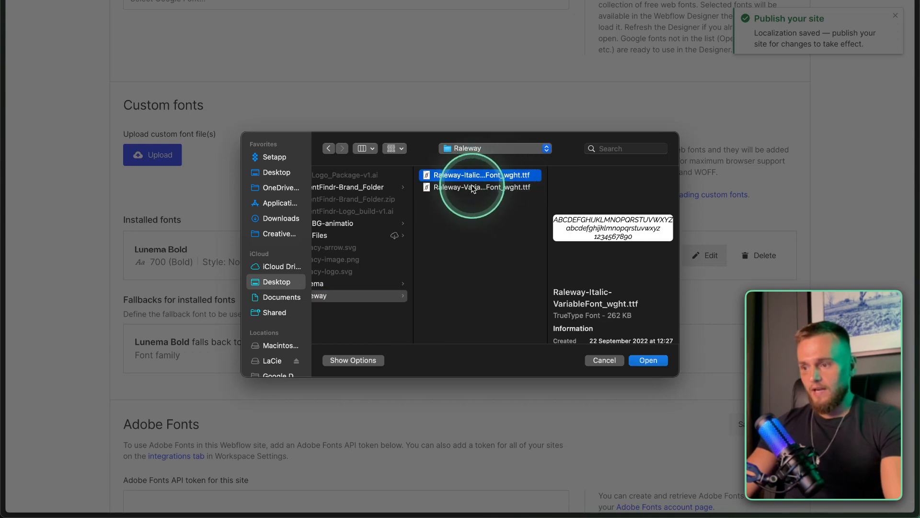
{"action": "left_click", "coordinate": [474, 188]}
{"action": "left_click", "coordinate": [479, 176]}
{"action": "left_click", "coordinate": [478, 191]}
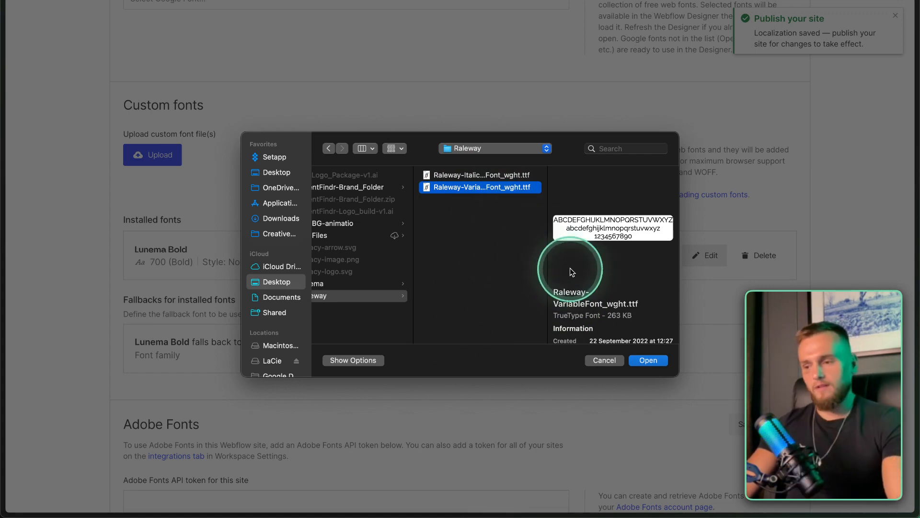
{"action": "left_click", "coordinate": [648, 360]}
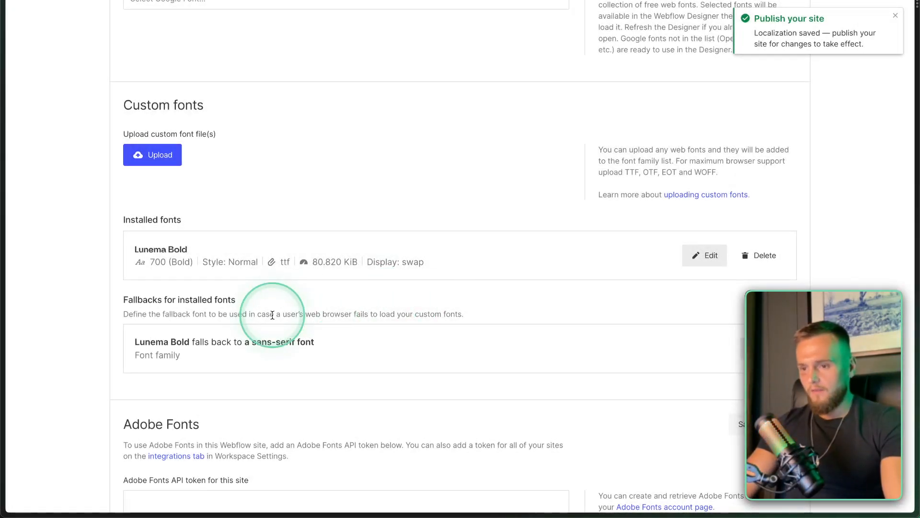
{"action": "scroll", "coordinate": [273, 315], "scroll_direction": "down", "scroll_amount": 3}
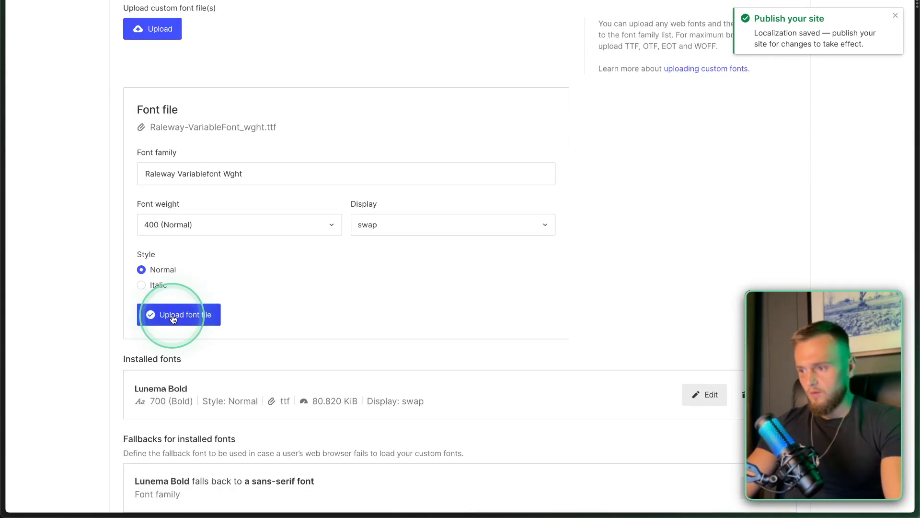
{"action": "left_click", "coordinate": [174, 316]}
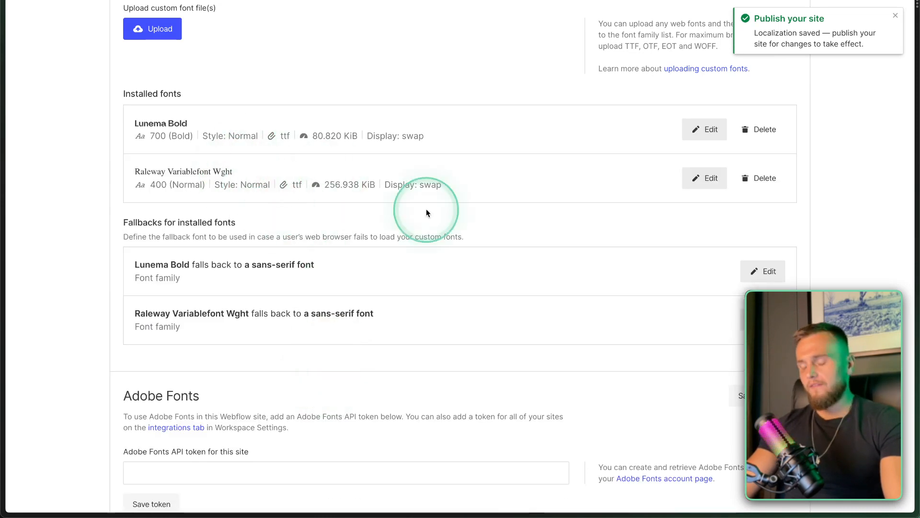
{"action": "scroll", "coordinate": [426, 213], "scroll_direction": "up", "scroll_amount": 8}
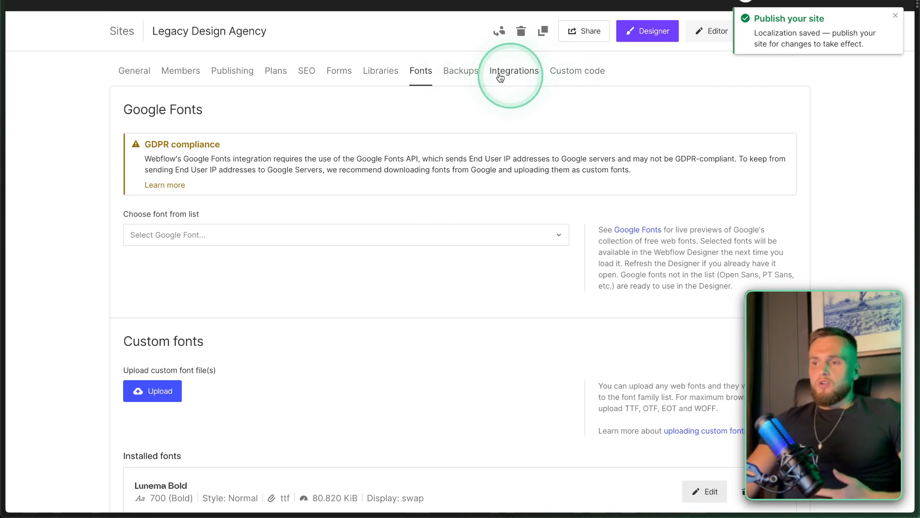
Glance at the custom code settings, then launch the Designer from the Fonts settings.
{"action": "left_click", "coordinate": [566, 71]}
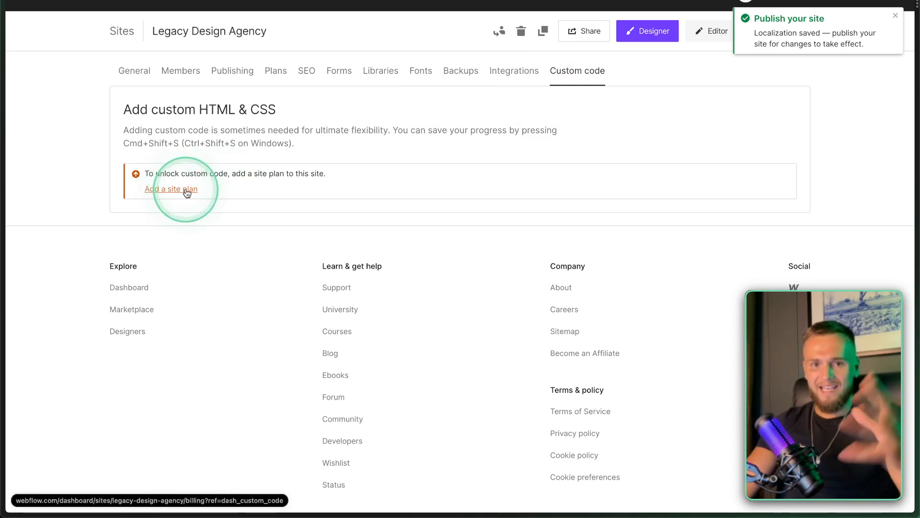
{"action": "left_click", "coordinate": [421, 72]}
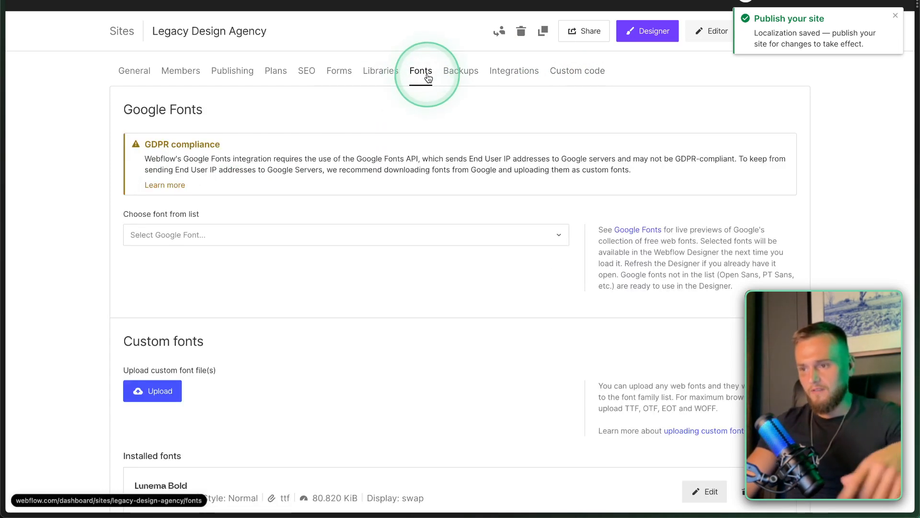
{"action": "scroll", "coordinate": [419, 131], "scroll_direction": "down", "scroll_amount": 5}
{"action": "scroll", "coordinate": [419, 130], "scroll_direction": "up", "scroll_amount": 5}
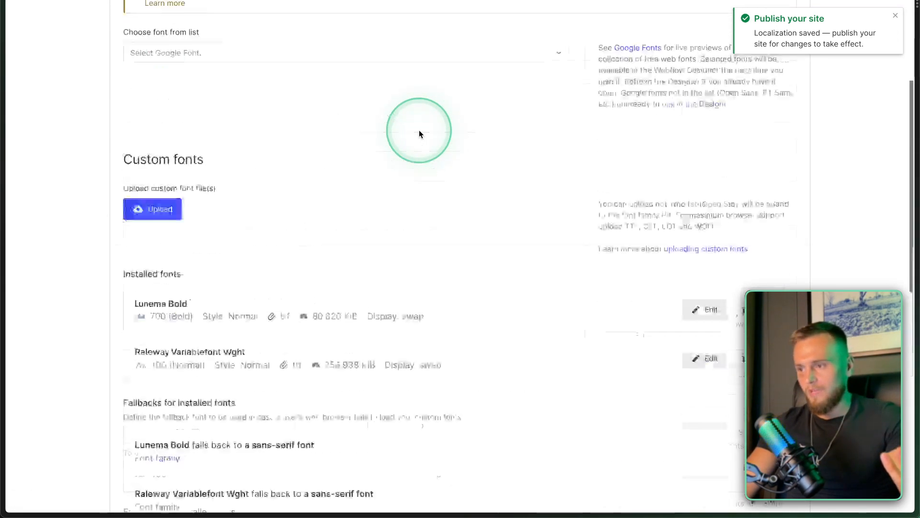
{"action": "left_click", "coordinate": [894, 19]}
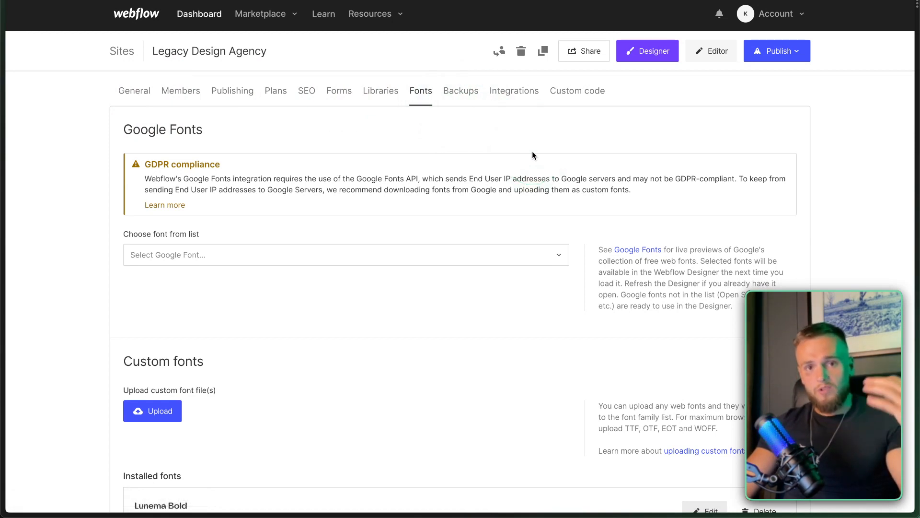
{"action": "left_click", "coordinate": [650, 55]}
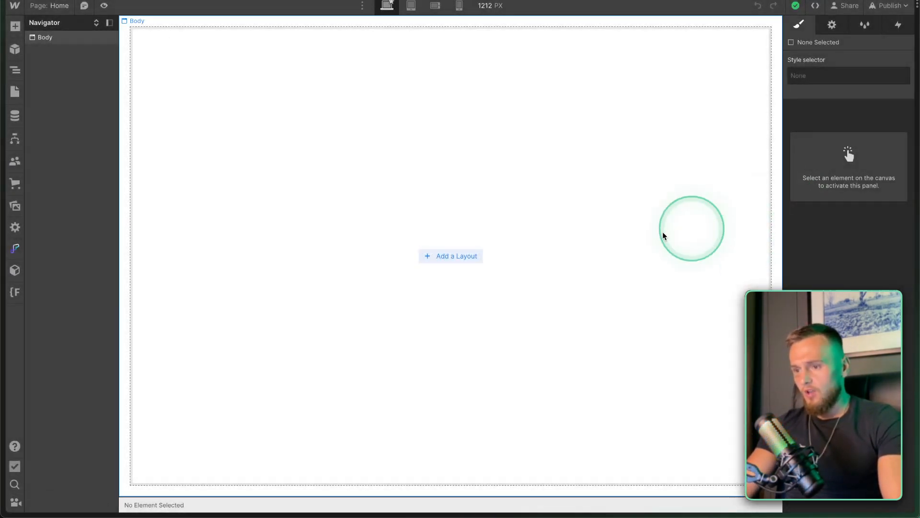
Select Body, confirm its Typography font is the default Arial, then open the element library.
{"action": "left_click", "coordinate": [632, 238]}
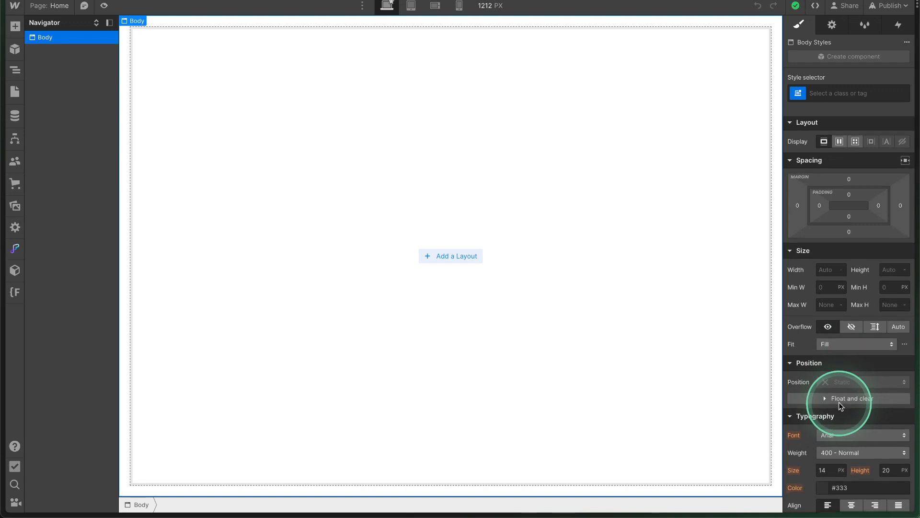
{"action": "scroll", "coordinate": [838, 402], "scroll_direction": "down", "scroll_amount": 3}
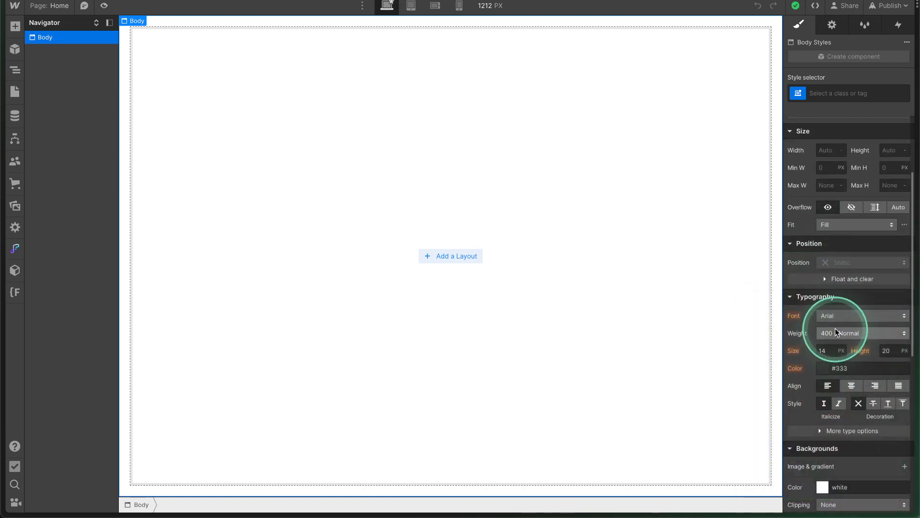
{"action": "left_click", "coordinate": [833, 316]}
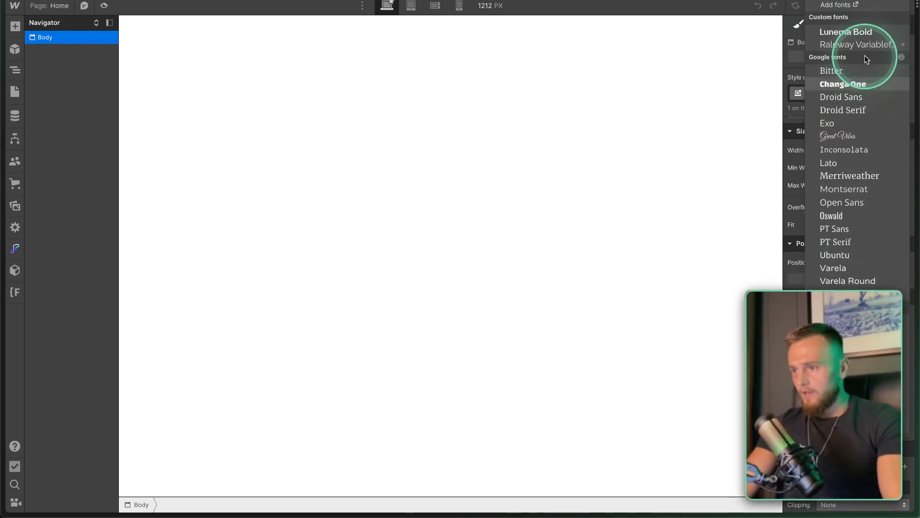
{"action": "left_click", "coordinate": [724, 146]}
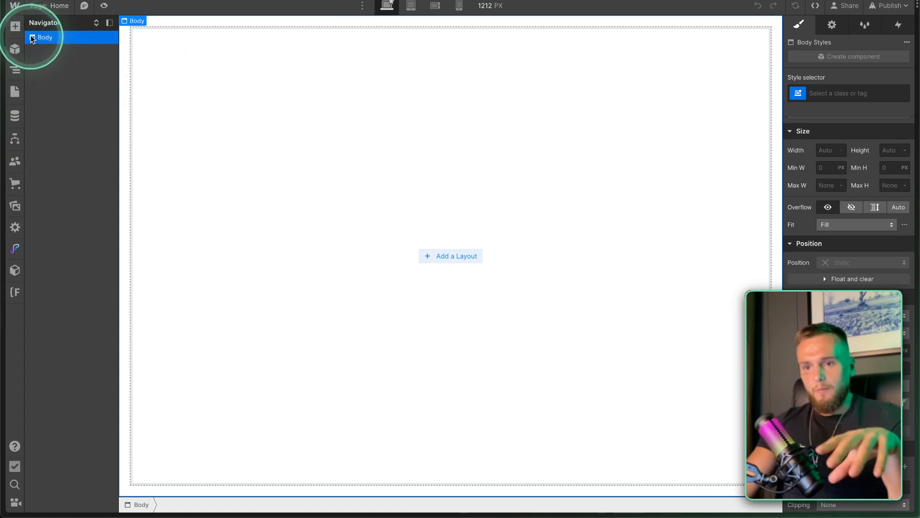
{"action": "left_click", "coordinate": [17, 9]}
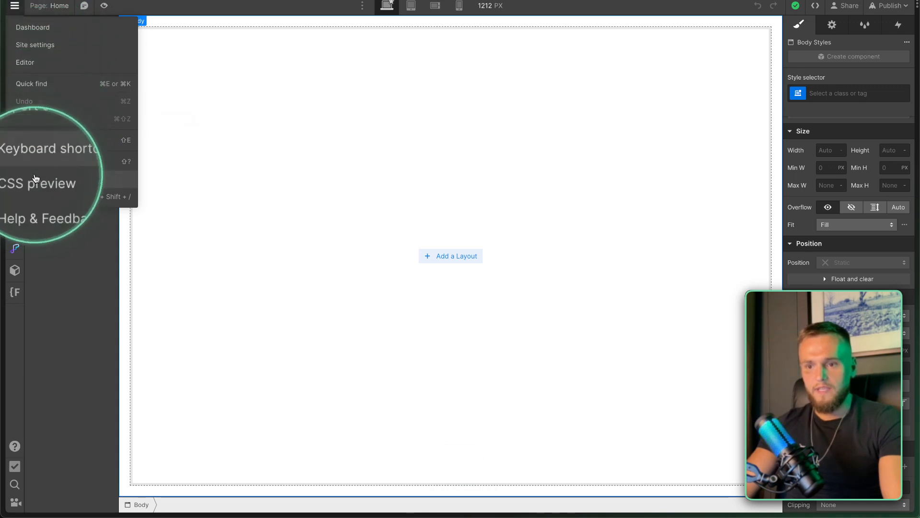
{"action": "left_click", "coordinate": [208, 146]}
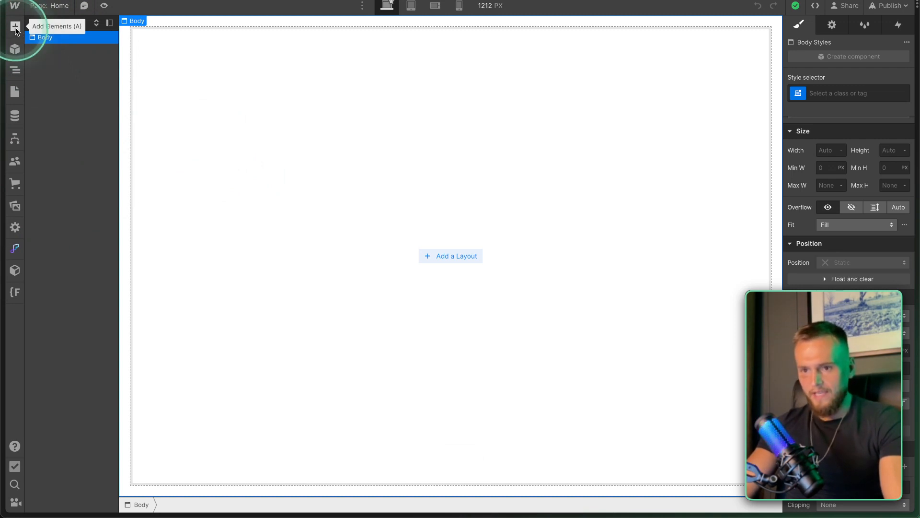
{"action": "left_click", "coordinate": [16, 28]}
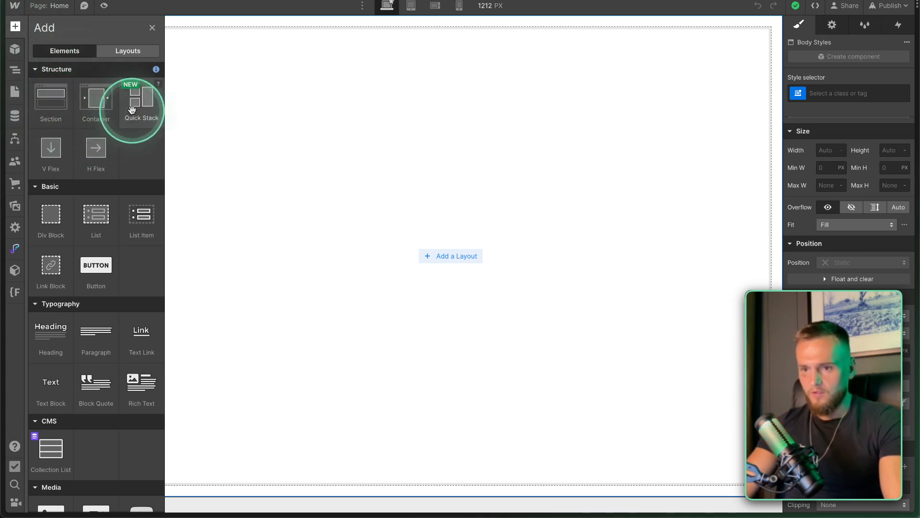
Glance at the Layouts tab, then scroll through the sections, containers, flex layouts, forms and advanced elements.
{"action": "left_click", "coordinate": [126, 53]}
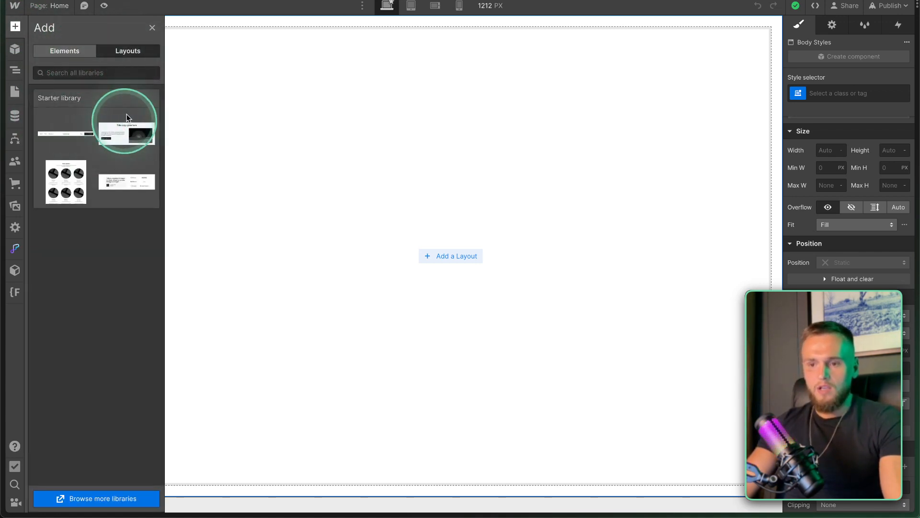
{"action": "left_click", "coordinate": [65, 49]}
{"action": "scroll", "coordinate": [56, 192], "scroll_direction": "down", "scroll_amount": 3}
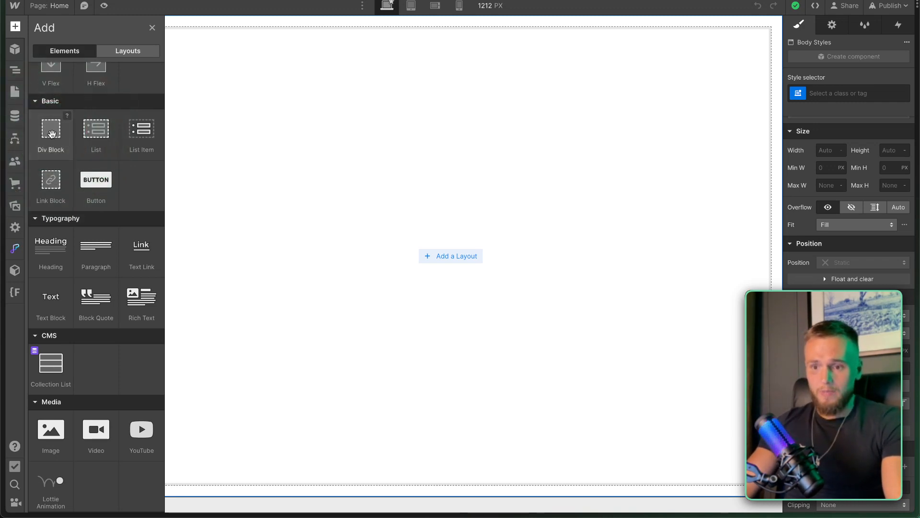
{"action": "scroll", "coordinate": [51, 144], "scroll_direction": "up", "scroll_amount": 2}
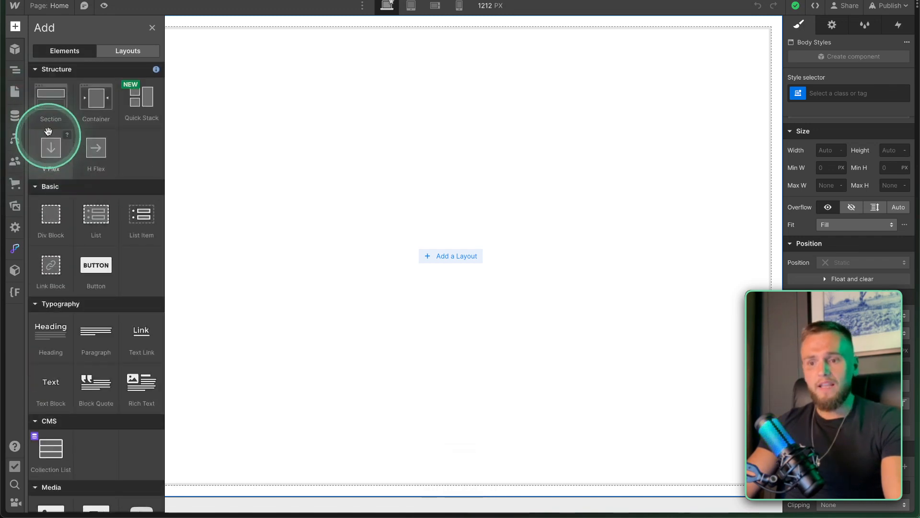
{"action": "scroll", "coordinate": [45, 165], "scroll_direction": "down", "scroll_amount": 5}
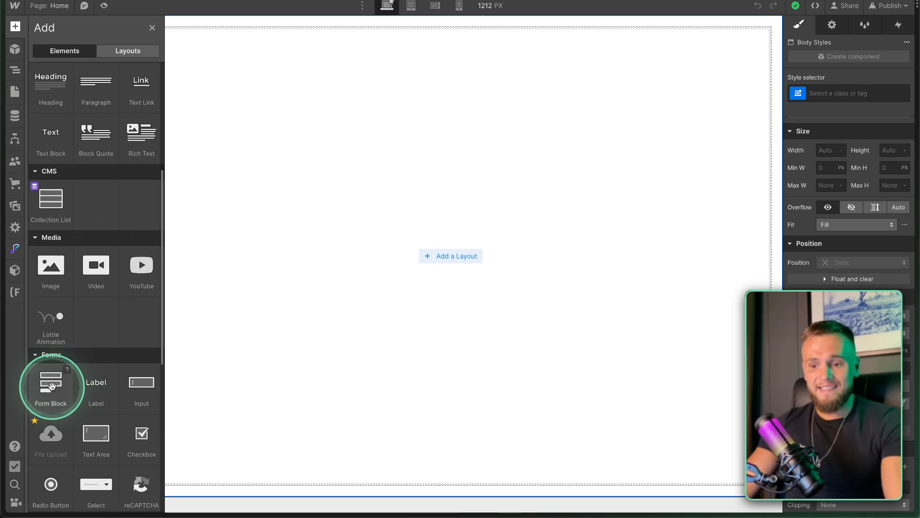
{"action": "scroll", "coordinate": [134, 386], "scroll_direction": "up", "scroll_amount": 1}
{"action": "scroll", "coordinate": [133, 386], "scroll_direction": "down", "scroll_amount": 6}
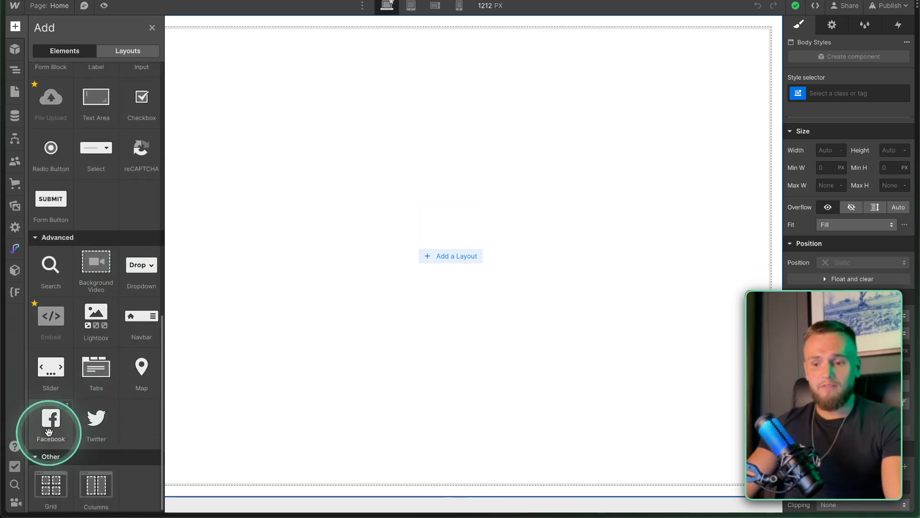
{"action": "scroll", "coordinate": [128, 302], "scroll_direction": "up", "scroll_amount": 10}
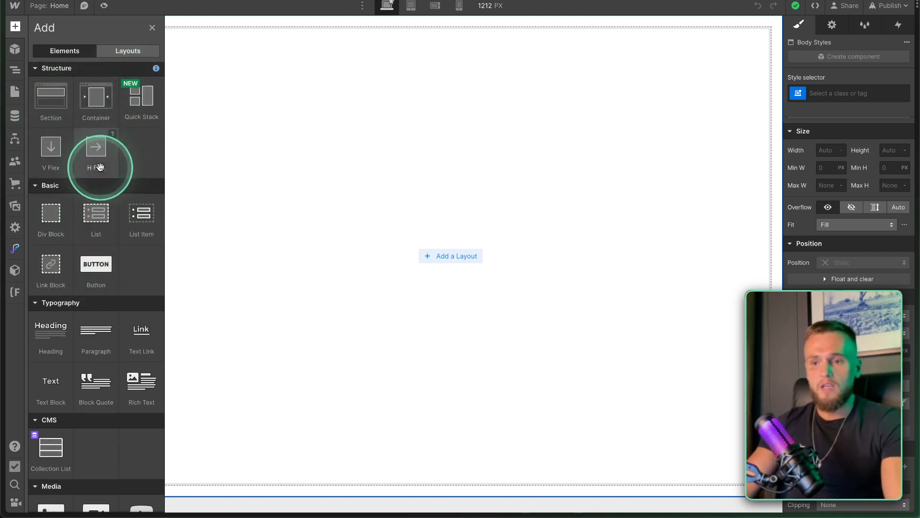
{"action": "scroll", "coordinate": [96, 165], "scroll_direction": "down", "scroll_amount": 10}
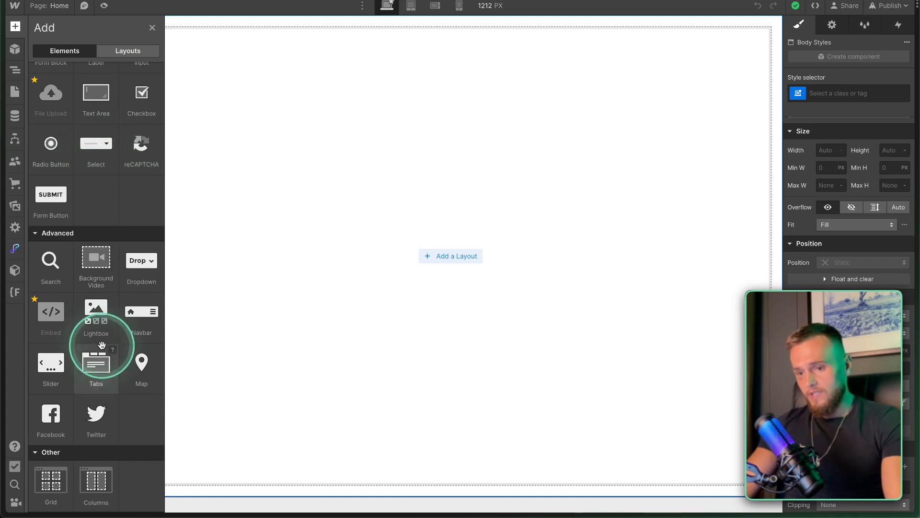
{"action": "scroll", "coordinate": [113, 170], "scroll_direction": "up", "scroll_amount": 10}
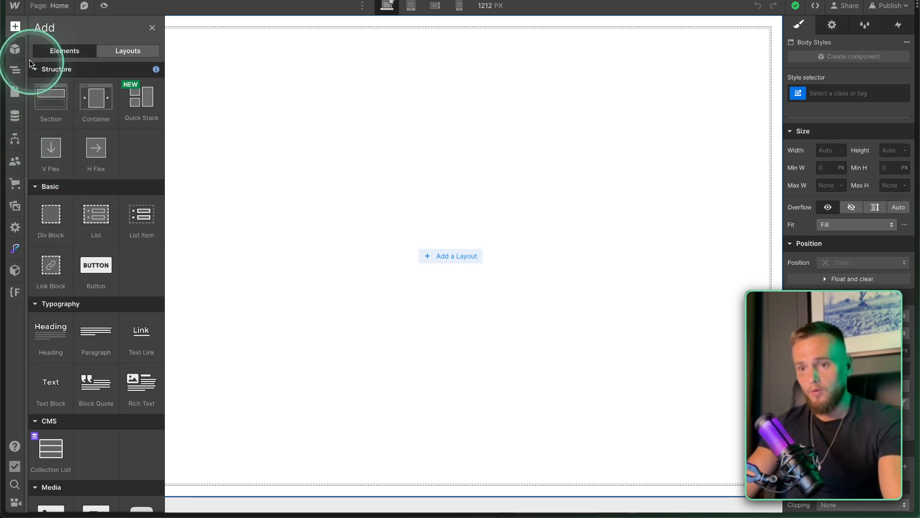
Dismiss the Symbols announcement under Components and switch back to the Navigator showing only Body.
{"action": "left_click", "coordinate": [16, 50]}
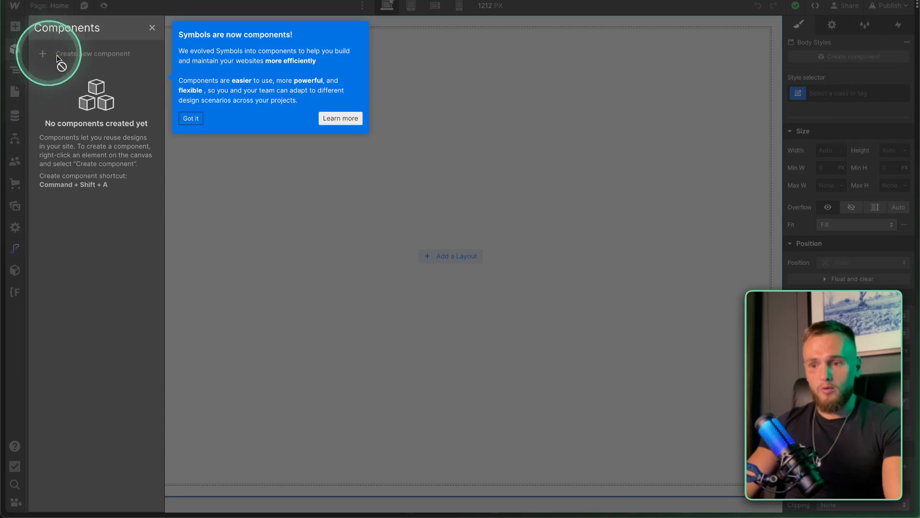
{"action": "left_click", "coordinate": [190, 120]}
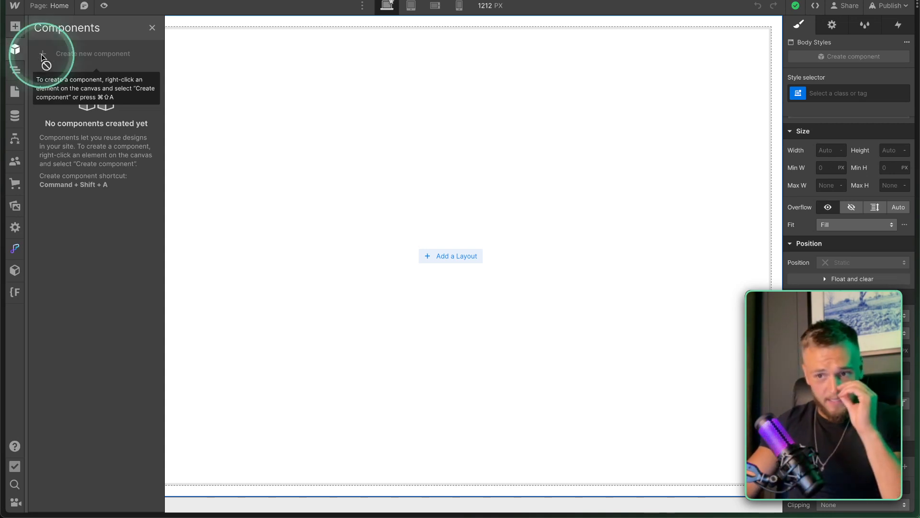
{"action": "left_click", "coordinate": [18, 73]}
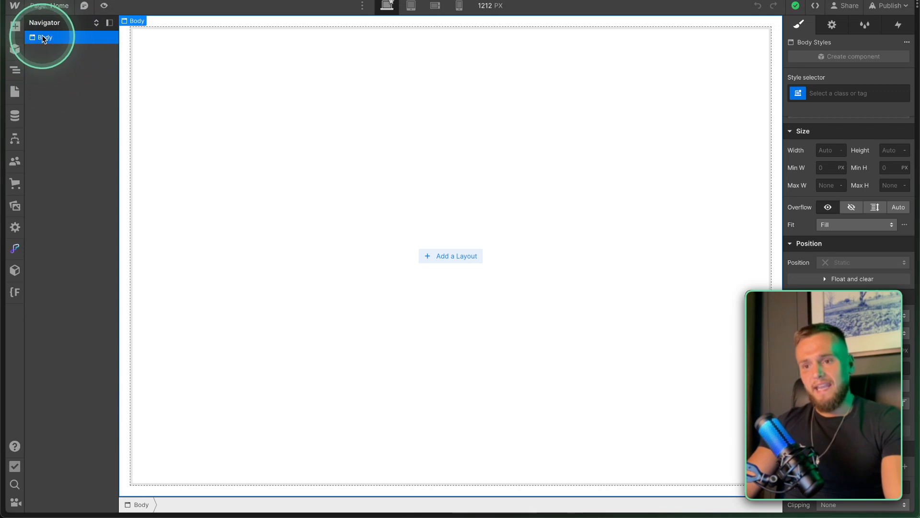
{"action": "left_click", "coordinate": [15, 26]}
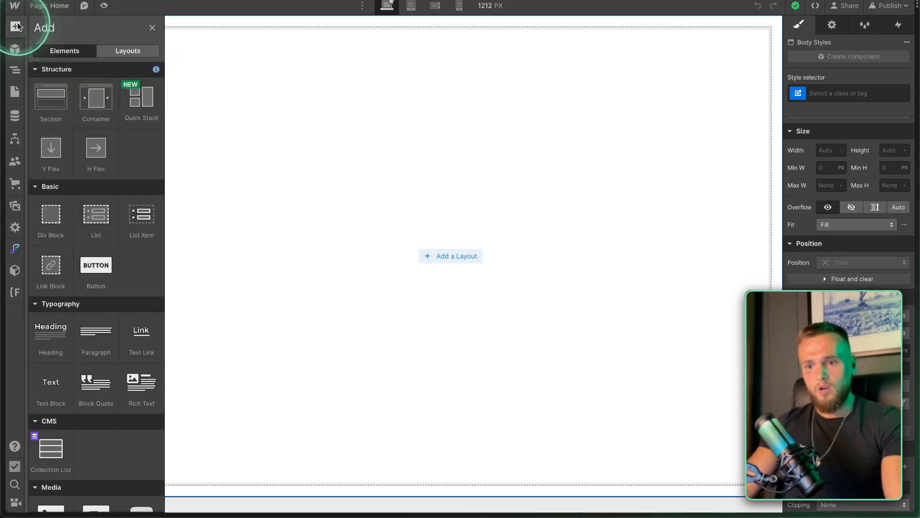
Insert a Section on the Home page and place a Container inside it.
{"action": "left_click", "coordinate": [52, 105]}
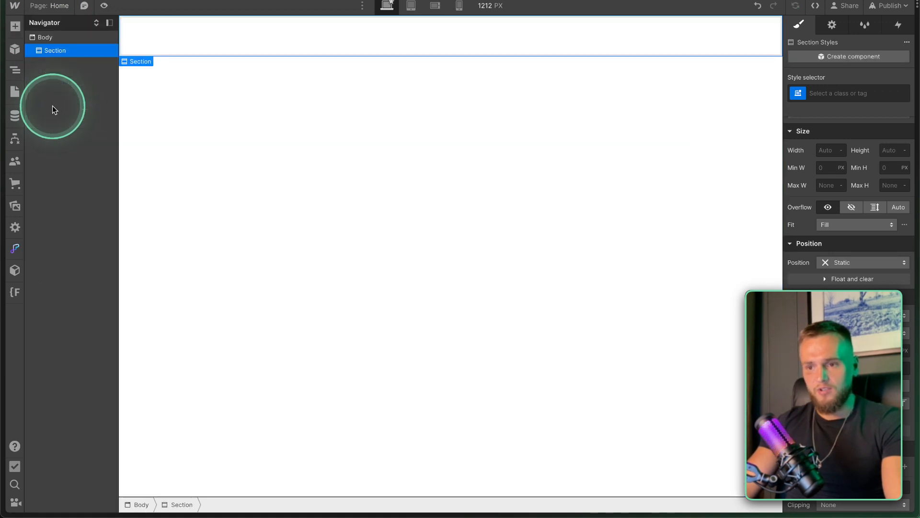
{"action": "left_click", "coordinate": [43, 40]}
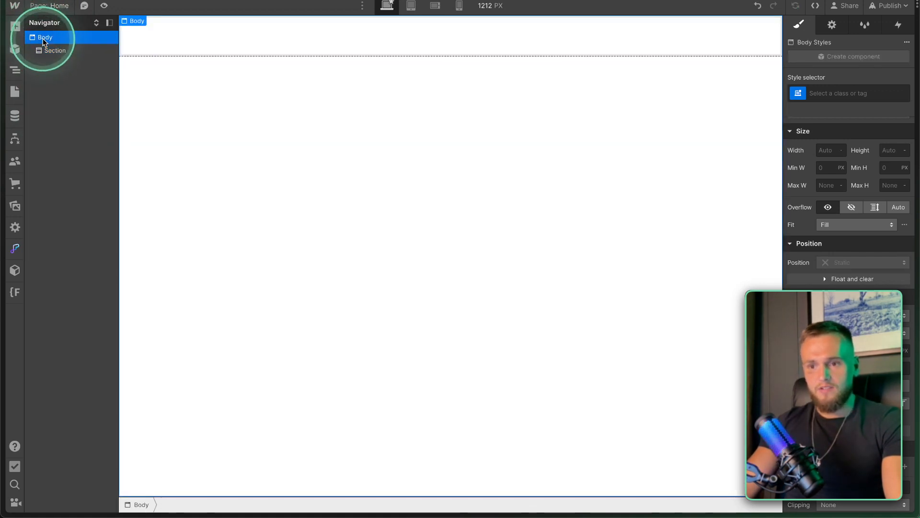
{"action": "left_click", "coordinate": [50, 51]}
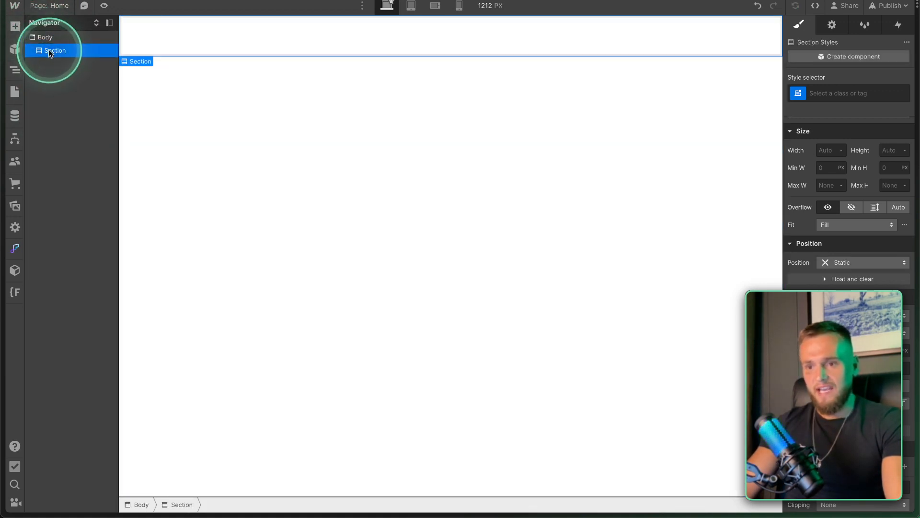
{"action": "left_click", "coordinate": [17, 27]}
{"action": "left_click_drag", "start_coordinate": [76, 94], "coordinate": [90, 103]}
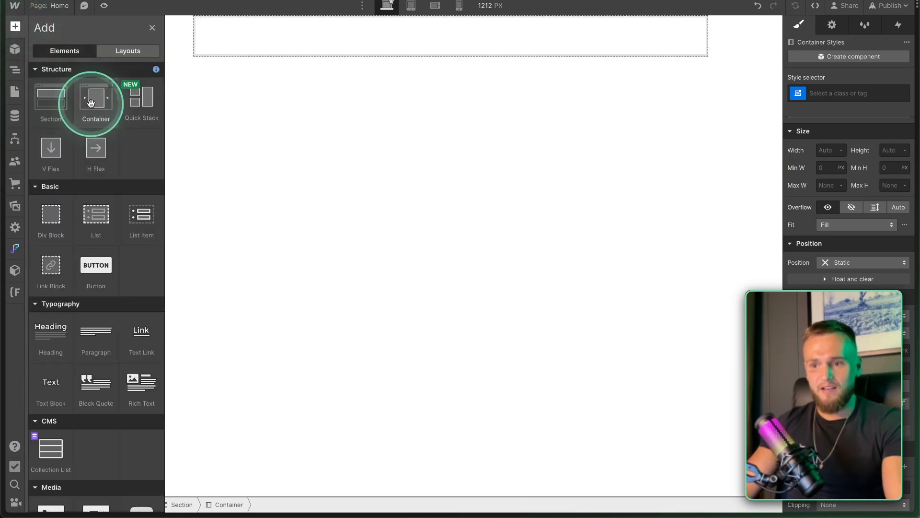
{"action": "left_click", "coordinate": [32, 50]}
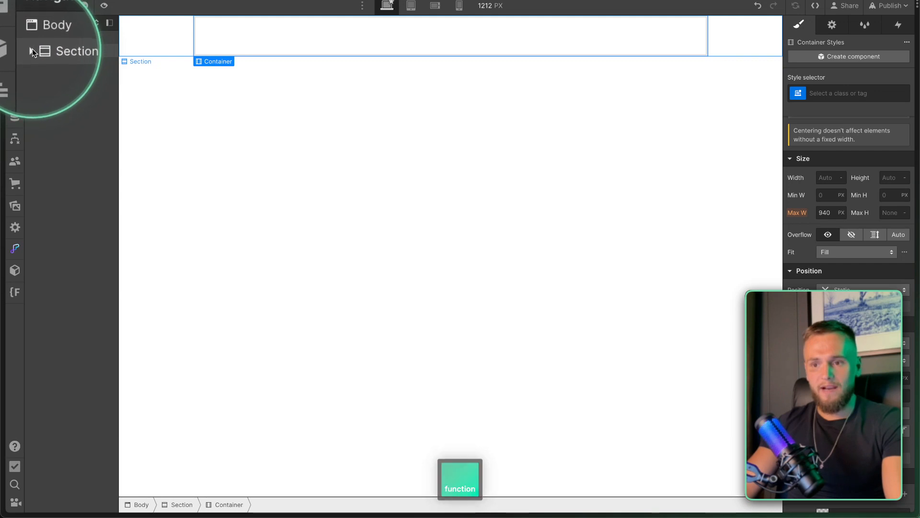
{"action": "left_click", "coordinate": [33, 50]}
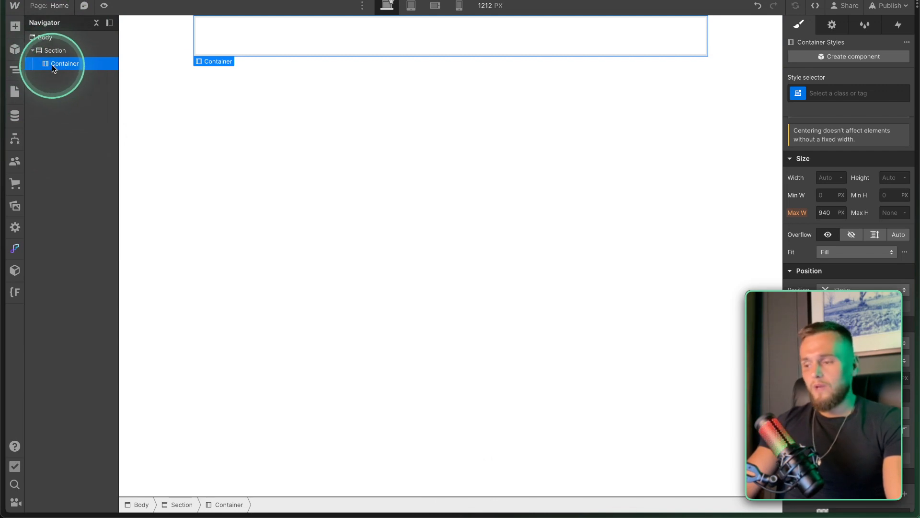
Add a two-column Columns element inside the Container.
{"action": "left_click", "coordinate": [15, 27]}
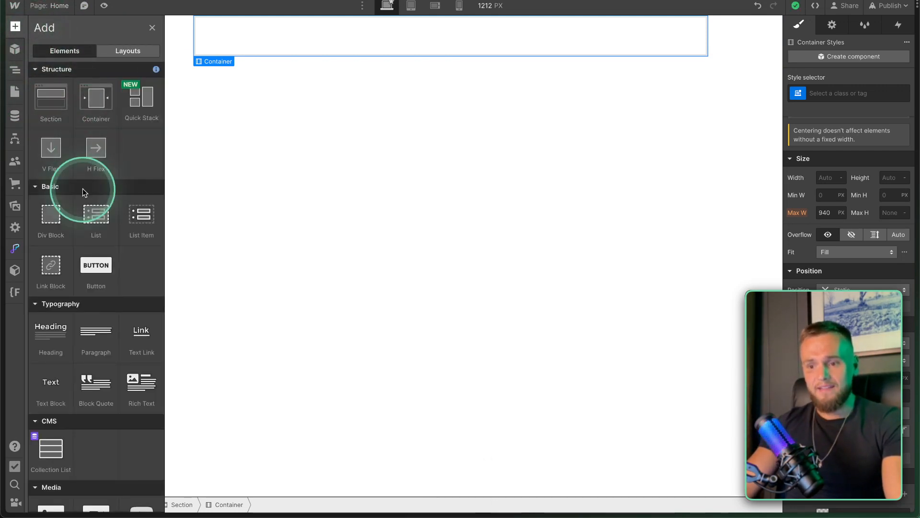
{"action": "scroll", "coordinate": [82, 191], "scroll_direction": "down", "scroll_amount": 7}
{"action": "scroll", "coordinate": [82, 192], "scroll_direction": "down", "scroll_amount": 5}
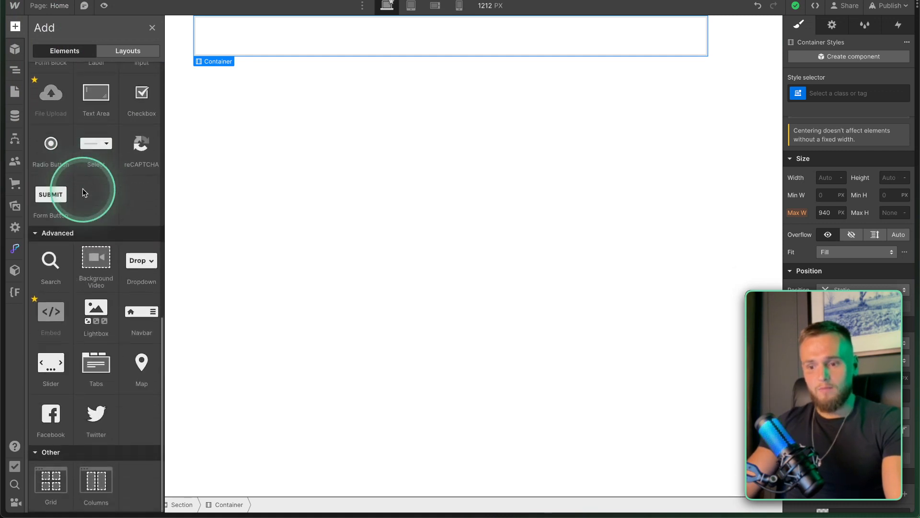
{"action": "left_click", "coordinate": [95, 483]}
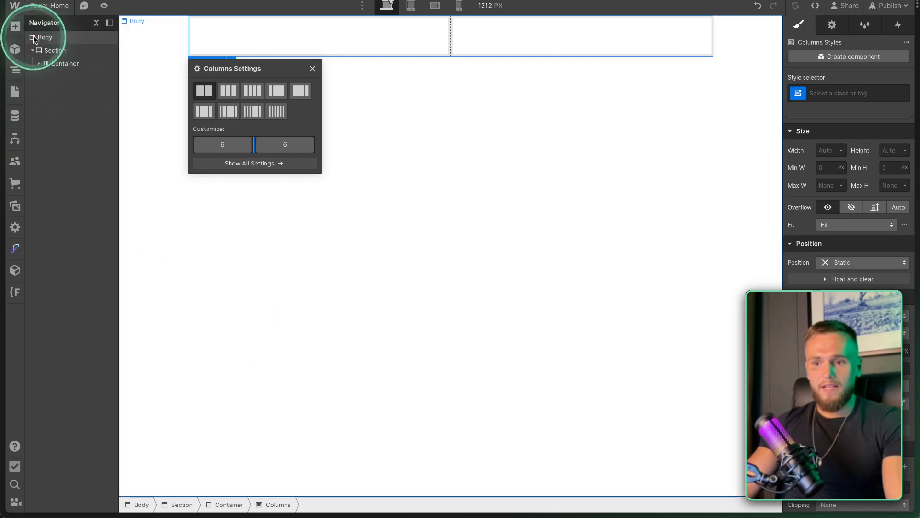
Close the Columns layout settings and select the Container around the columns.
{"action": "left_click", "coordinate": [37, 63]}
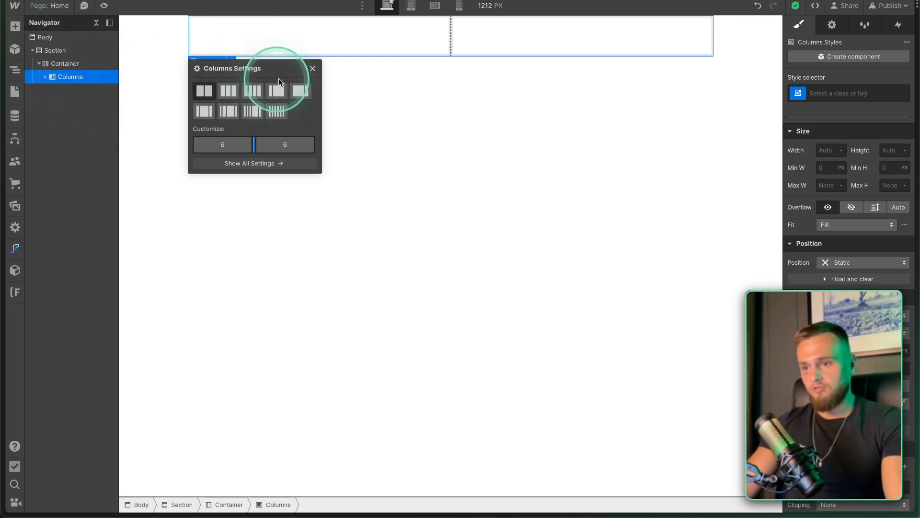
{"action": "left_click", "coordinate": [312, 68]}
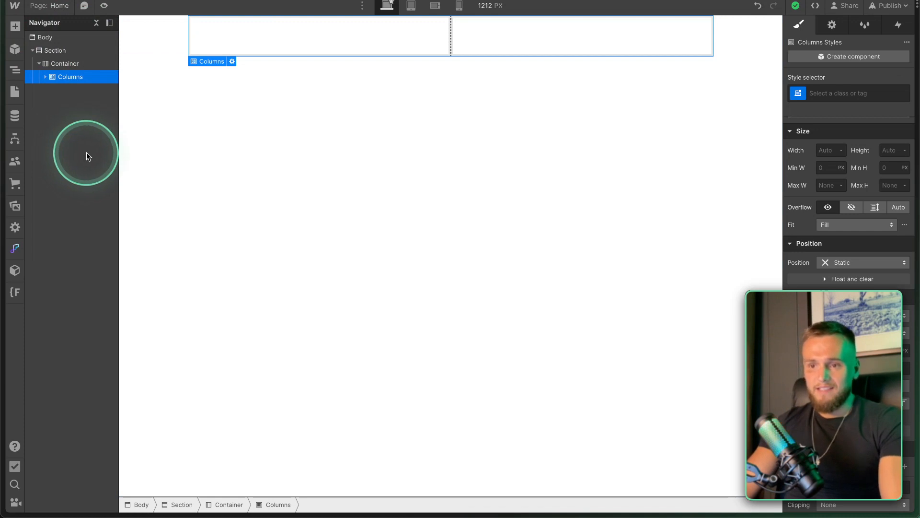
{"action": "key", "text": "fn"}
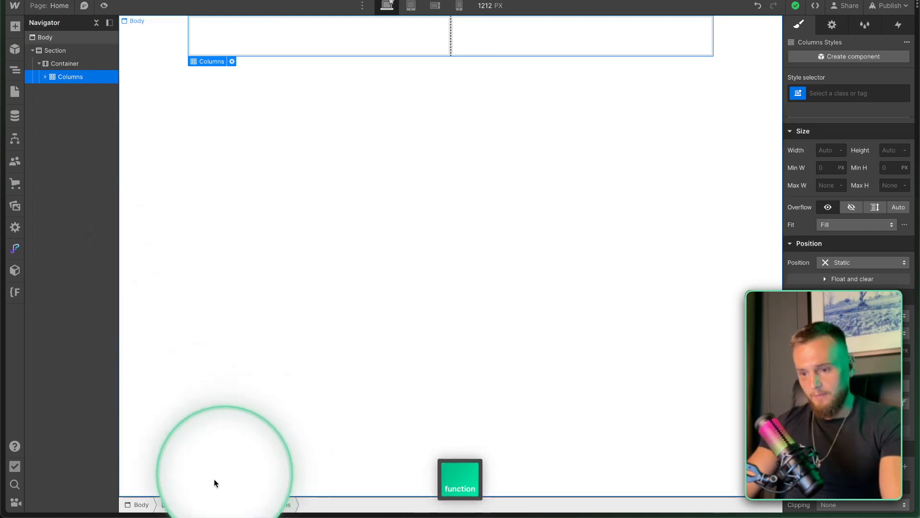
{"action": "left_click", "coordinate": [64, 63]}
Select Columns, Section and Body in turn, then dismiss Body's right-click menu.
{"action": "key", "text": "fn"}
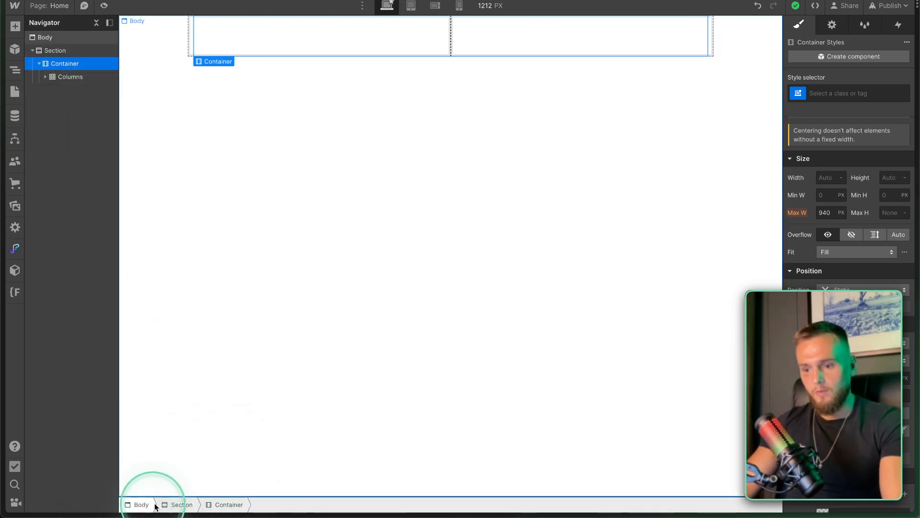
{"action": "left_click", "coordinate": [63, 76]}
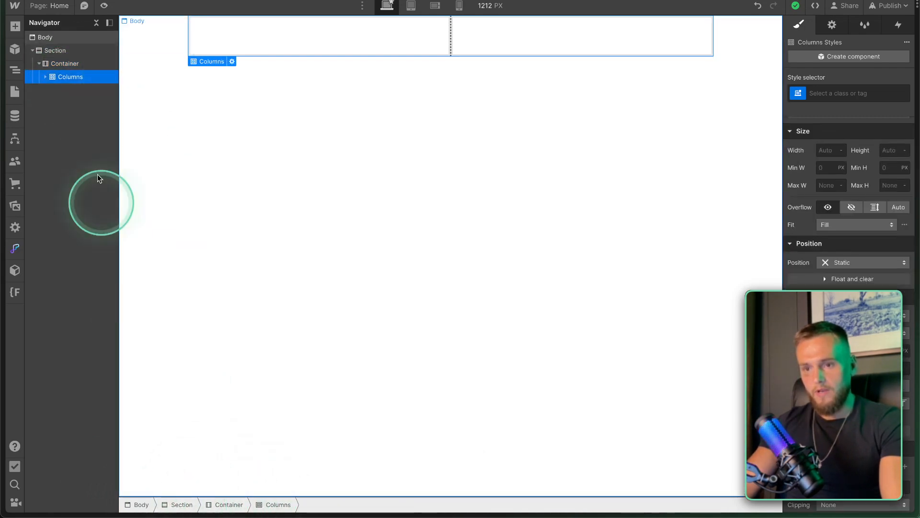
{"action": "left_click", "coordinate": [57, 50]}
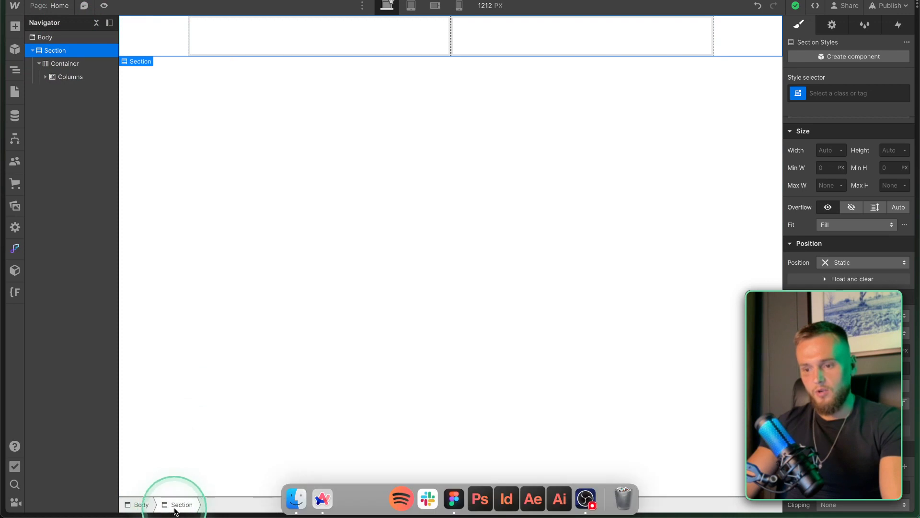
{"action": "left_click", "coordinate": [142, 506]}
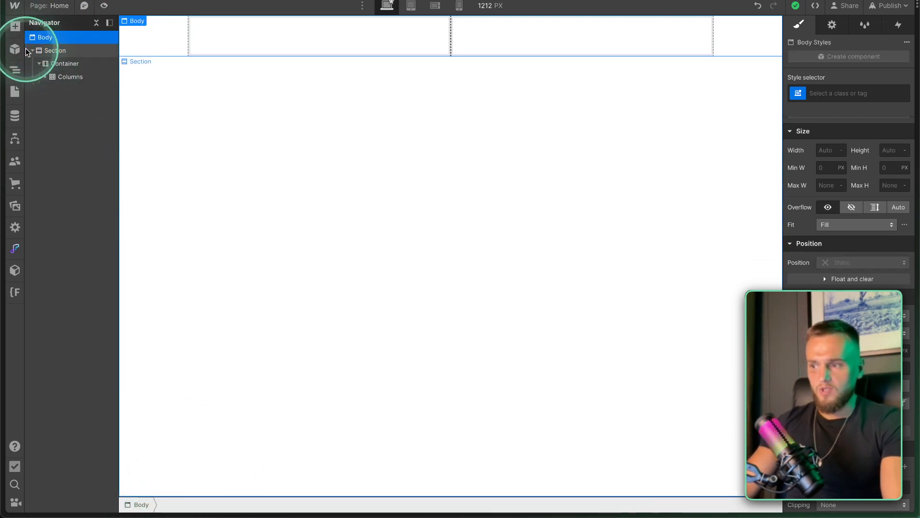
{"action": "right_click", "coordinate": [136, 22]}
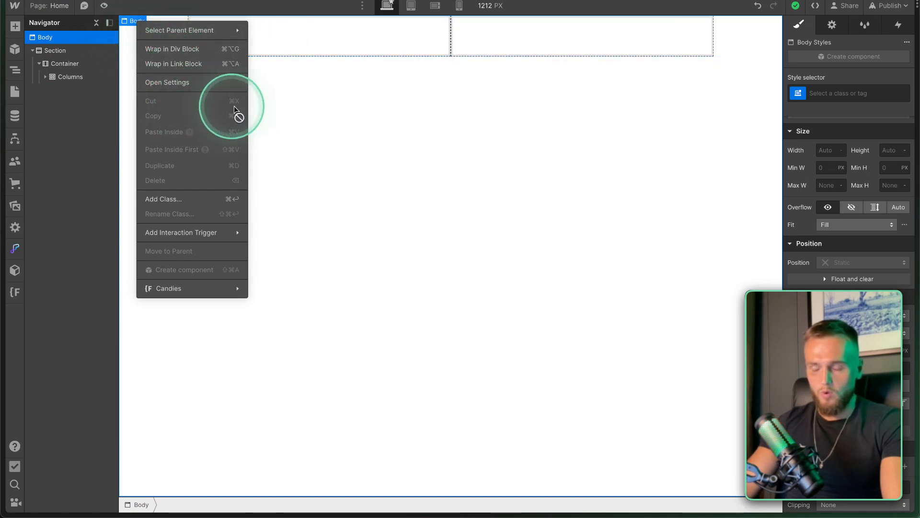
{"action": "mouse_move", "coordinate": [182, 30]}
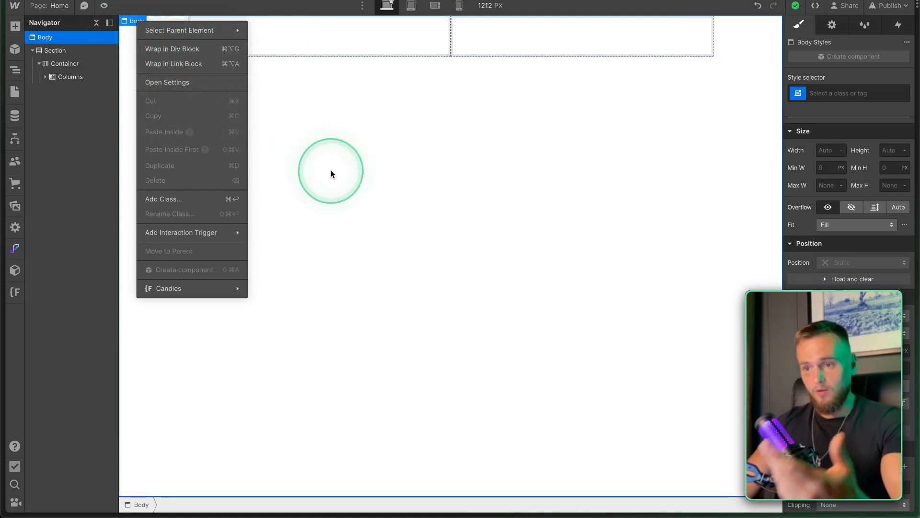
{"action": "left_click", "coordinate": [348, 151]}
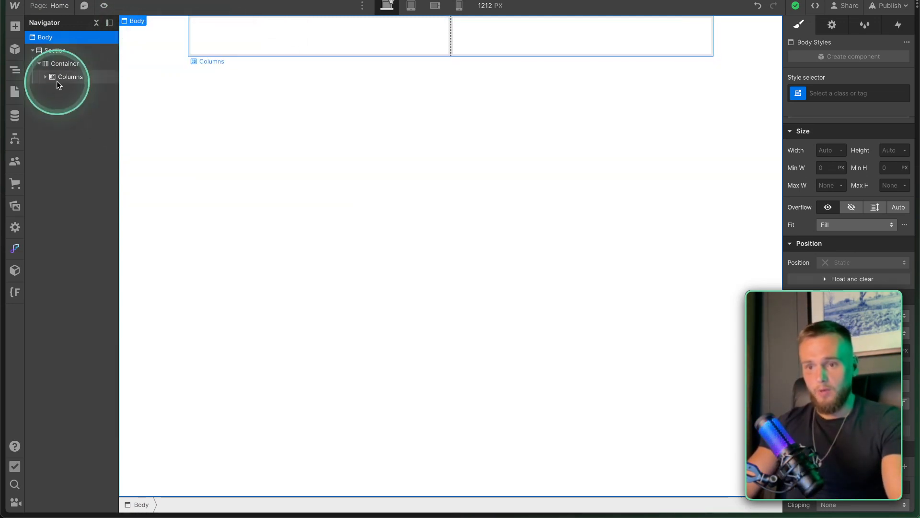
Close the Navigator and show the 404 utility page, keeping the Pages list visible.
{"action": "left_click", "coordinate": [16, 71]}
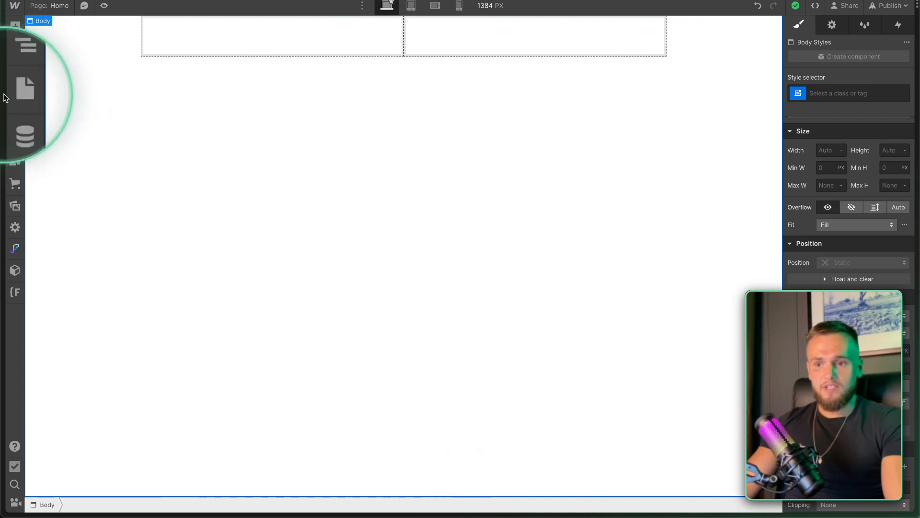
{"action": "left_click", "coordinate": [14, 93]}
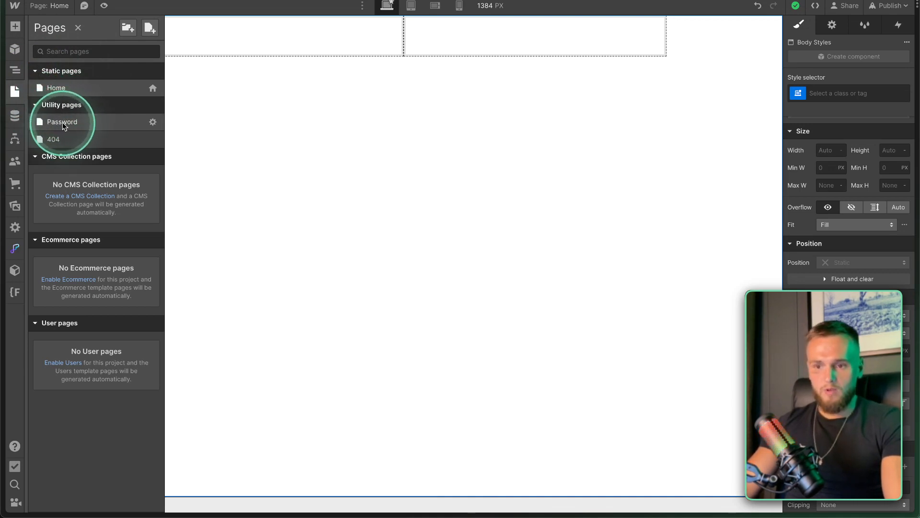
{"action": "key", "text": "ctrl"}
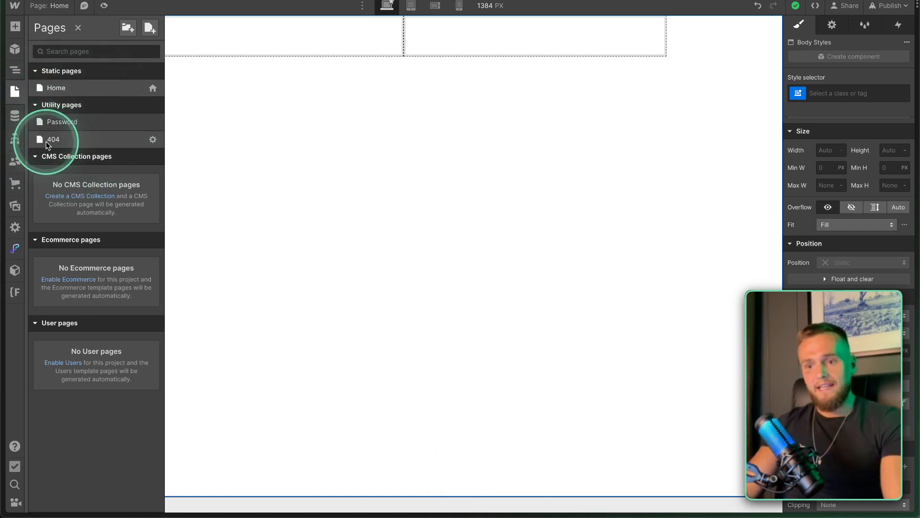
{"action": "key", "text": "fn"}
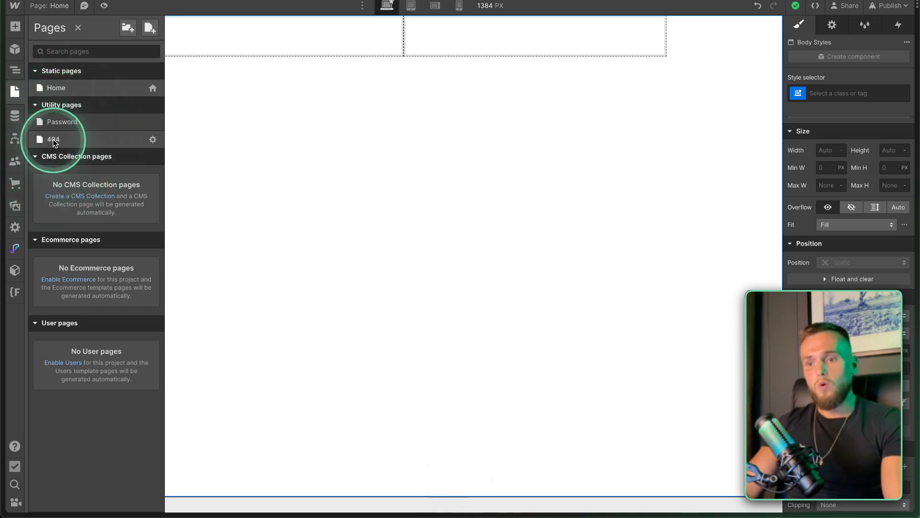
{"action": "left_click", "coordinate": [53, 142]}
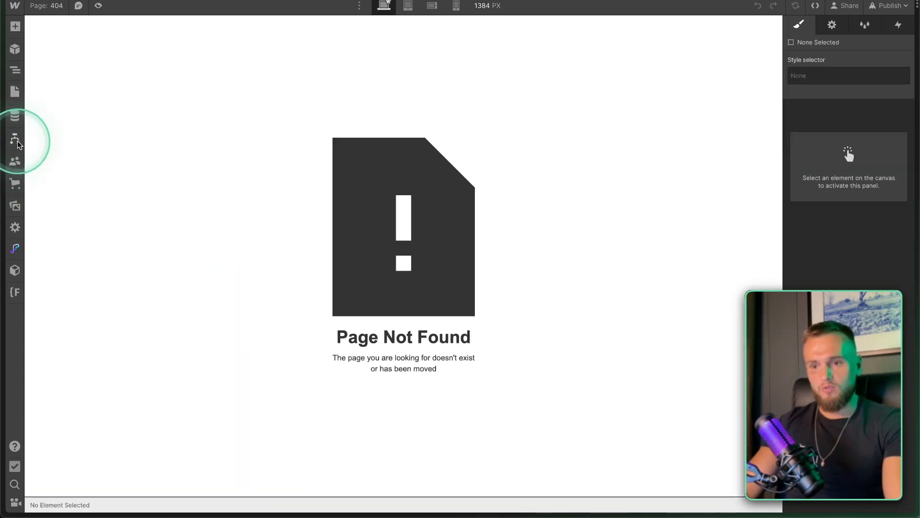
{"action": "left_click", "coordinate": [16, 94]}
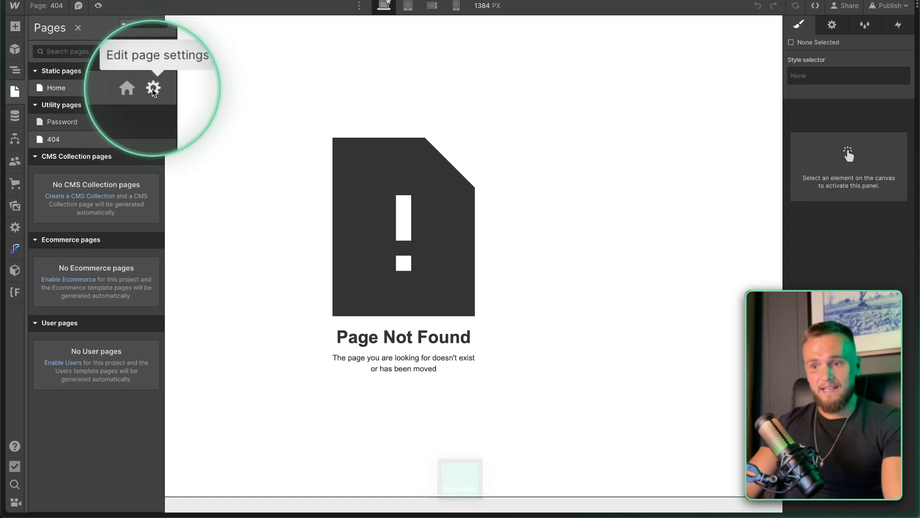
Open the Home page settings and set the SEO title to 'Legacy Deign Agency'.
{"action": "left_click", "coordinate": [152, 89]}
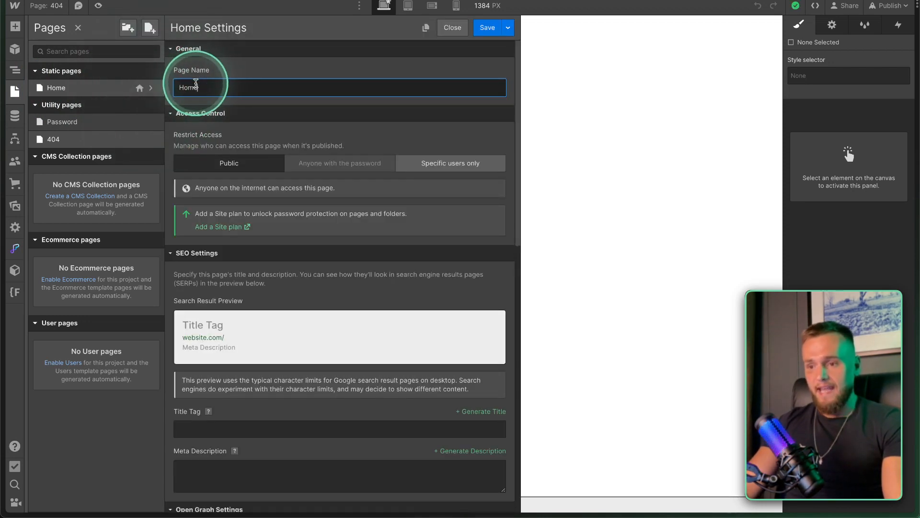
{"action": "scroll", "coordinate": [206, 171], "scroll_direction": "down", "scroll_amount": 5}
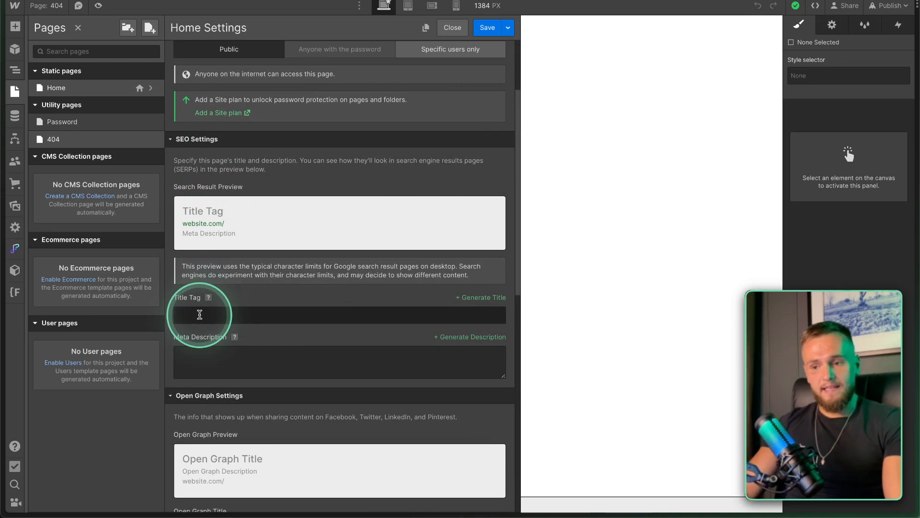
{"action": "mouse_move", "coordinate": [209, 298]}
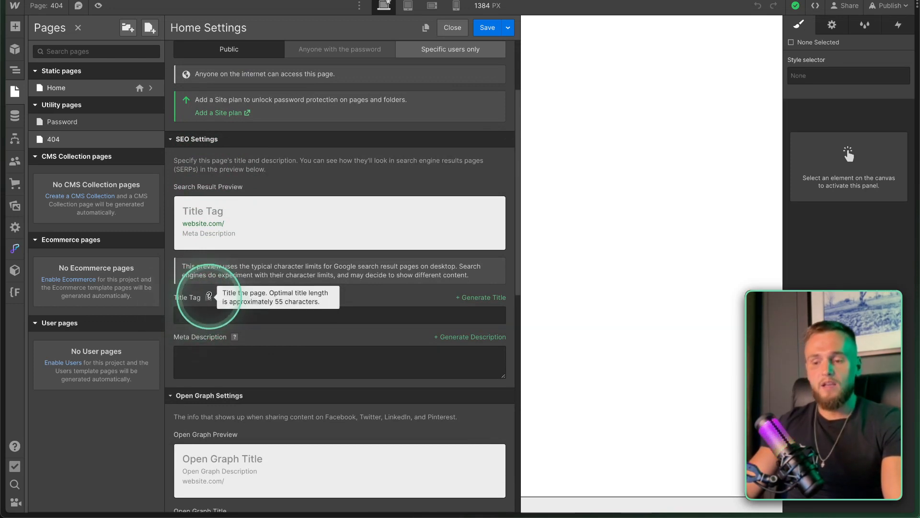
{"action": "left_click", "coordinate": [199, 310]}
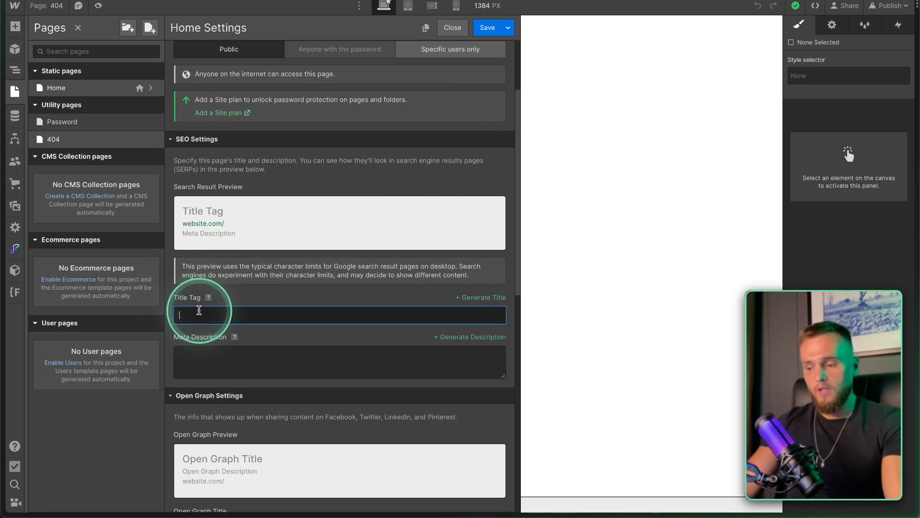
{"action": "type", "text": "legacy"}
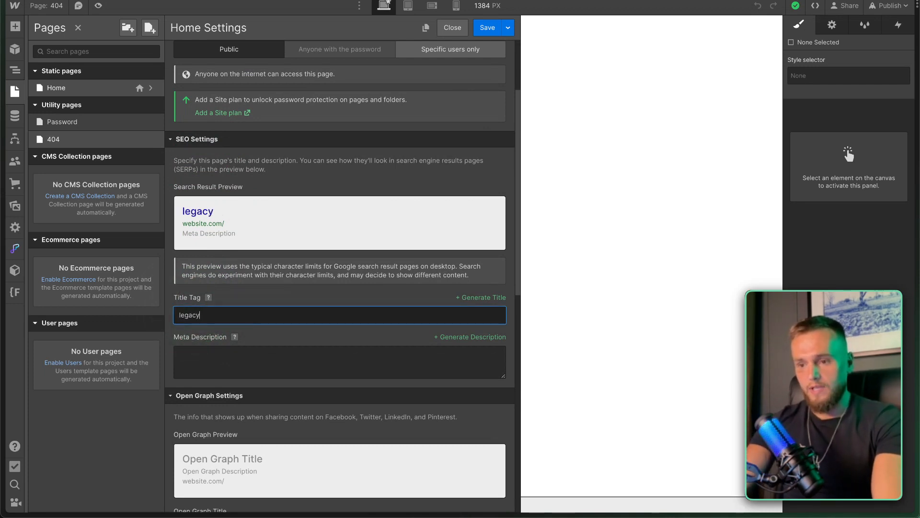
{"action": "type", "text": " Deign Agency"}
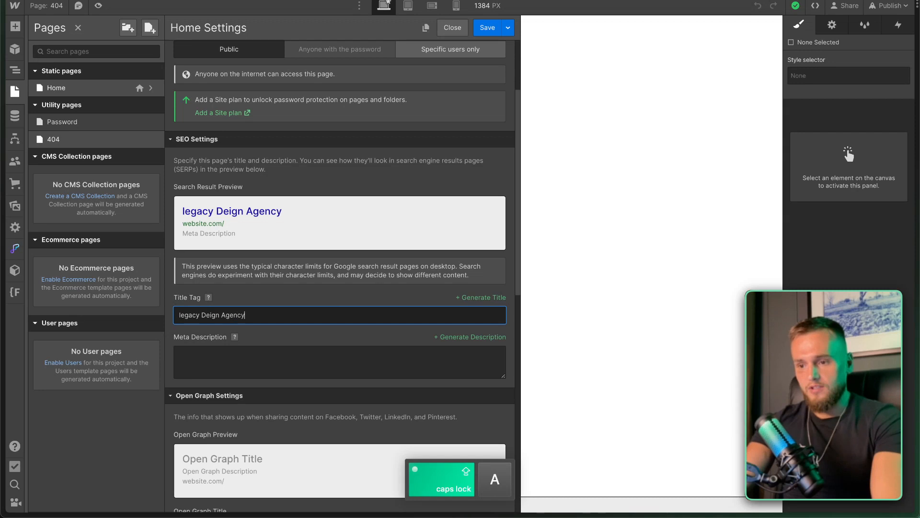
{"action": "left_click", "coordinate": [180, 311]}
{"action": "key", "text": "BackSpace"}
{"action": "type", "text": "L"}
Enter the meta description 'We are the best design agency in the world!' and review the preview.
{"action": "left_click", "coordinate": [214, 364]}
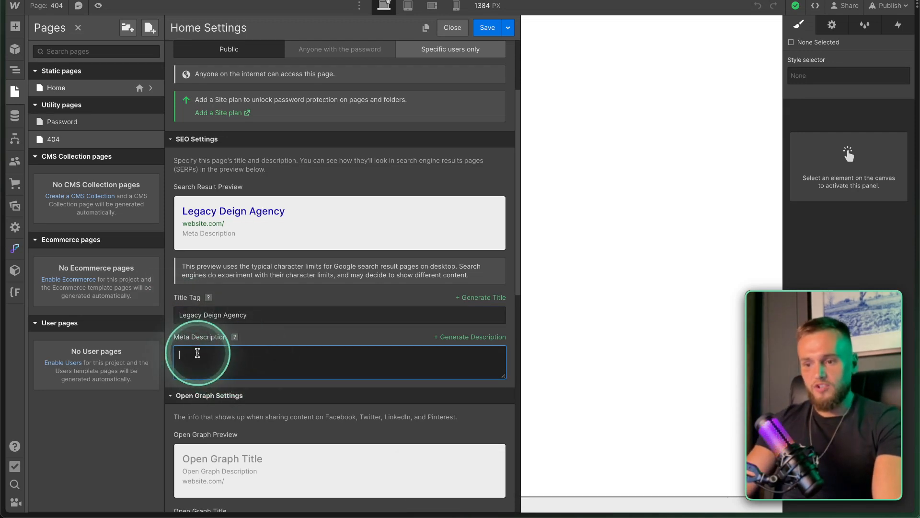
{"action": "type", "text": "We"}
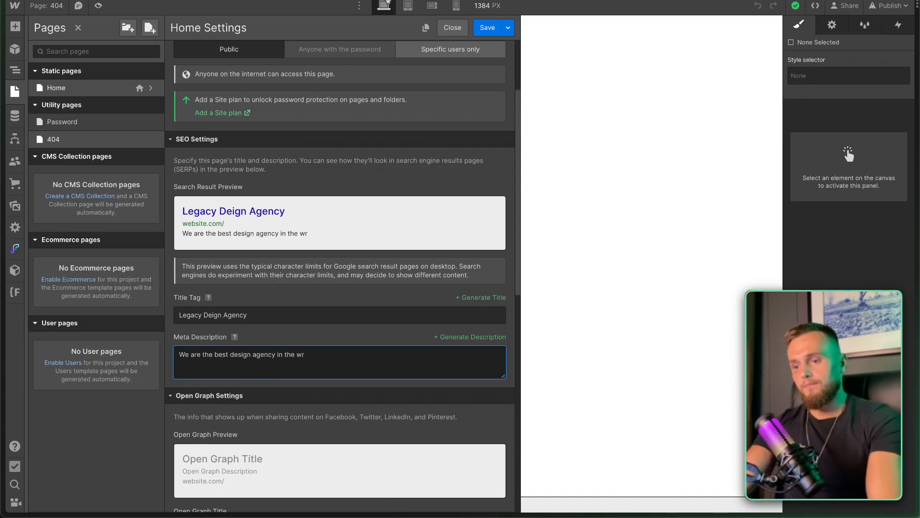
{"action": "type", "text": "!"}
{"action": "left_click", "coordinate": [308, 328]}
{"action": "left_click", "coordinate": [192, 214]}
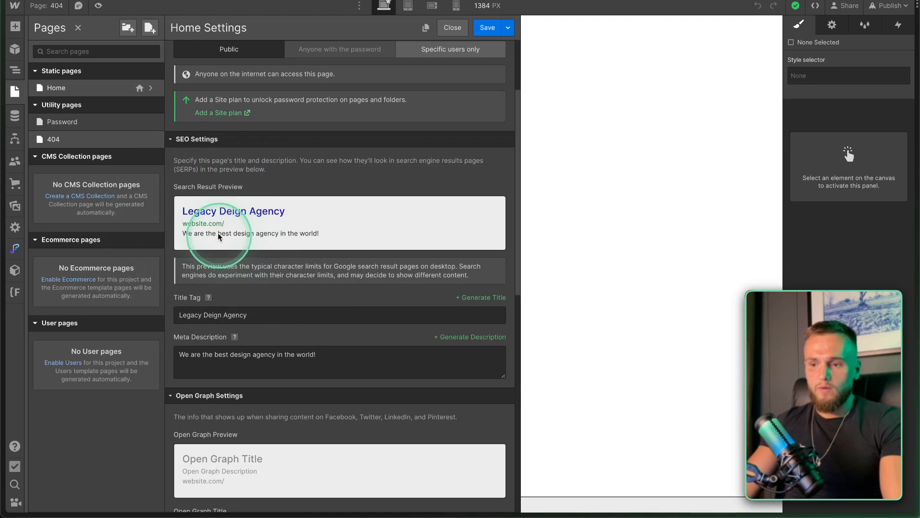
{"action": "scroll", "coordinate": [274, 237], "scroll_direction": "down", "scroll_amount": 3}
{"action": "scroll", "coordinate": [231, 282], "scroll_direction": "down", "scroll_amount": 1}
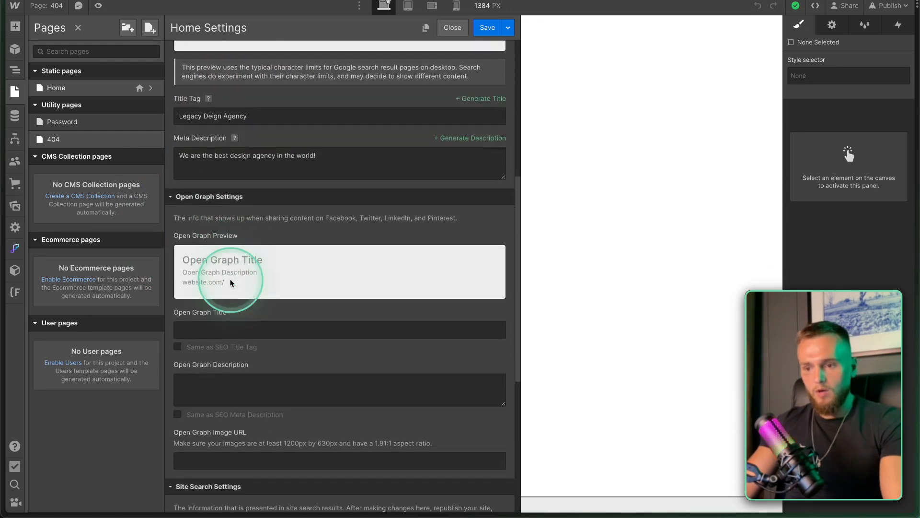
Make the Open Graph title and description reuse the SEO values, then save Home settings.
{"action": "left_click", "coordinate": [182, 330]}
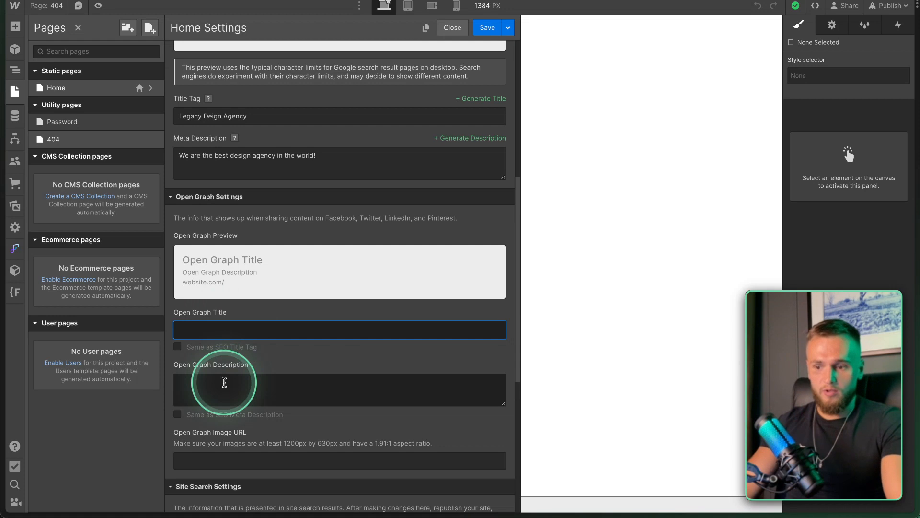
{"action": "left_click", "coordinate": [177, 348]}
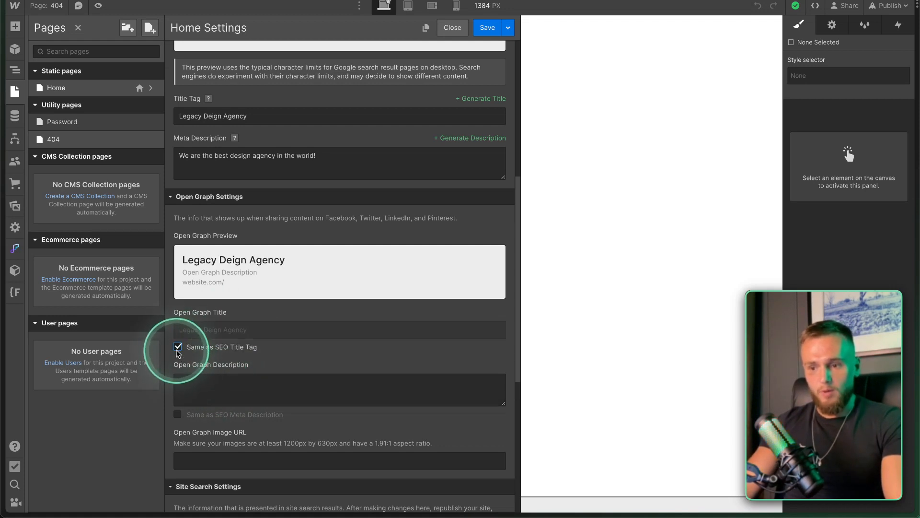
{"action": "left_click", "coordinate": [178, 415]}
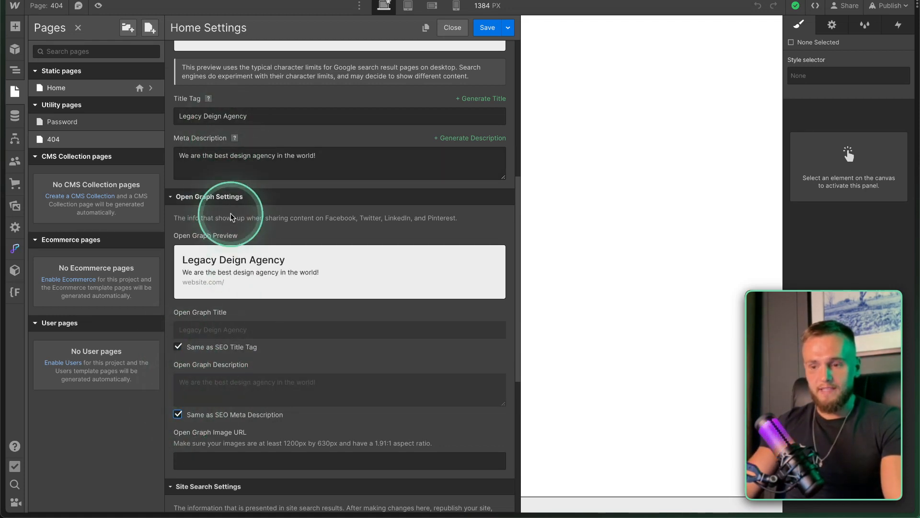
{"action": "scroll", "coordinate": [227, 210], "scroll_direction": "down", "scroll_amount": 3}
{"action": "left_click", "coordinate": [211, 363]}
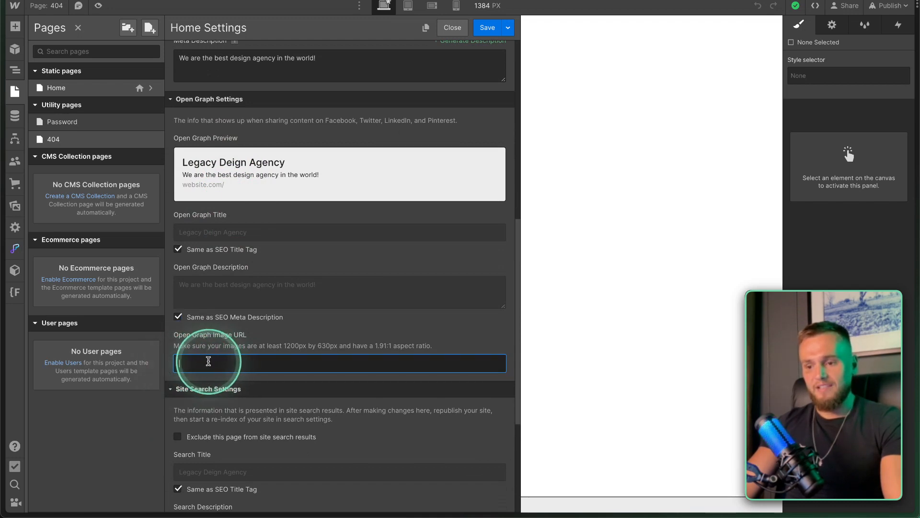
{"action": "scroll", "coordinate": [201, 362], "scroll_direction": "down", "scroll_amount": 5}
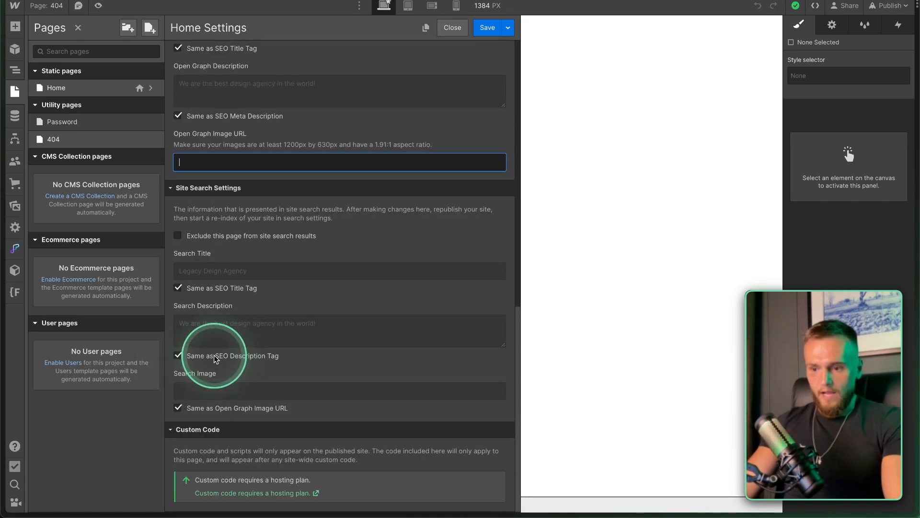
{"action": "left_click", "coordinate": [482, 30]}
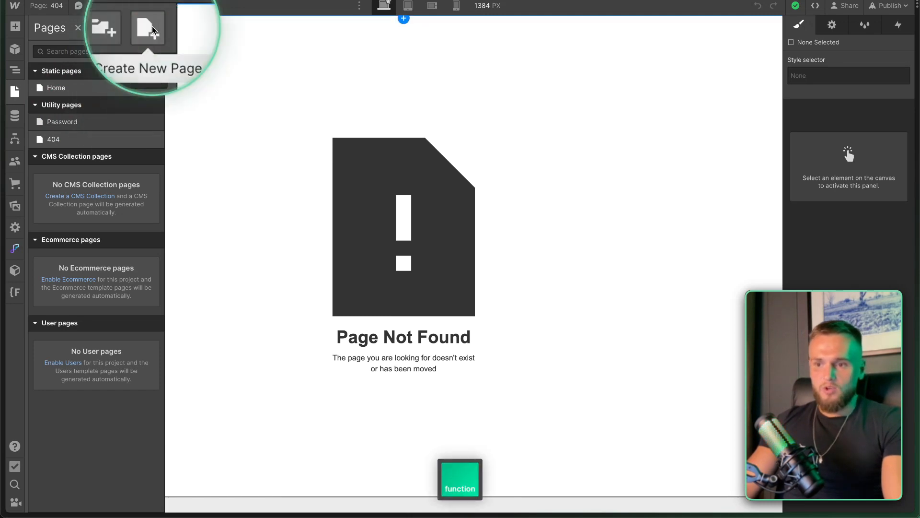
Create a new page named 'About Page' with SEO title 'Legacy Design Agency | About'.
{"action": "left_click", "coordinate": [150, 27]}
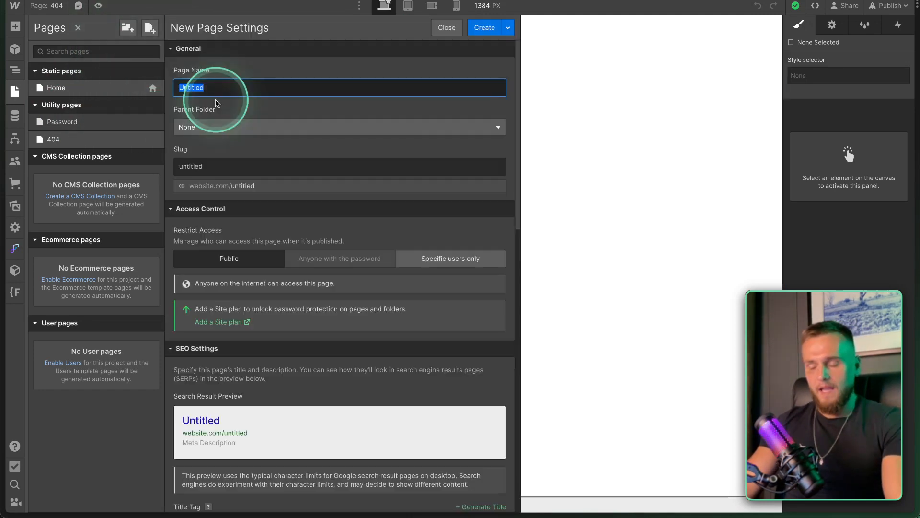
{"action": "type", "text": "About P"}
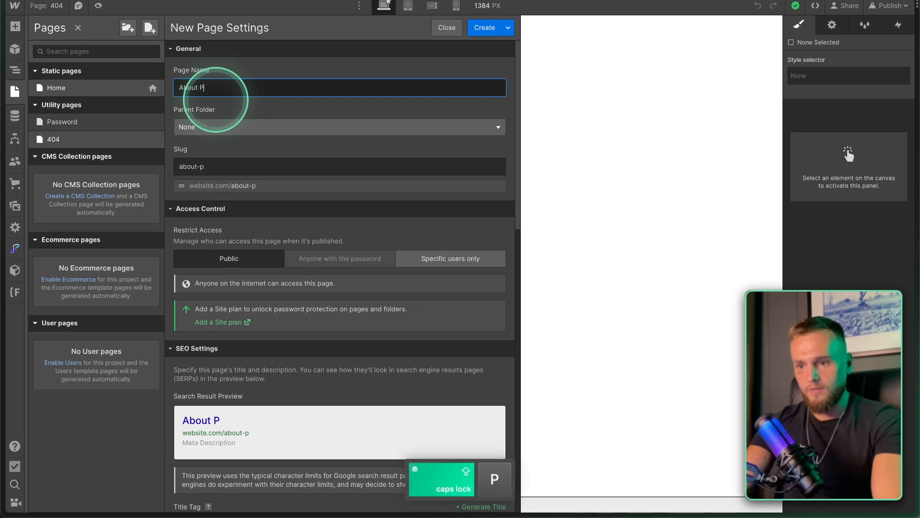
{"action": "type", "text": "age"}
{"action": "scroll", "coordinate": [192, 216], "scroll_direction": "down", "scroll_amount": 5}
{"action": "left_click", "coordinate": [184, 291]}
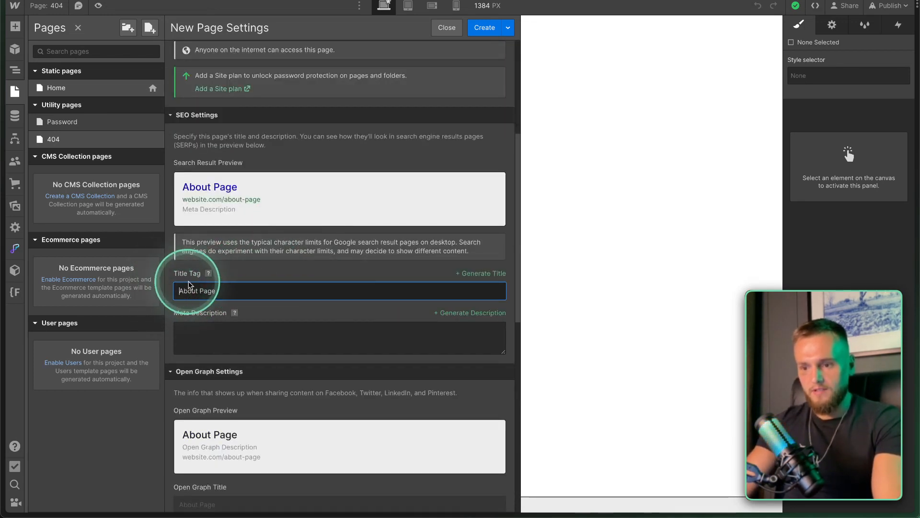
{"action": "type", "text": "Legacy Design Agency "}
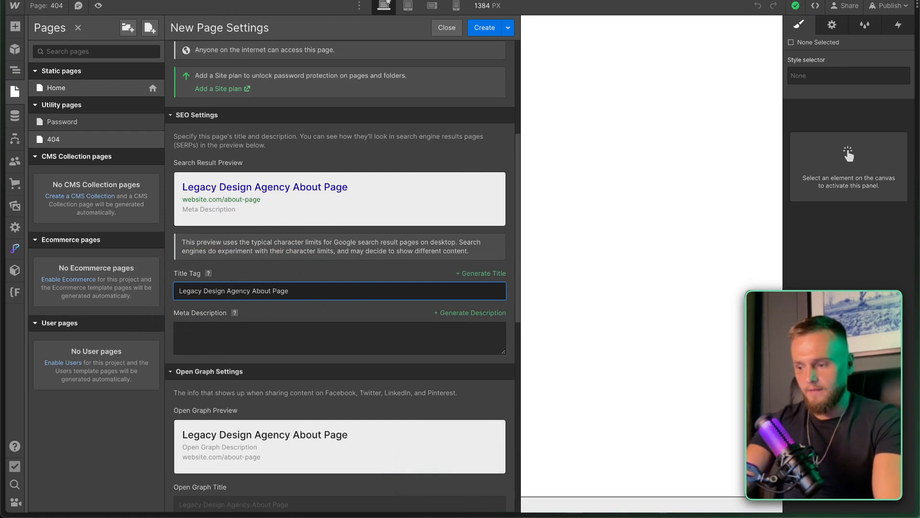
{"action": "type", "text": "|"}
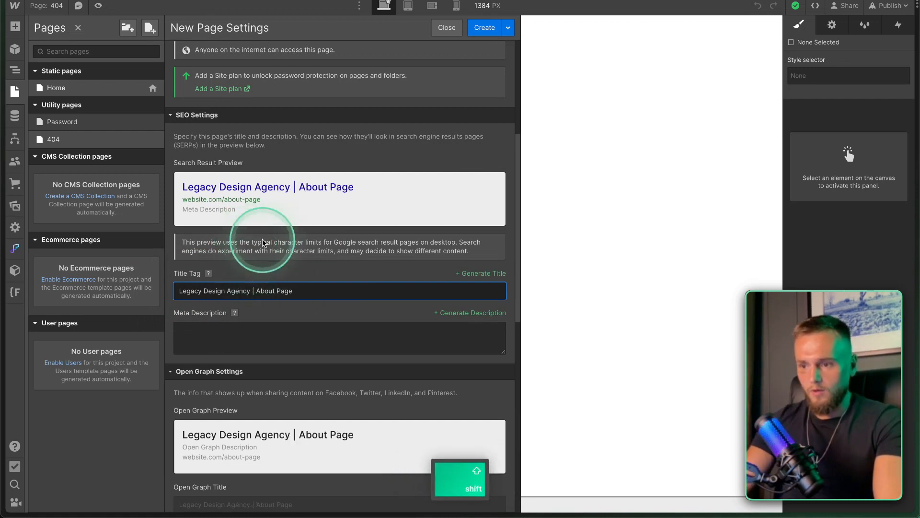
{"action": "double_click", "coordinate": [285, 291]}
{"action": "key", "text": "BackSpace"}
Give it the meta description 'About the best design agency in the world' and create it.
{"action": "left_click", "coordinate": [223, 331]}
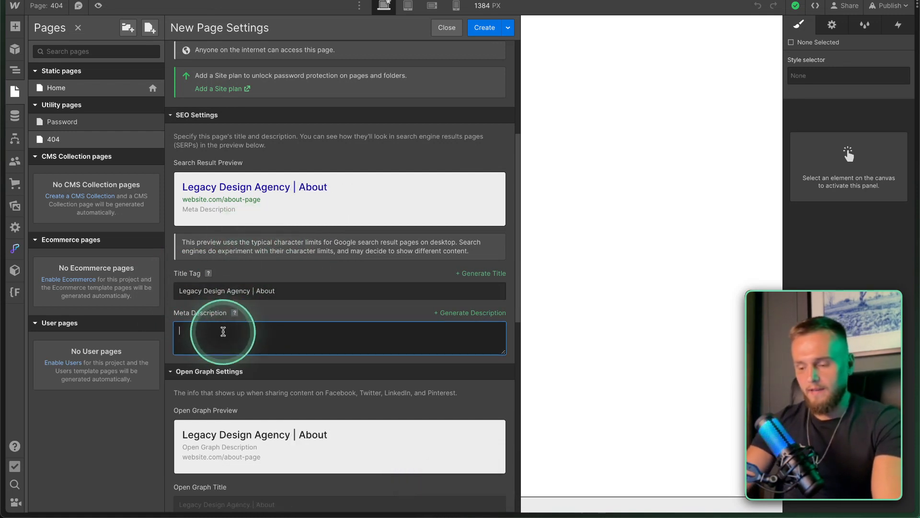
{"action": "type", "text": "About"}
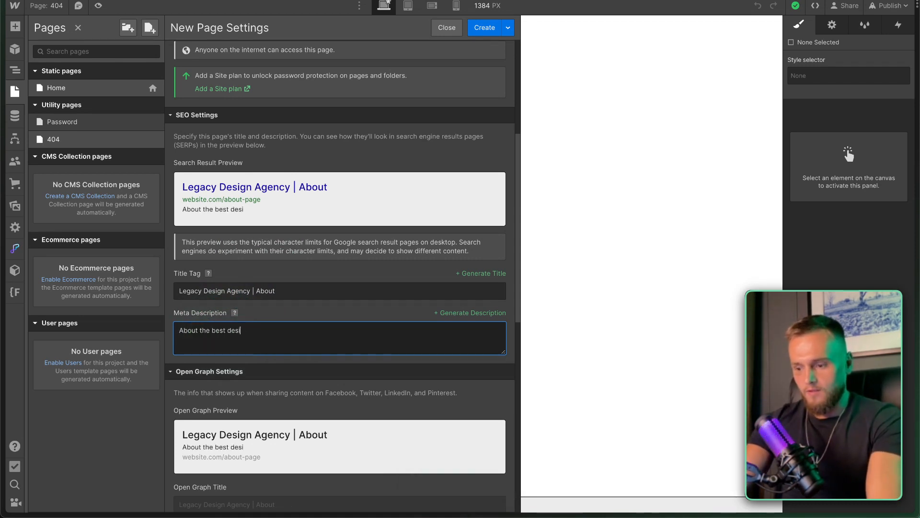
{"action": "type", "text": "the best design agency in the wor"}
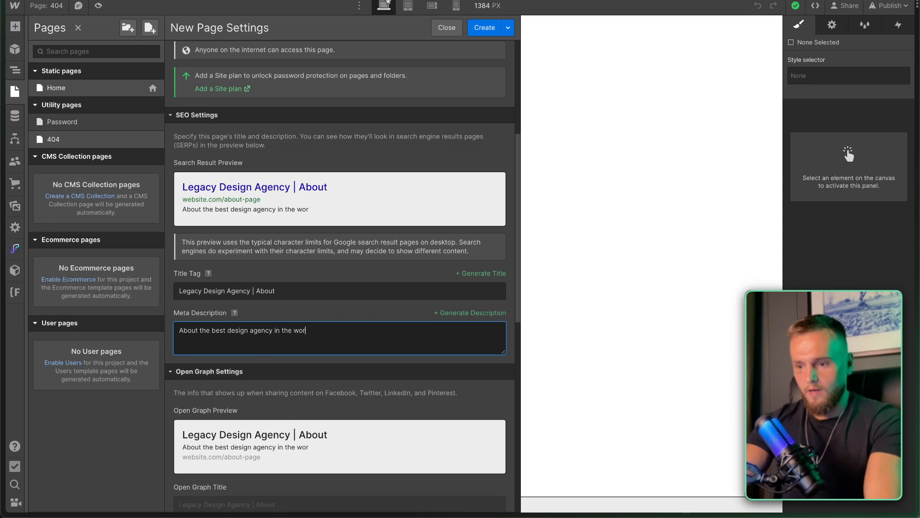
{"action": "type", "text": "ld"}
{"action": "scroll", "coordinate": [294, 387], "scroll_direction": "down", "scroll_amount": 3}
{"action": "scroll", "coordinate": [204, 392], "scroll_direction": "down", "scroll_amount": 2}
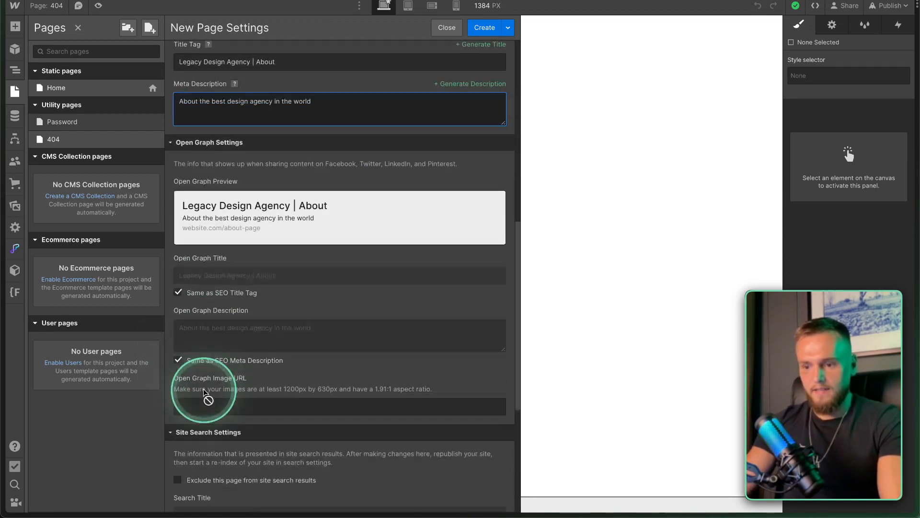
{"action": "scroll", "coordinate": [204, 335], "scroll_direction": "down", "scroll_amount": 3}
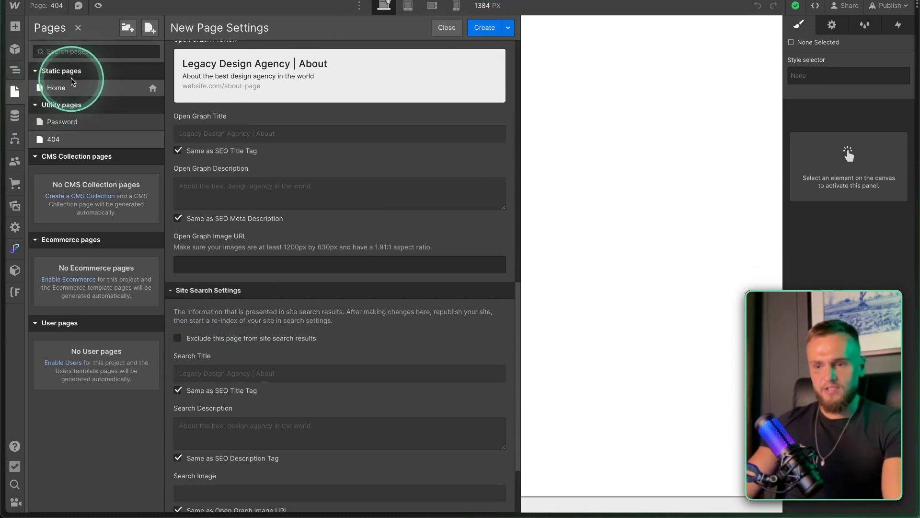
{"action": "left_click", "coordinate": [485, 28]}
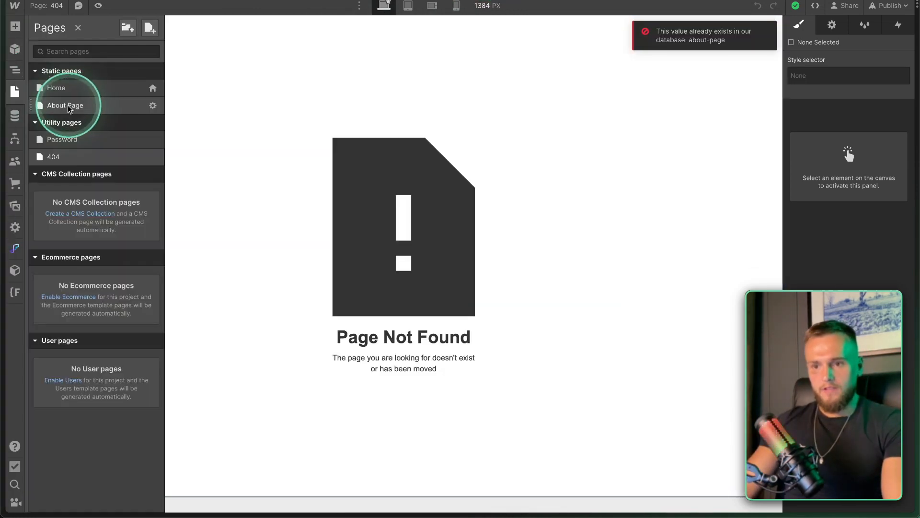
Rename the new page to 'About' in its settings and save.
{"action": "left_click", "coordinate": [68, 105]}
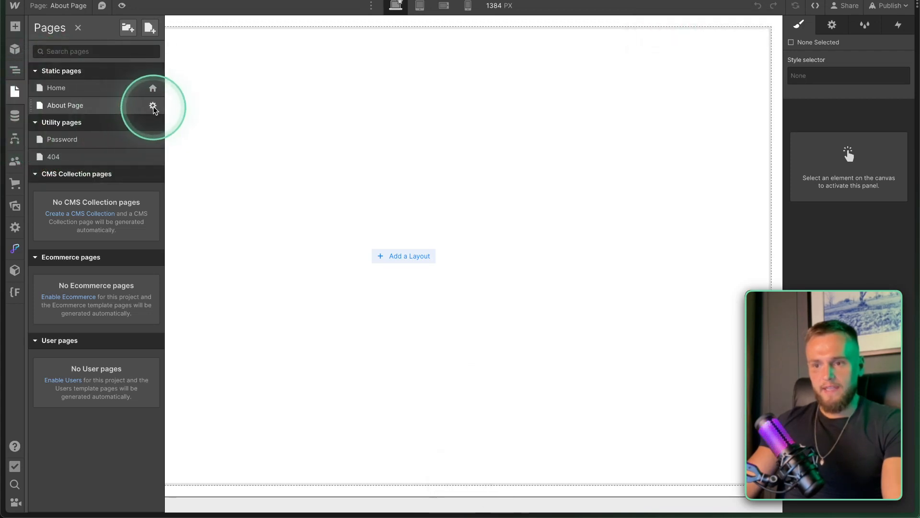
{"action": "left_click", "coordinate": [152, 106]}
{"action": "key", "text": "BackSpace"}
{"action": "key", "text": "BackSpace"}
{"action": "key", "text": "BackSpace"}
{"action": "key", "text": "BackSpace"}
{"action": "key", "text": "BackSpace"}
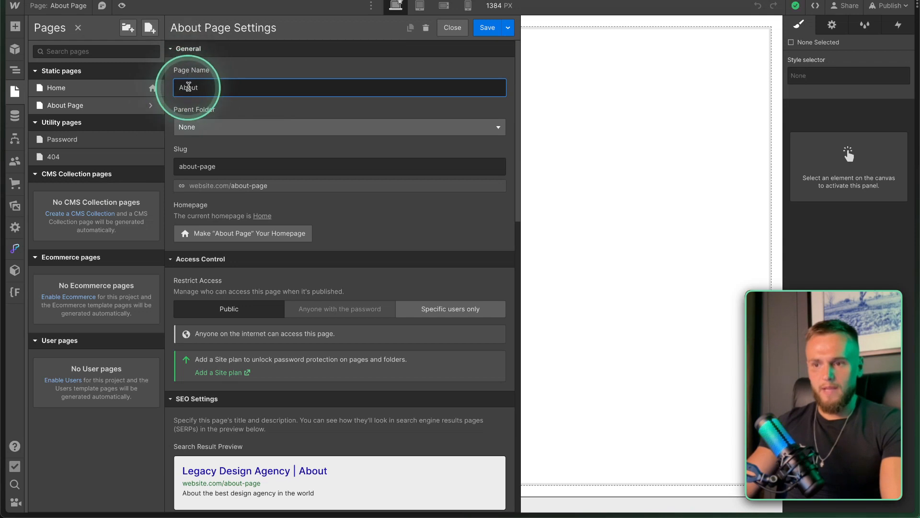
{"action": "left_click", "coordinate": [487, 27]}
{"action": "left_click", "coordinate": [488, 29]}
{"action": "left_click", "coordinate": [14, 91]}
{"action": "left_click", "coordinate": [76, 87]}
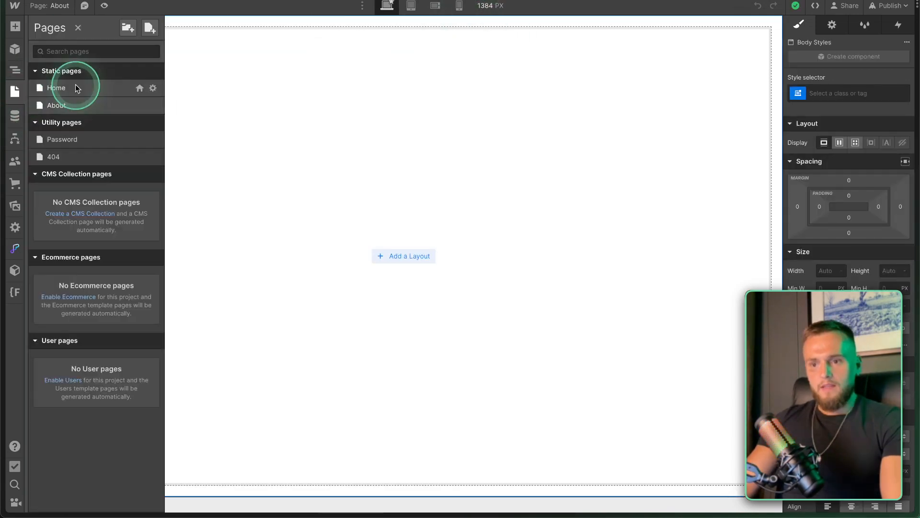
Check the empty CMS collections, cancel the Users introduction, then open the Assets library.
{"action": "left_click", "coordinate": [15, 117]}
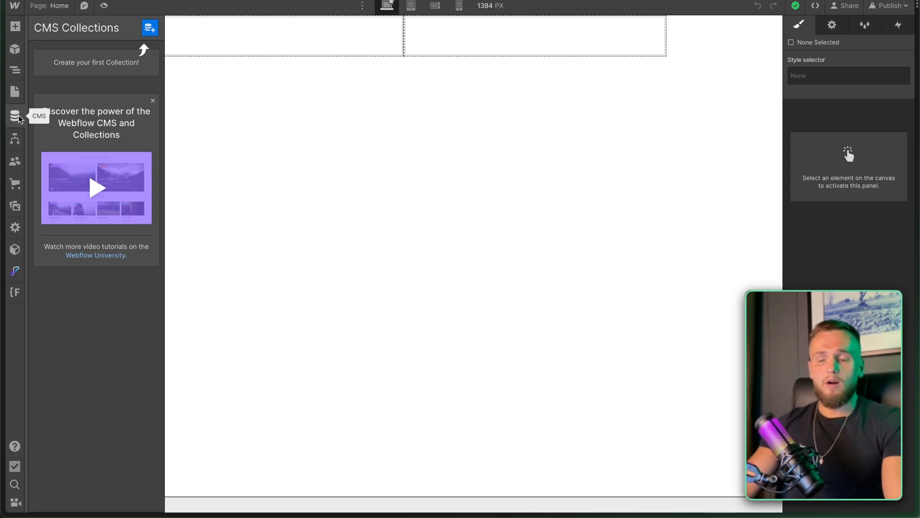
{"action": "left_click", "coordinate": [19, 136]}
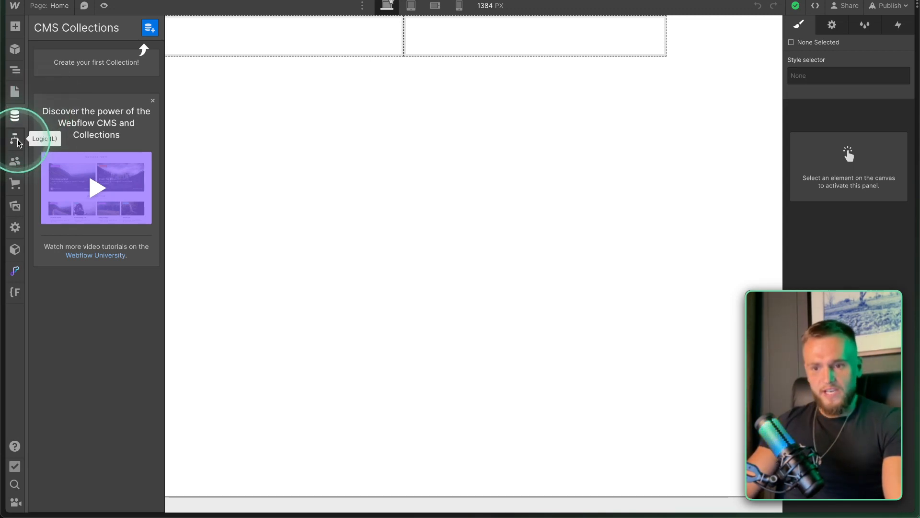
{"action": "mouse_move", "coordinate": [14, 142]}
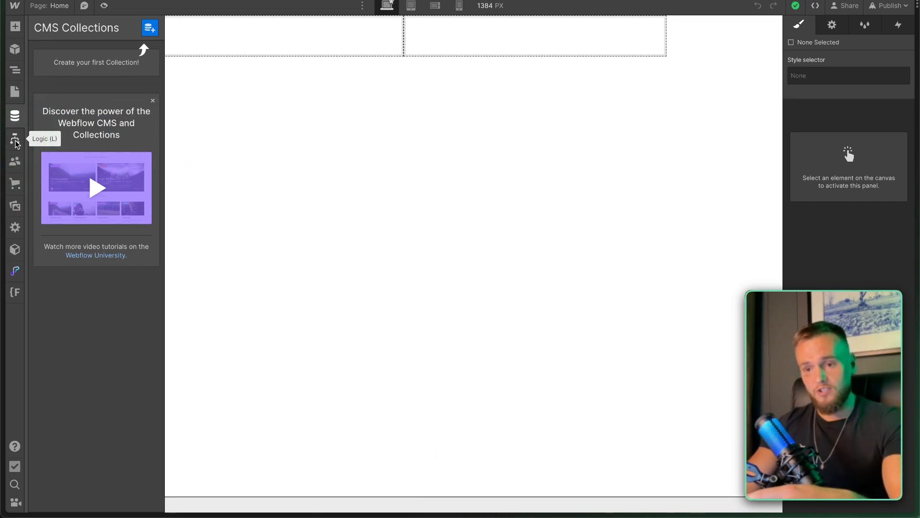
{"action": "left_click", "coordinate": [14, 161]}
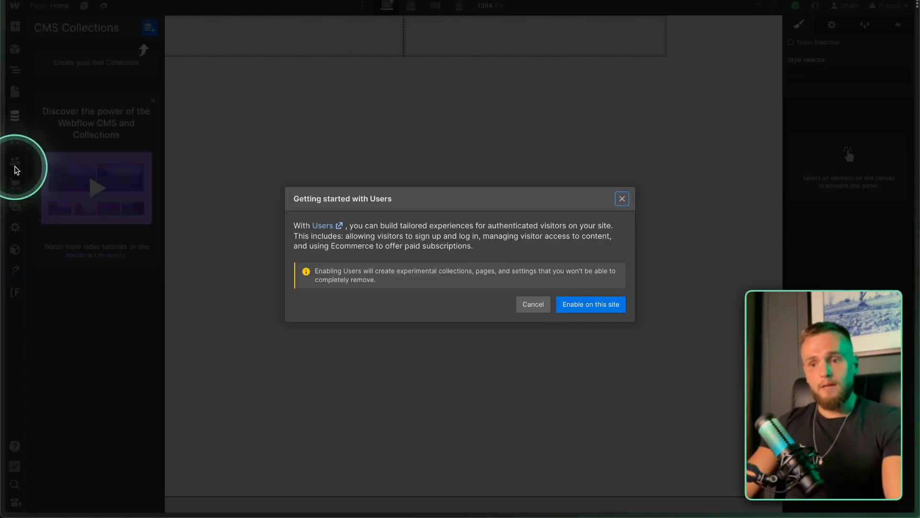
{"action": "left_click", "coordinate": [622, 198]}
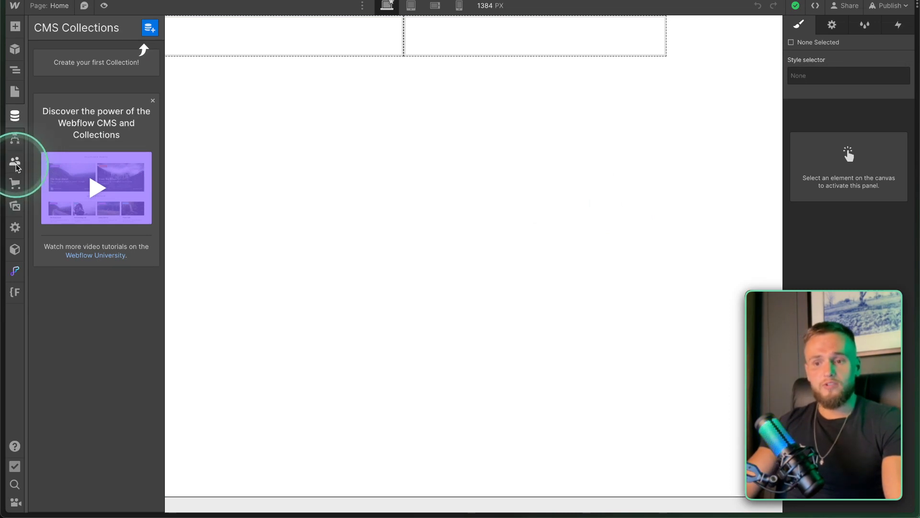
{"action": "left_click", "coordinate": [15, 206]}
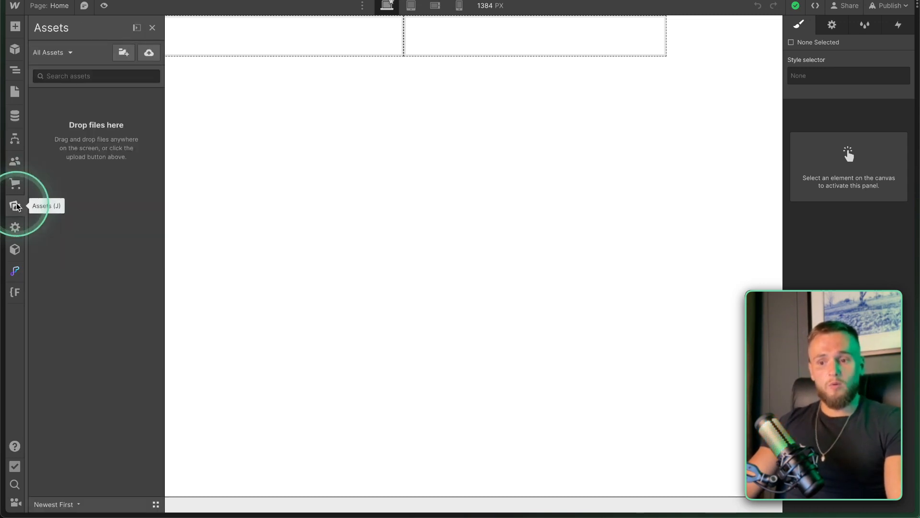
Upload legacy-arrow.svg, legacy-image.png and legacy-logo.svg from the Desktop into Assets.
{"action": "left_click", "coordinate": [101, 127]}
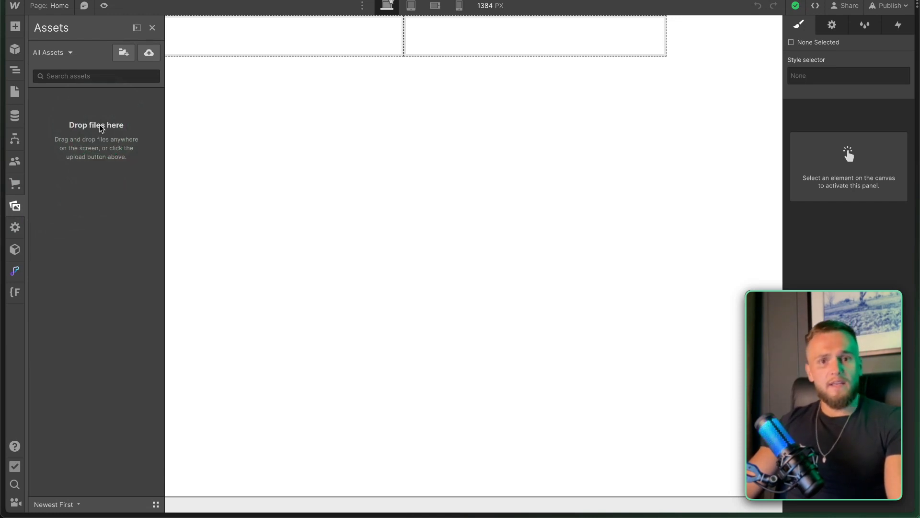
{"action": "mouse_move", "coordinate": [99, 124]}
{"action": "left_mouse_down"}
{"action": "mouse_move", "coordinate": [113, 108]}
{"action": "mouse_move", "coordinate": [60, 85]}
{"action": "left_mouse_up"}
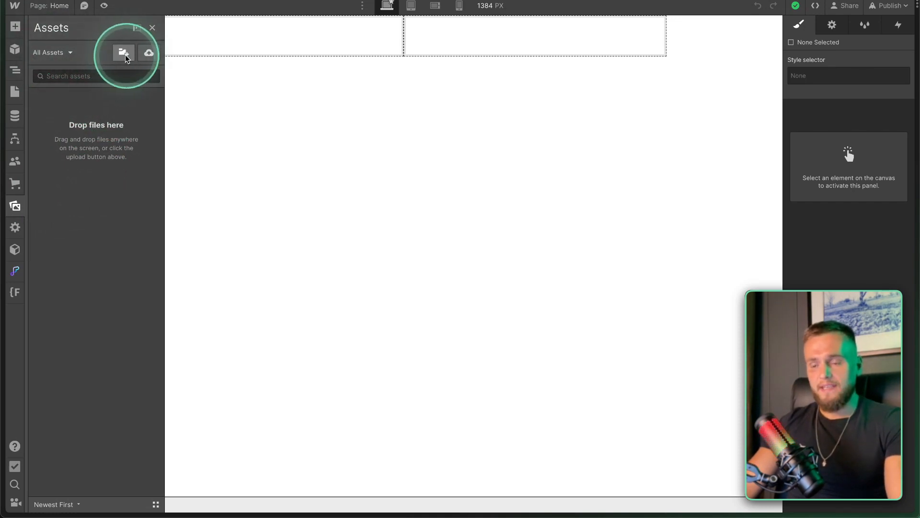
{"action": "left_click", "coordinate": [148, 54]}
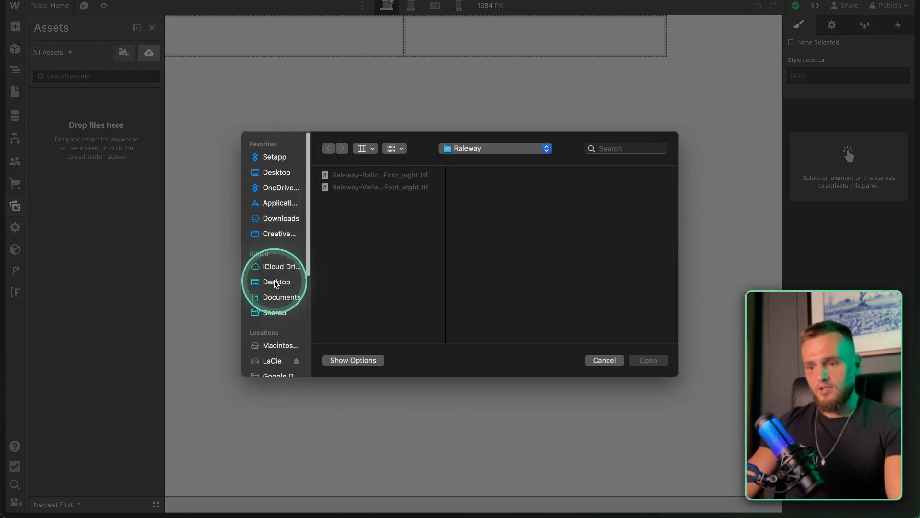
{"action": "left_click", "coordinate": [276, 283]}
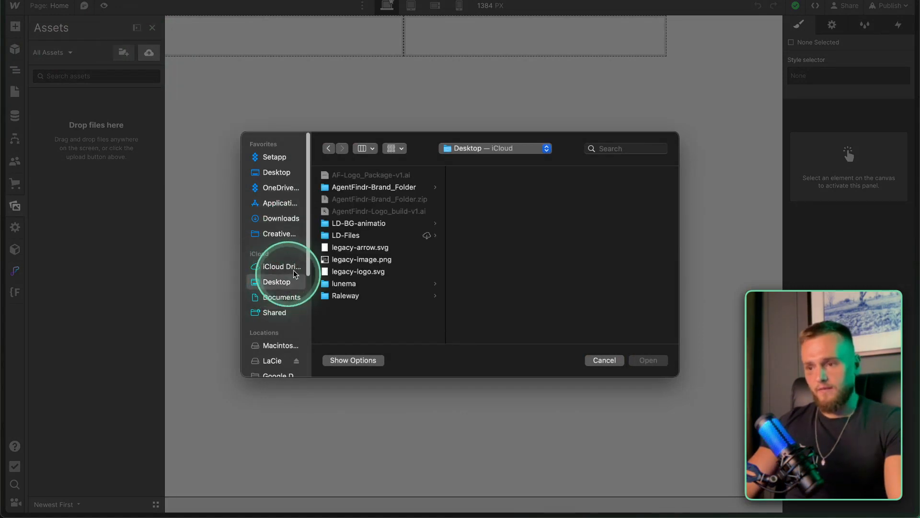
{"action": "left_click", "coordinate": [359, 248]}
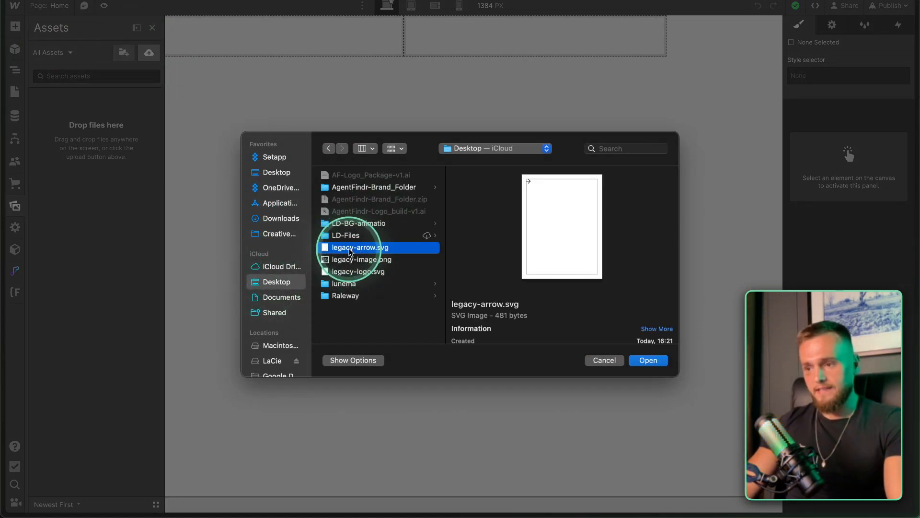
{"action": "left_click", "coordinate": [366, 261]}
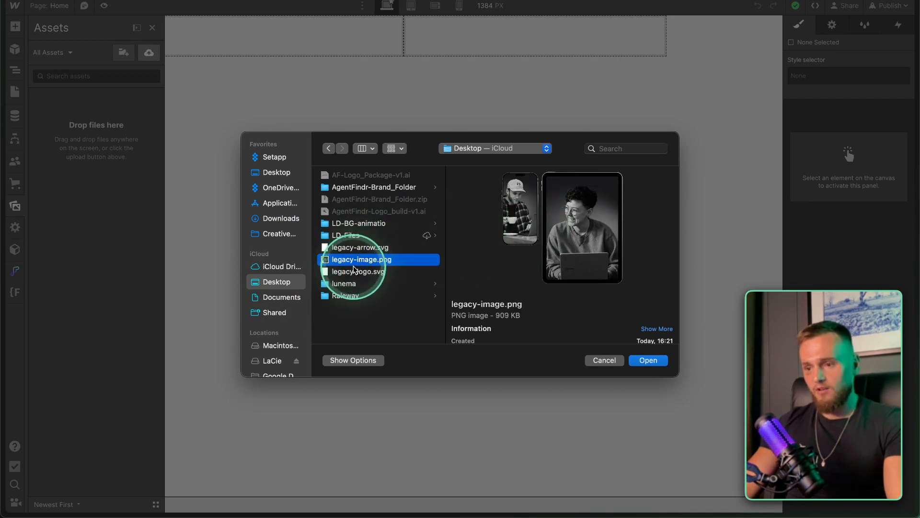
{"action": "left_click", "coordinate": [359, 272]}
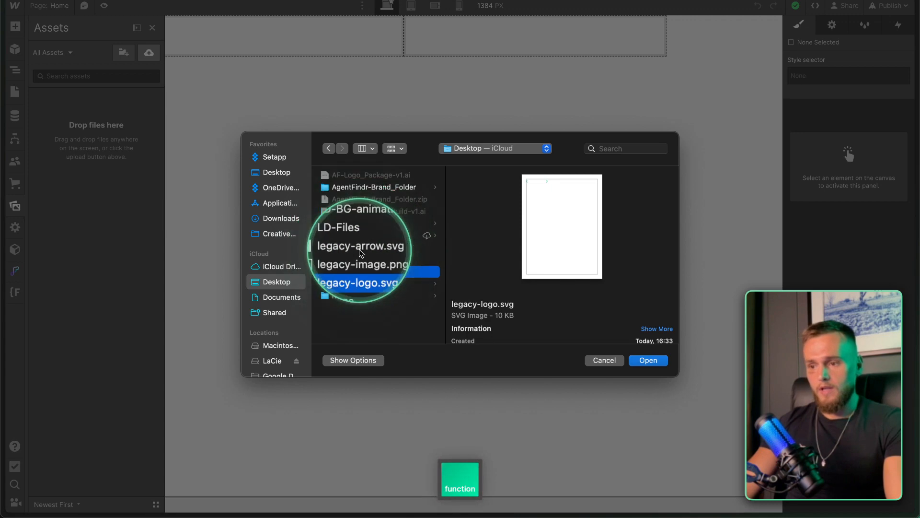
{"action": "left_click", "coordinate": [359, 249], "text": "shift"}
{"action": "left_click", "coordinate": [378, 268], "text": "shift"}
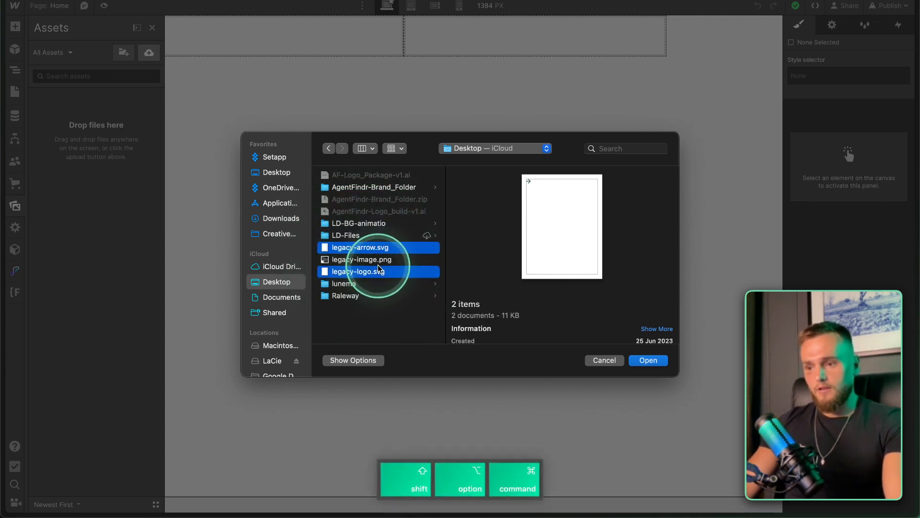
{"action": "left_click", "coordinate": [648, 360]}
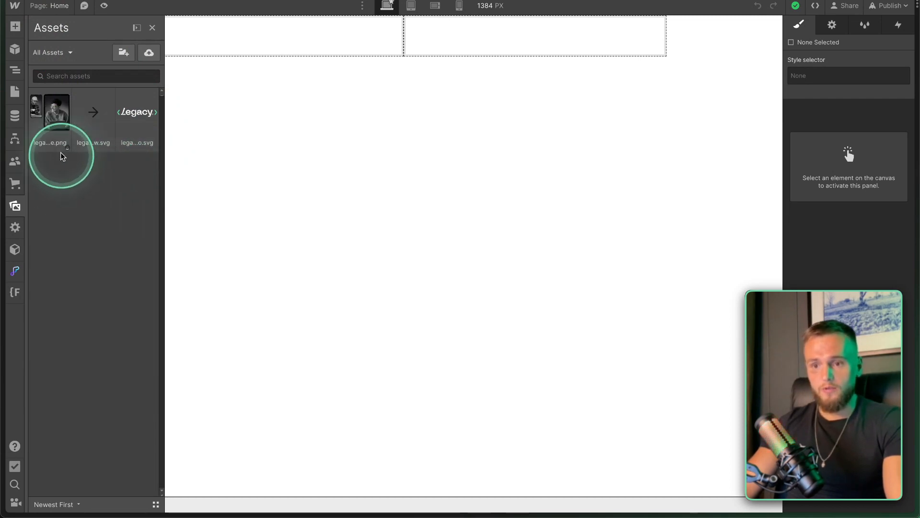
Bring up the site Settings panel from the left toolbar.
{"action": "key", "text": "ctrl"}
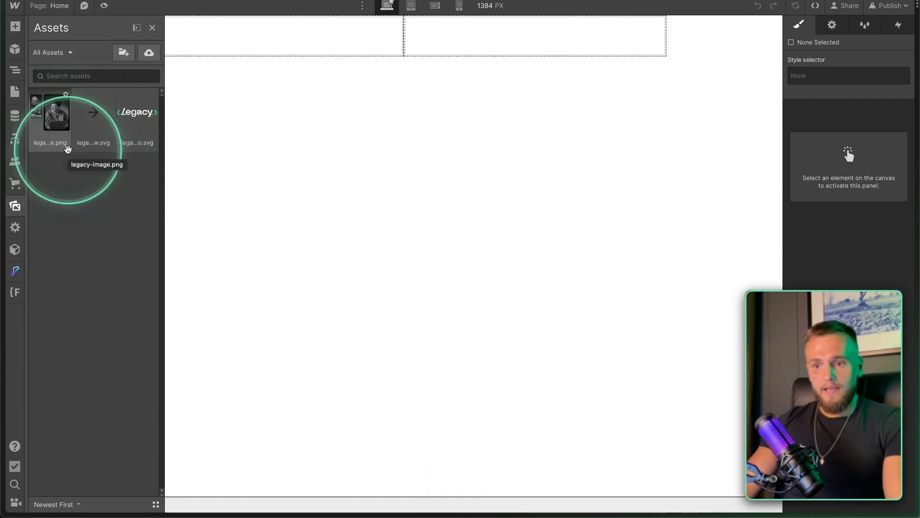
{"action": "left_click", "coordinate": [16, 228]}
{"action": "left_click", "coordinate": [64, 55]}
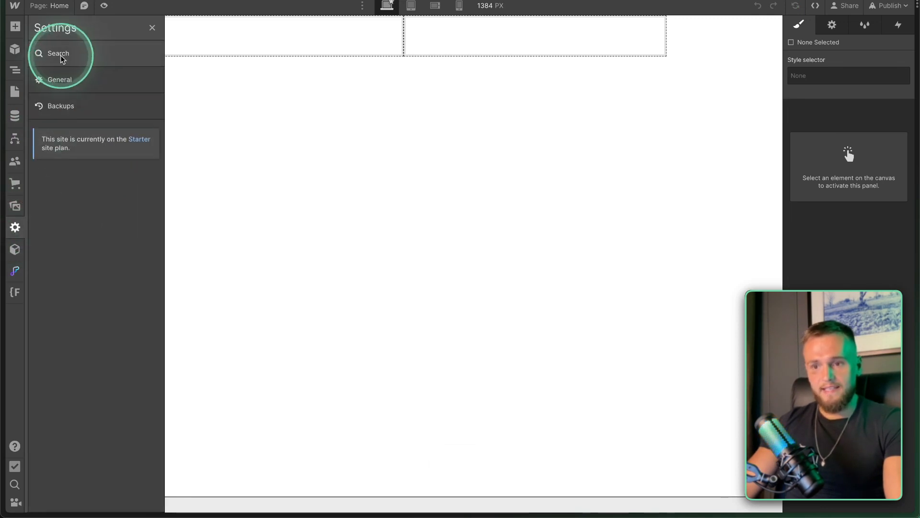
Review the project's backups in Settings, close Settings, and bring up the Navigator.
{"action": "left_click", "coordinate": [68, 106]}
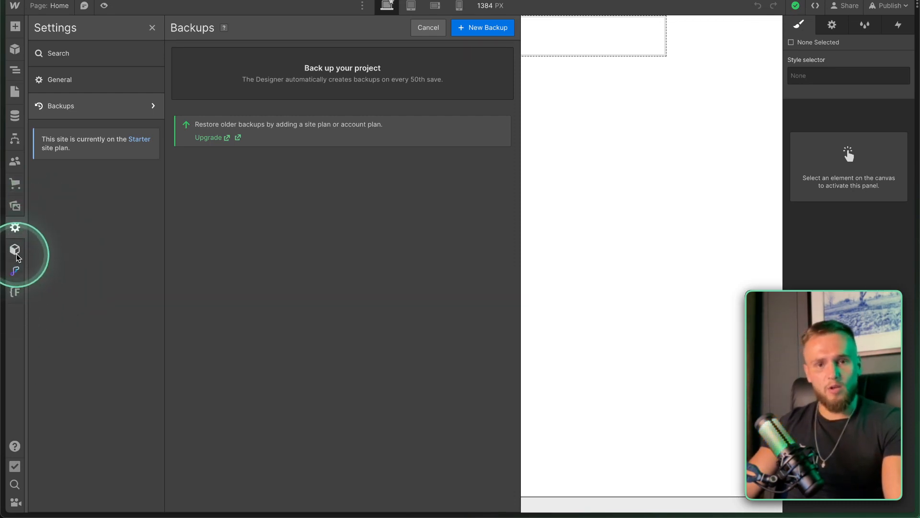
{"action": "left_click", "coordinate": [152, 27]}
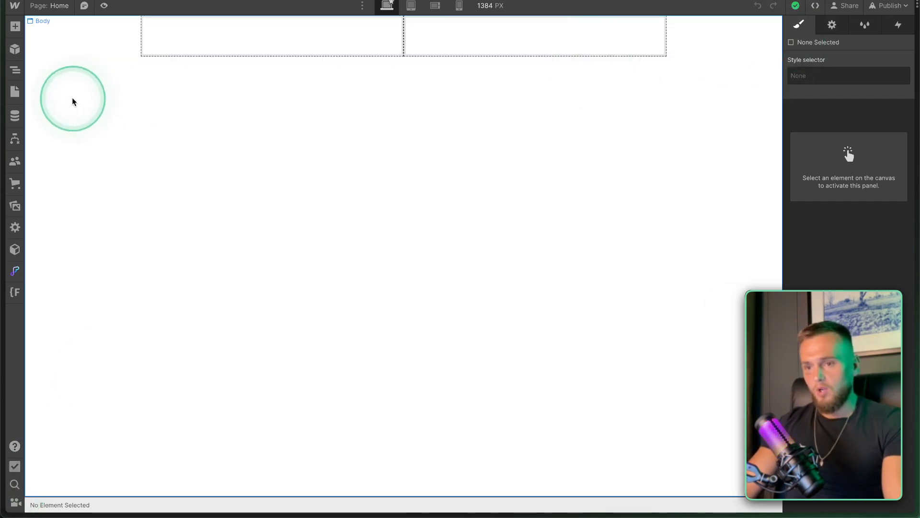
{"action": "left_click", "coordinate": [15, 71]}
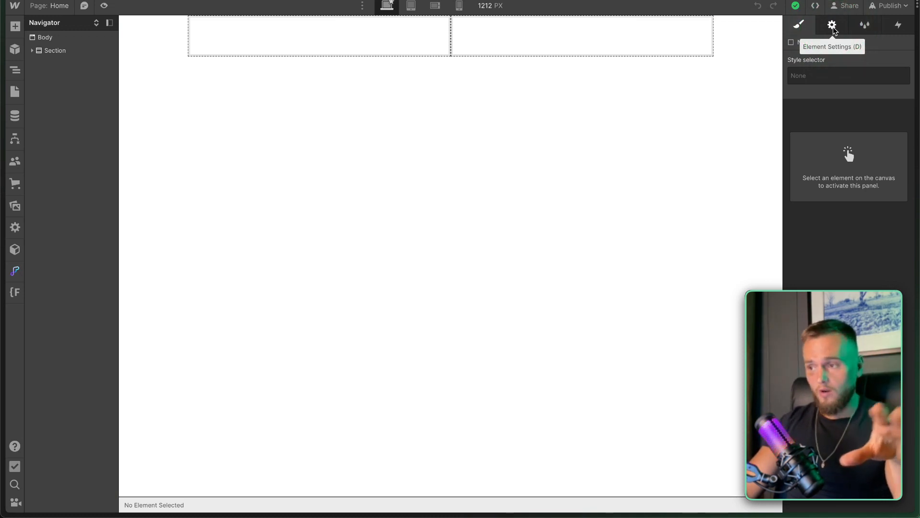
Select Column 1 and then Body to expand Section, Container and Columns in the Navigator.
{"action": "left_click", "coordinate": [269, 55]}
{"action": "left_click", "coordinate": [56, 52]}
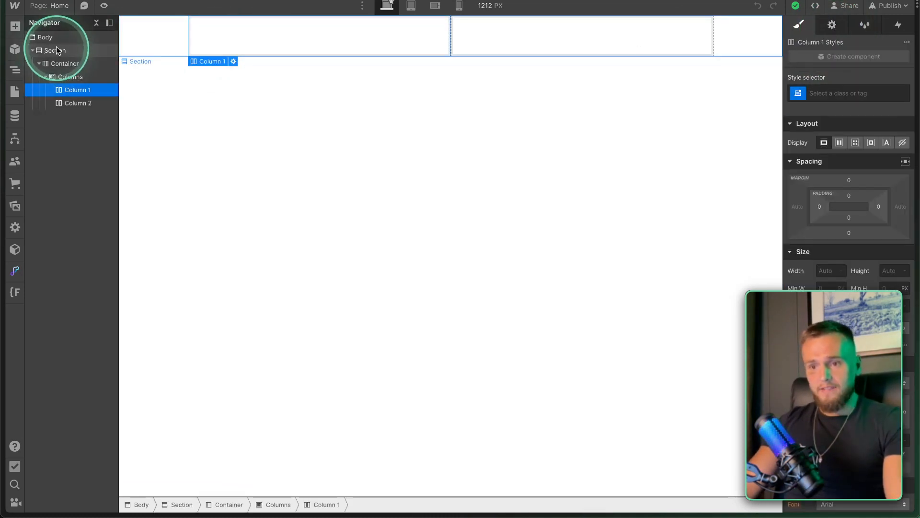
{"action": "left_click", "coordinate": [47, 36]}
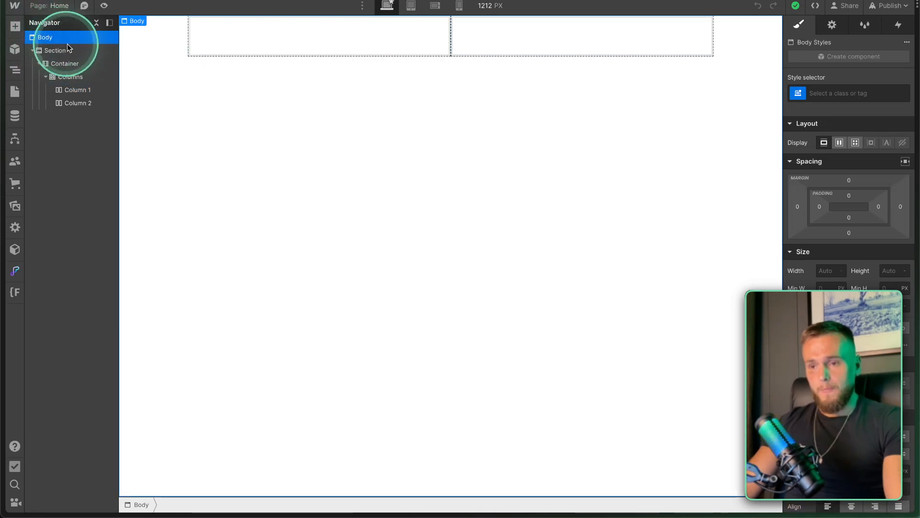
{"action": "left_click", "coordinate": [205, 146]}
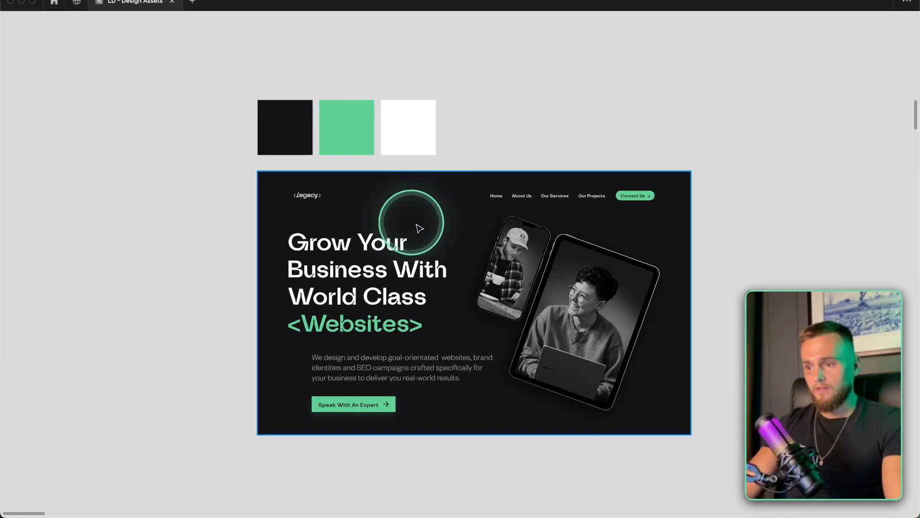
{"action": "scroll", "coordinate": [423, 292], "scroll_direction": "down", "scroll_amount": 2}
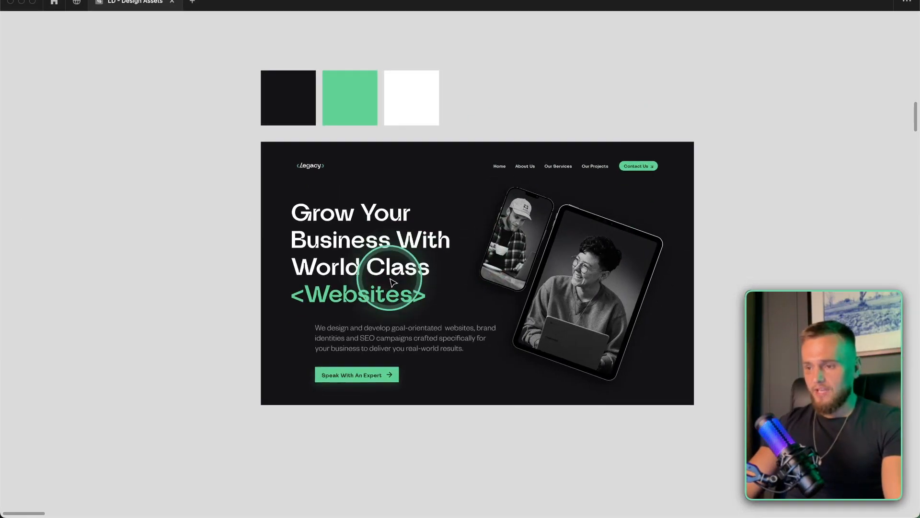
{"action": "scroll", "coordinate": [460, 256], "scroll_direction": "up", "scroll_amount": 3}
{"action": "scroll", "coordinate": [461, 256], "scroll_direction": "up", "scroll_amount": 1}
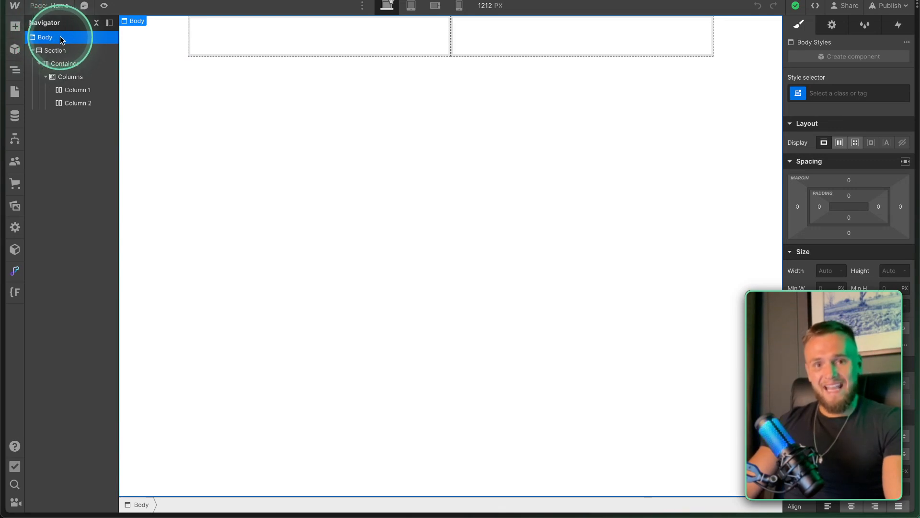
Select the hero Section in the Navigator and create the section-hero class on it.
{"action": "left_click", "coordinate": [839, 95]}
{"action": "left_click", "coordinate": [720, 113]}
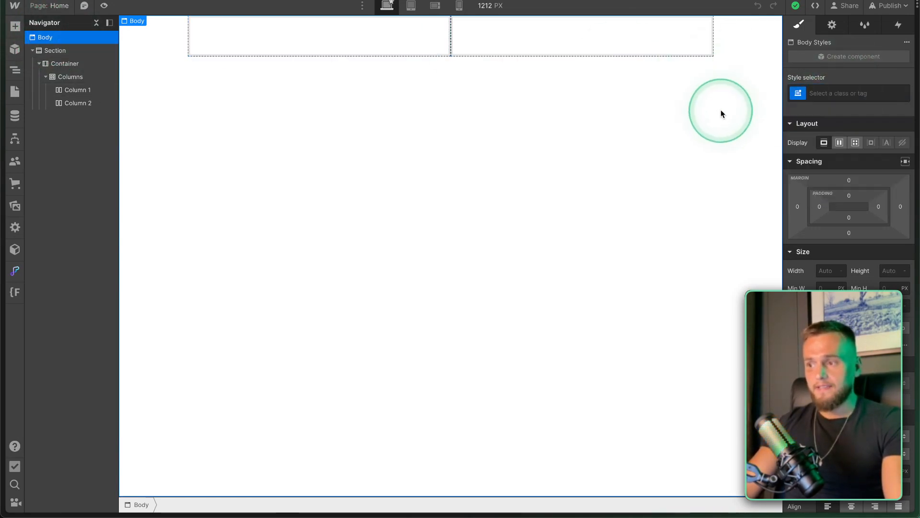
{"action": "left_click", "coordinate": [843, 93]}
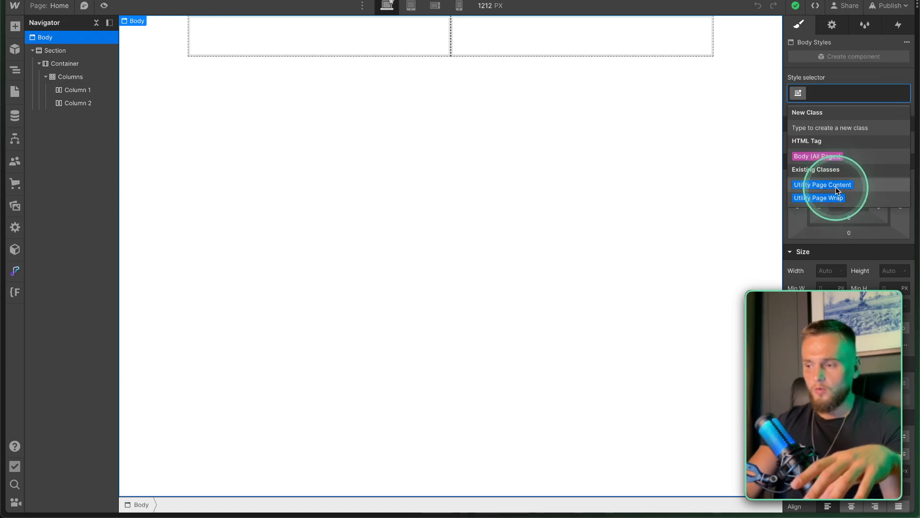
{"action": "left_click", "coordinate": [50, 52]}
{"action": "left_click", "coordinate": [831, 93]}
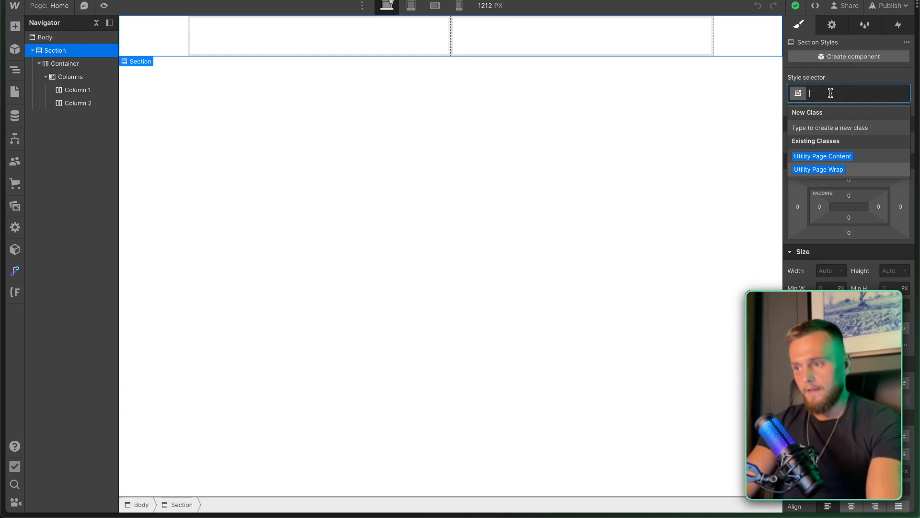
{"action": "left_click", "coordinate": [812, 127]}
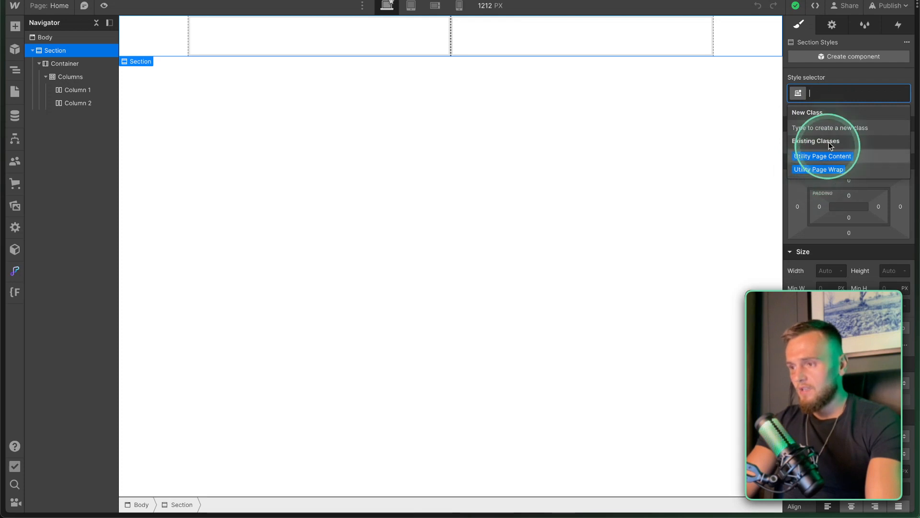
{"action": "type", "text": "section"}
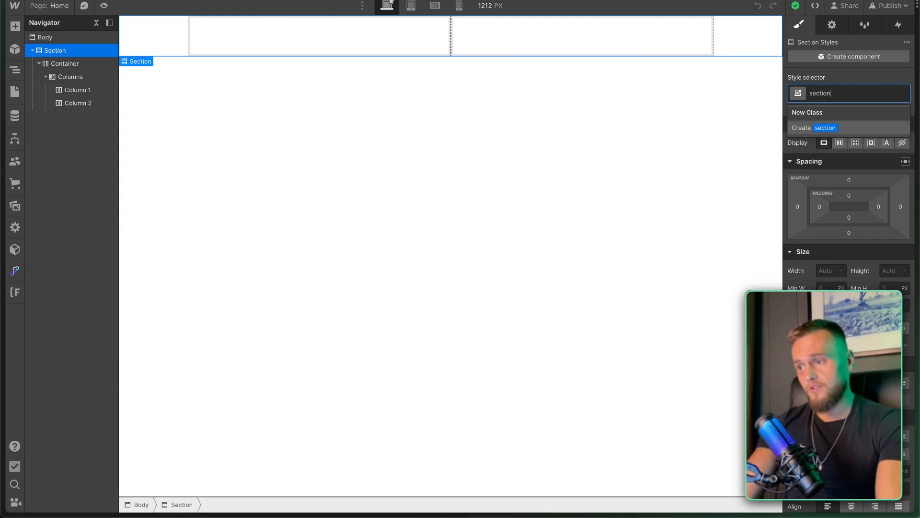
{"action": "key", "text": "shift"}
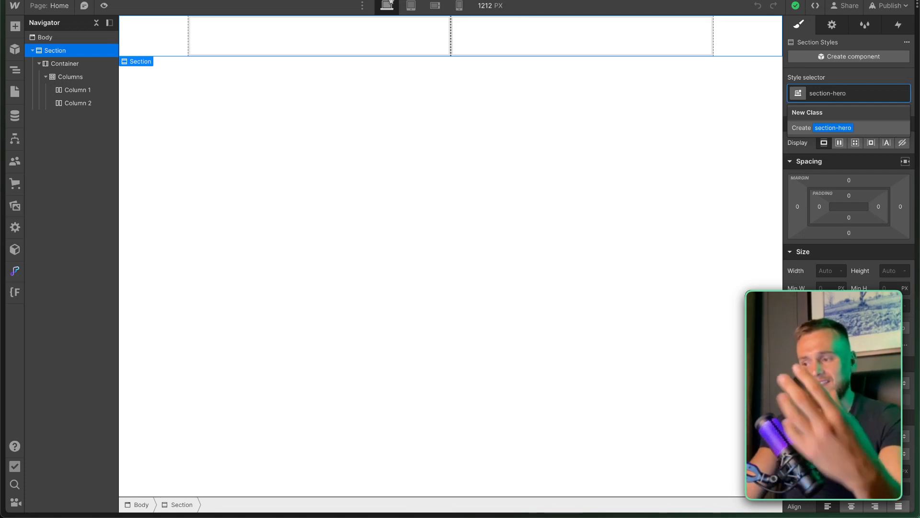
{"action": "key", "text": "Return"}
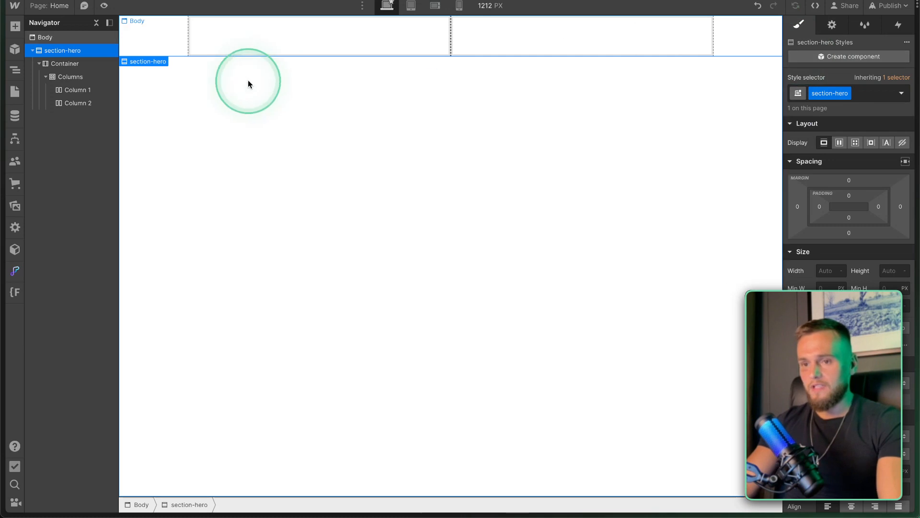
With the Container selected, preview the layout at tablet, mobile landscape and mobile portrait widths.
{"action": "left_click", "coordinate": [67, 63]}
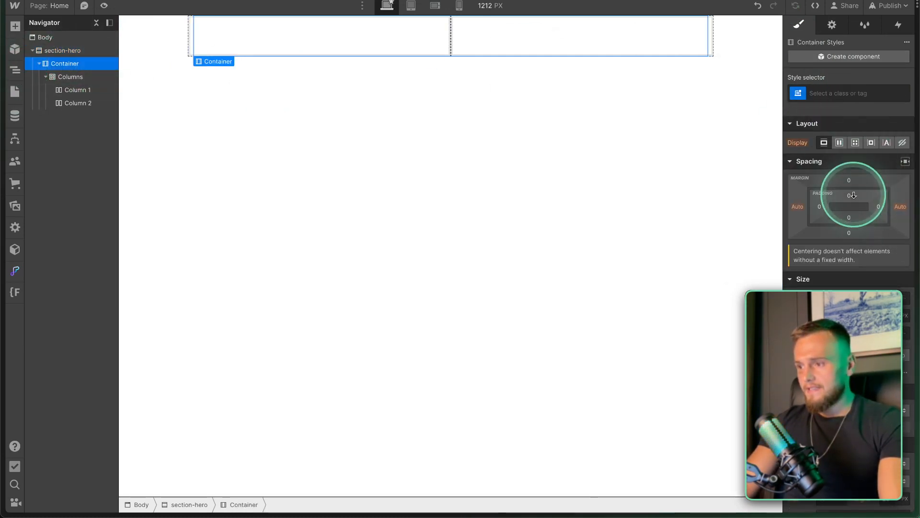
{"action": "scroll", "coordinate": [858, 195], "scroll_direction": "down", "scroll_amount": 8}
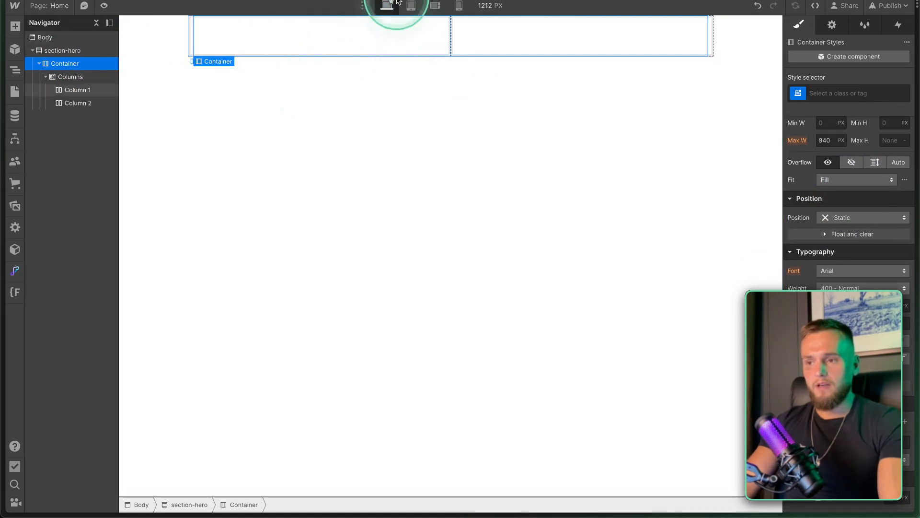
{"action": "key", "text": "fn"}
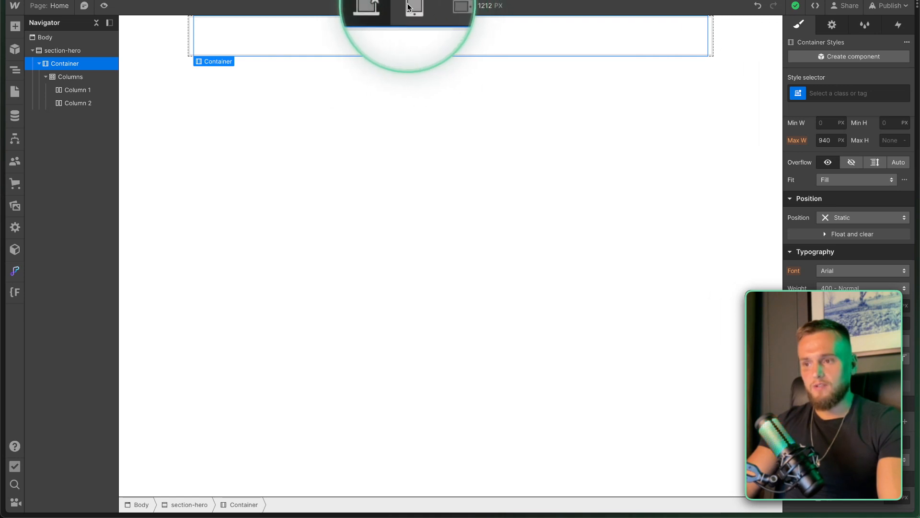
{"action": "left_click", "coordinate": [411, 6]}
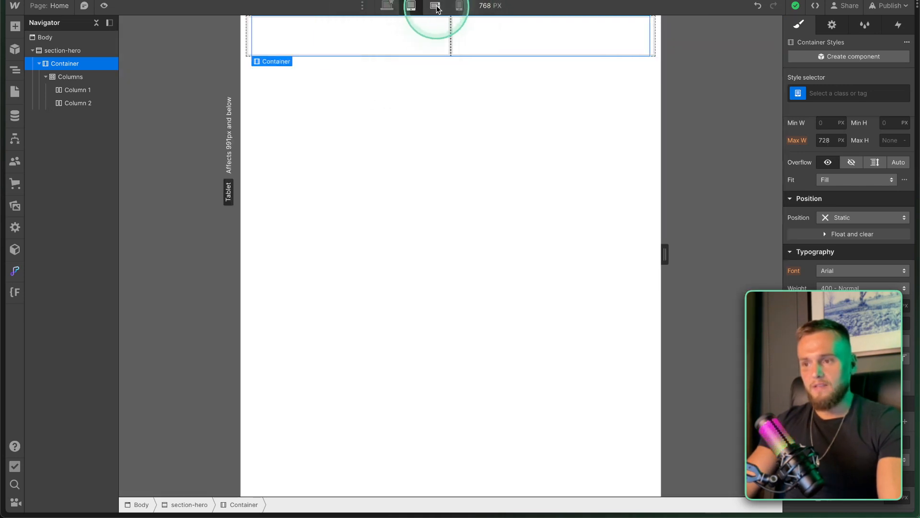
{"action": "left_click", "coordinate": [435, 7]}
{"action": "left_click", "coordinate": [458, 6]}
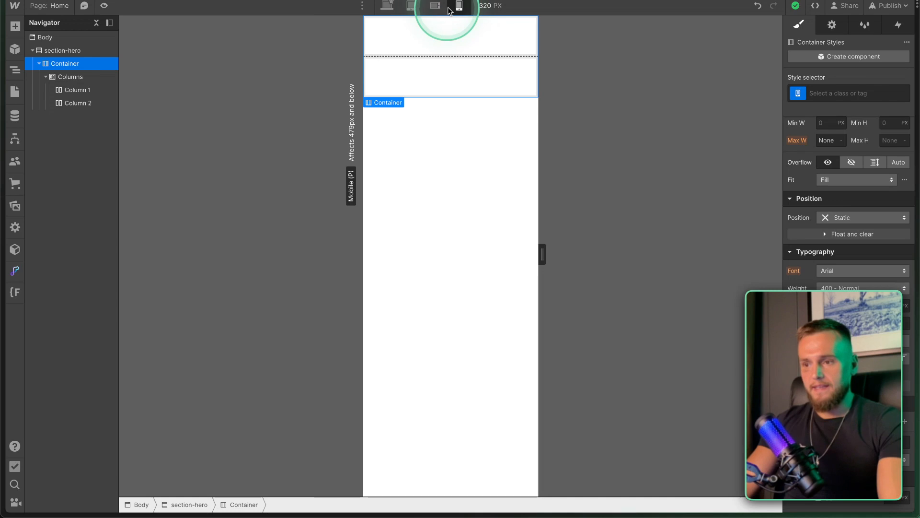
{"action": "left_click", "coordinate": [387, 5]}
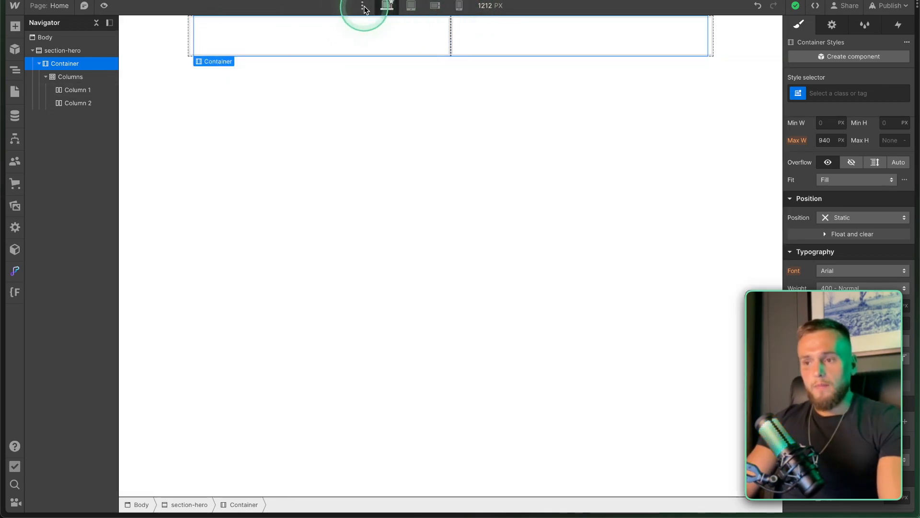
Add a 1920px-and-up breakpoint from the larger-breakpoints menu.
{"action": "left_click", "coordinate": [363, 6]}
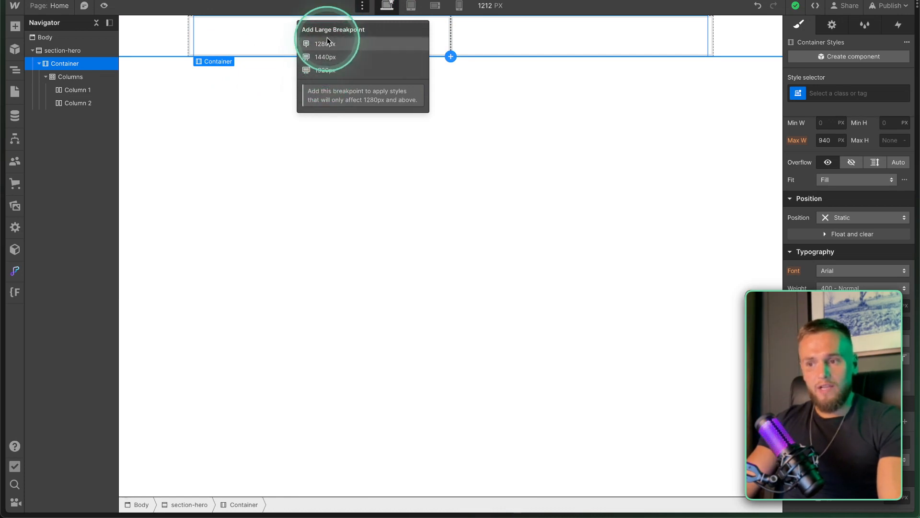
{"action": "left_click", "coordinate": [326, 74]}
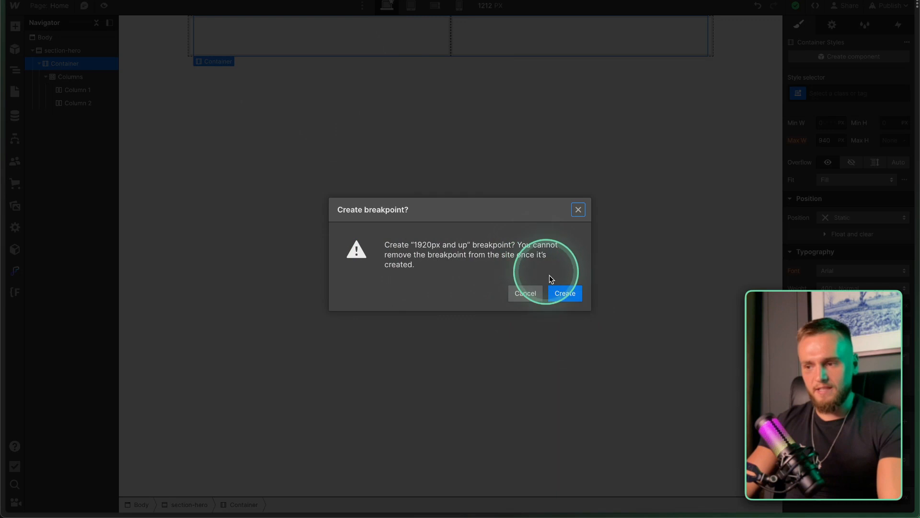
{"action": "left_click", "coordinate": [566, 294]}
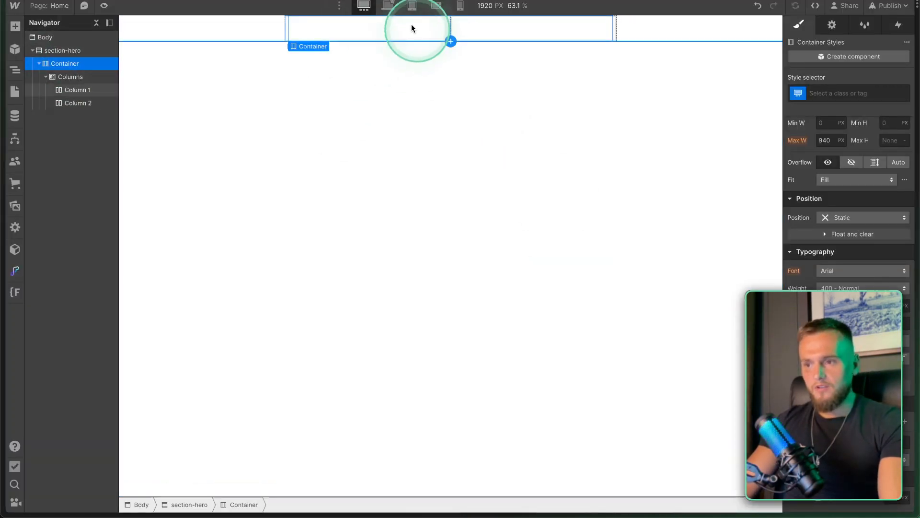
Compare the hero at the 1920 px breakpoint, finishing back at the base 1212 px view.
{"action": "left_click", "coordinate": [388, 6]}
{"action": "left_click", "coordinate": [372, 5]}
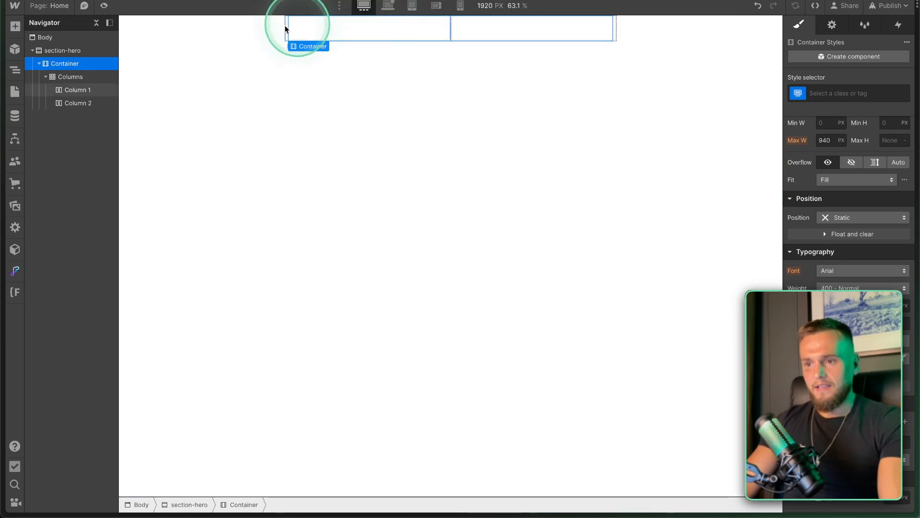
{"action": "left_click", "coordinate": [388, 6]}
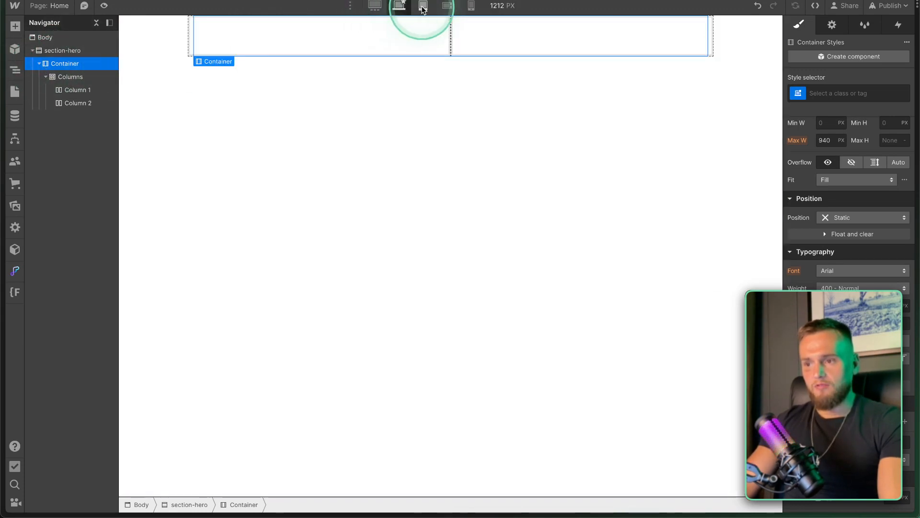
{"action": "left_click", "coordinate": [375, 6]}
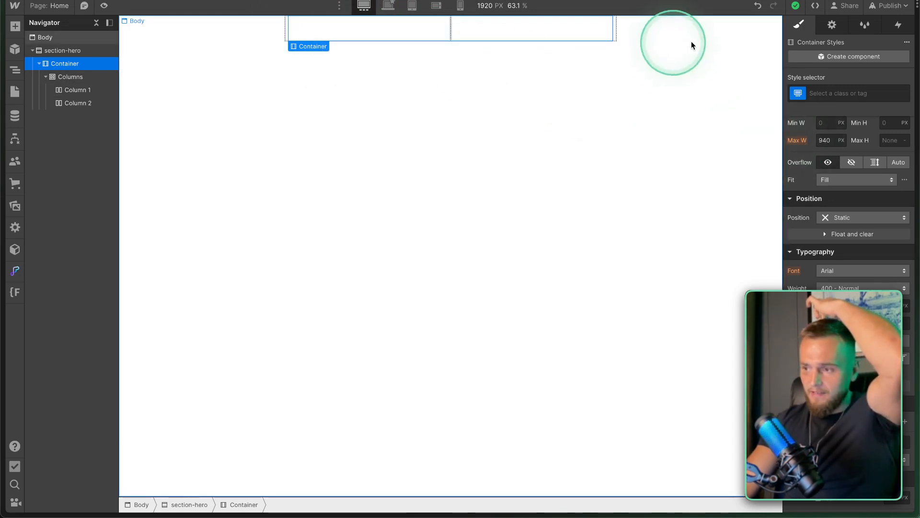
{"action": "left_click", "coordinate": [388, 5]}
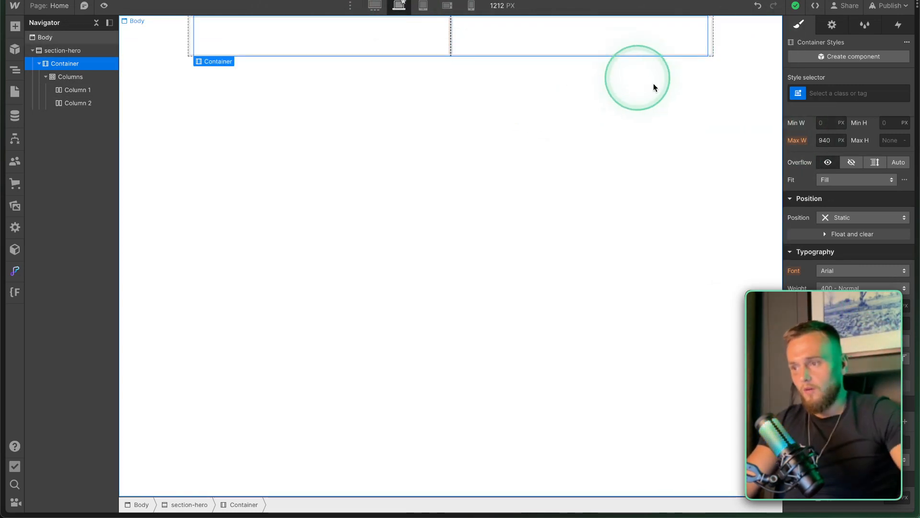
{"action": "scroll", "coordinate": [836, 333], "scroll_direction": "down", "scroll_amount": 3}
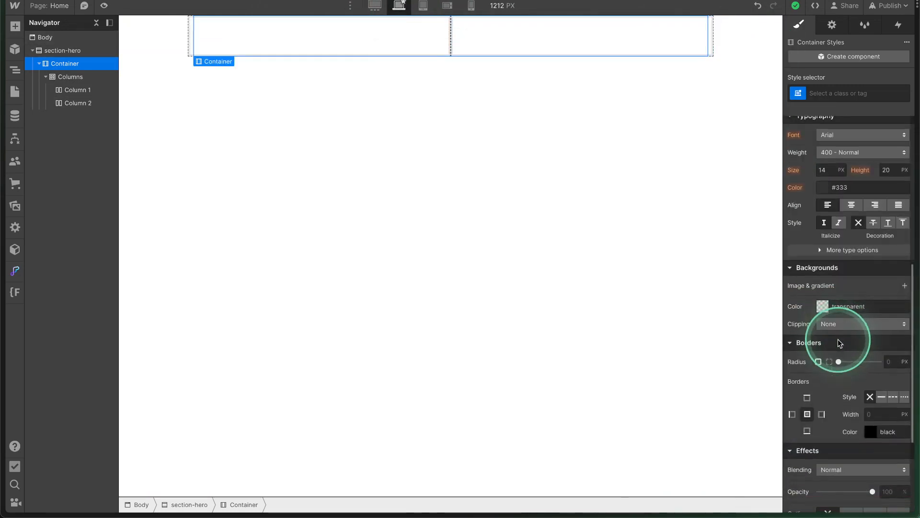
{"action": "scroll", "coordinate": [837, 338], "scroll_direction": "up", "scroll_amount": 2}
{"action": "scroll", "coordinate": [838, 339], "scroll_direction": "down", "scroll_amount": 4}
{"action": "scroll", "coordinate": [838, 339], "scroll_direction": "up", "scroll_amount": 4}
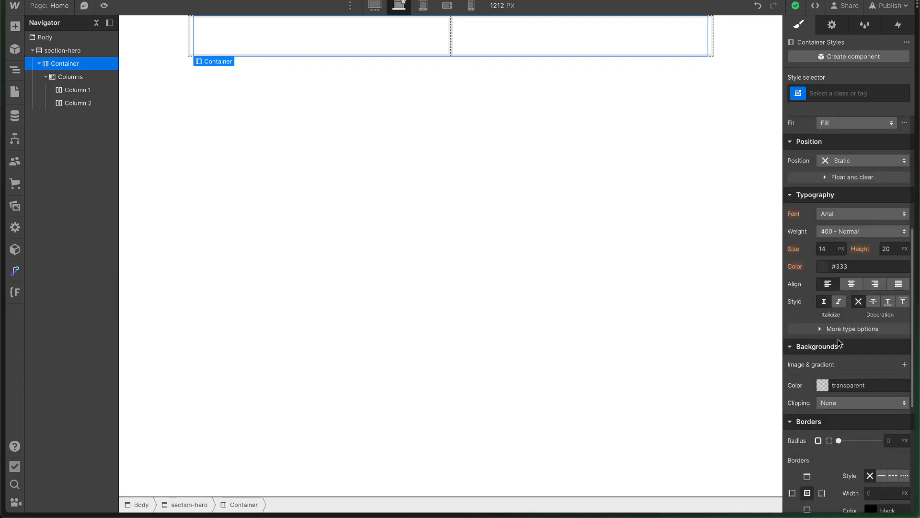
{"action": "scroll", "coordinate": [828, 285], "scroll_direction": "up", "scroll_amount": 4}
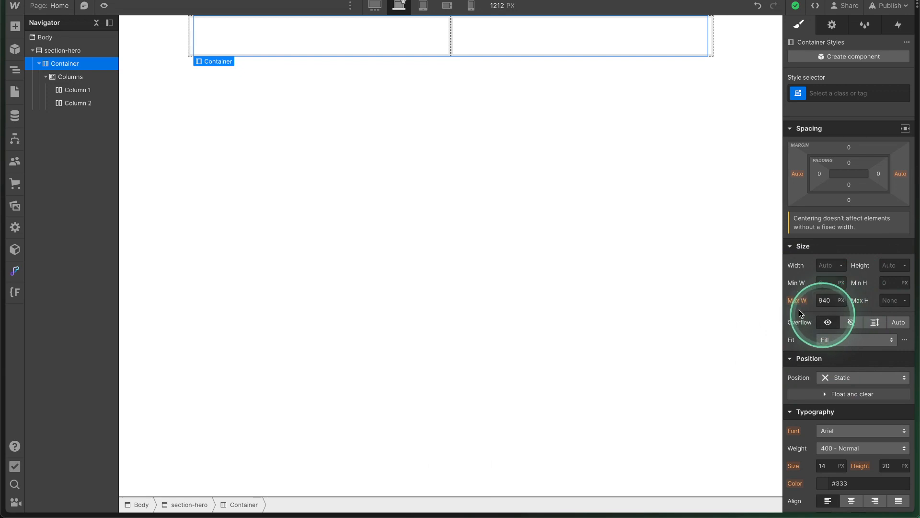
{"action": "left_click", "coordinate": [374, 5]}
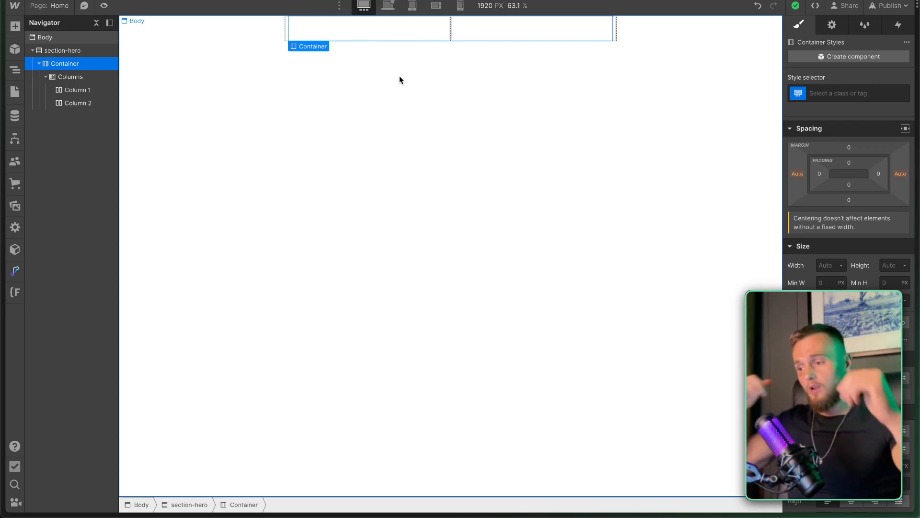
{"action": "left_click", "coordinate": [860, 254]}
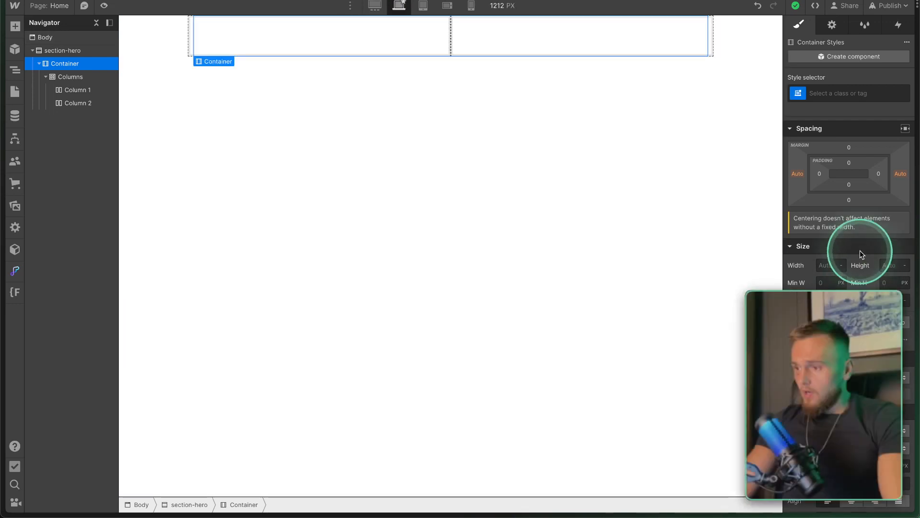
{"action": "scroll", "coordinate": [860, 251], "scroll_direction": "up", "scroll_amount": 1}
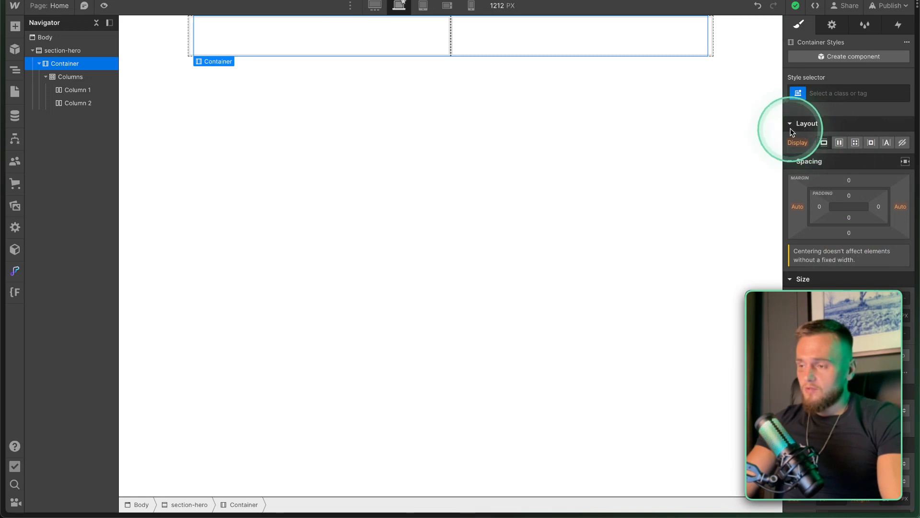
Create the class container on the Container and column-group on the Columns element.
{"action": "left_click", "coordinate": [825, 93]}
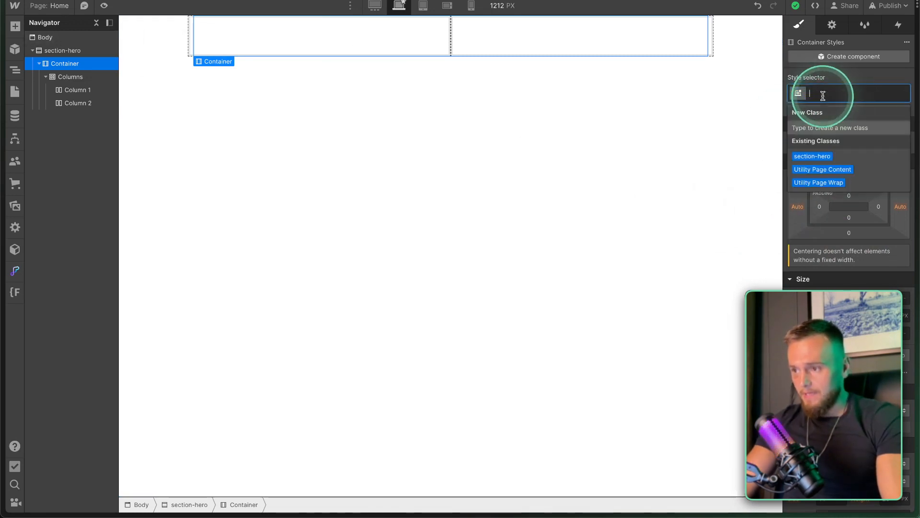
{"action": "type", "text": "container"}
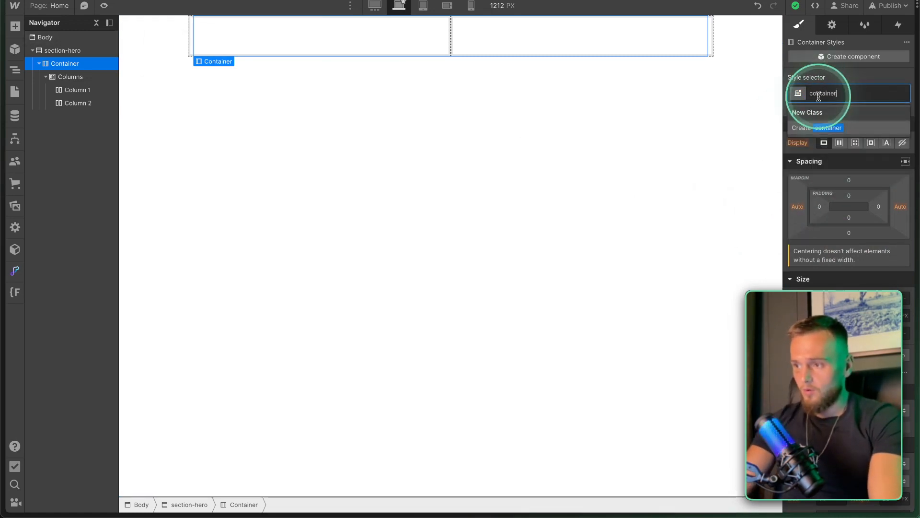
{"action": "key", "text": "Return"}
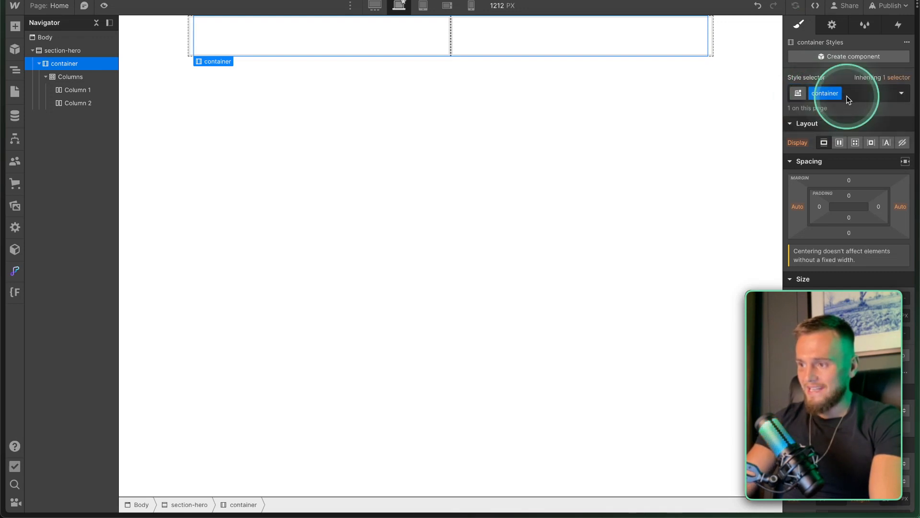
{"action": "left_click", "coordinate": [80, 77]}
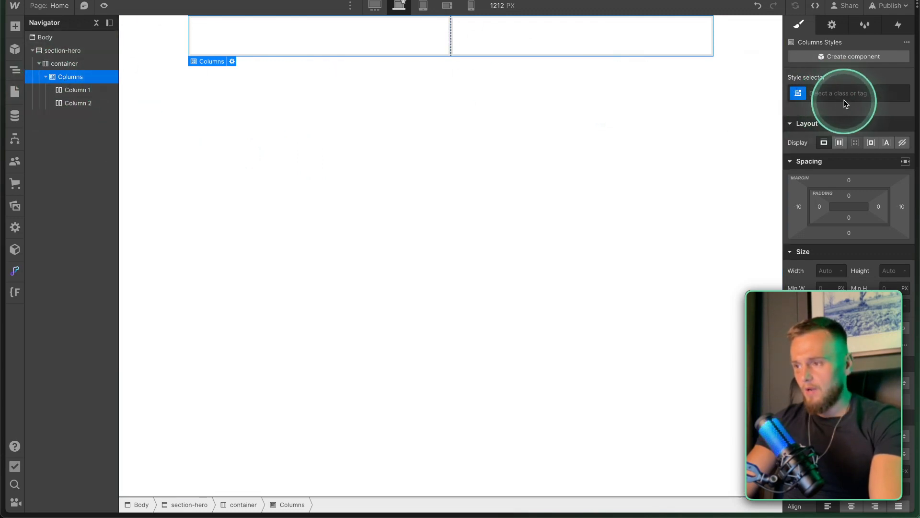
{"action": "left_click", "coordinate": [829, 94]}
{"action": "type", "text": "co"}
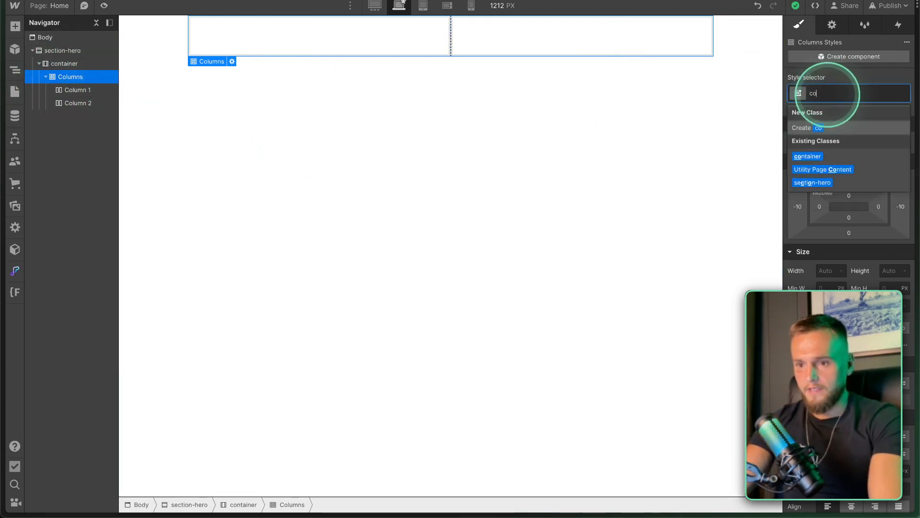
{"action": "type", "text": "lumn-group"}
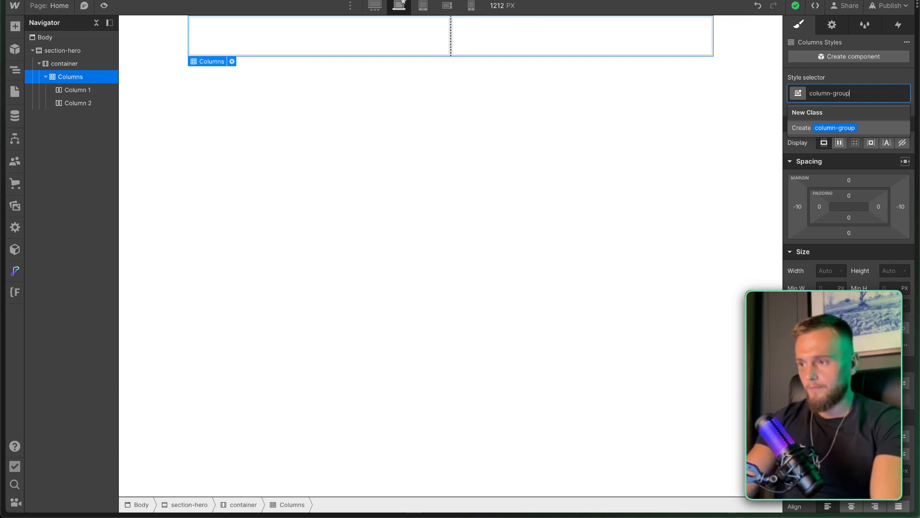
{"action": "key", "text": "Return"}
Create the column class on Column 1, then select Column 2 for classing.
{"action": "left_click", "coordinate": [113, 89]}
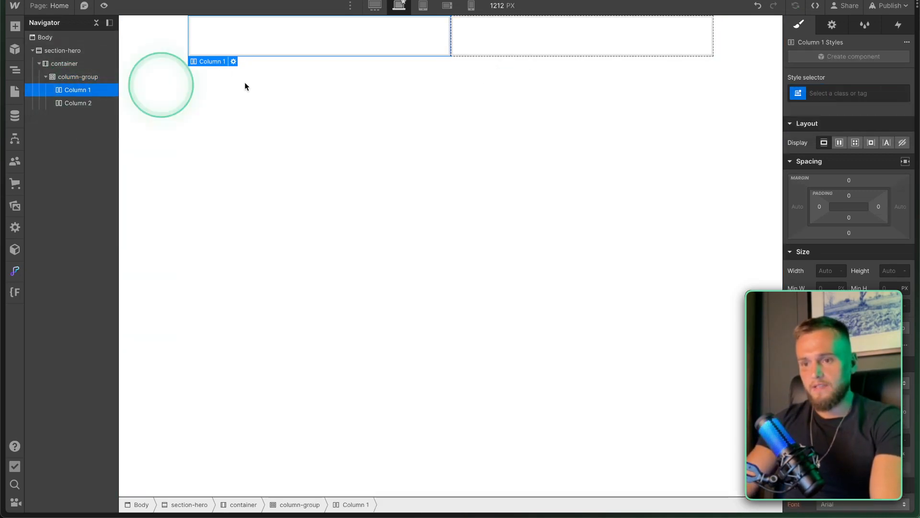
{"action": "left_click", "coordinate": [817, 93]}
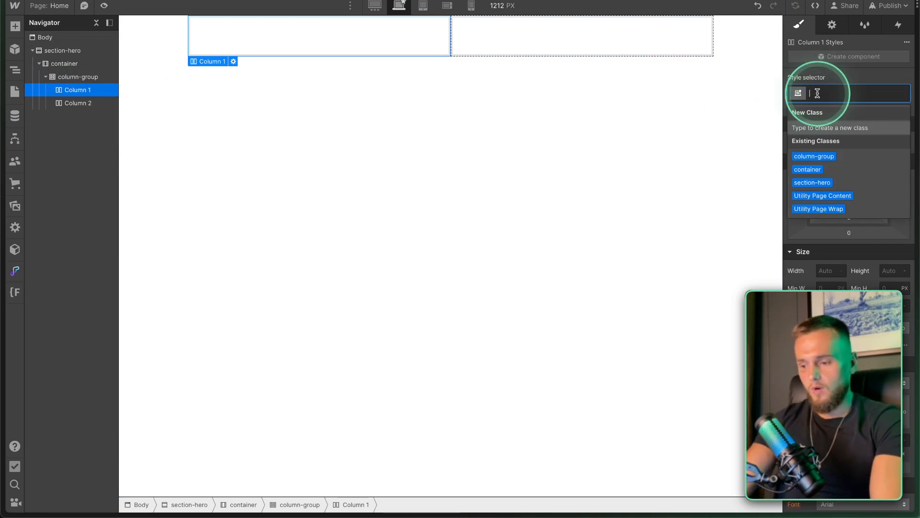
{"action": "type", "text": "column"}
{"action": "key", "text": "Return"}
{"action": "left_click", "coordinate": [85, 103]}
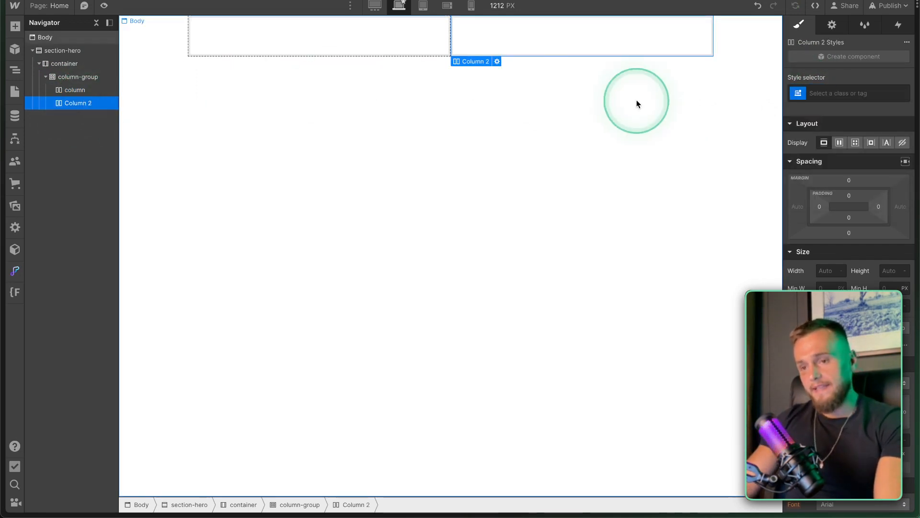
{"action": "left_click", "coordinate": [840, 96]}
Apply the existing column class to Column 2.
{"action": "type", "text": "column"}
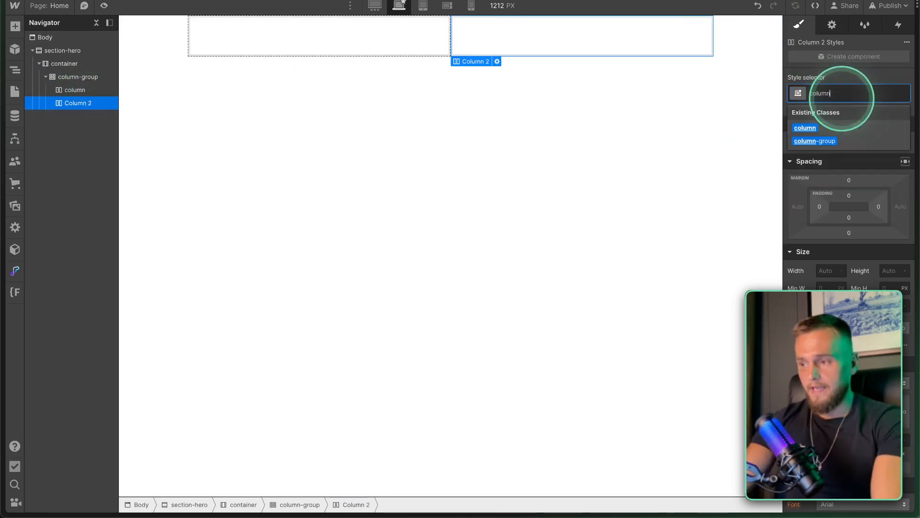
{"action": "left_click", "coordinate": [805, 127]}
{"action": "left_click", "coordinate": [70, 101]}
{"action": "left_click", "coordinate": [76, 108]}
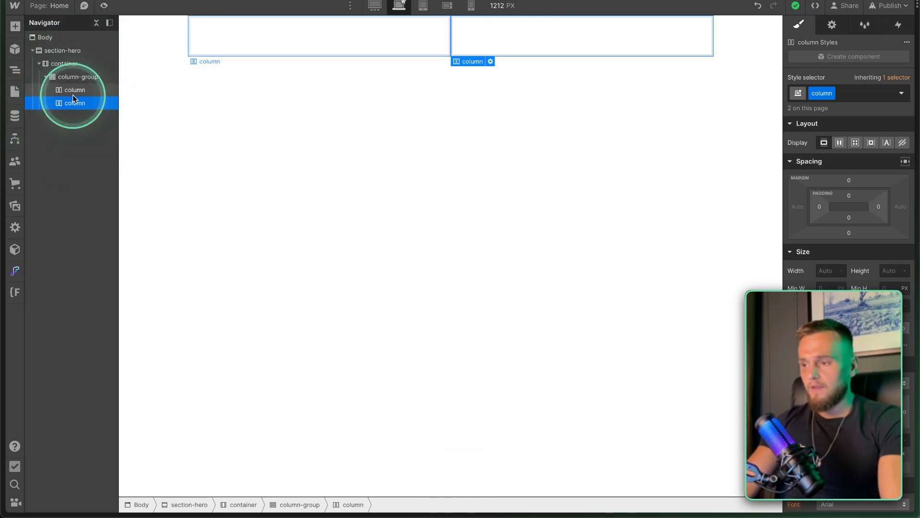
Set the column class's left padding to 100 and check it on both columns.
{"action": "scroll", "coordinate": [851, 234], "scroll_direction": "down", "scroll_amount": 3}
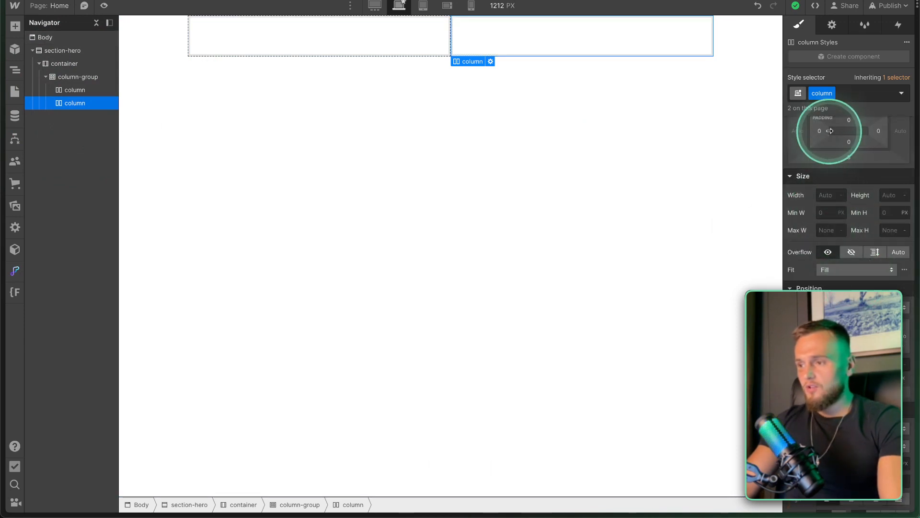
{"action": "left_click_drag", "start_coordinate": [818, 134], "coordinate": [865, 133]}
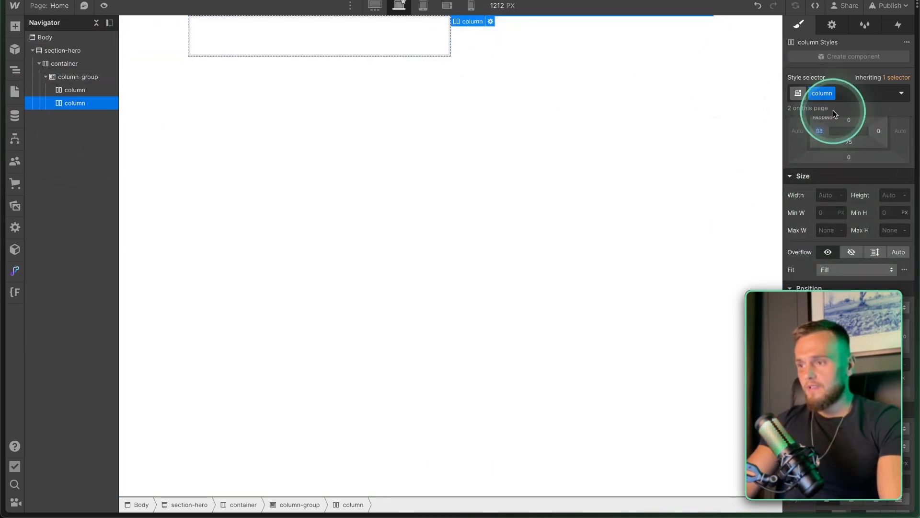
{"action": "scroll", "coordinate": [823, 130], "scroll_direction": "up", "scroll_amount": 2}
{"action": "left_click", "coordinate": [818, 206]}
{"action": "type", "text": "100"}
{"action": "key", "text": "Return"}
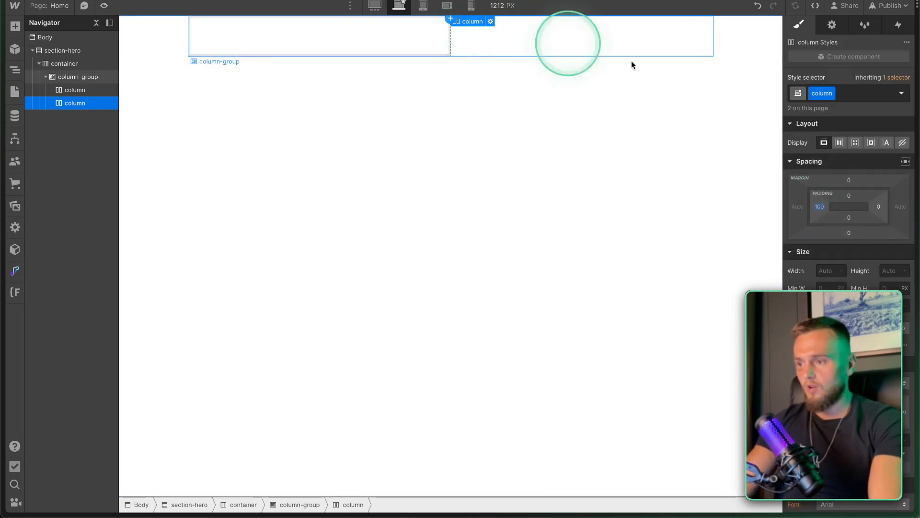
{"action": "left_click", "coordinate": [75, 90]}
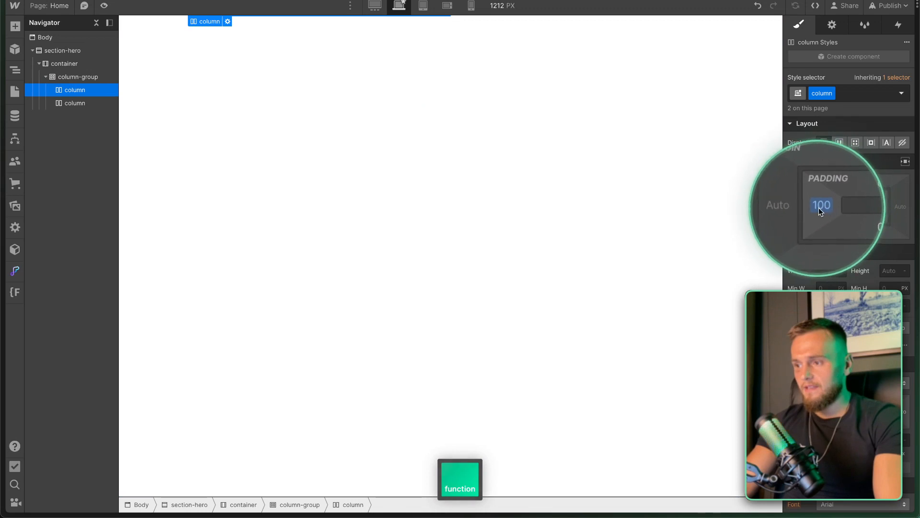
{"action": "left_click", "coordinate": [86, 102]}
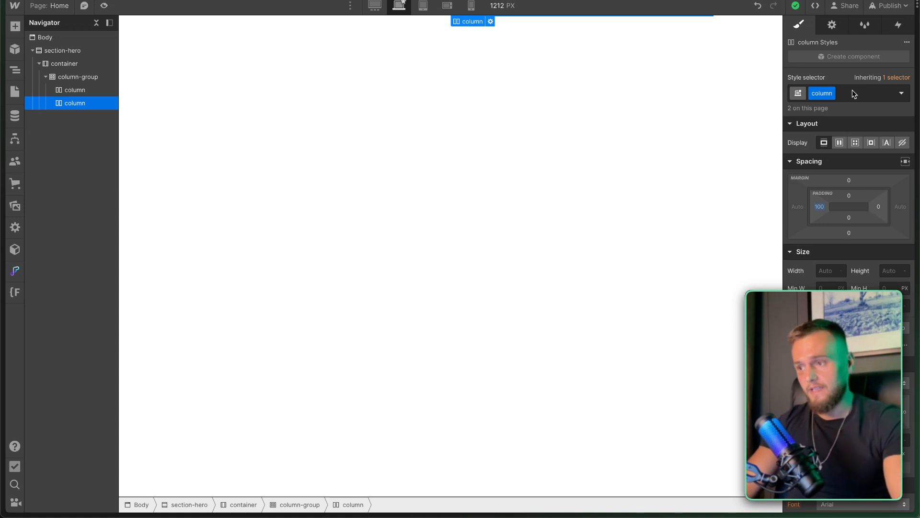
Remove an accidentally pasted duplicate of the column group.
{"action": "key", "text": "fn"}
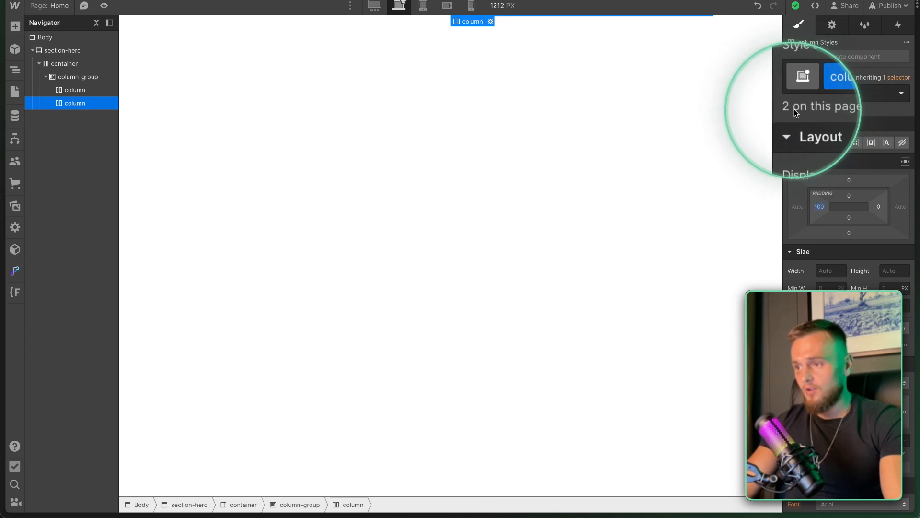
{"action": "left_click", "coordinate": [86, 79]}
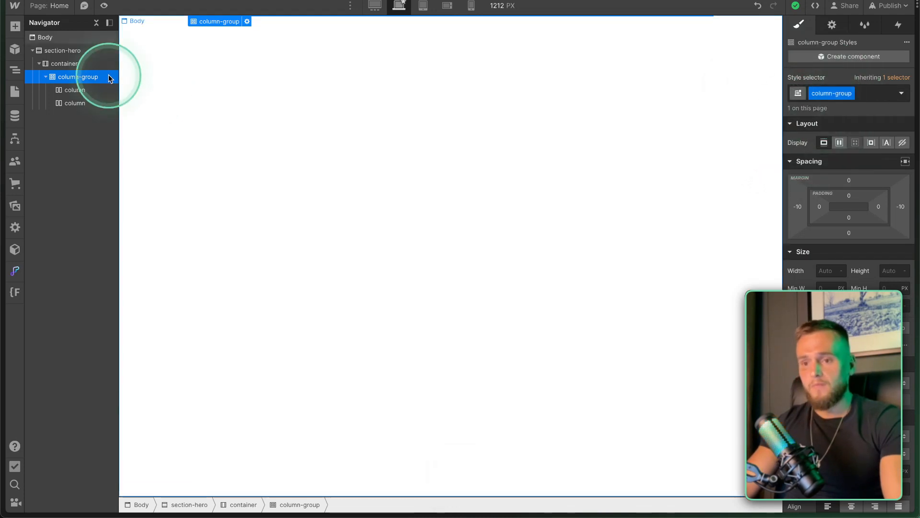
{"action": "key", "text": "ctrl+v"}
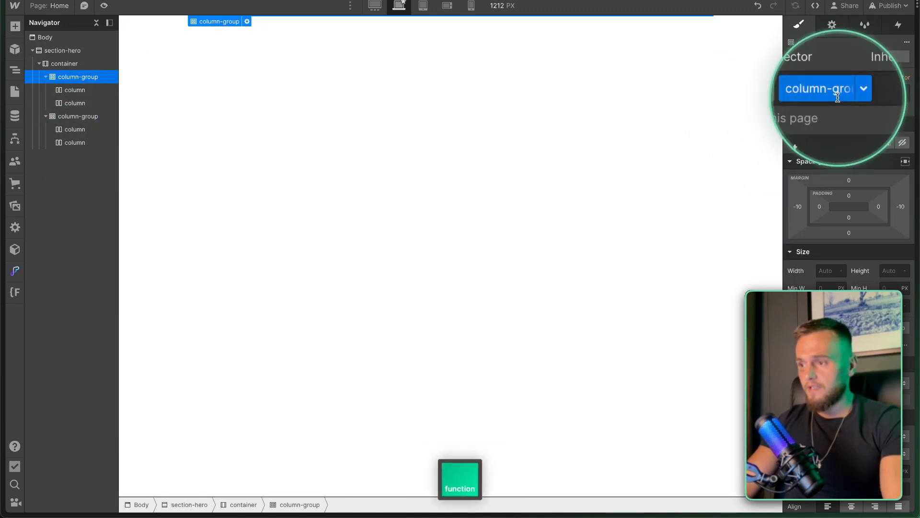
{"action": "left_click", "coordinate": [99, 90]}
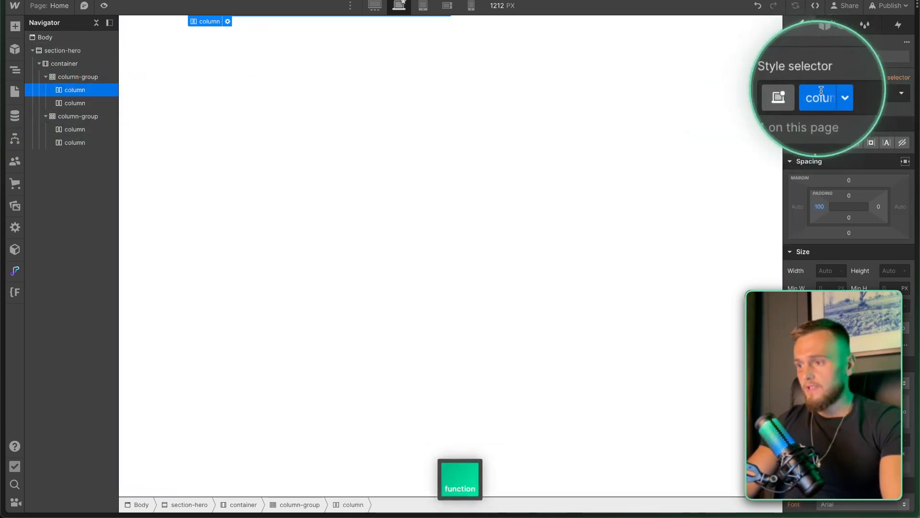
{"action": "left_click", "coordinate": [75, 128]}
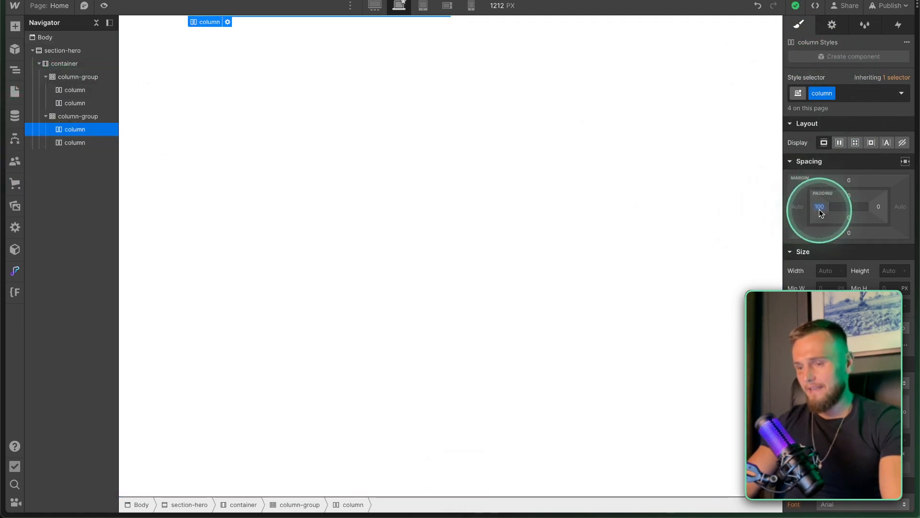
{"action": "left_click", "coordinate": [78, 117]}
{"action": "key", "text": "Delete"}
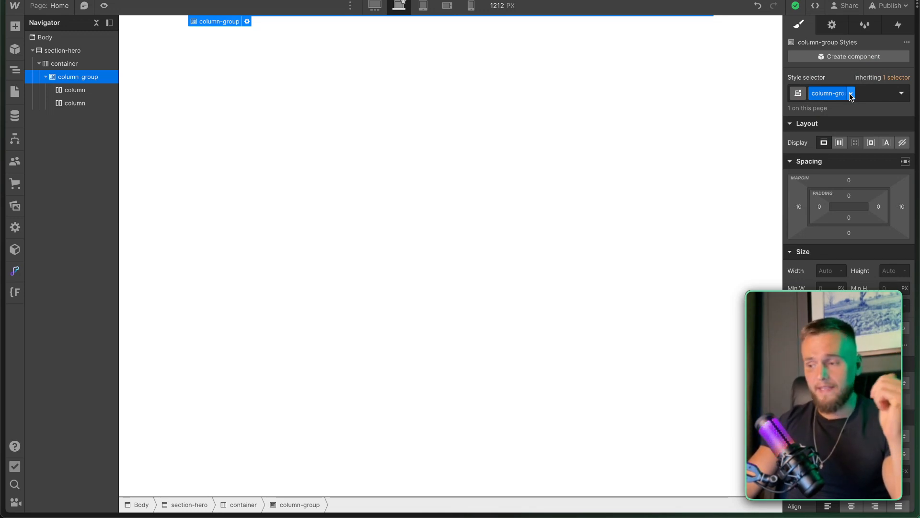
Select section-hero in the Navigator, then pick the hero frame in the Figma design.
{"action": "left_click", "coordinate": [871, 120]}
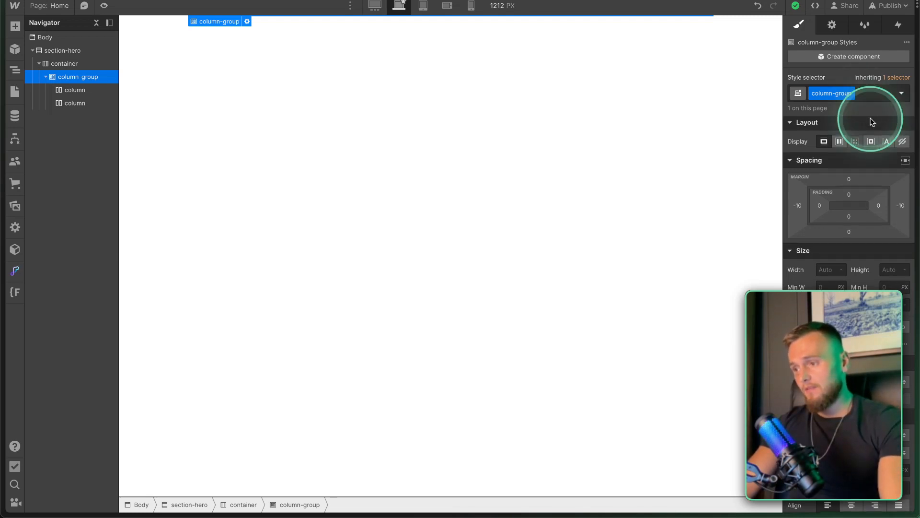
{"action": "left_click", "coordinate": [871, 119]}
{"action": "left_click", "coordinate": [87, 83]}
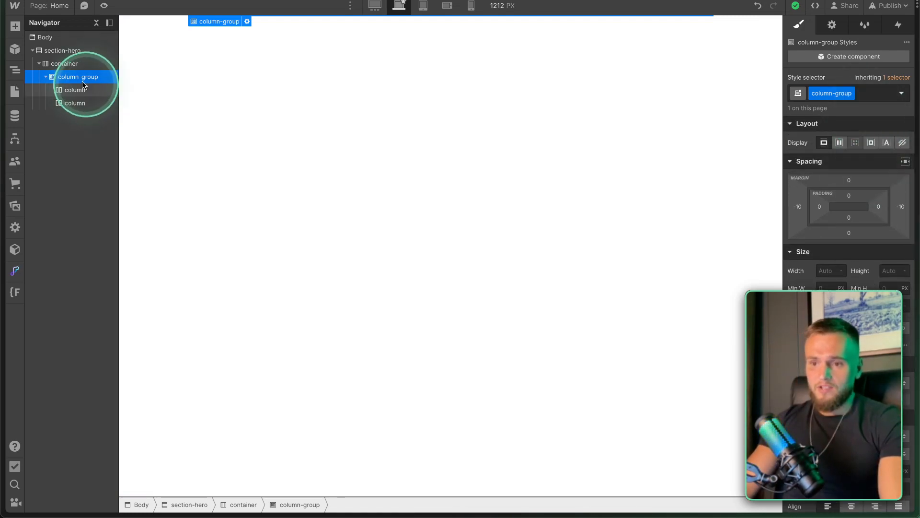
{"action": "left_click", "coordinate": [71, 51]}
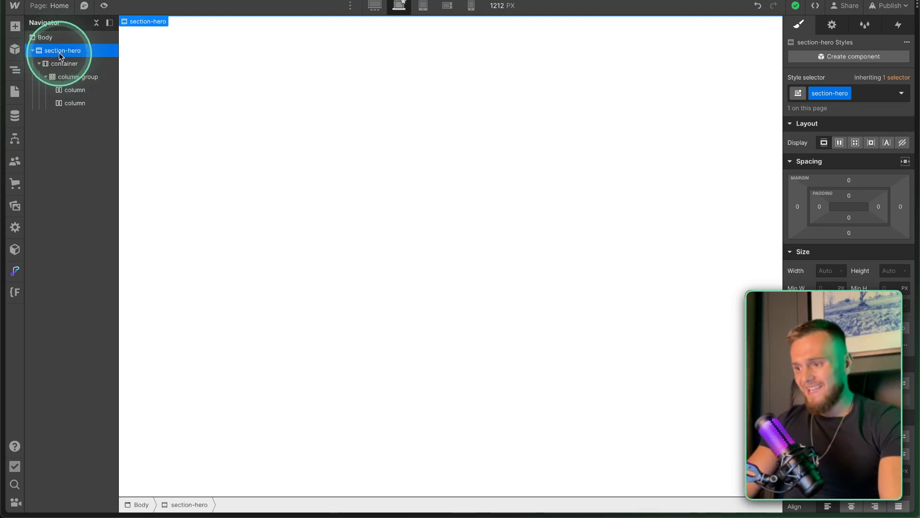
{"action": "scroll", "coordinate": [843, 240], "scroll_direction": "down", "scroll_amount": 1}
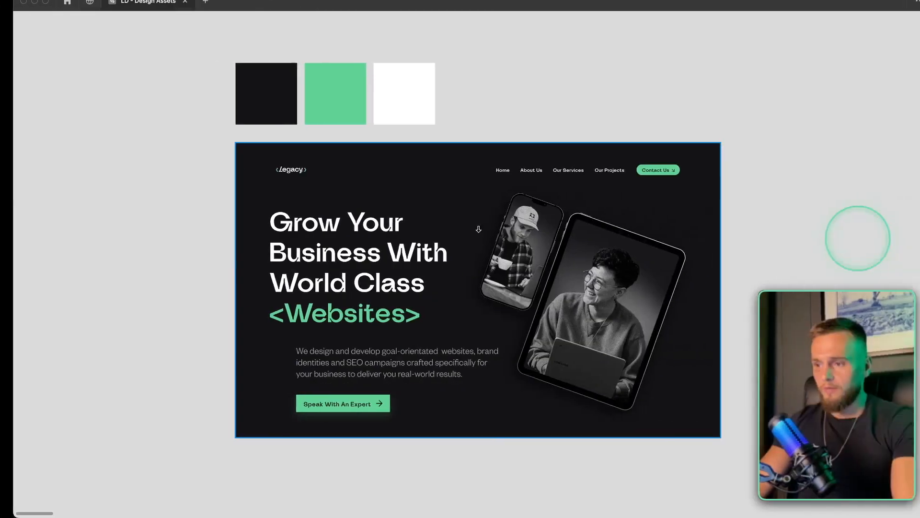
{"action": "scroll", "coordinate": [555, 195], "scroll_direction": "right", "scroll_amount": 1}
{"action": "left_click", "coordinate": [235, 181]}
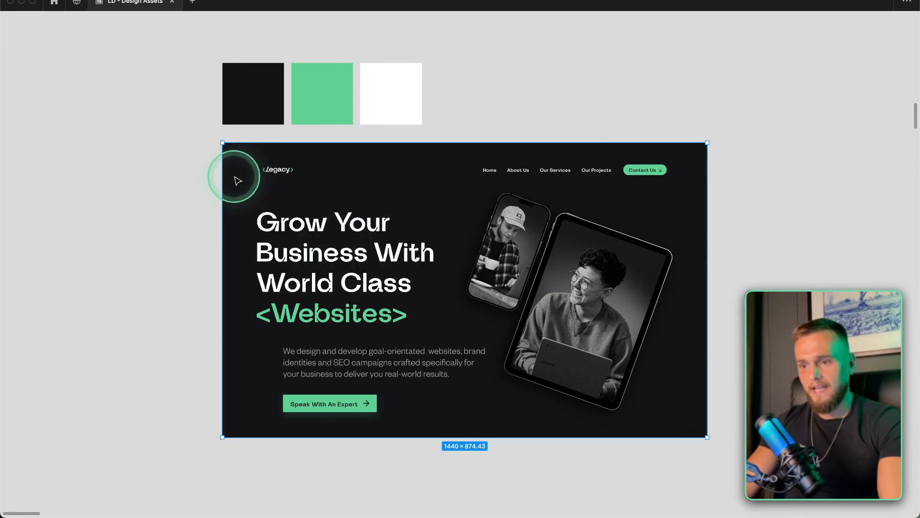
Select the dark swatch in Figma and copy its fill hex 151517.
{"action": "scroll", "coordinate": [561, 335], "scroll_direction": "down", "scroll_amount": 1}
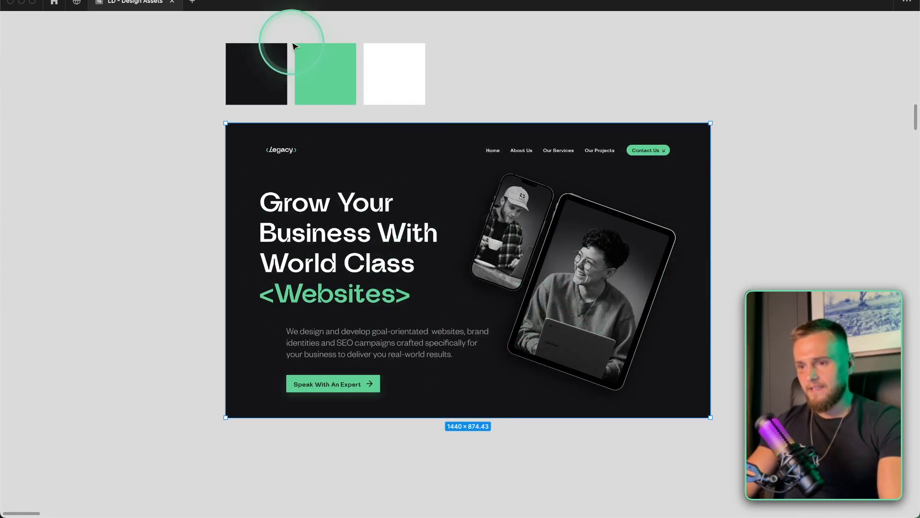
{"action": "left_click", "coordinate": [264, 69]}
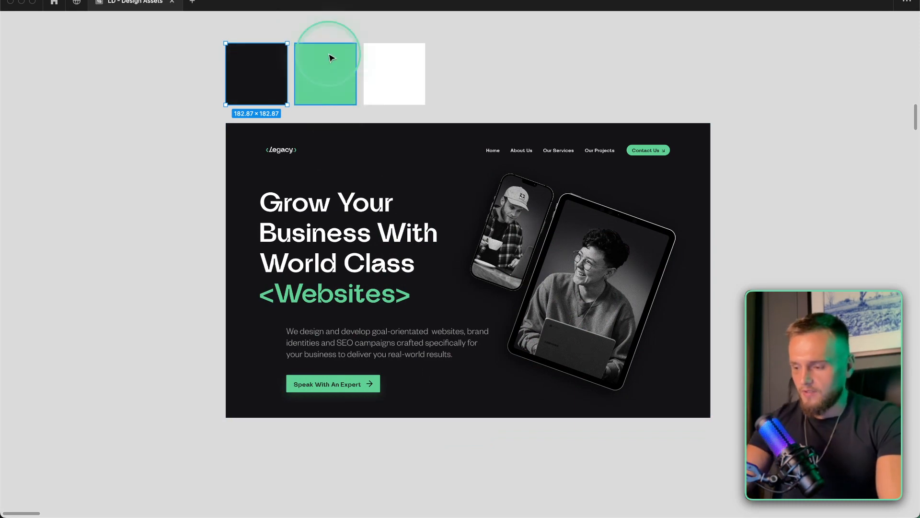
{"action": "key", "text": "ctrl+backslash"}
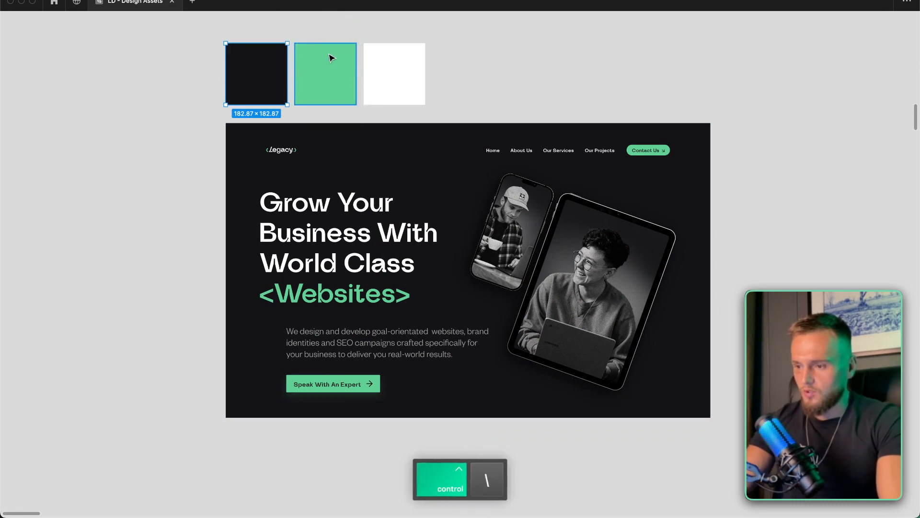
{"action": "key", "text": "ctrl+backslash"}
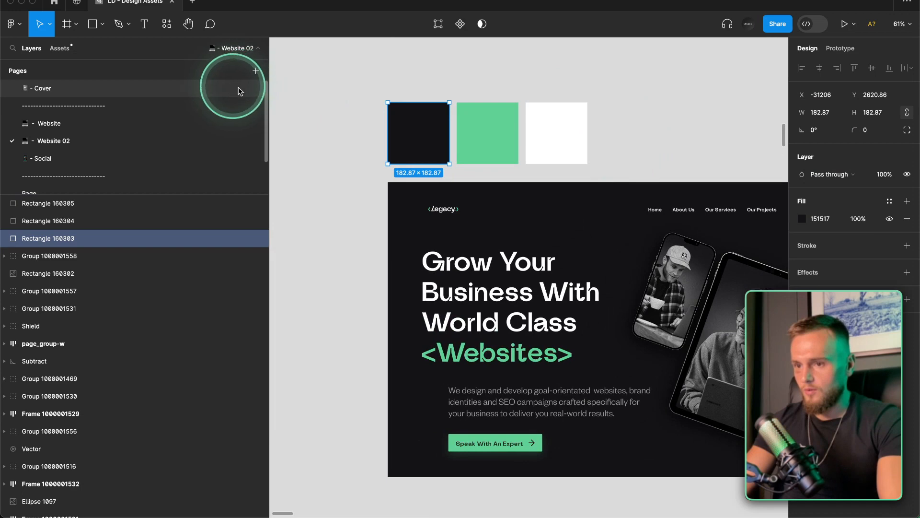
{"action": "scroll", "coordinate": [599, 115], "scroll_direction": "right", "scroll_amount": 2}
{"action": "left_click", "coordinate": [825, 219]}
{"action": "key", "text": "super+c"}
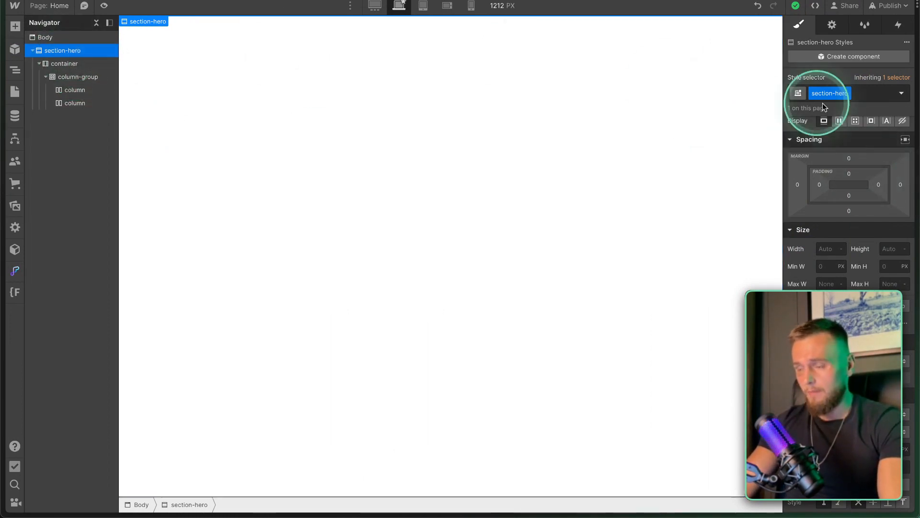
Paste 151517 into section-hero's background colour picker and save it as the swatch Black.
{"action": "scroll", "coordinate": [803, 235], "scroll_direction": "down", "scroll_amount": 3}
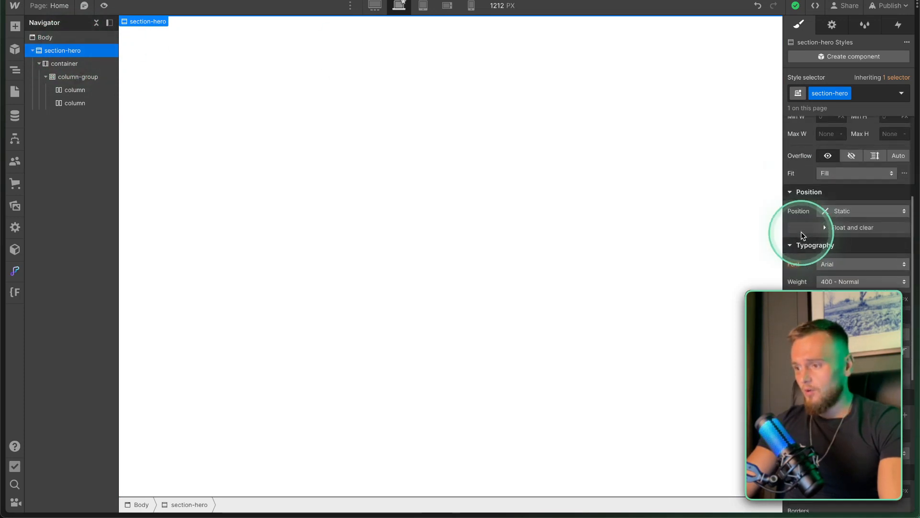
{"action": "scroll", "coordinate": [823, 318], "scroll_direction": "up", "scroll_amount": 1}
{"action": "scroll", "coordinate": [823, 318], "scroll_direction": "up", "scroll_amount": 4}
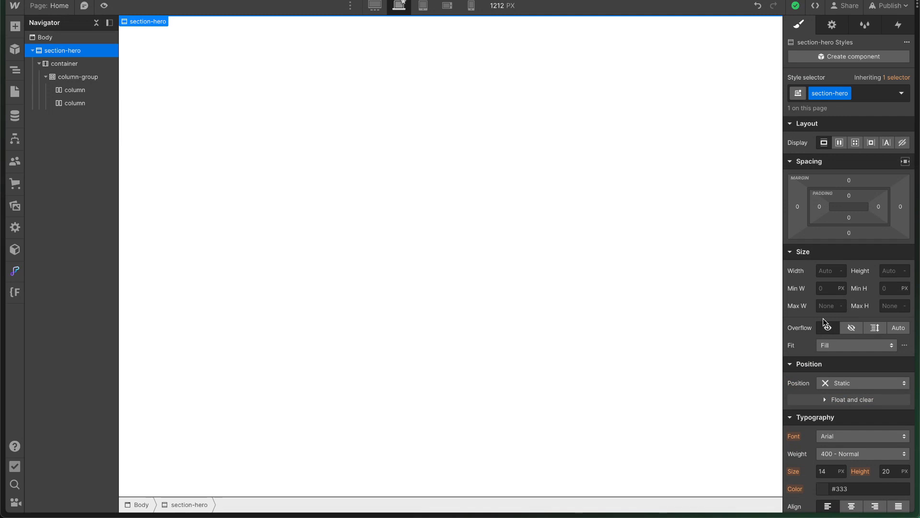
{"action": "scroll", "coordinate": [824, 318], "scroll_direction": "down", "scroll_amount": 5}
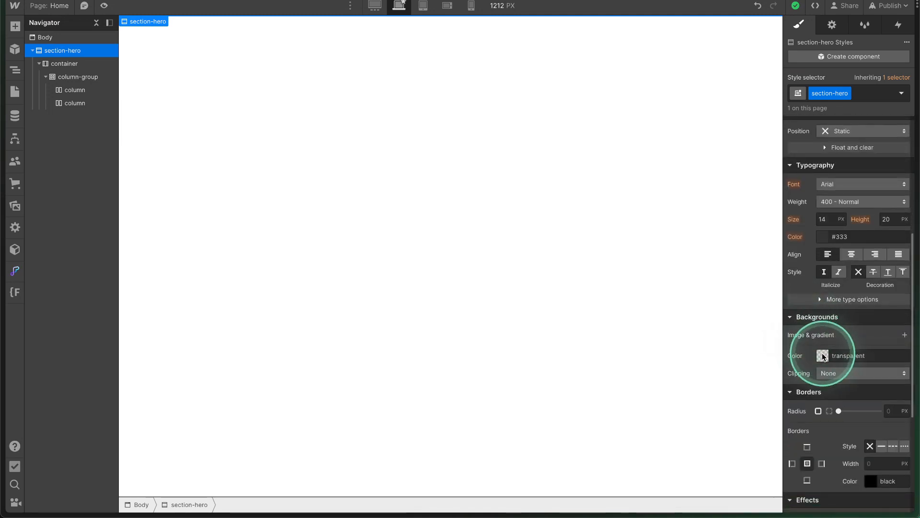
{"action": "key", "text": "fn"}
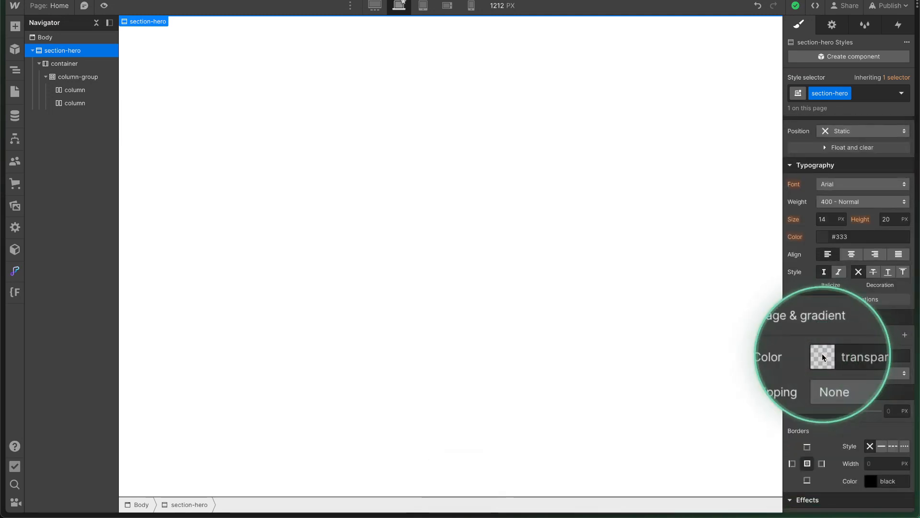
{"action": "left_click", "coordinate": [823, 355]}
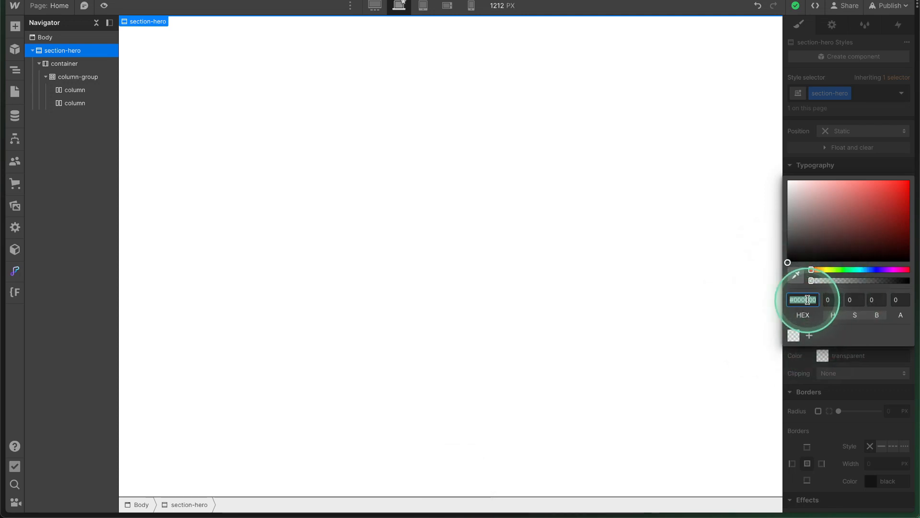
{"action": "key", "text": "super+v"}
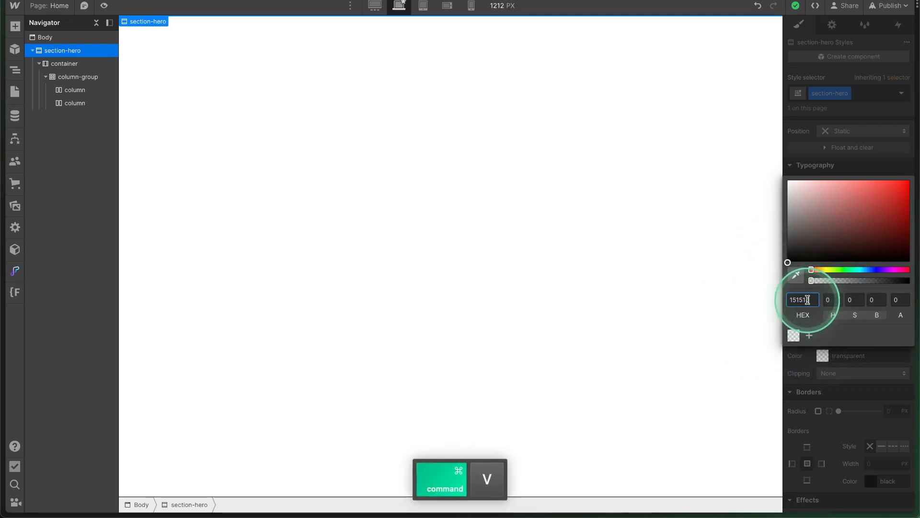
{"action": "left_click", "coordinate": [810, 337]}
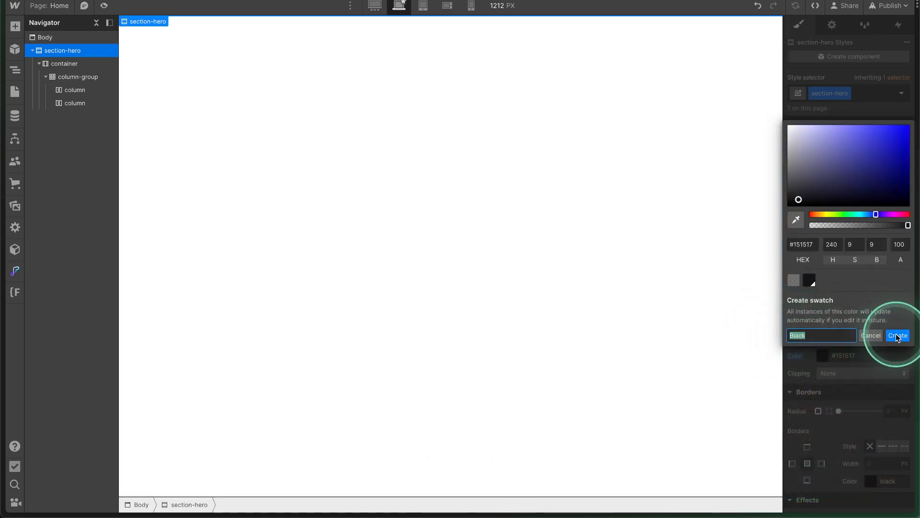
{"action": "key", "text": "fn"}
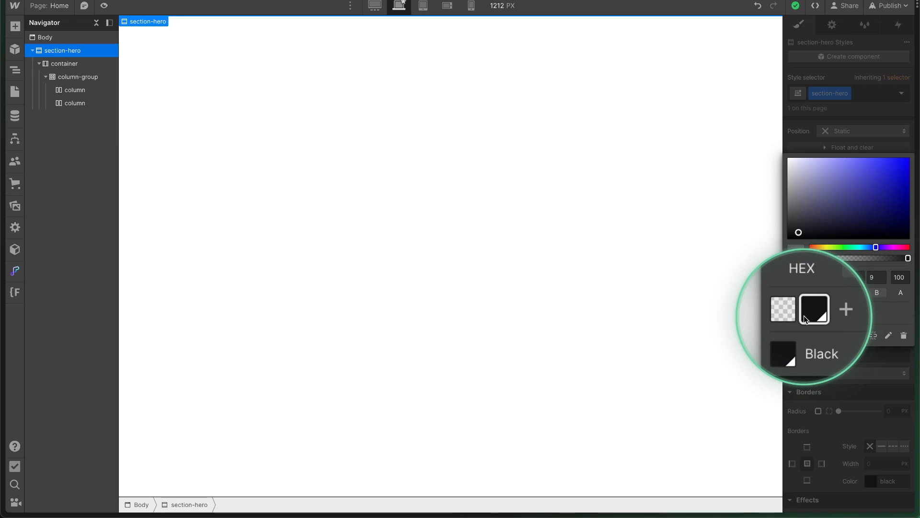
{"action": "left_click", "coordinate": [833, 397]}
Undo the stray background change and apply the Black swatch as section-hero's background.
{"action": "key", "text": "super+z"}
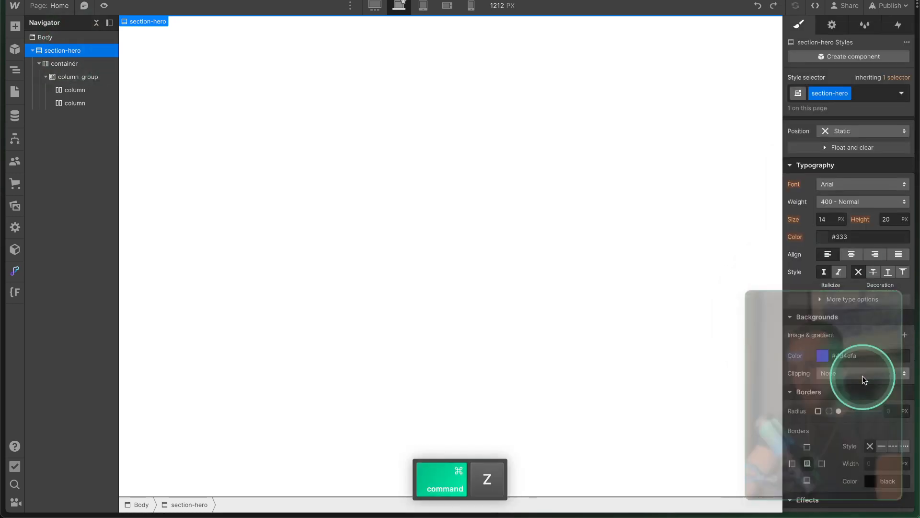
{"action": "key", "text": "super+z"}
{"action": "left_click", "coordinate": [822, 355]}
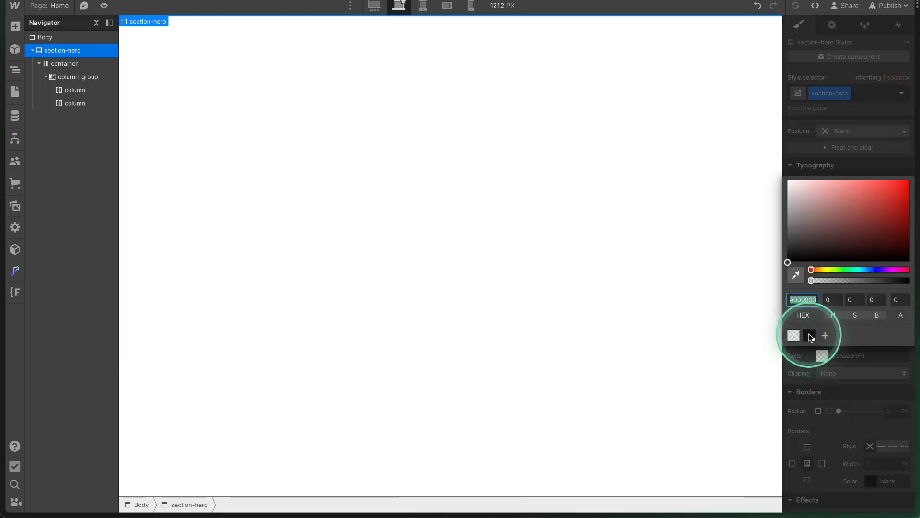
{"action": "left_click", "coordinate": [809, 336]}
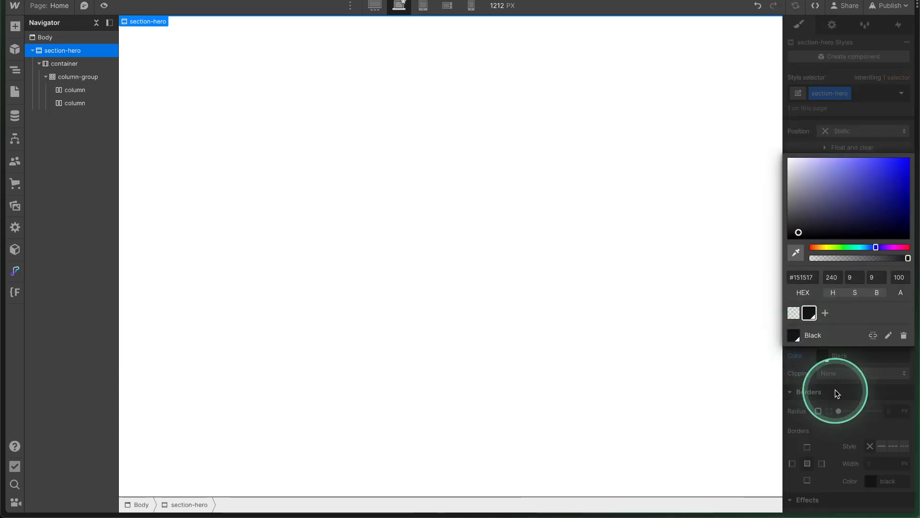
{"action": "left_click", "coordinate": [835, 389]}
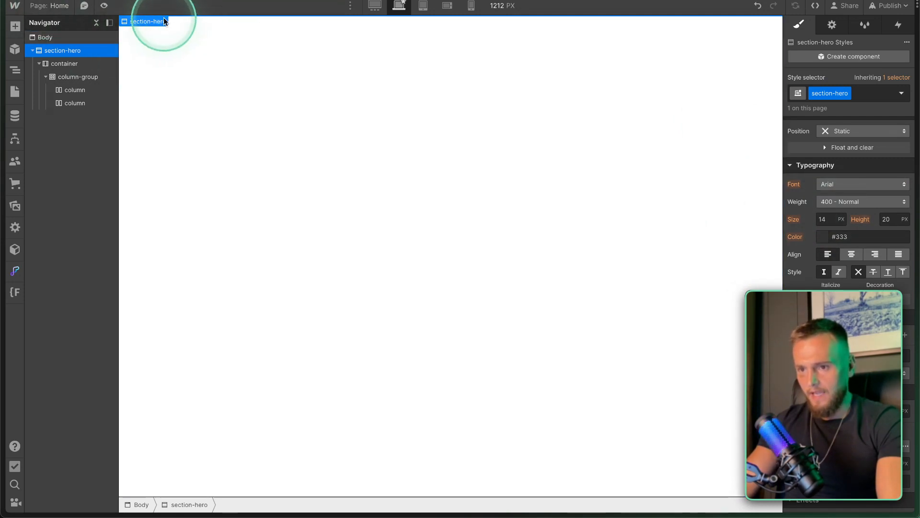
{"action": "scroll", "coordinate": [844, 246], "scroll_direction": "up", "scroll_amount": 5}
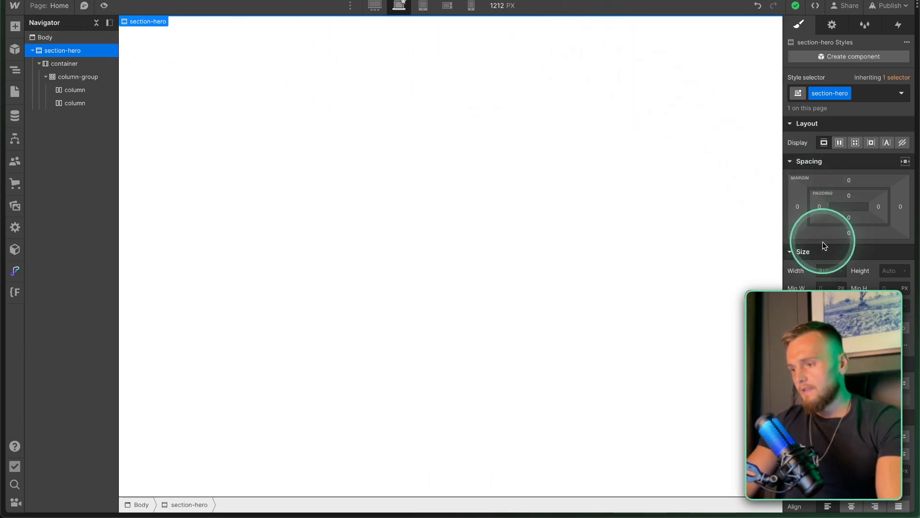
Set the section-hero height to 1080 px and check it at the desktop breakpoint.
{"action": "left_click", "coordinate": [827, 270]}
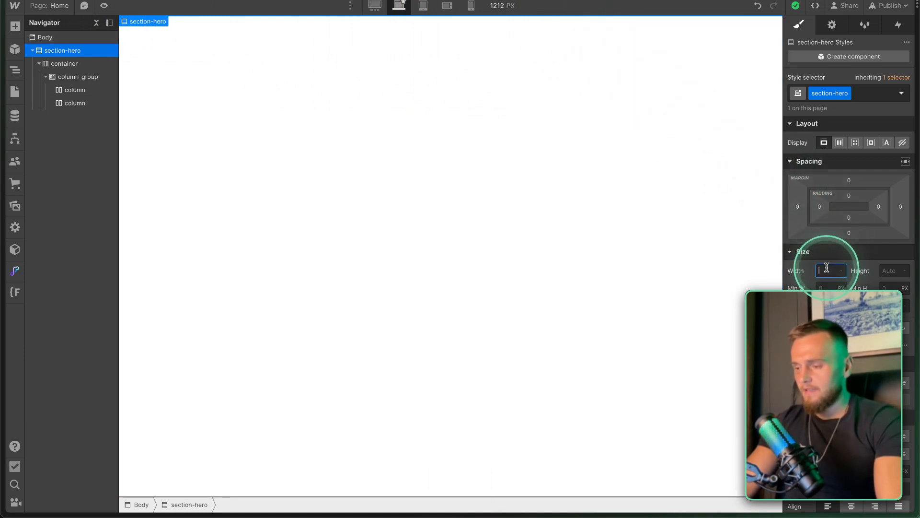
{"action": "left_click", "coordinate": [889, 271]}
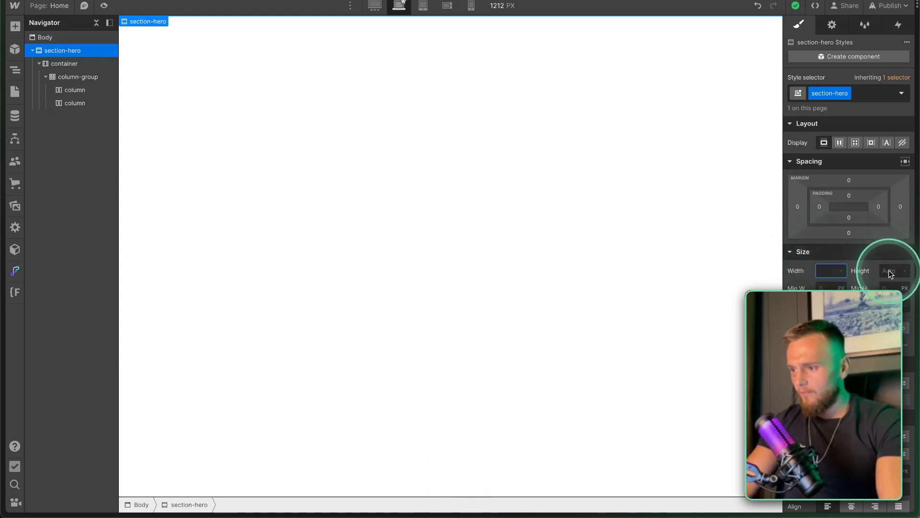
{"action": "type", "text": "1080"}
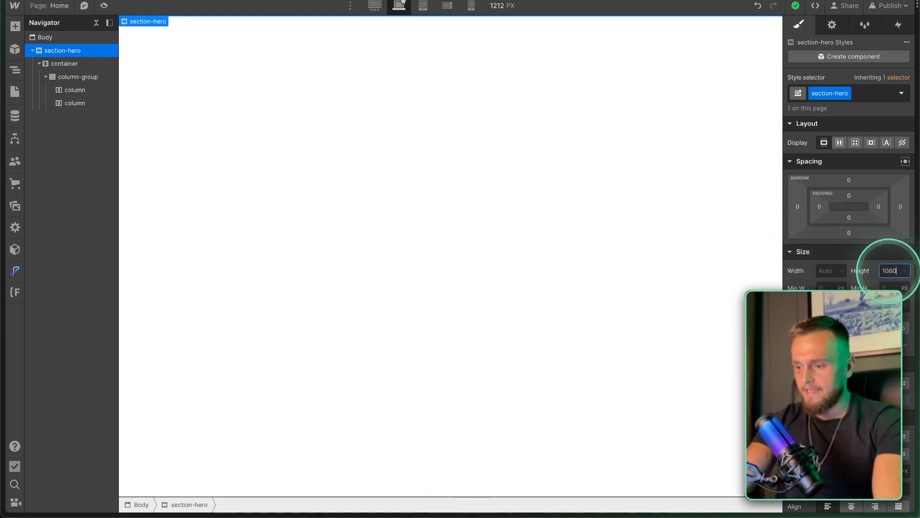
{"action": "key", "text": "Return"}
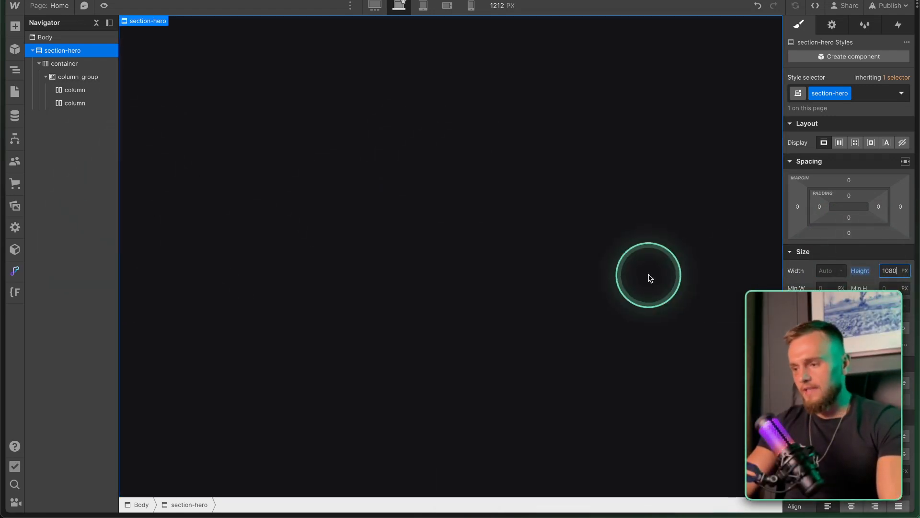
{"action": "left_click", "coordinate": [374, 5]}
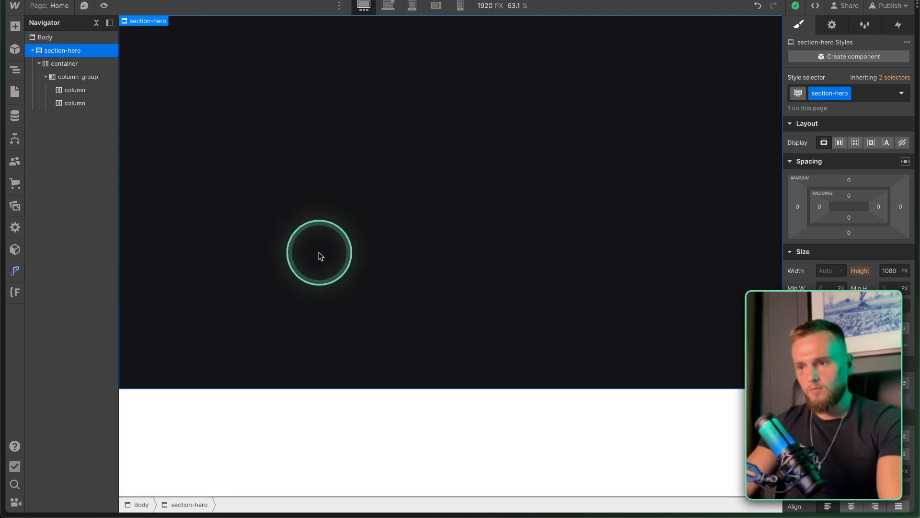
{"action": "left_click", "coordinate": [387, 8]}
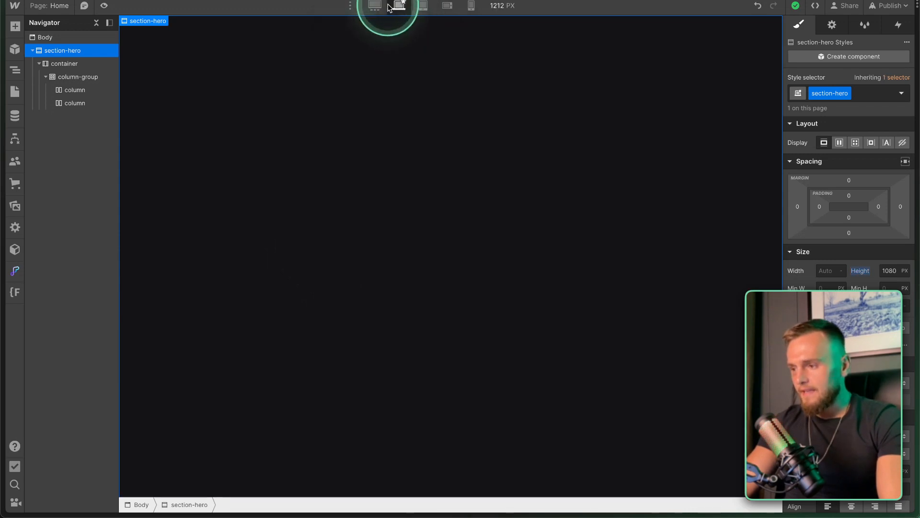
Change the section-hero height to 100 VH so the dark hero fills the viewport.
{"action": "left_click", "coordinate": [887, 271]}
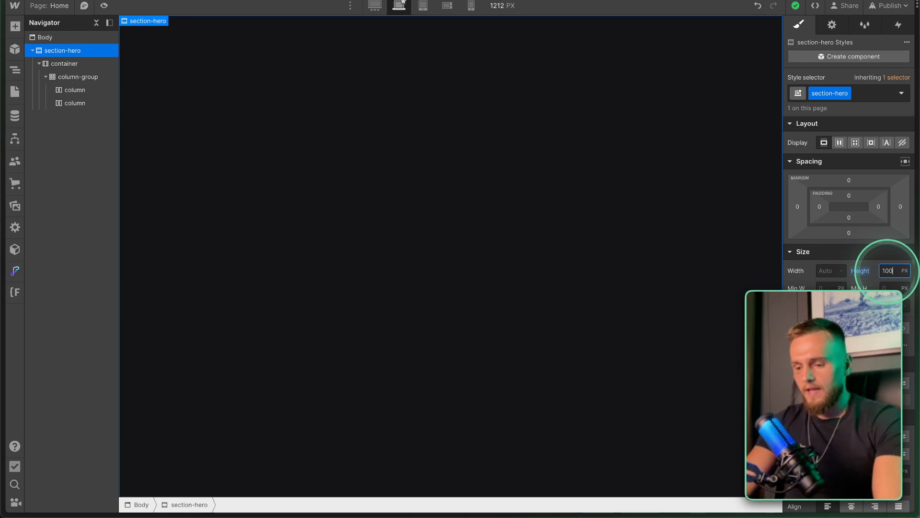
{"action": "key", "text": "Return"}
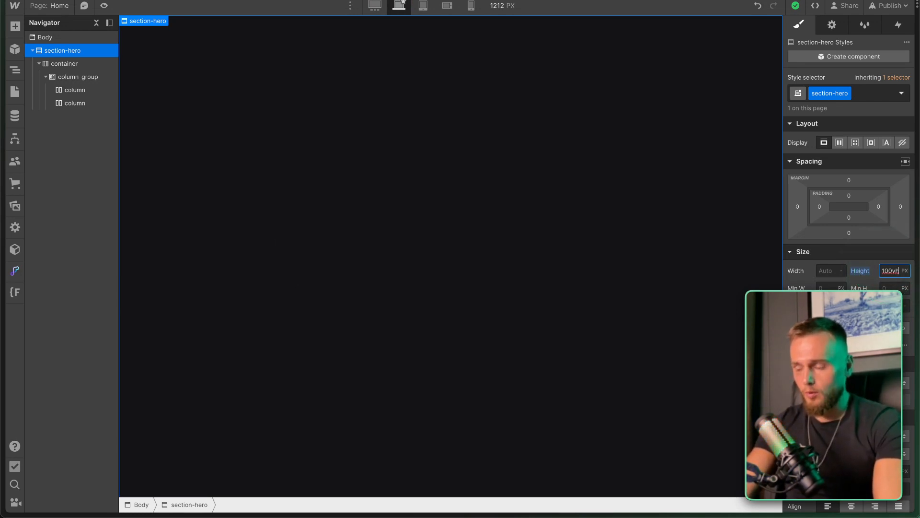
{"action": "left_click", "coordinate": [904, 271]}
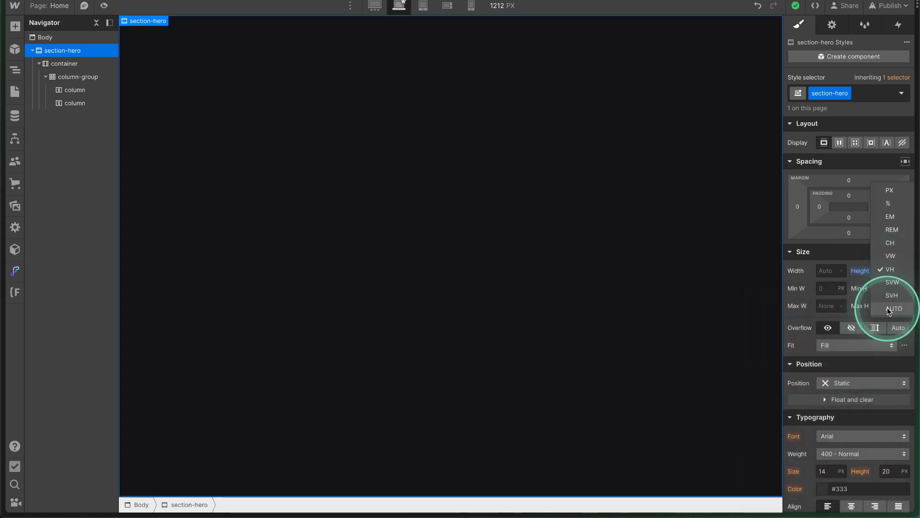
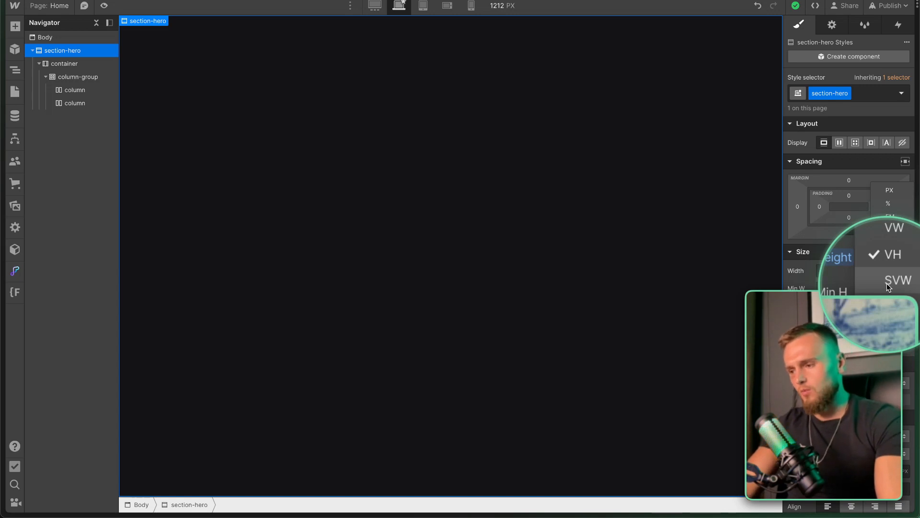
Keep section-hero at 100 VH, check it at 1920 px, then return to the 1212 px breakpoint.
{"action": "left_click", "coordinate": [887, 267]}
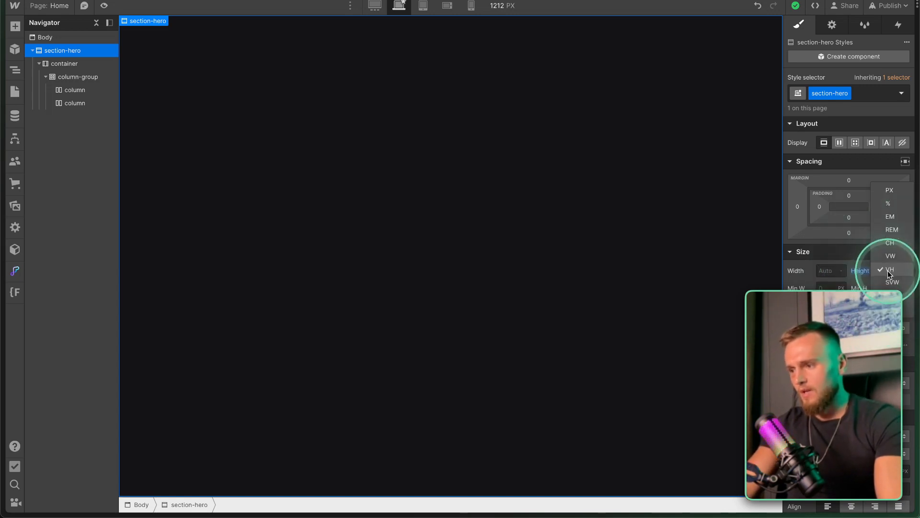
{"action": "left_click", "coordinate": [376, 6]}
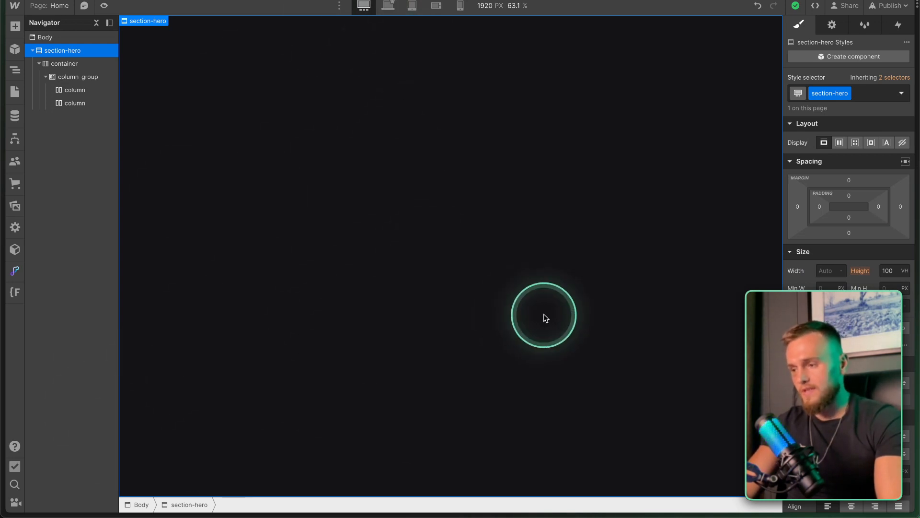
{"action": "left_click", "coordinate": [77, 77]}
{"action": "left_click", "coordinate": [389, 8]}
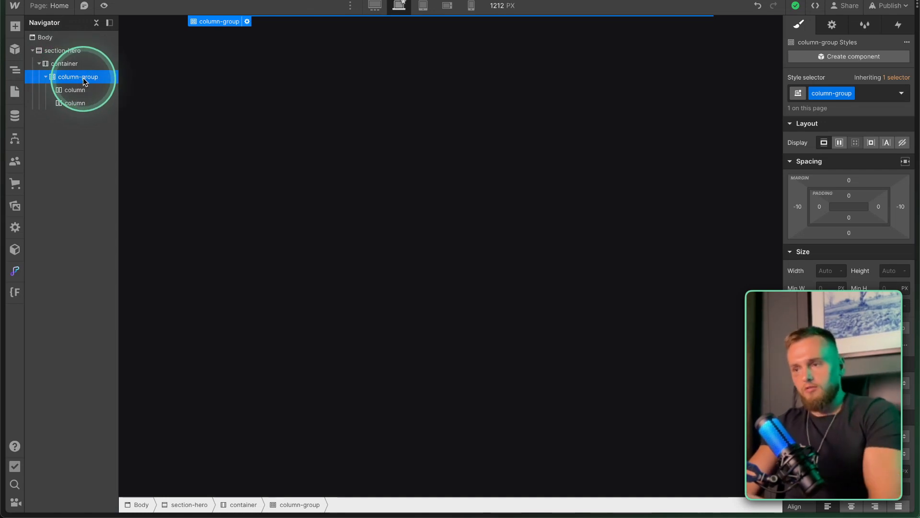
Delete column-group and its two columns, leaving the container empty.
{"action": "left_click", "coordinate": [61, 64]}
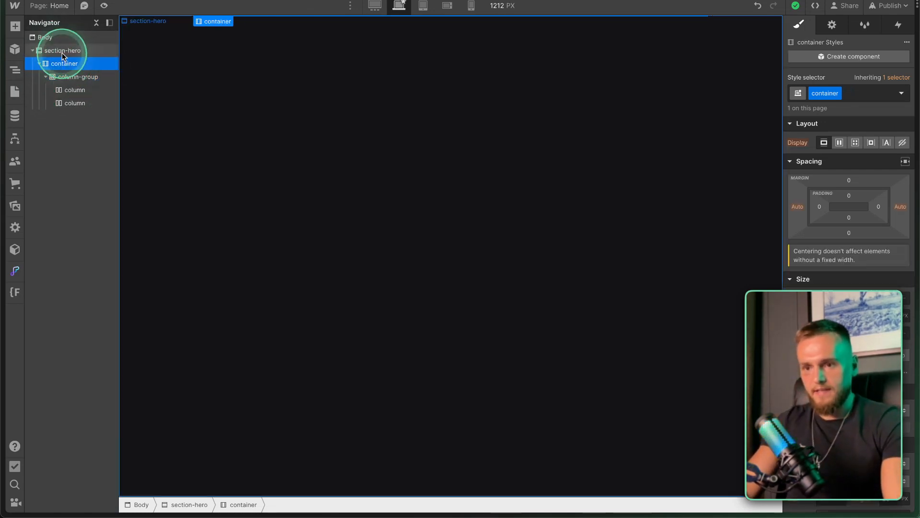
{"action": "key", "text": "super+z"}
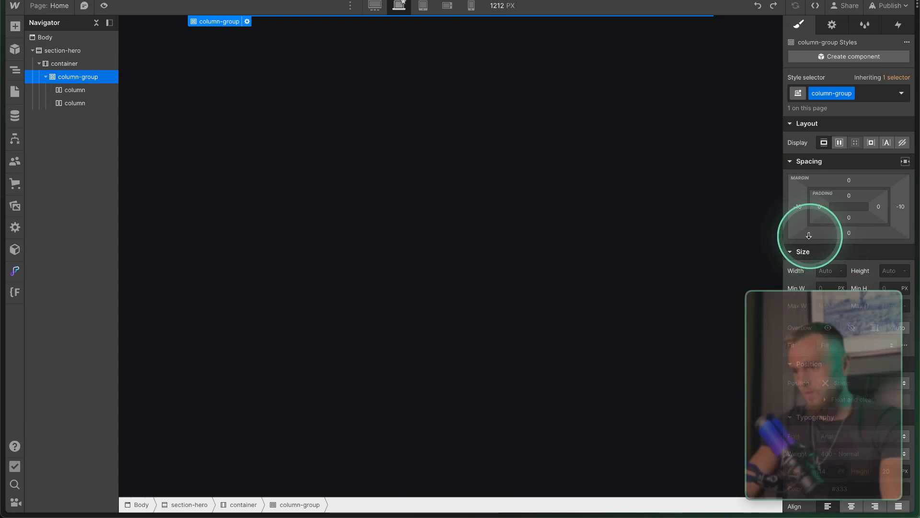
{"action": "key", "text": "Delete"}
{"action": "left_click", "coordinate": [63, 66]}
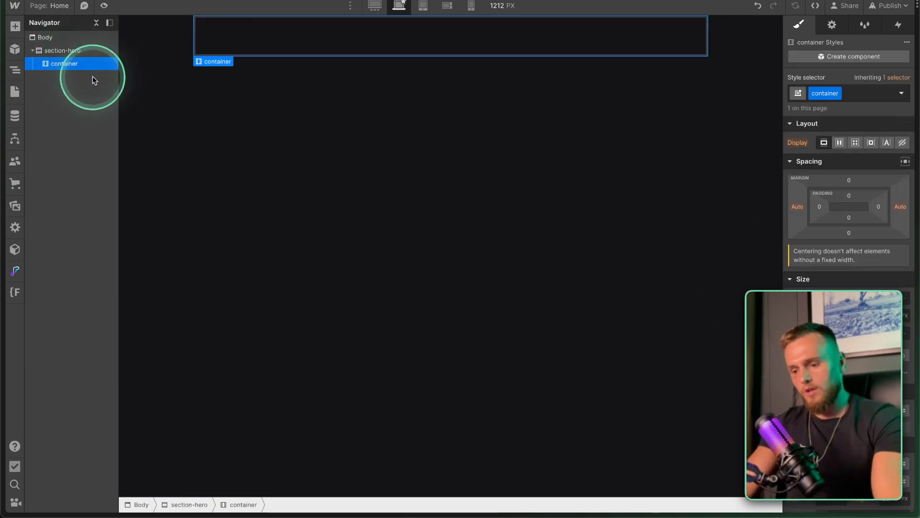
Add a Div Block inside the container and give it the class hero-wrap.
{"action": "left_click", "coordinate": [15, 26]}
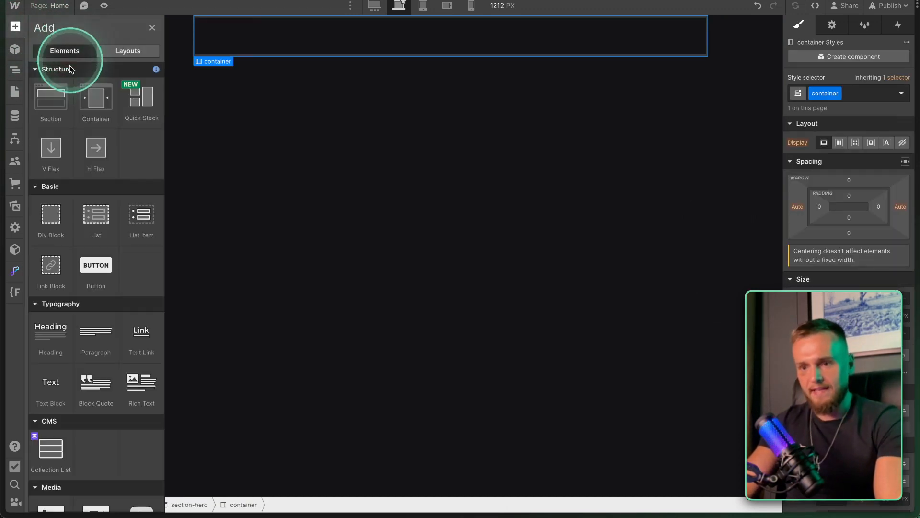
{"action": "left_click", "coordinate": [51, 214]}
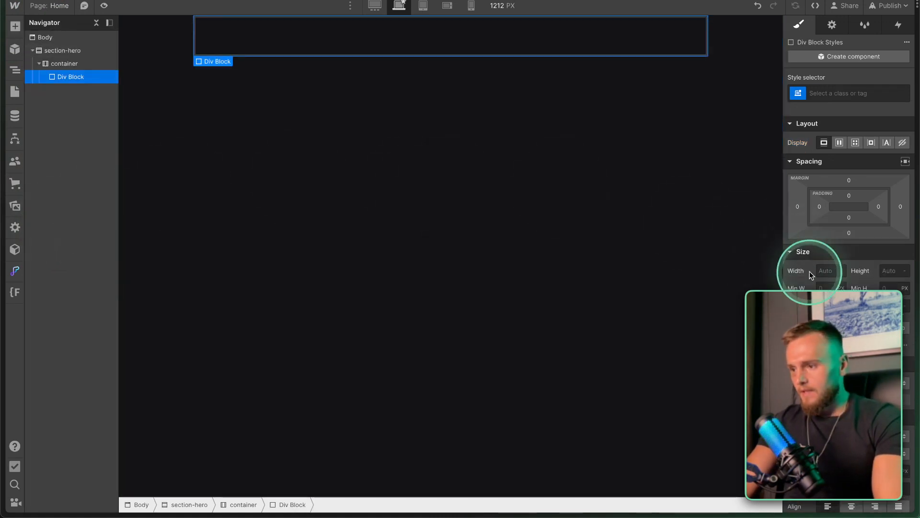
{"action": "left_click", "coordinate": [836, 93]}
{"action": "type", "text": "hero"}
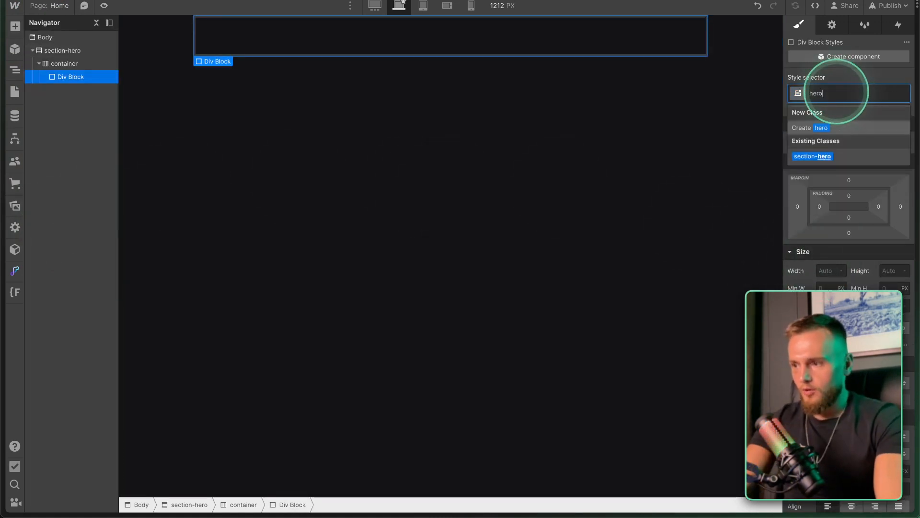
{"action": "type", "text": "-wrap"}
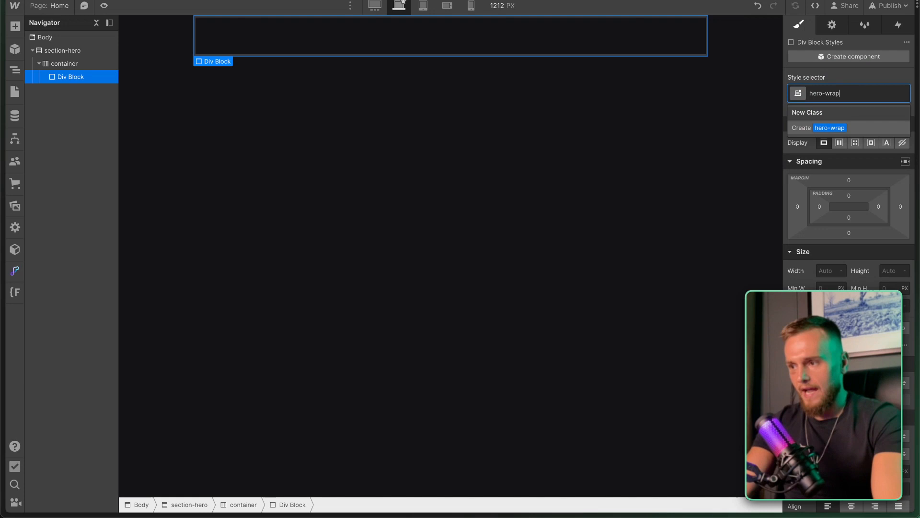
{"action": "key", "text": "Return"}
{"action": "left_click", "coordinate": [820, 271]}
{"action": "type", "text": "100"}
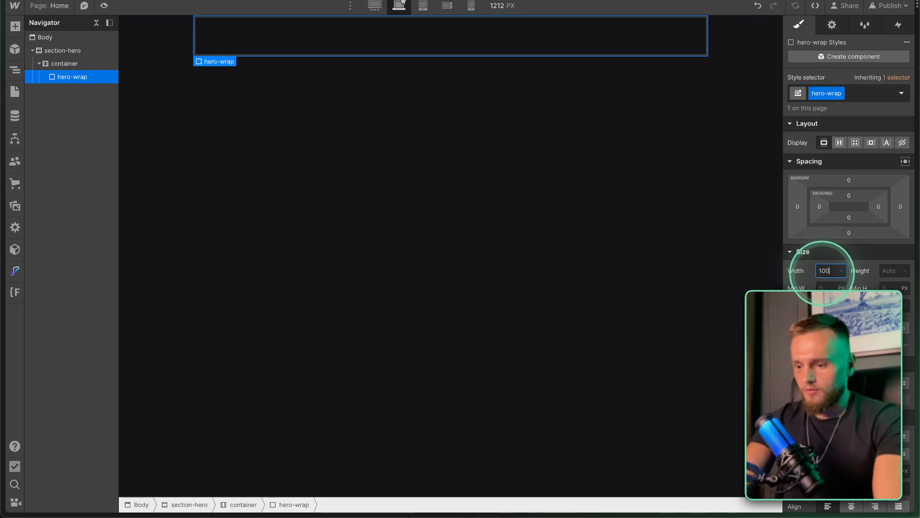
{"action": "type", "text": "%"}
Set the hero-wrap div's height to 100 VH.
{"action": "mouse_move", "coordinate": [5, 46]}
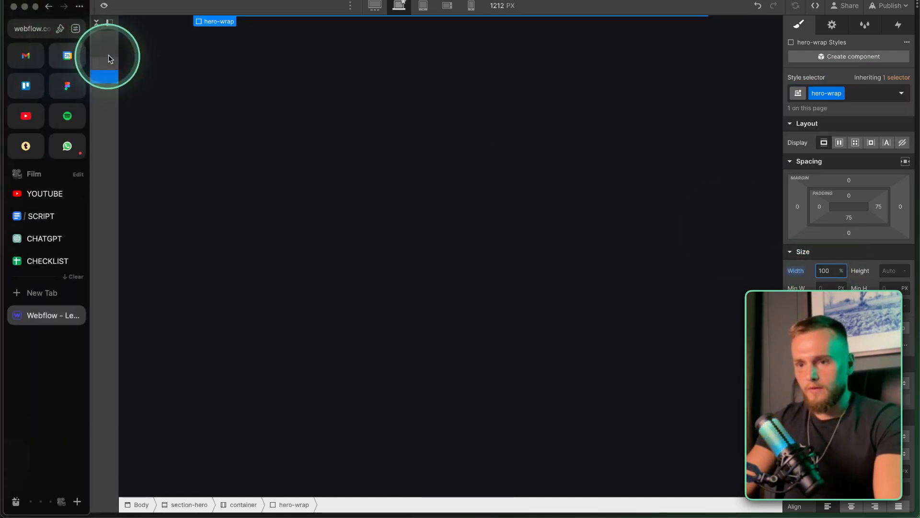
{"action": "left_click", "coordinate": [101, 63]}
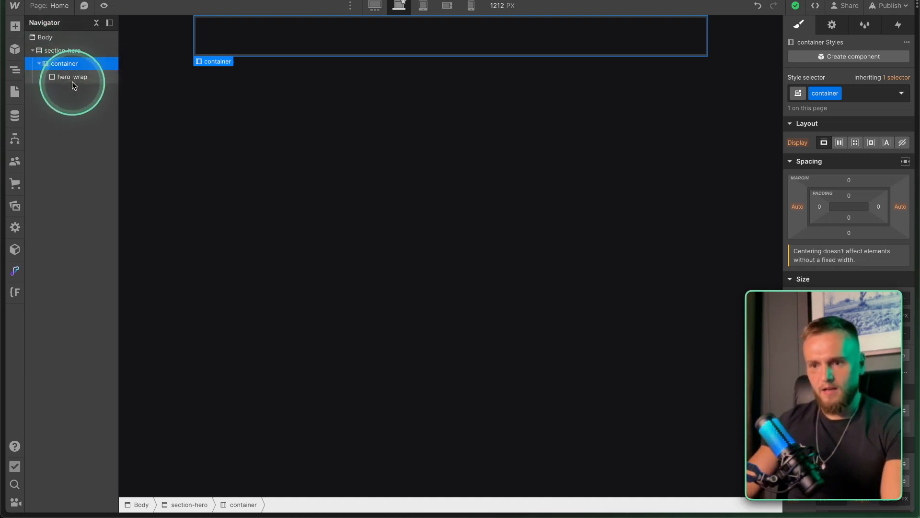
{"action": "left_click", "coordinate": [68, 79]}
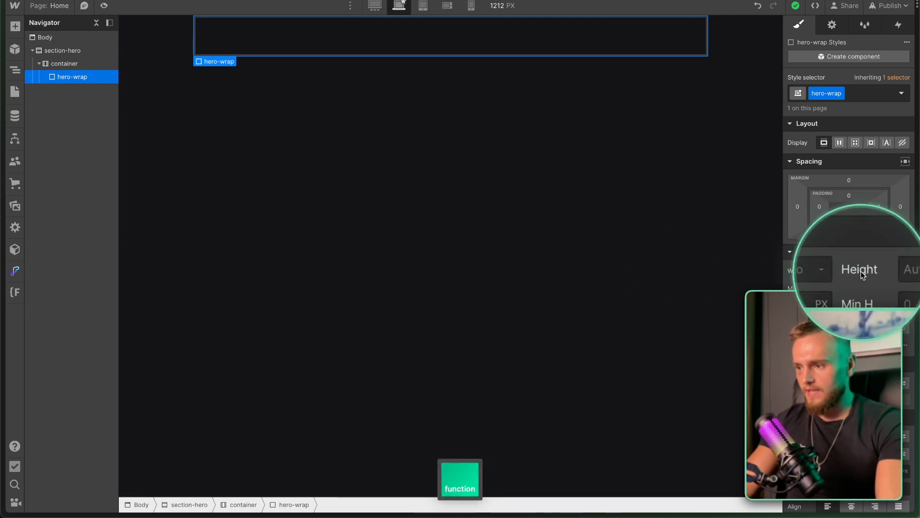
{"action": "left_click", "coordinate": [891, 271]}
{"action": "type", "text": "100"}
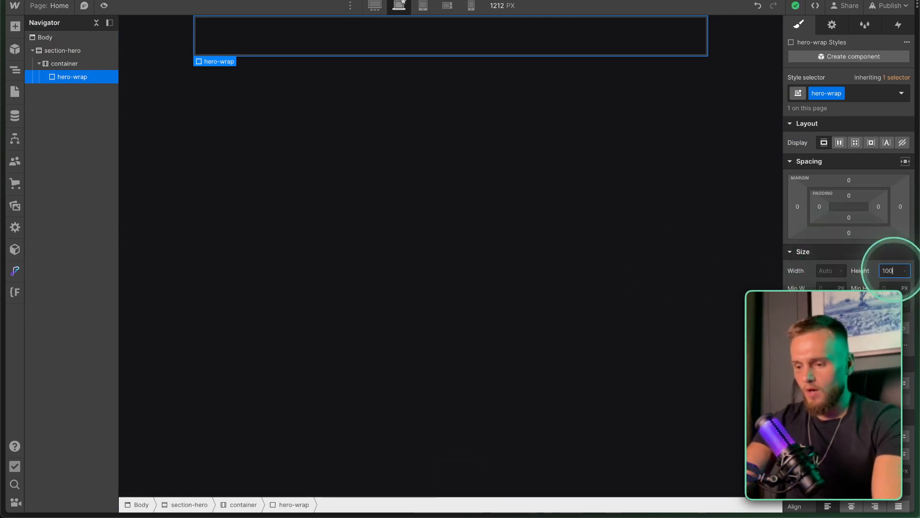
{"action": "key", "text": "Return"}
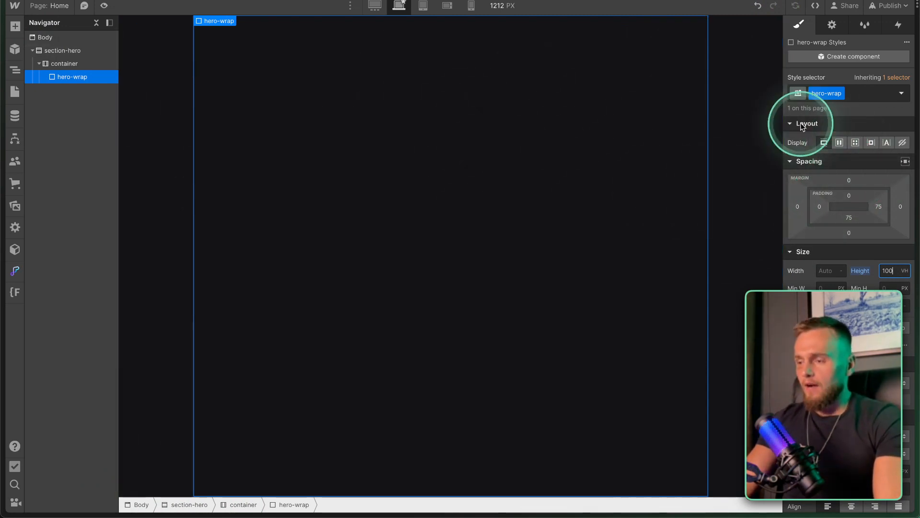
{"action": "key", "text": "fn"}
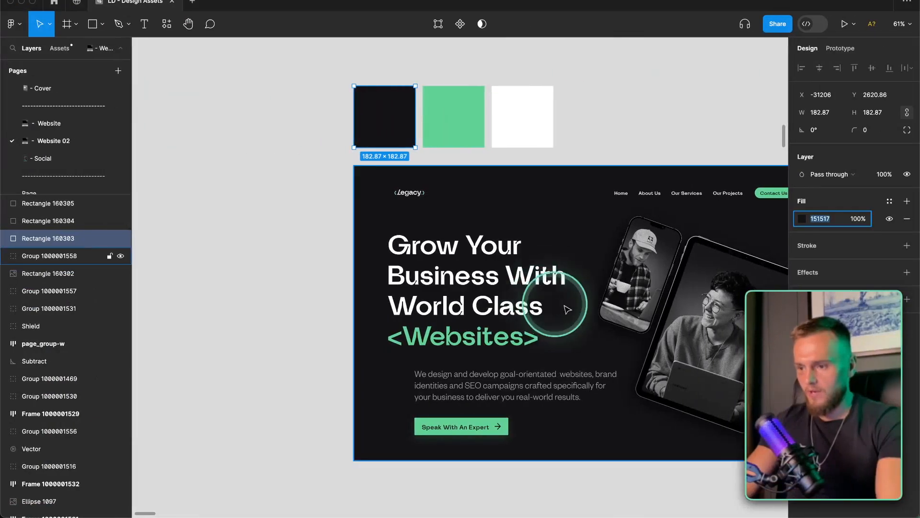
{"action": "scroll", "coordinate": [359, 262], "scroll_direction": "right", "scroll_amount": 3}
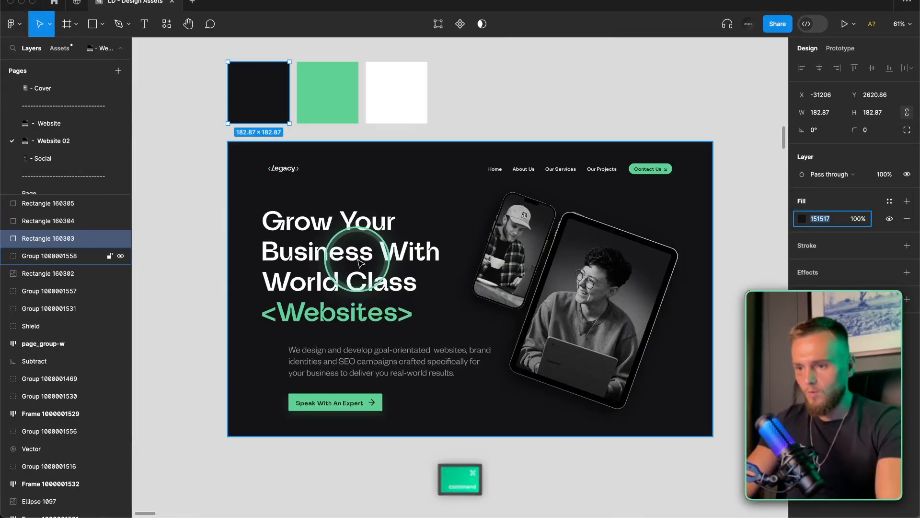
{"action": "left_click", "coordinate": [359, 262]}
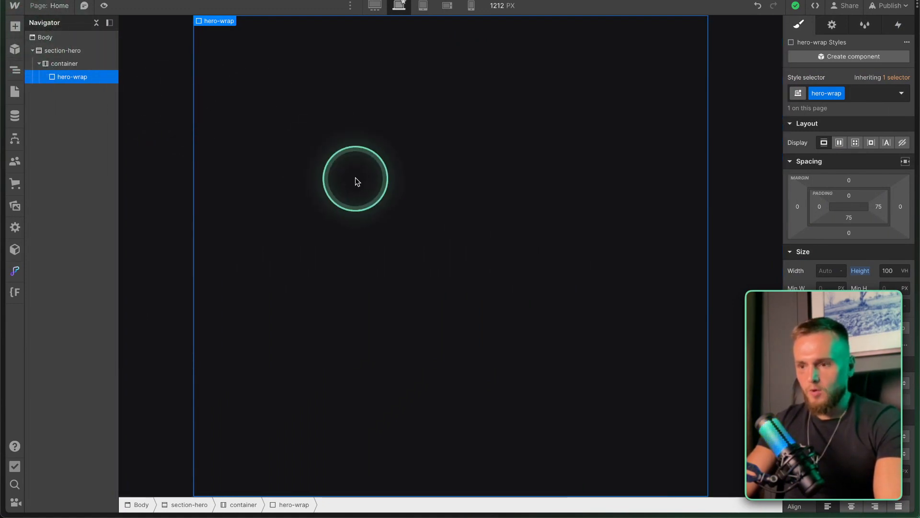
{"action": "left_click", "coordinate": [15, 29]}
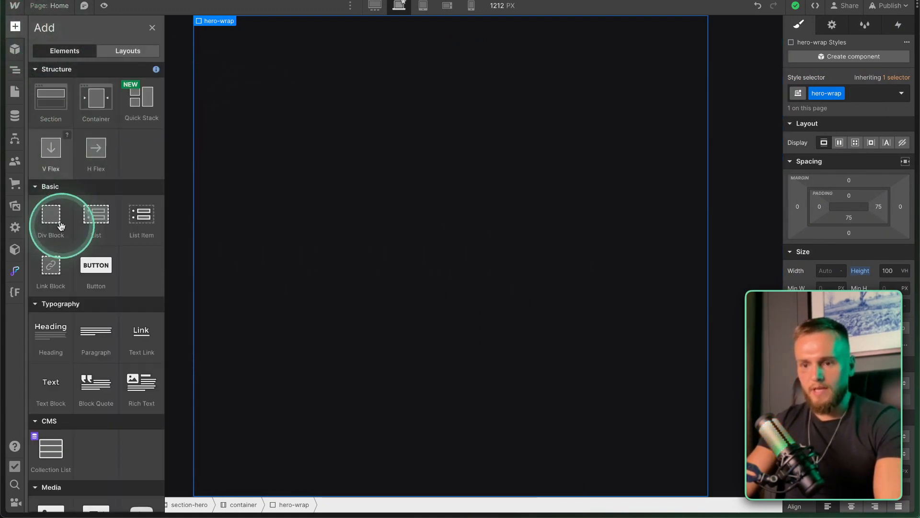
Insert a Heading 1 into hero-wrap using quick find.
{"action": "left_click", "coordinate": [283, 176]}
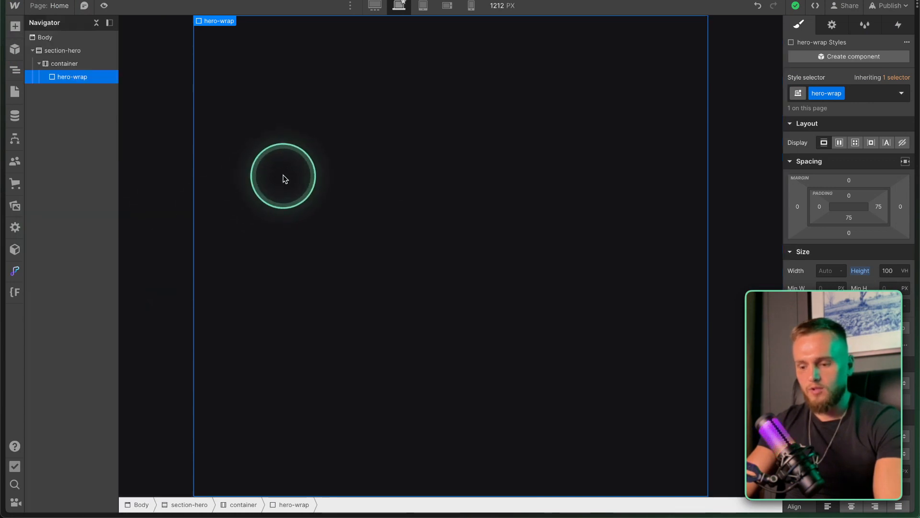
{"action": "key", "text": "super+e"}
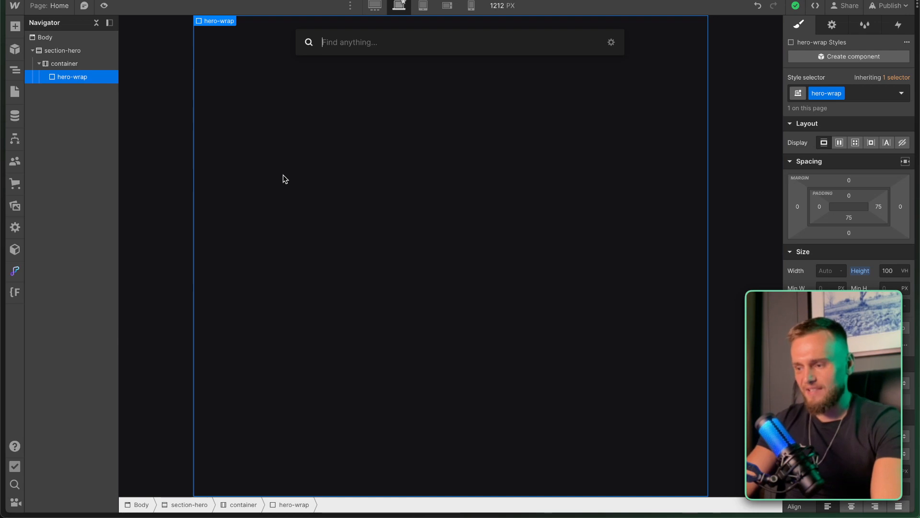
{"action": "type", "text": "he"}
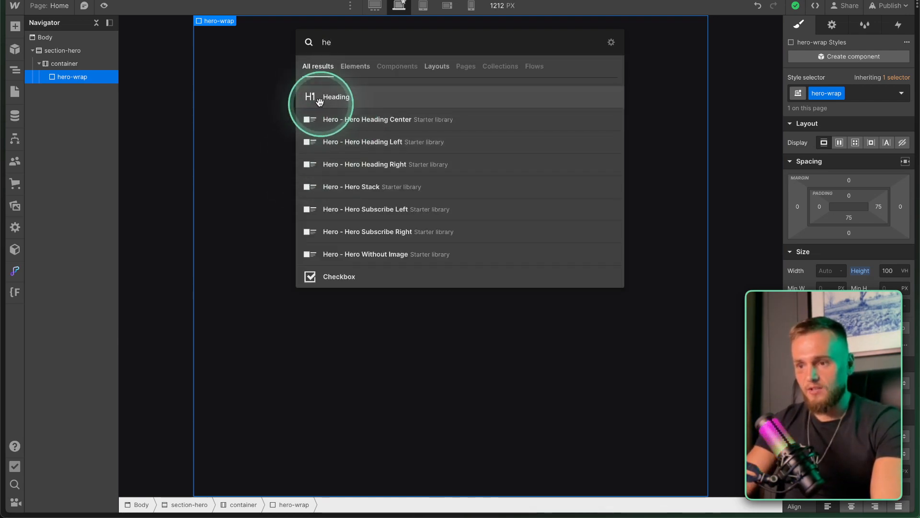
{"action": "left_click", "coordinate": [336, 99]}
{"action": "left_click", "coordinate": [212, 85]}
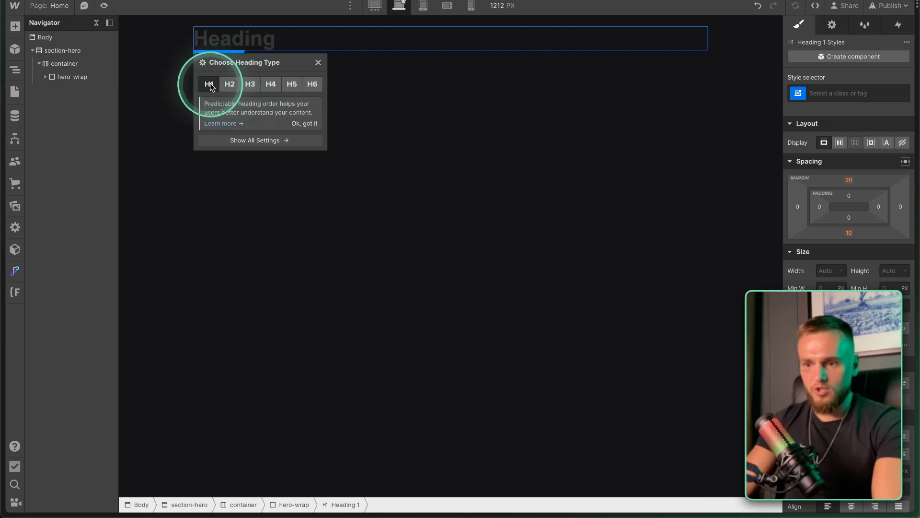
{"action": "left_click", "coordinate": [404, 78]}
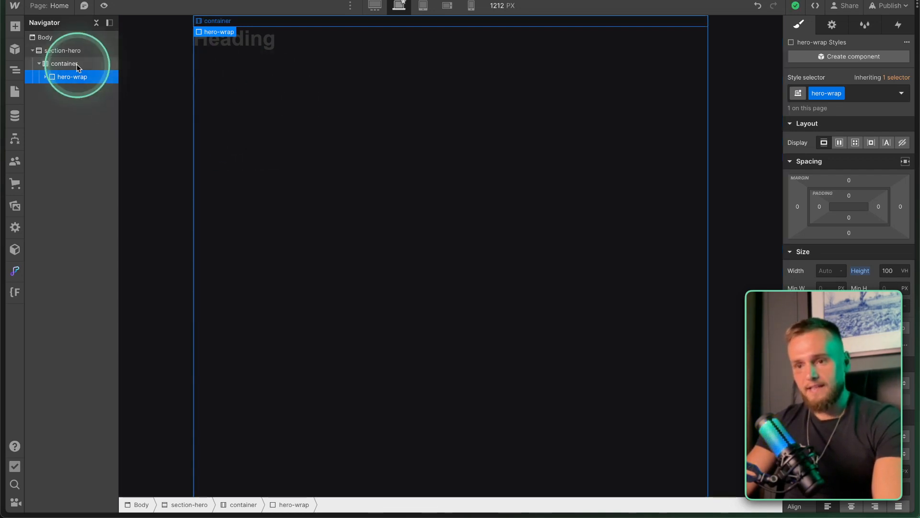
{"action": "left_click", "coordinate": [45, 76]}
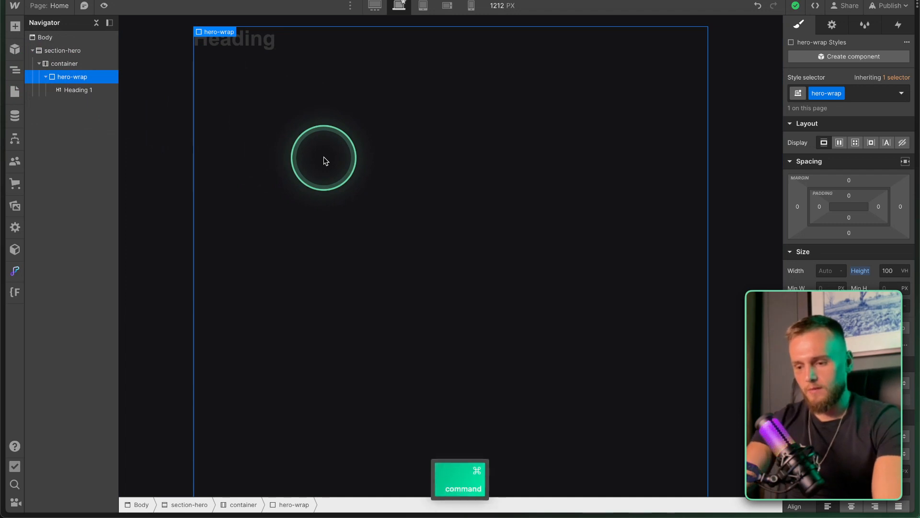
Add a paragraph below the heading, followed by a button.
{"action": "key", "text": "super+e"}
{"action": "type", "text": "pa"}
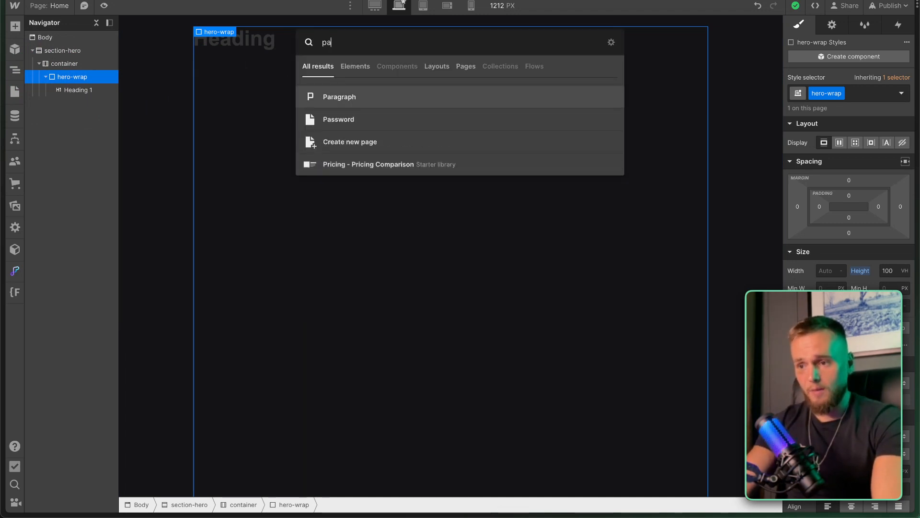
{"action": "left_click", "coordinate": [341, 97]}
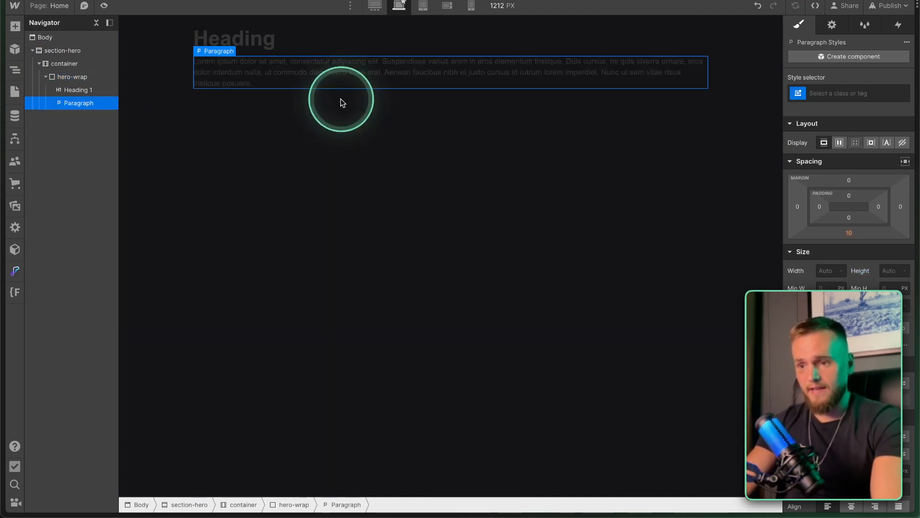
{"action": "left_click", "coordinate": [285, 164]}
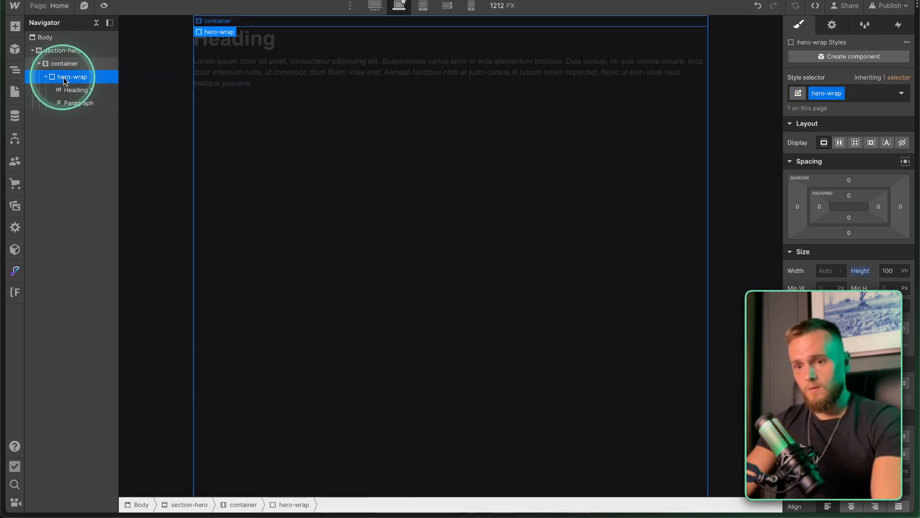
{"action": "key", "text": "super+e"}
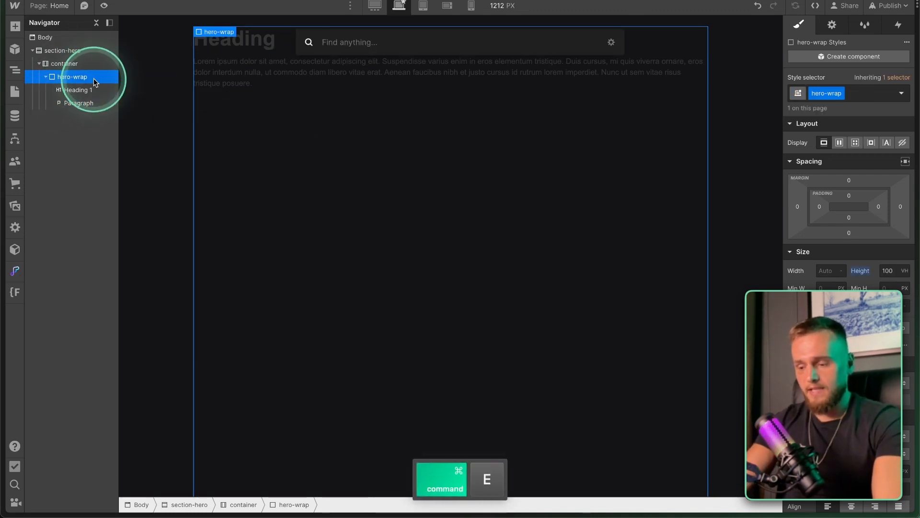
{"action": "type", "text": "but"}
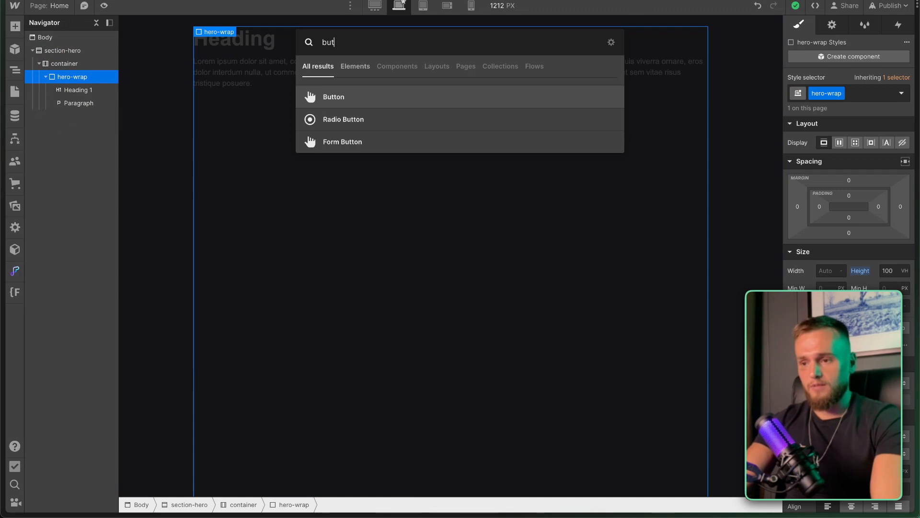
{"action": "key", "text": "Return"}
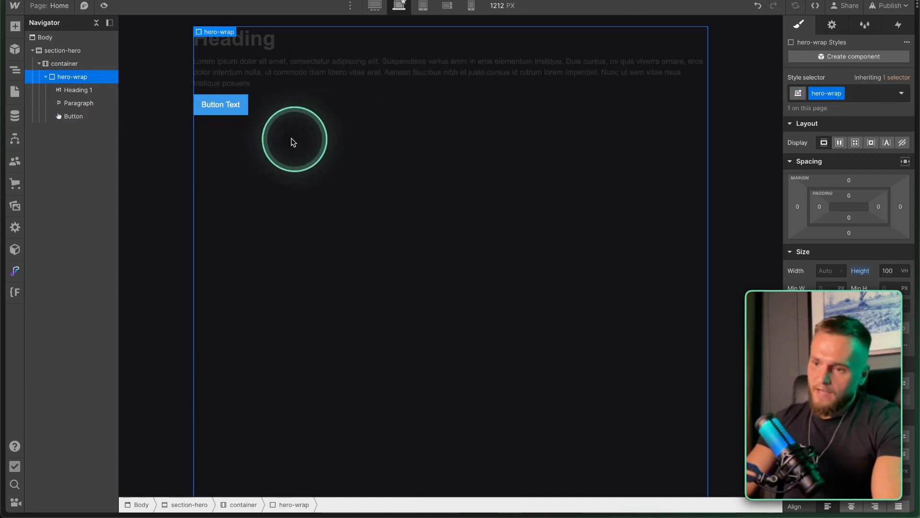
Insert an Image after the button and view the hero with the interface hidden.
{"action": "key", "text": "super+e"}
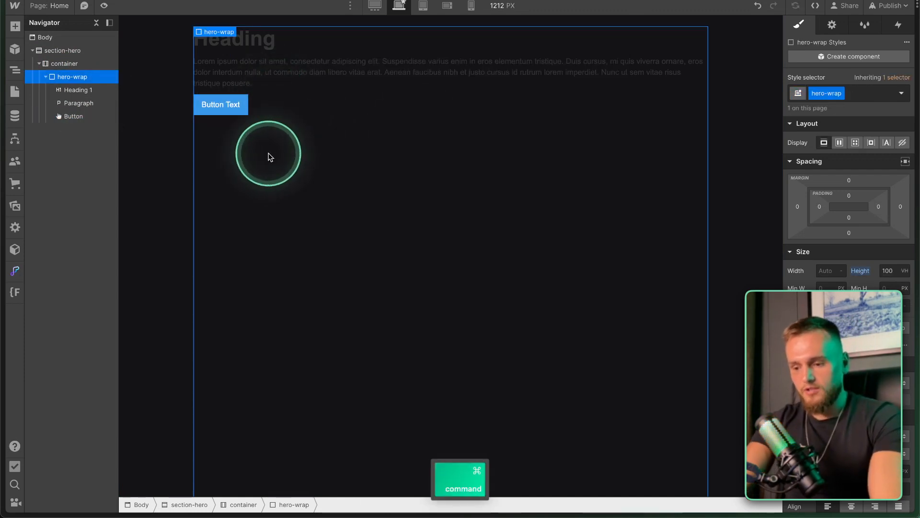
{"action": "type", "text": "im"}
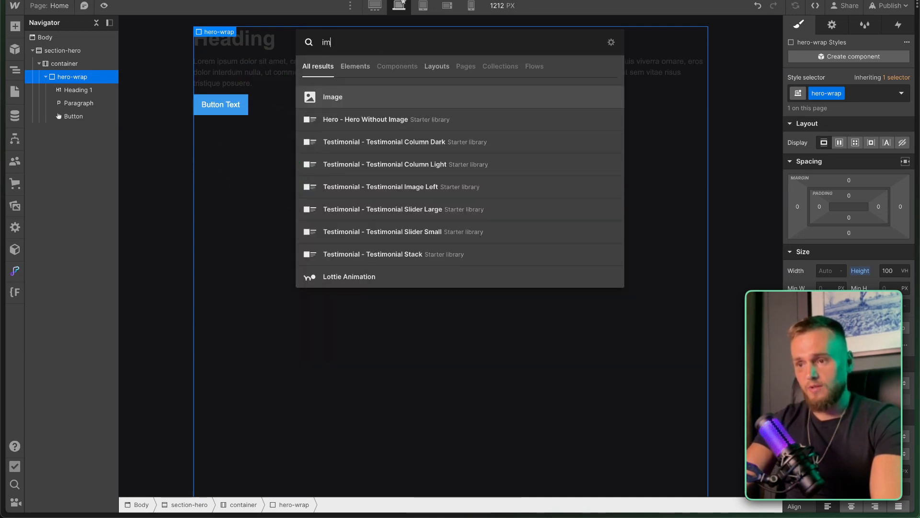
{"action": "key", "text": "Return"}
{"action": "left_click", "coordinate": [219, 252]}
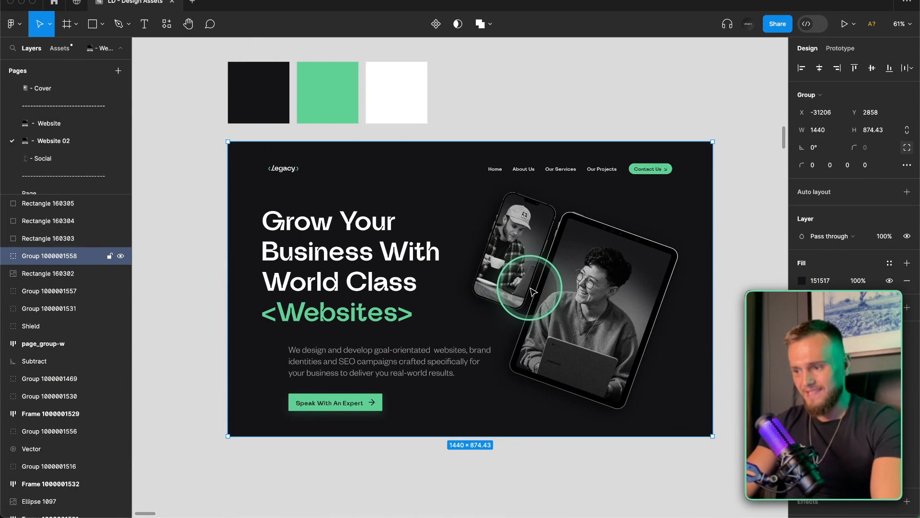
{"action": "key", "text": "super+backslash"}
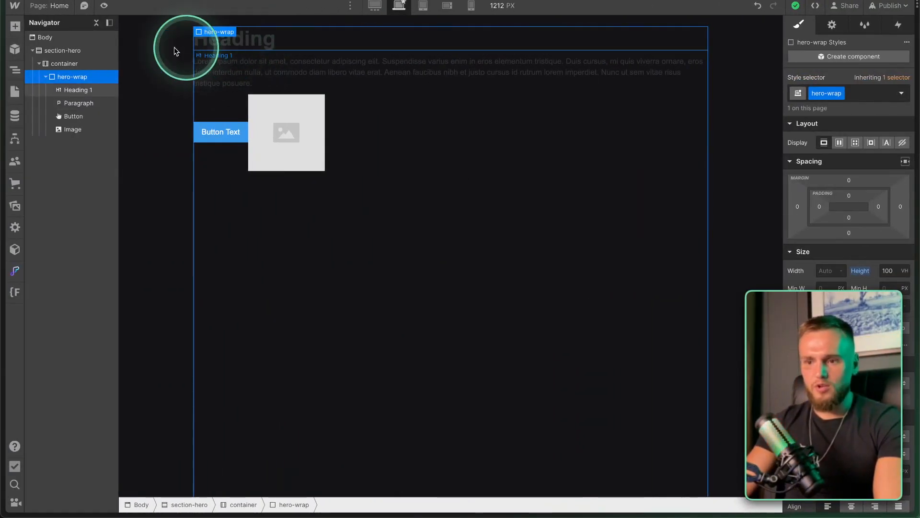
{"action": "left_click", "coordinate": [79, 90]}
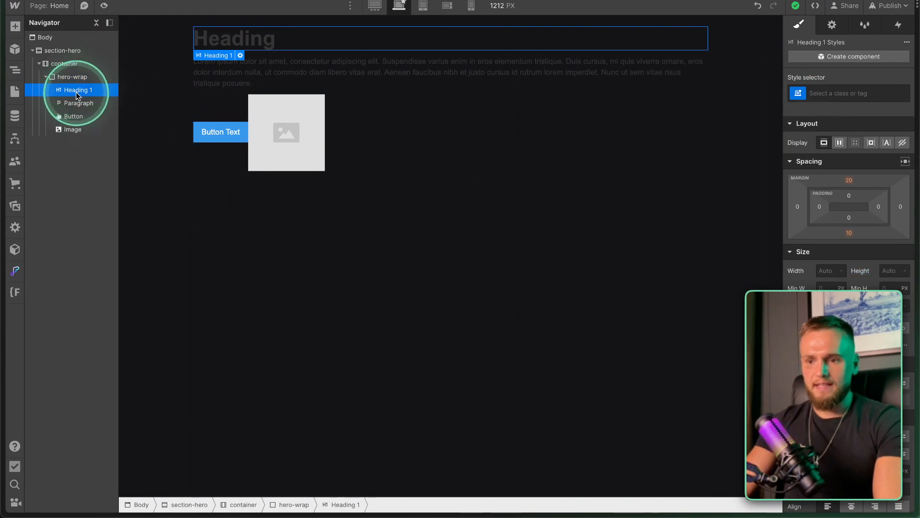
Wrap Heading 1 in a new div block with the class hero-left-wrap.
{"action": "right_click", "coordinate": [210, 58]}
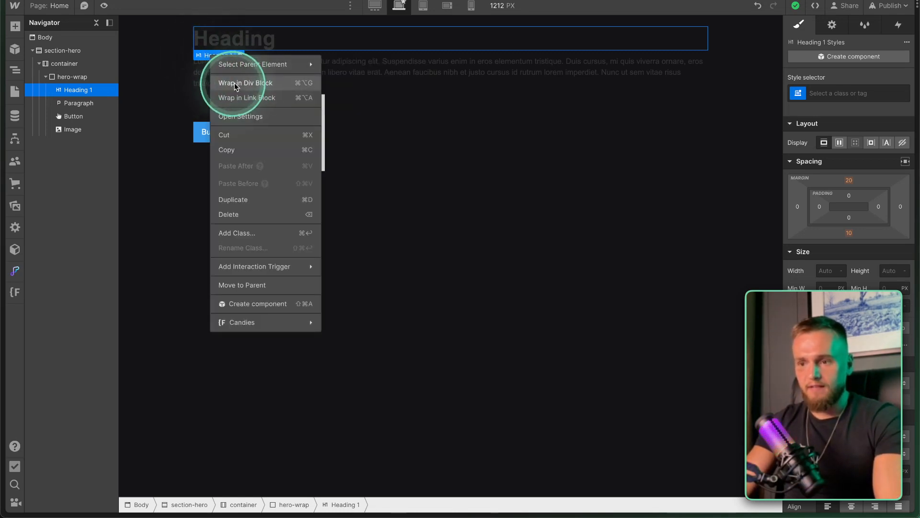
{"action": "left_click", "coordinate": [250, 87]}
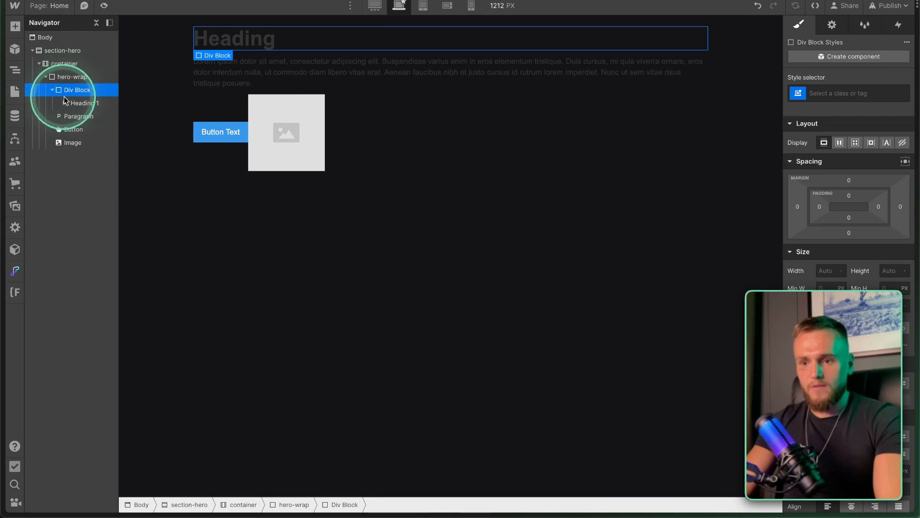
{"action": "left_click", "coordinate": [75, 103]}
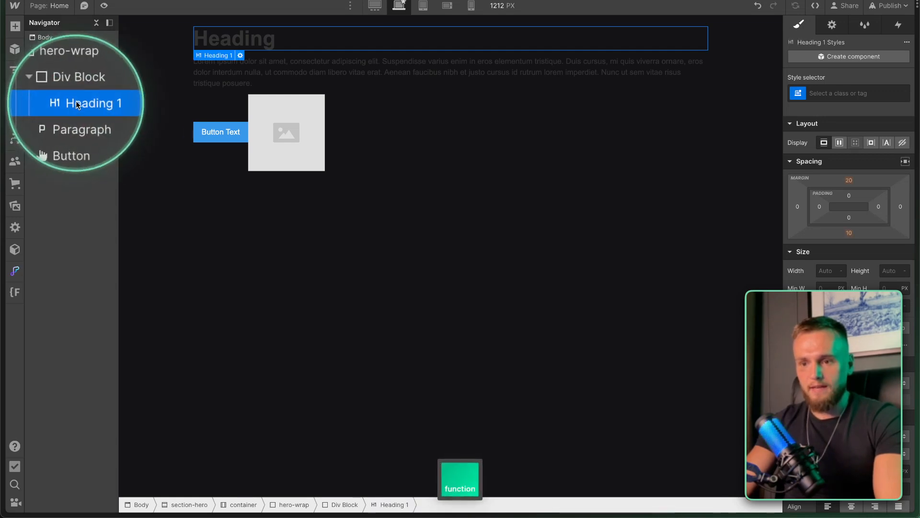
{"action": "left_click", "coordinate": [70, 91]}
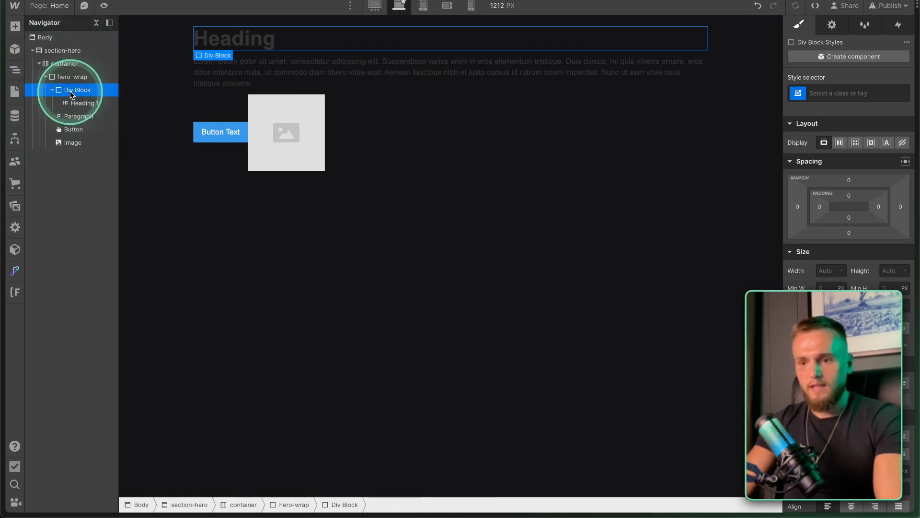
{"action": "left_click", "coordinate": [823, 93]}
{"action": "type", "text": "hero-"}
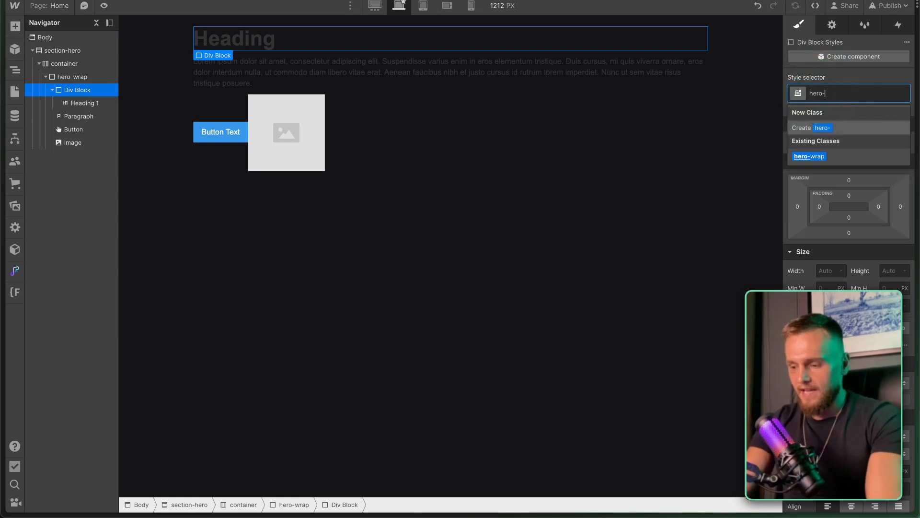
{"action": "type", "text": "left-wrap"}
{"action": "key", "text": "Return"}
Move the paragraph and button into hero-left-wrap, then set hero-wrap to Display Flex.
{"action": "left_click", "coordinate": [74, 116]}
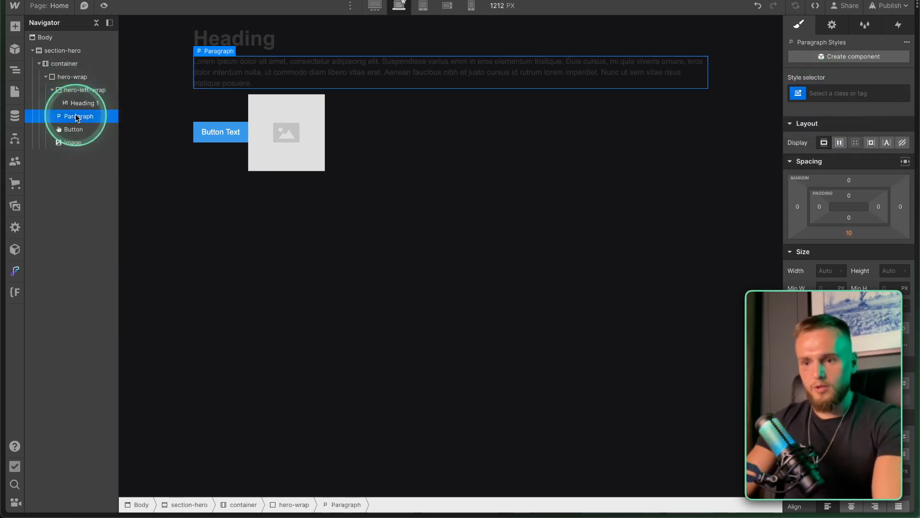
{"action": "left_click_drag", "start_coordinate": [76, 102], "coordinate": [77, 117]}
{"action": "left_click", "coordinate": [76, 115]}
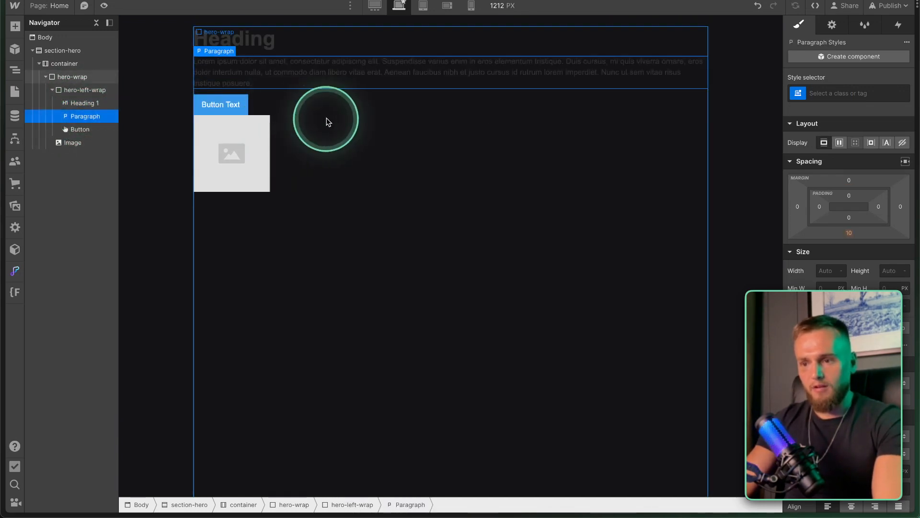
{"action": "left_click", "coordinate": [84, 143]}
{"action": "left_click", "coordinate": [49, 91]}
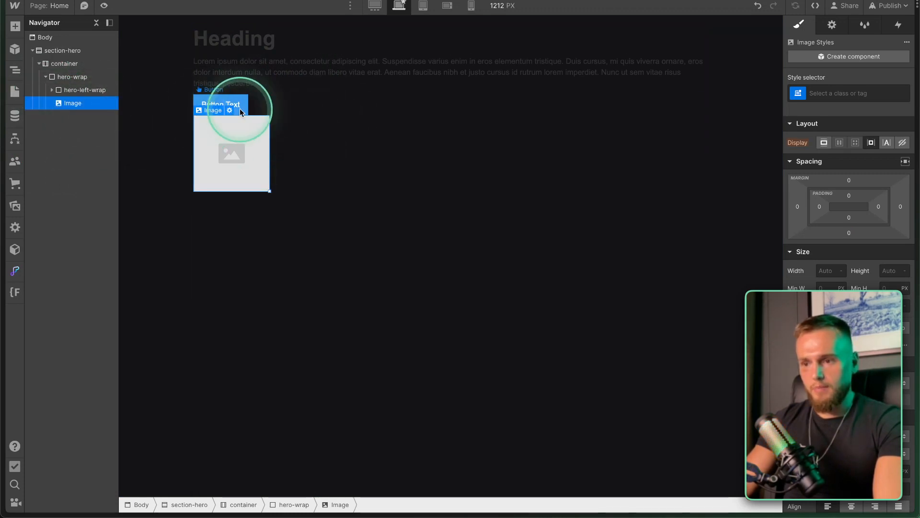
{"action": "left_click", "coordinate": [73, 81]}
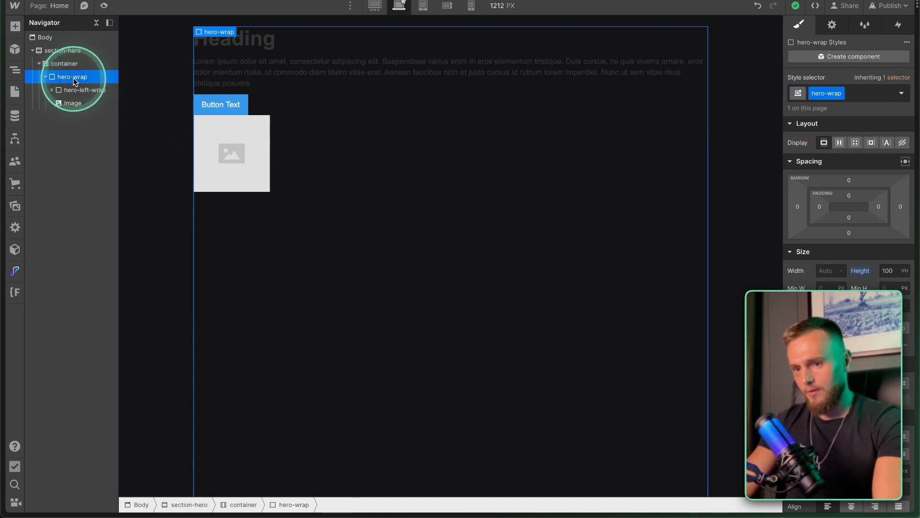
{"action": "left_click", "coordinate": [839, 144]}
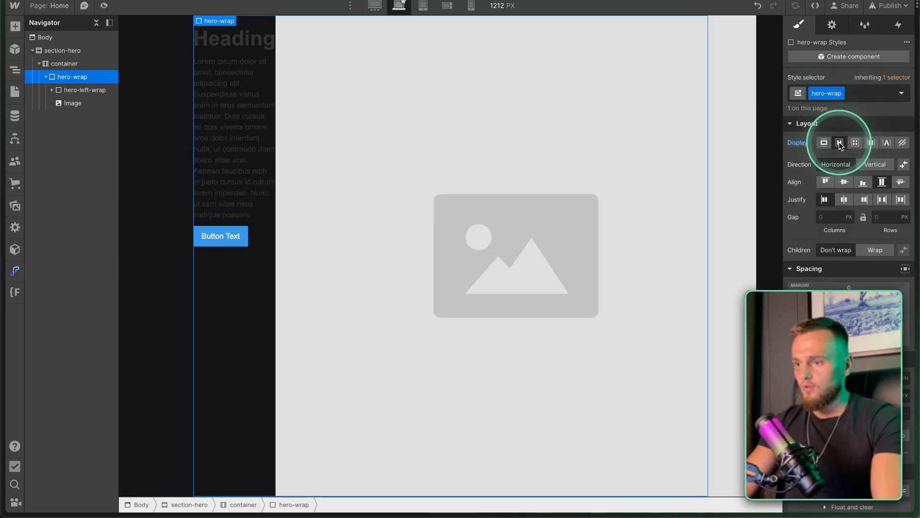
Try hero-wrap's flex direction, alignment and justify options to compare image placements.
{"action": "left_click", "coordinate": [873, 164]}
{"action": "left_click", "coordinate": [834, 164]}
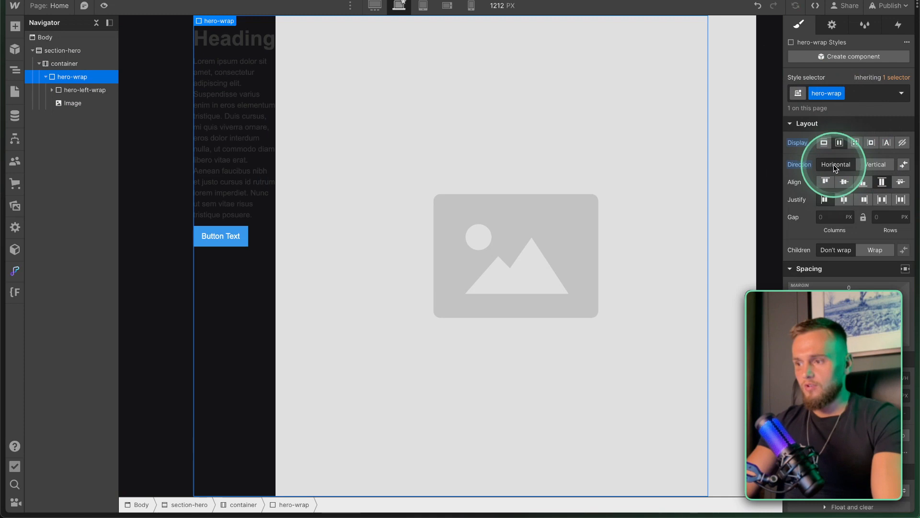
{"action": "left_click", "coordinate": [873, 165]}
{"action": "left_click", "coordinate": [825, 182]}
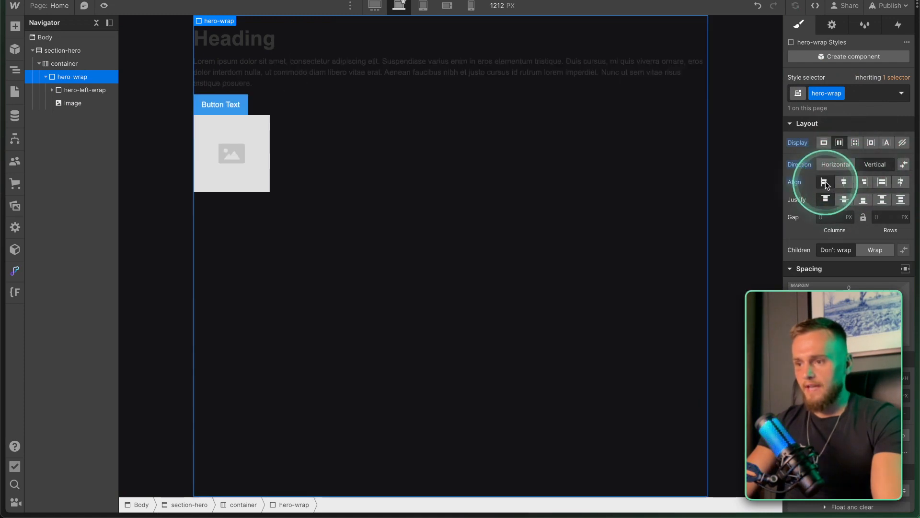
{"action": "left_click", "coordinate": [843, 182]}
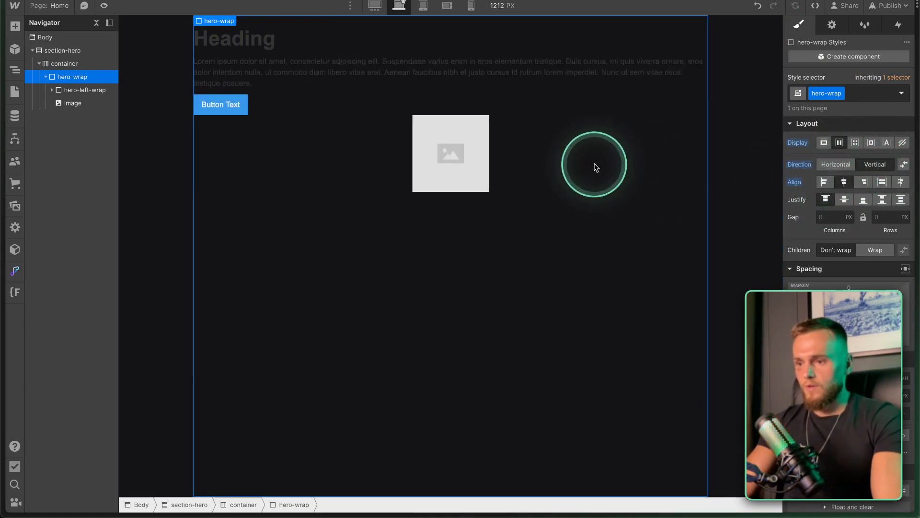
{"action": "left_click", "coordinate": [864, 183]}
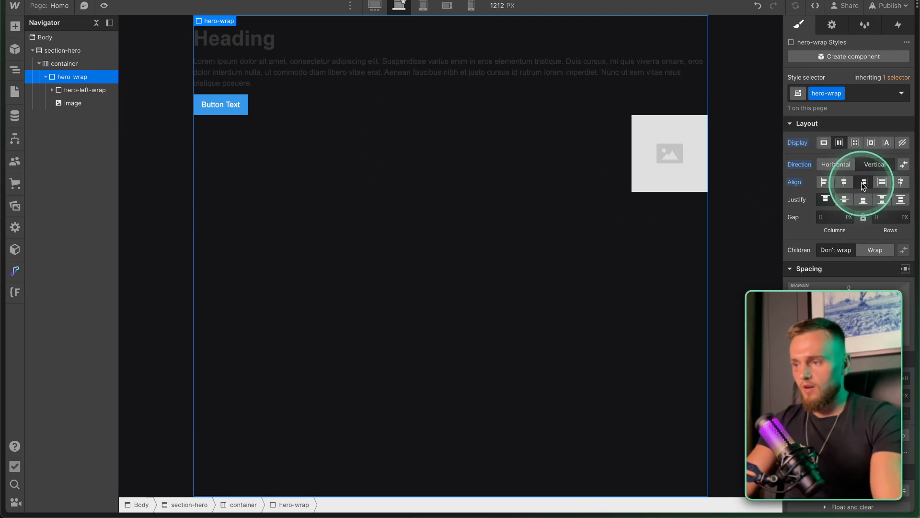
{"action": "left_click", "coordinate": [881, 183]}
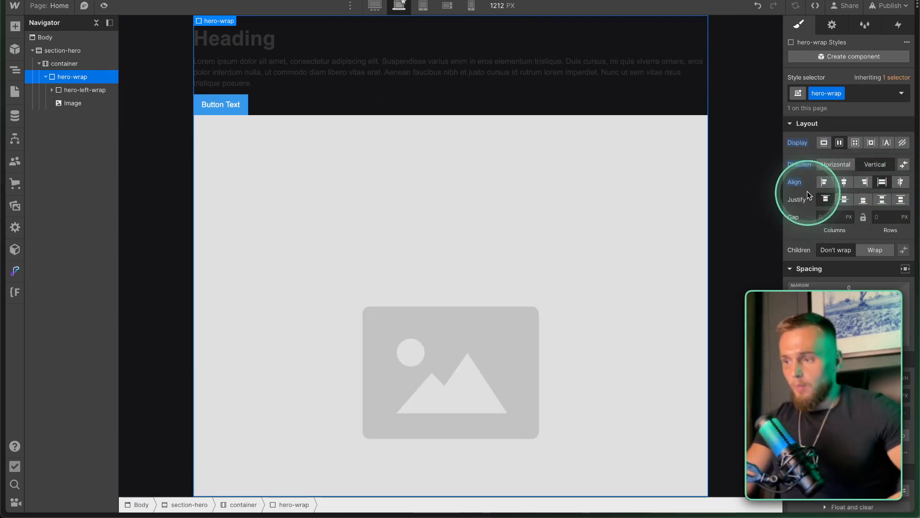
{"action": "left_click", "coordinate": [844, 200]}
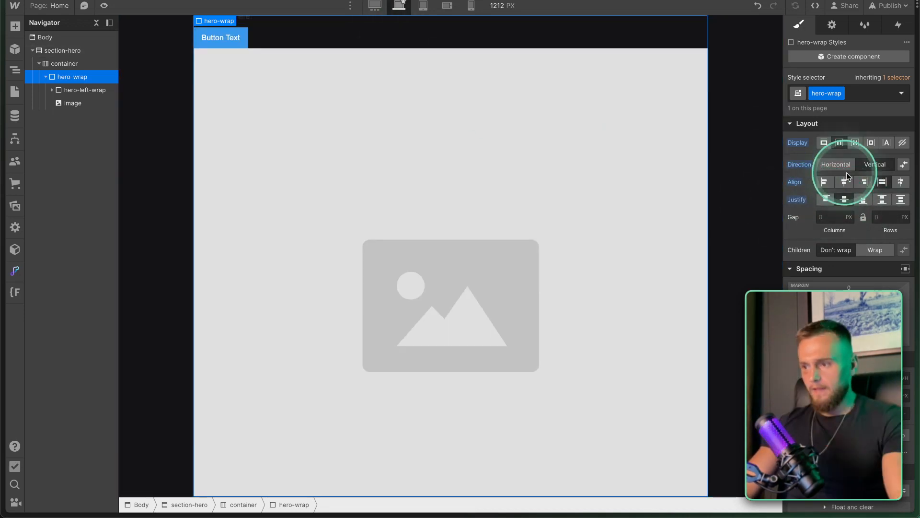
{"action": "left_click", "coordinate": [862, 200]}
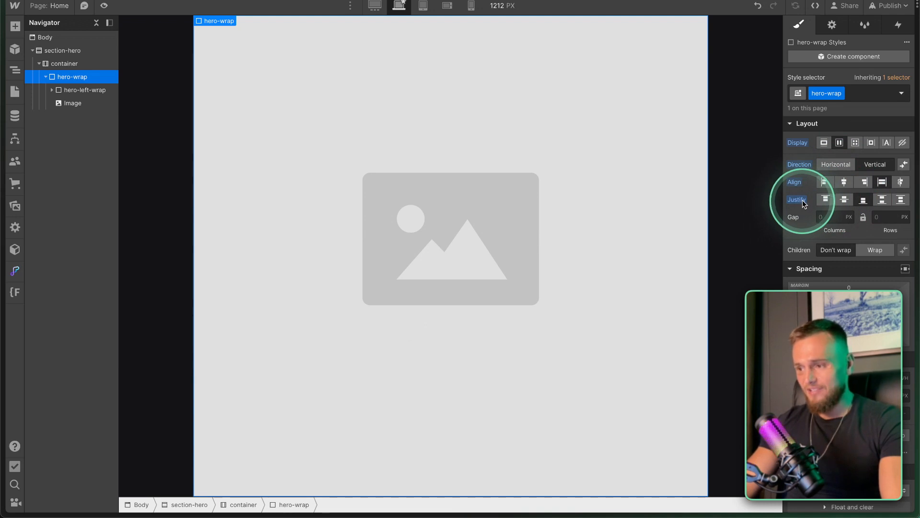
{"action": "key", "text": "fn"}
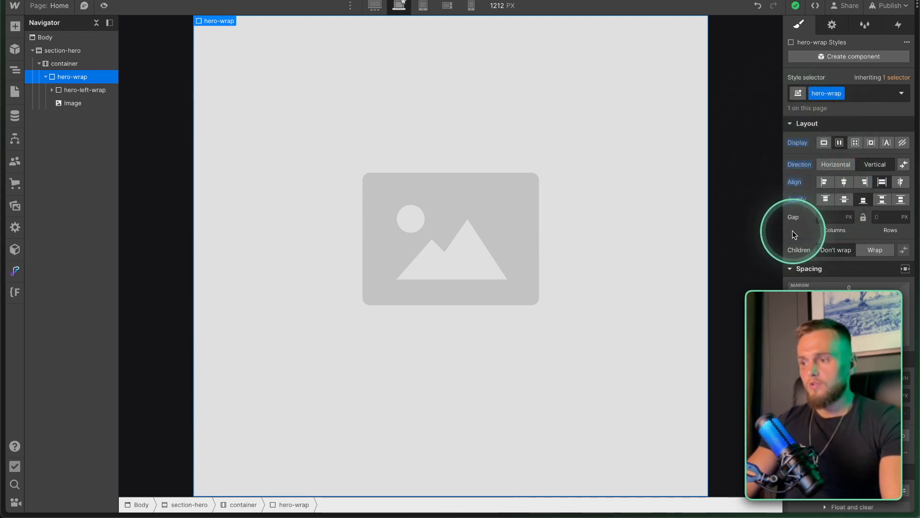
Reset justify, direction and display so hero-wrap returns to a block layout.
{"action": "key", "text": "alt"}
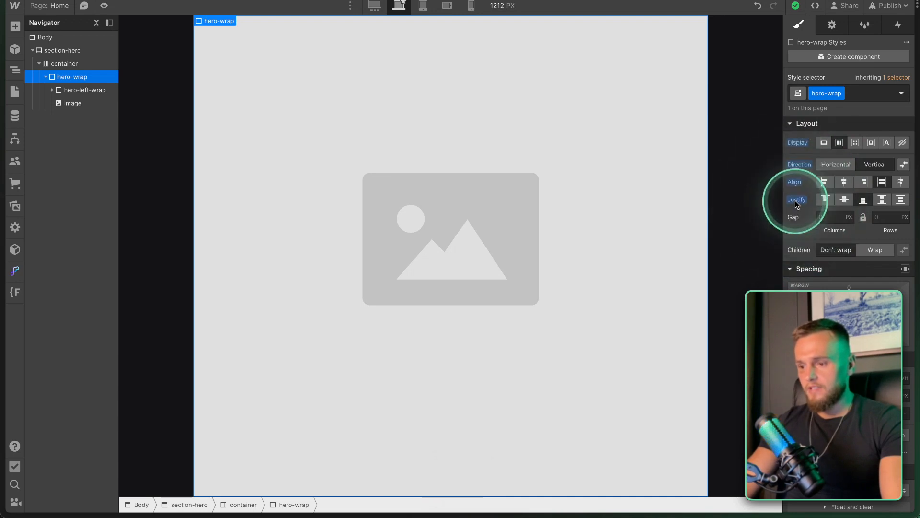
{"action": "left_click", "coordinate": [796, 200], "text": "alt"}
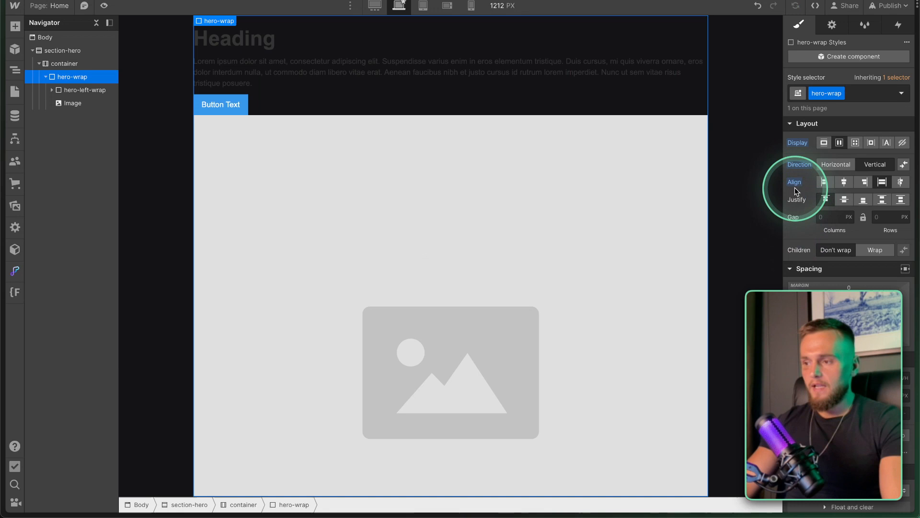
{"action": "scroll", "coordinate": [825, 207], "scroll_direction": "down", "scroll_amount": 10}
{"action": "scroll", "coordinate": [825, 209], "scroll_direction": "up", "scroll_amount": 6}
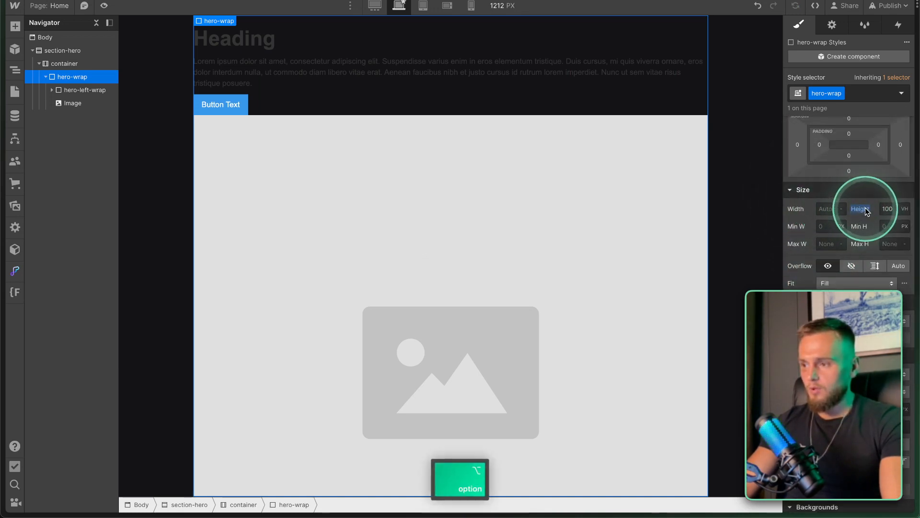
{"action": "key", "text": "super+z"}
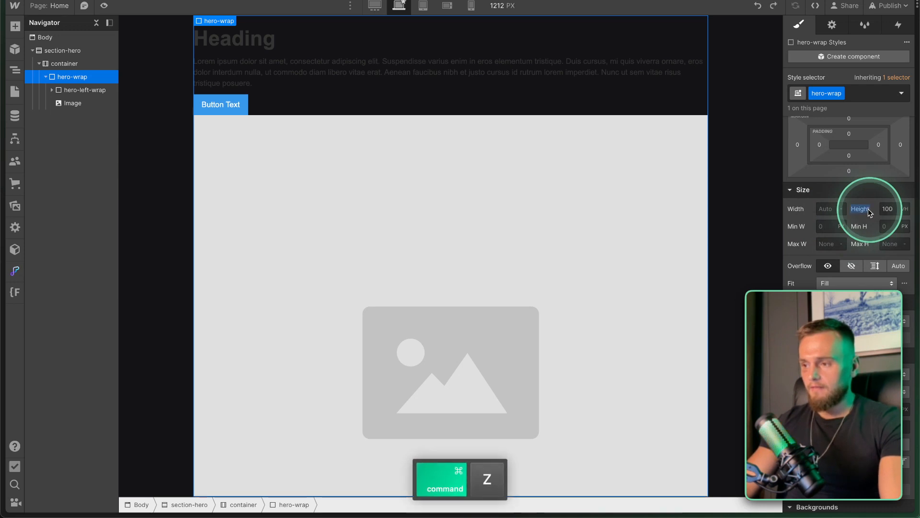
{"action": "scroll", "coordinate": [843, 211], "scroll_direction": "up", "scroll_amount": 5}
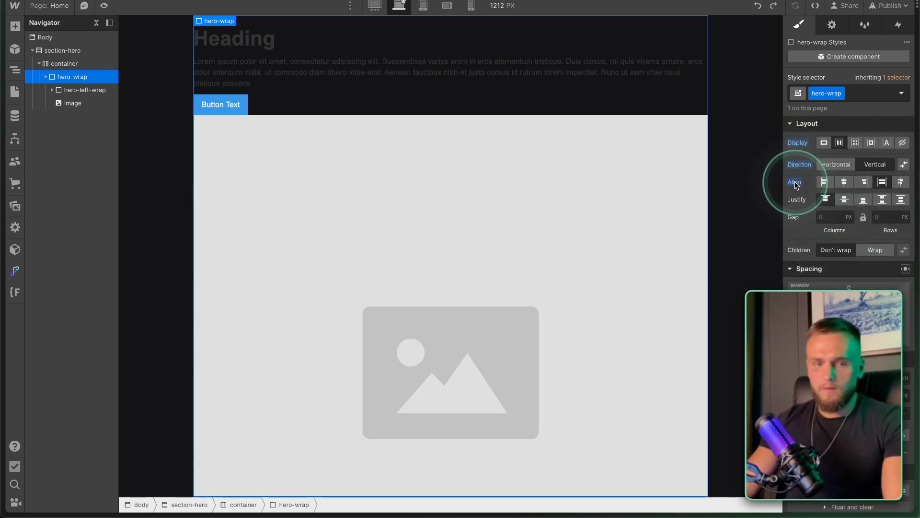
{"action": "left_click", "coordinate": [798, 165], "text": "alt"}
{"action": "left_click", "coordinate": [797, 143], "text": "alt"}
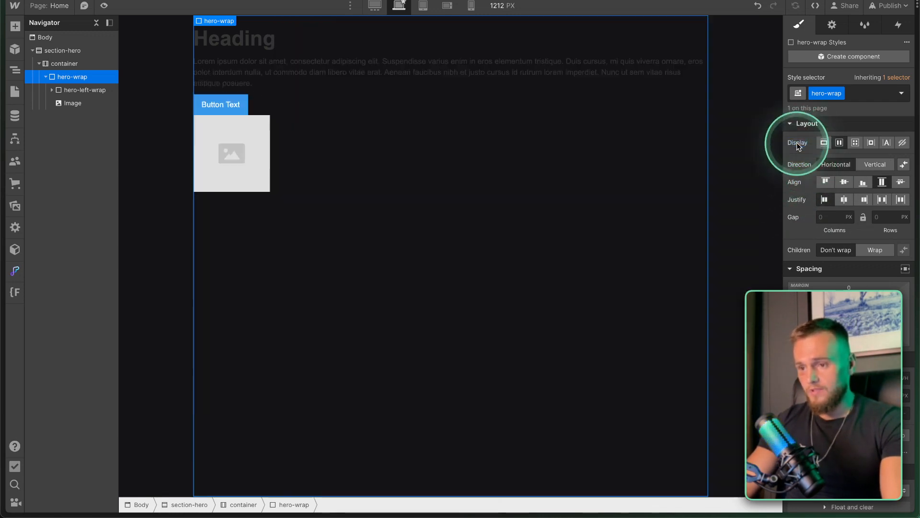
Switch hero-wrap's display to a grid layout.
{"action": "left_click", "coordinate": [840, 142]}
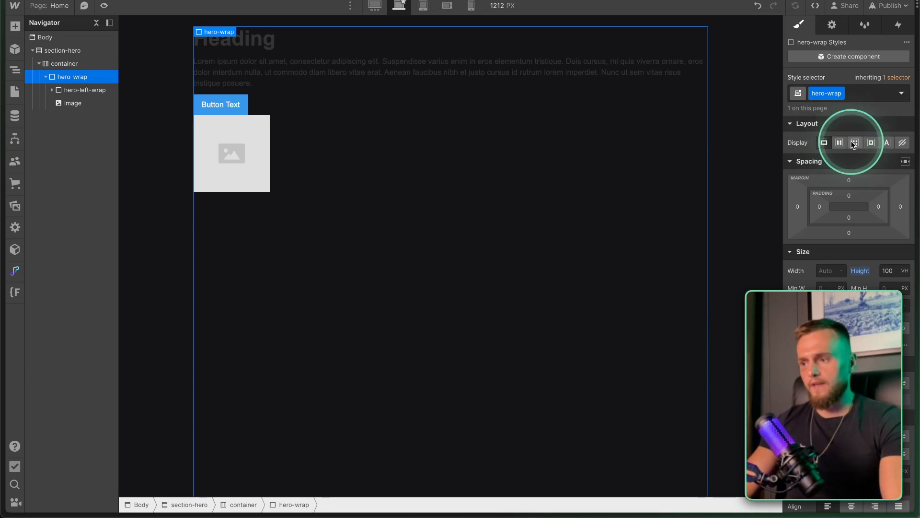
{"action": "left_click", "coordinate": [844, 143], "text": "alt"}
{"action": "left_click", "coordinate": [856, 143]}
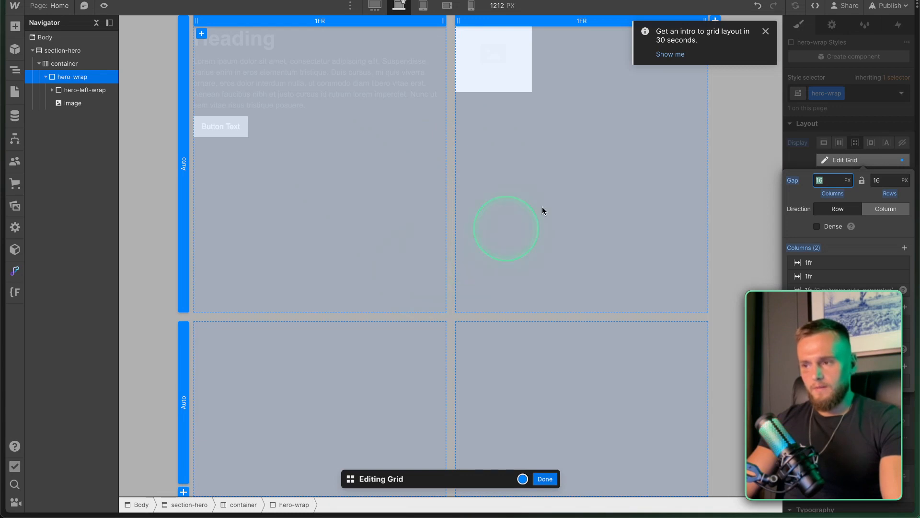
{"action": "left_click", "coordinate": [765, 32]}
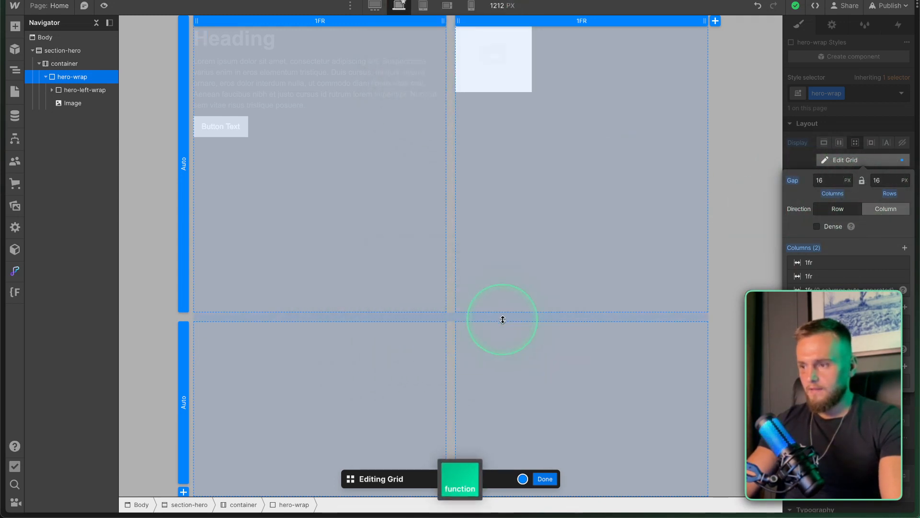
Set 32 px column and row gaps and delete the second grid row.
{"action": "left_click", "coordinate": [822, 179]}
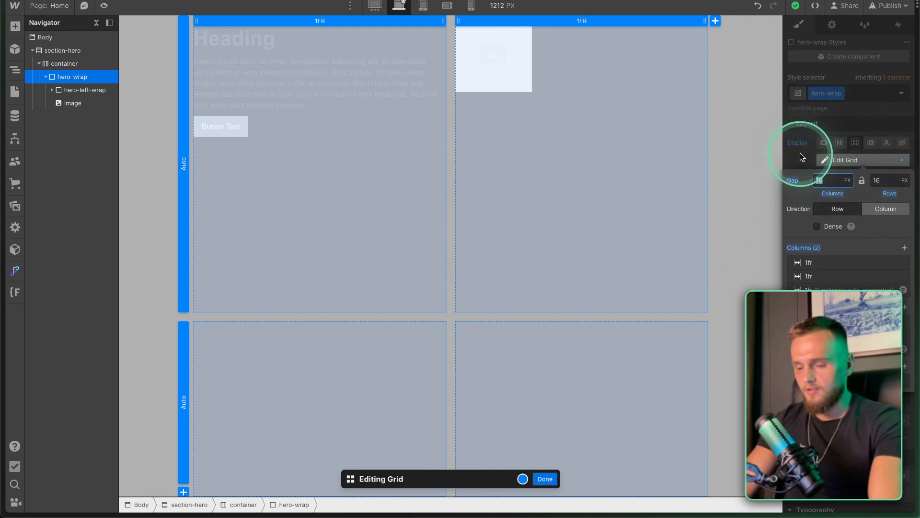
{"action": "type", "text": "32"}
{"action": "left_click", "coordinate": [879, 180]}
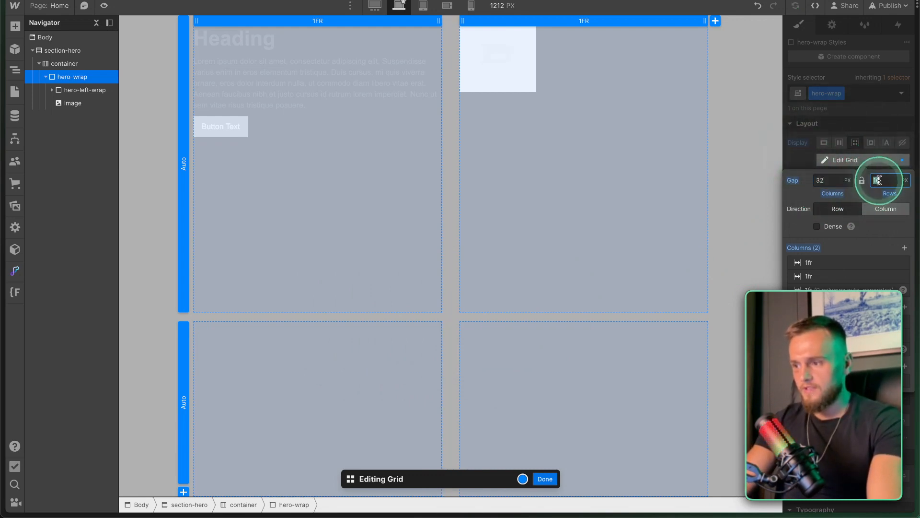
{"action": "type", "text": "32"}
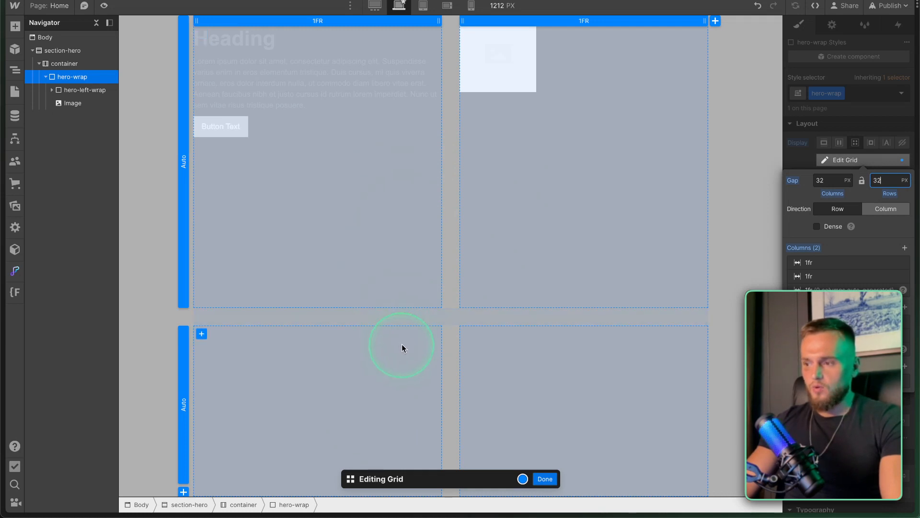
{"action": "key", "text": "fn"}
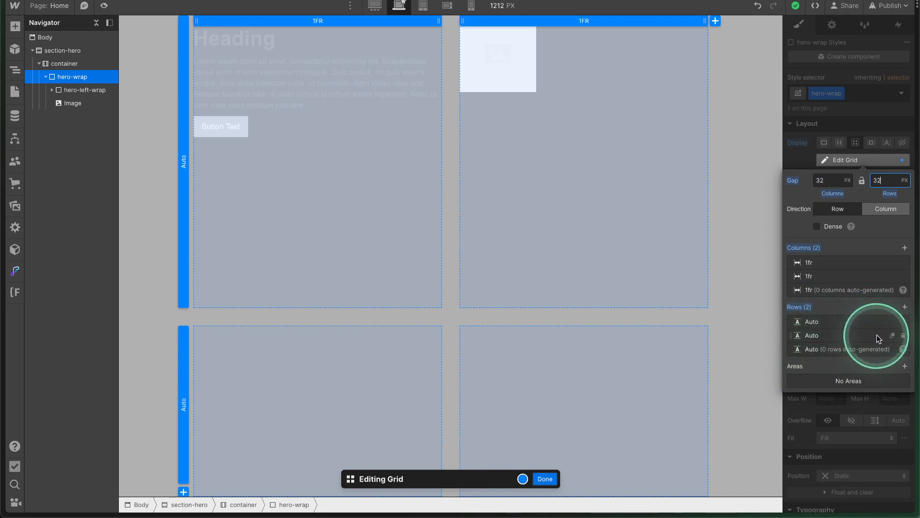
{"action": "left_click", "coordinate": [903, 337]}
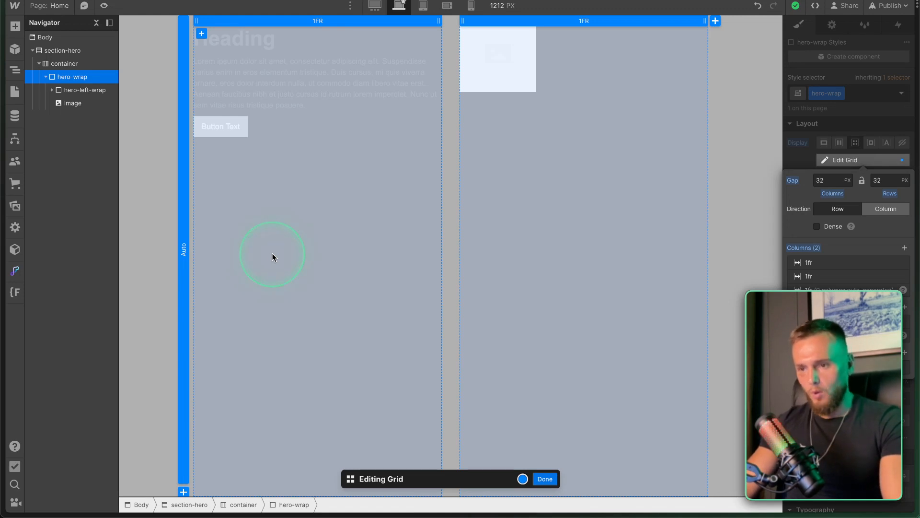
{"action": "left_click", "coordinate": [545, 478]}
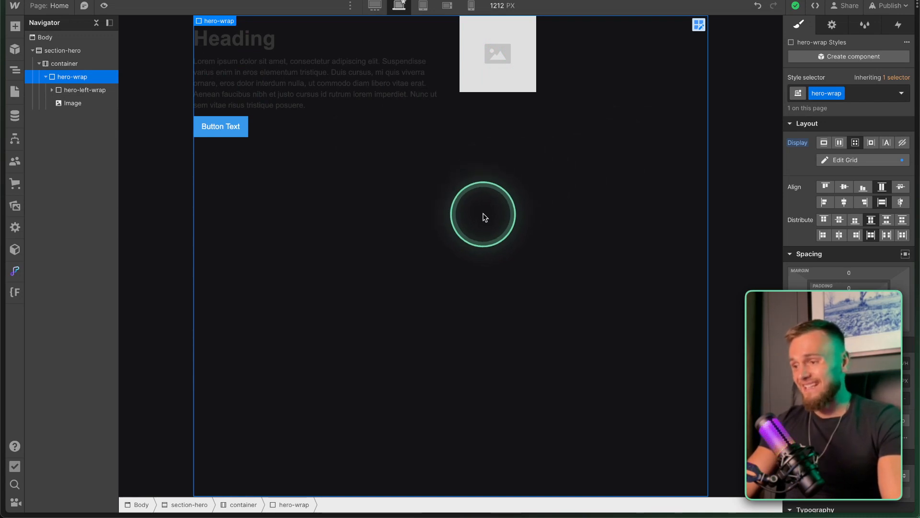
{"action": "left_click", "coordinate": [902, 142]}
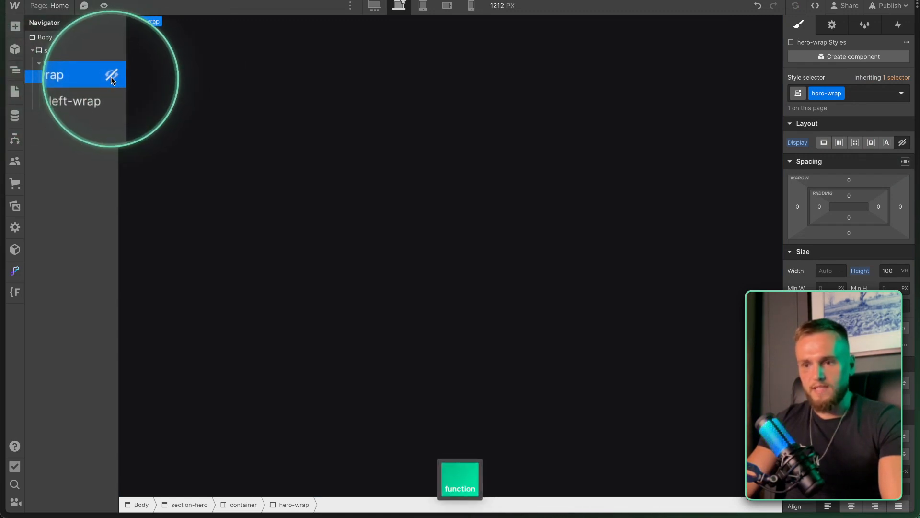
{"action": "right_click", "coordinate": [798, 143]}
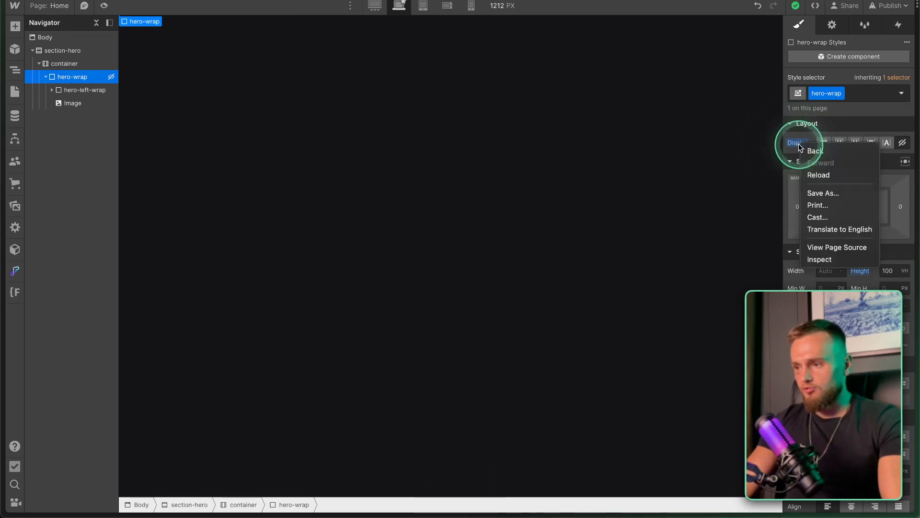
{"action": "left_click", "coordinate": [794, 143]}
{"action": "right_click", "coordinate": [796, 144]}
{"action": "left_click", "coordinate": [796, 144]}
{"action": "left_click", "coordinate": [797, 143], "text": "alt"}
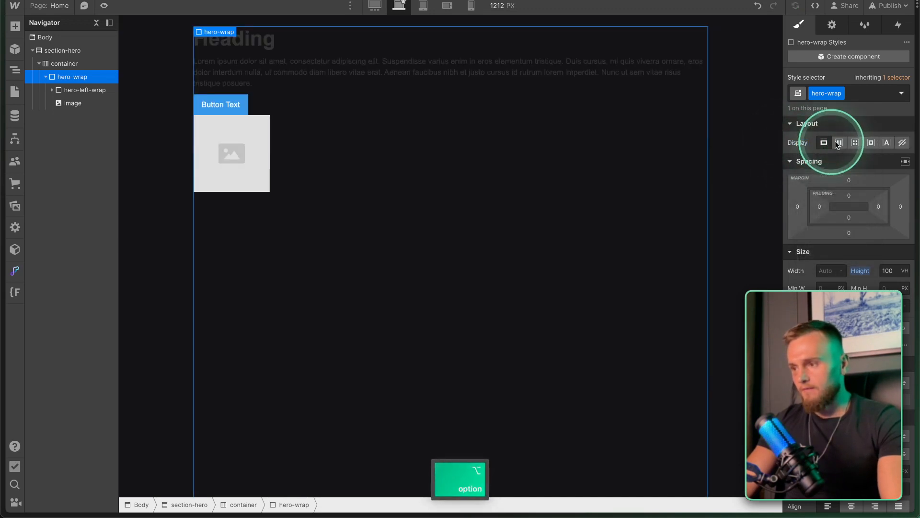
{"action": "left_click", "coordinate": [855, 143]}
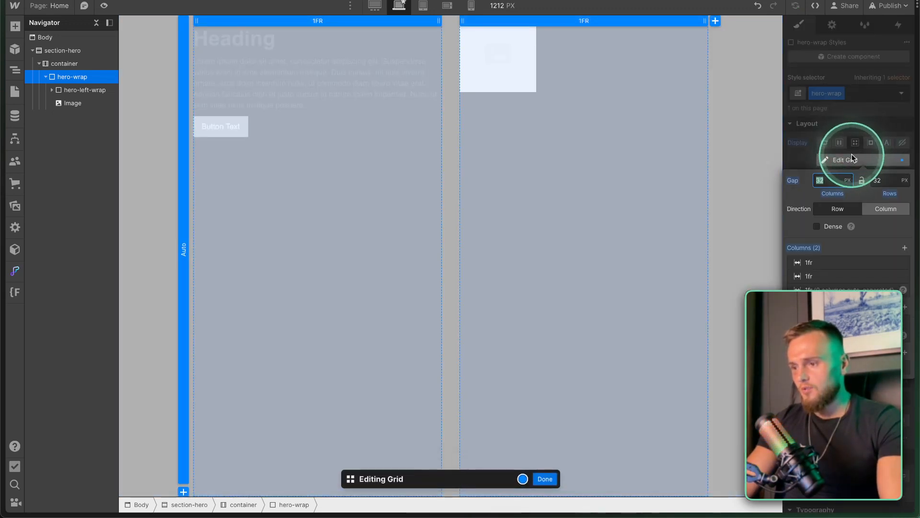
{"action": "left_click", "coordinate": [545, 481]}
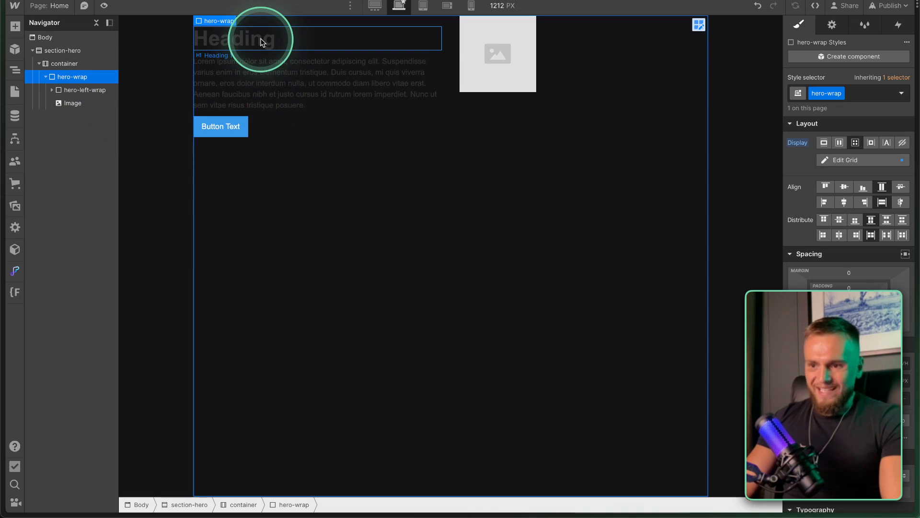
{"action": "scroll", "coordinate": [790, 245], "scroll_direction": "down", "scroll_amount": 2}
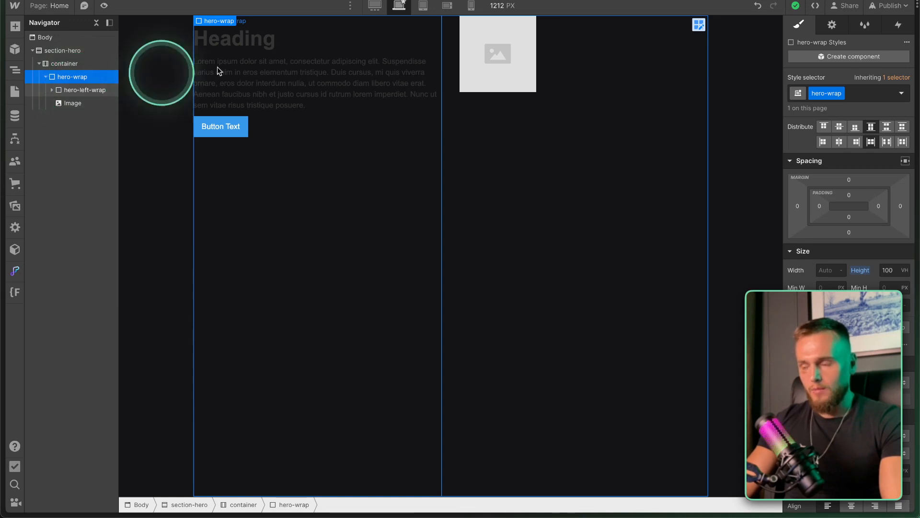
{"action": "scroll", "coordinate": [847, 185], "scroll_direction": "down", "scroll_amount": 2}
{"action": "scroll", "coordinate": [844, 182], "scroll_direction": "up", "scroll_amount": 2}
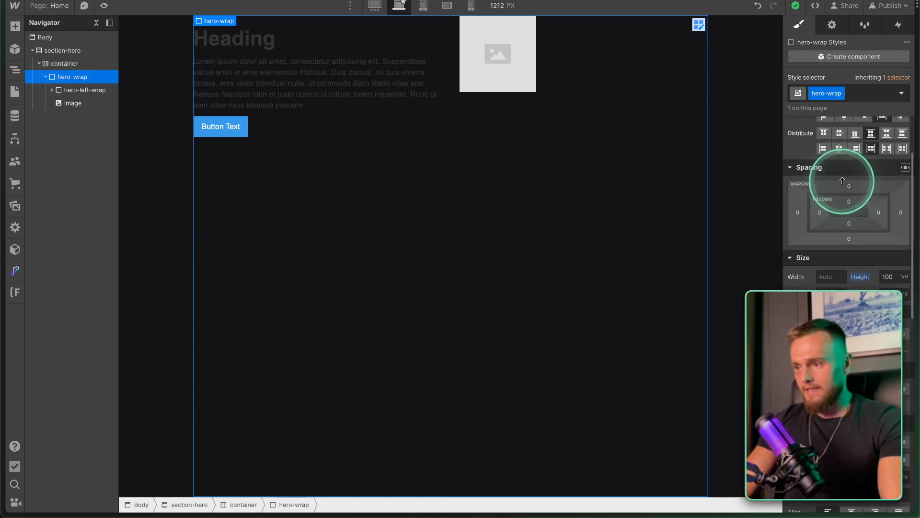
Set hero-left-wrap's grid child Align to Center so the text block sits mid-cell.
{"action": "left_click", "coordinate": [85, 90]}
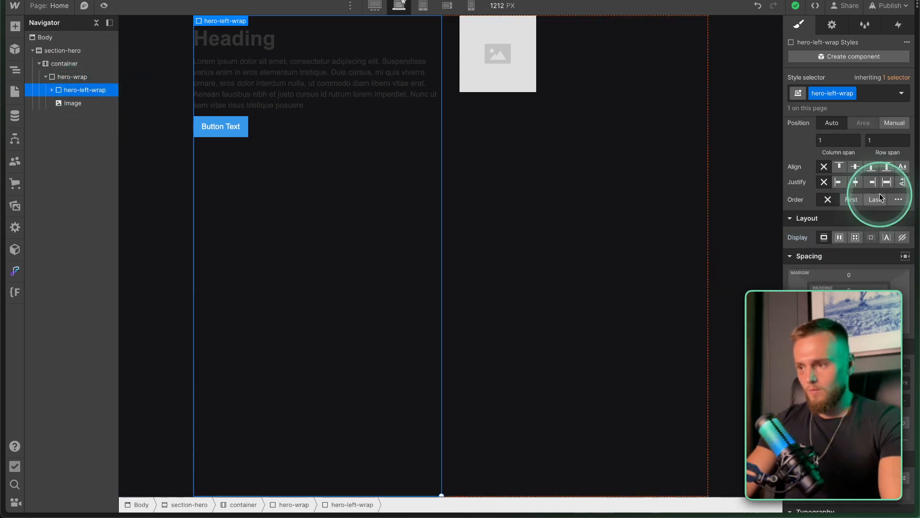
{"action": "scroll", "coordinate": [879, 194], "scroll_direction": "up", "scroll_amount": 1}
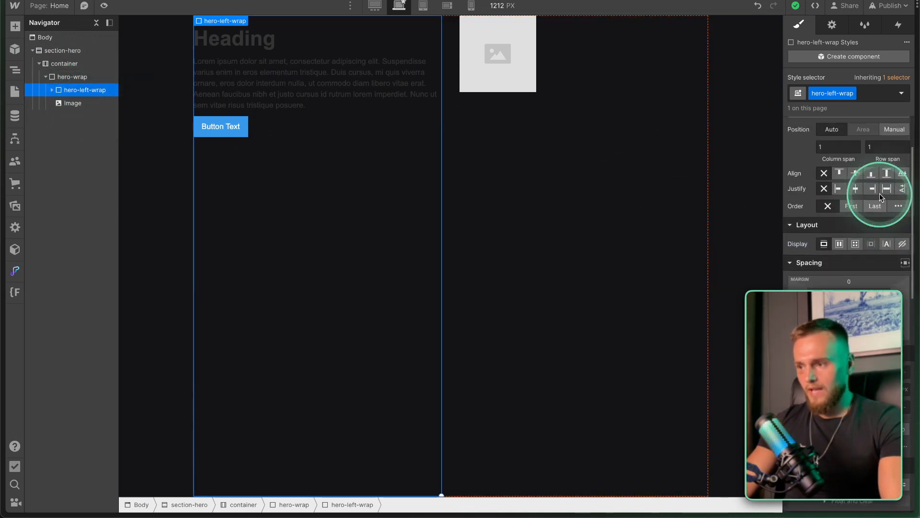
{"action": "left_click", "coordinate": [852, 170]}
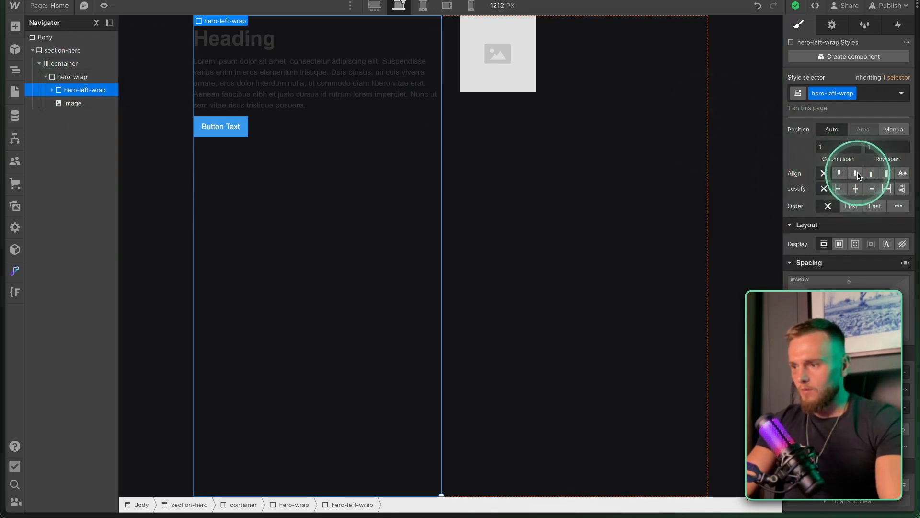
{"action": "left_click", "coordinate": [855, 172]}
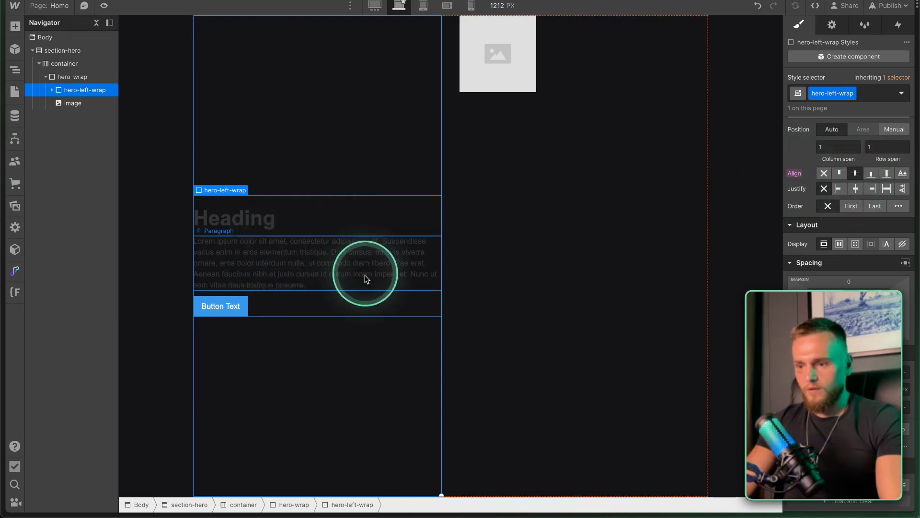
{"action": "left_click", "coordinate": [70, 101]}
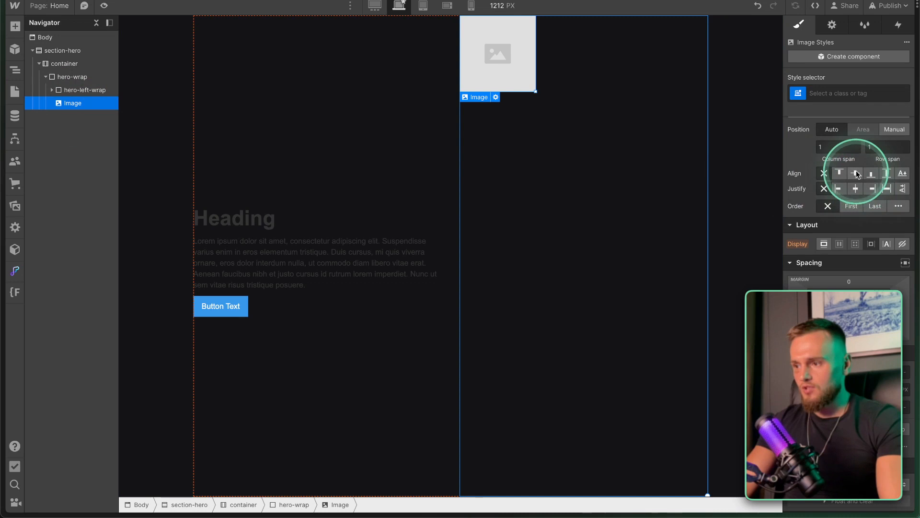
Centre the image vertically in its cell and set its width to 100%.
{"action": "key", "text": "fn"}
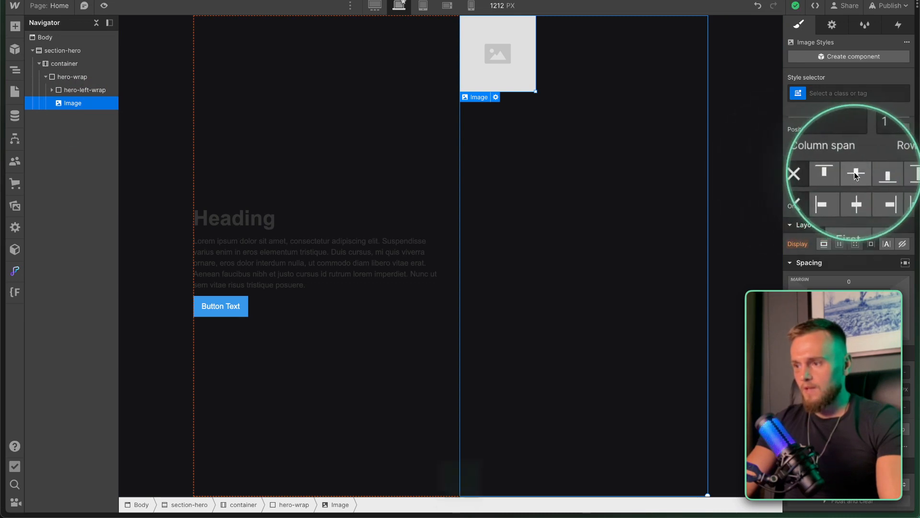
{"action": "left_click", "coordinate": [853, 171]}
{"action": "scroll", "coordinate": [863, 244], "scroll_direction": "down", "scroll_amount": 2}
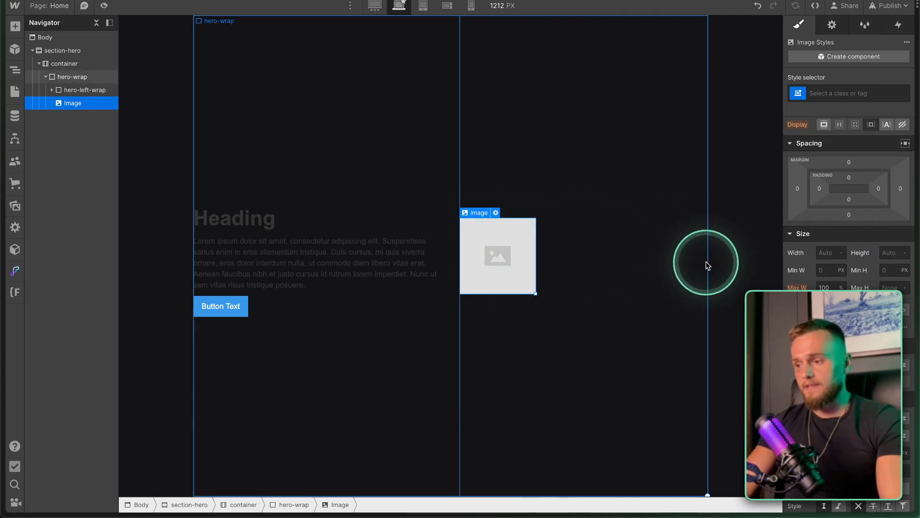
{"action": "left_click", "coordinate": [826, 252]}
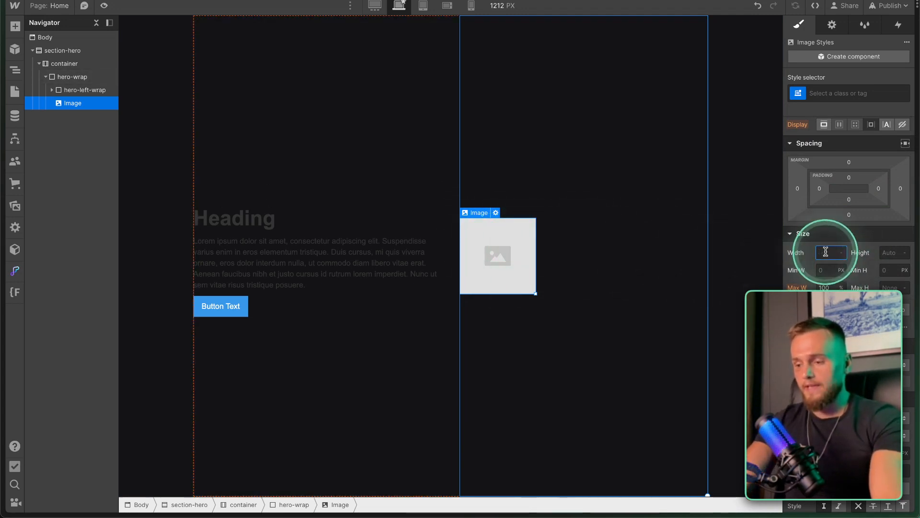
{"action": "type", "text": "100%"}
{"action": "key", "text": "Return"}
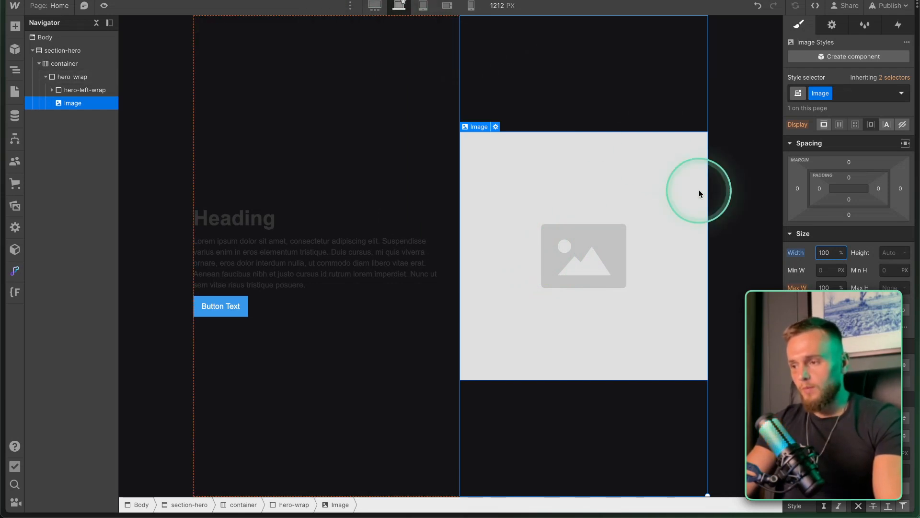
Preview the layout at 1920 px and mobile landscape widths, then return to 1212 px.
{"action": "left_click", "coordinate": [376, 6]}
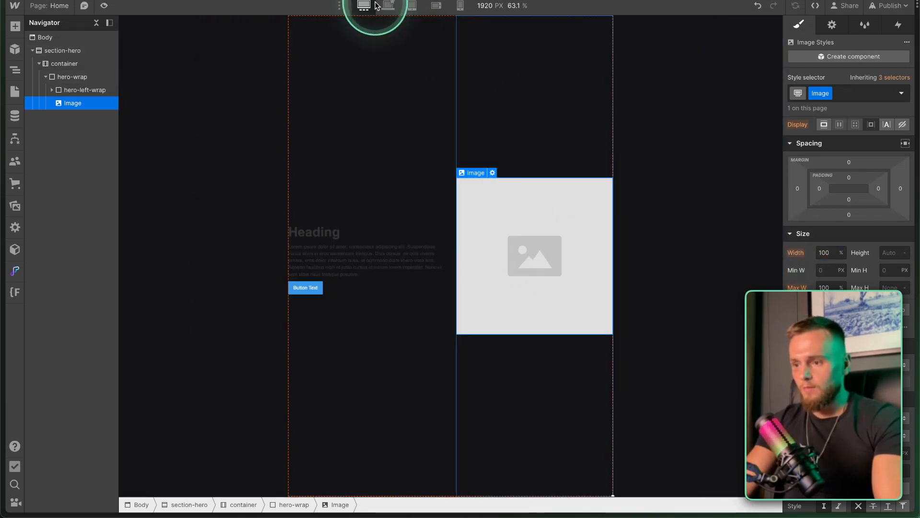
{"action": "left_click", "coordinate": [396, 9]}
{"action": "left_click", "coordinate": [447, 6]}
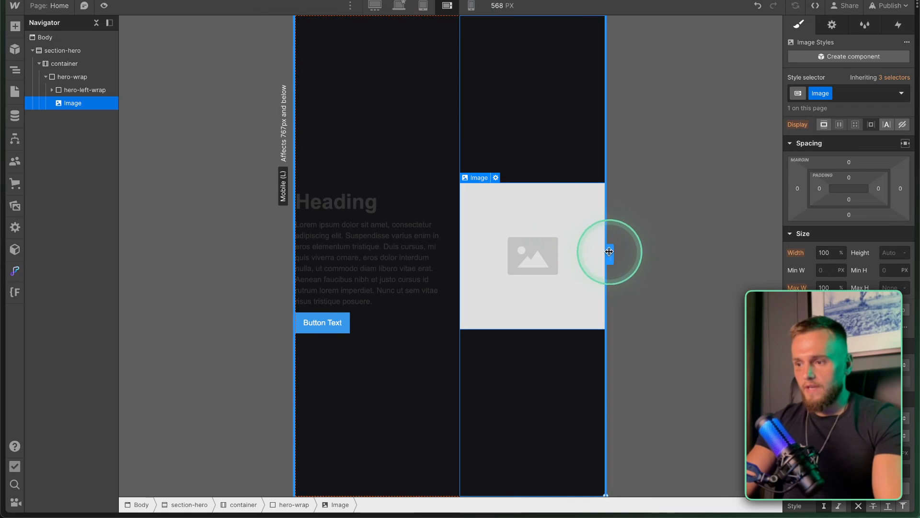
{"action": "left_click_drag", "start_coordinate": [608, 253], "coordinate": [582, 254]}
{"action": "left_click", "coordinate": [399, 6]}
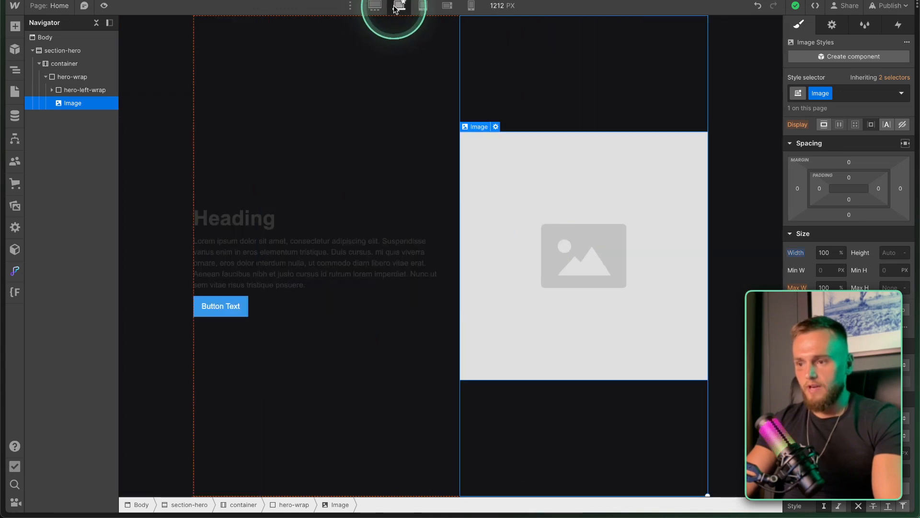
Try 50 px and 250 px image widths, checking the 1920 px and tablet breakpoints.
{"action": "left_click", "coordinate": [827, 252]}
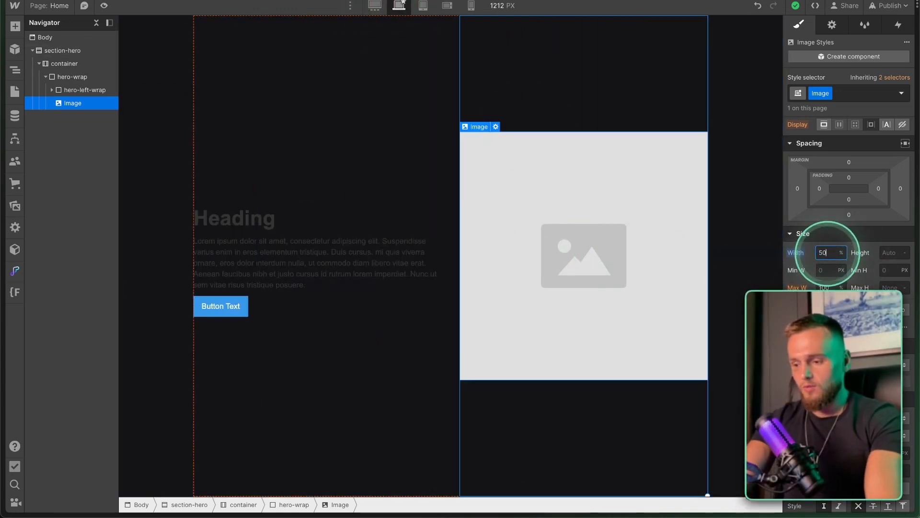
{"action": "key", "text": "Return"}
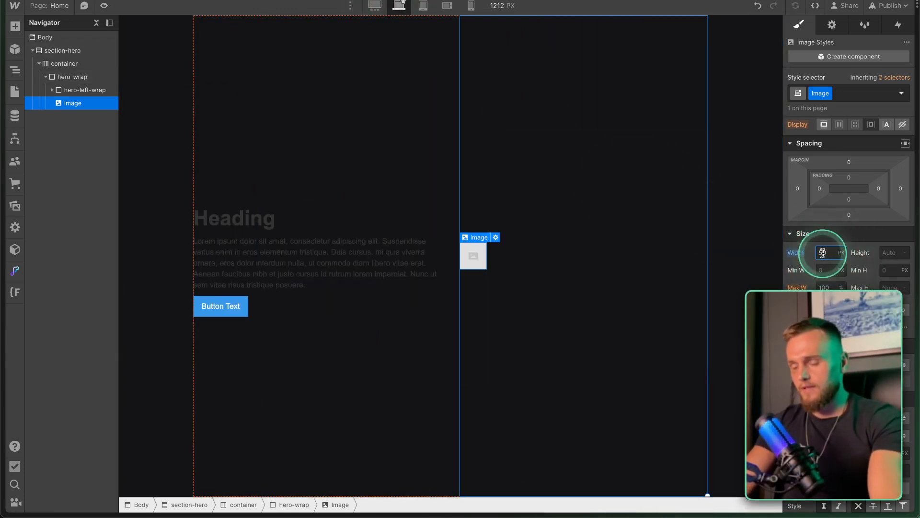
{"action": "key", "text": "Return"}
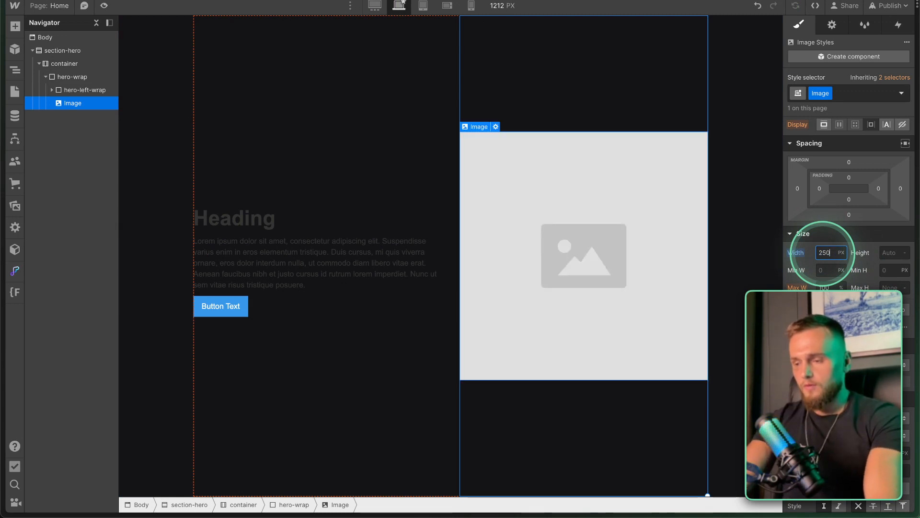
{"action": "key", "text": "Return"}
{"action": "left_click", "coordinate": [375, 5]}
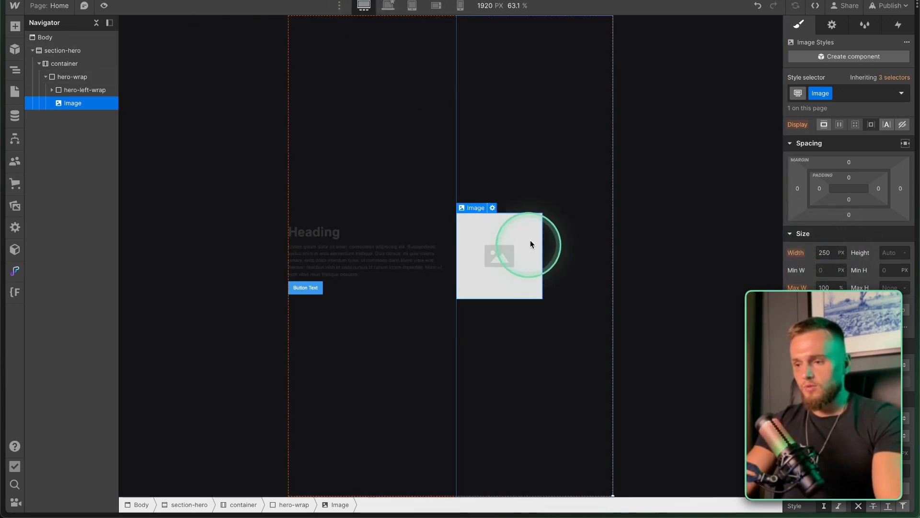
{"action": "left_click", "coordinate": [388, 5]}
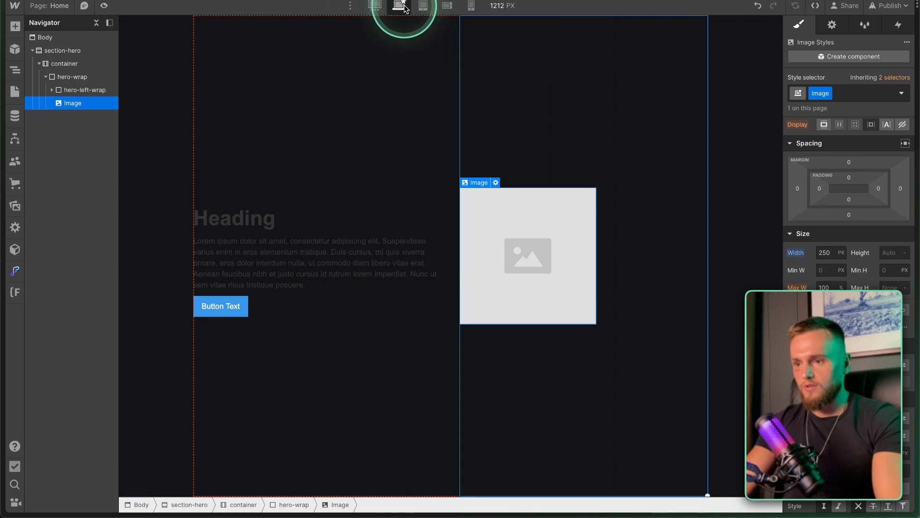
{"action": "left_click", "coordinate": [423, 5]}
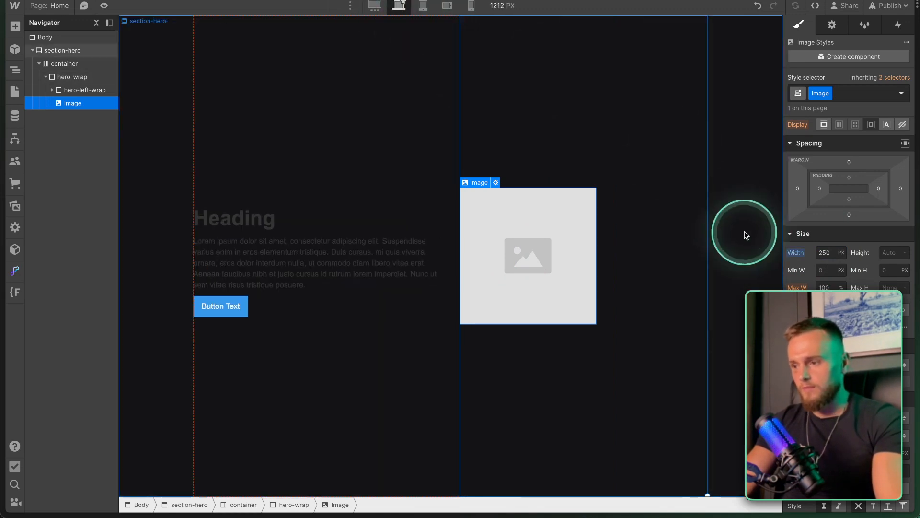
Set the image width back to 100% and rename its class to hero-image.
{"action": "left_click", "coordinate": [823, 252]}
{"action": "type", "text": "100%"}
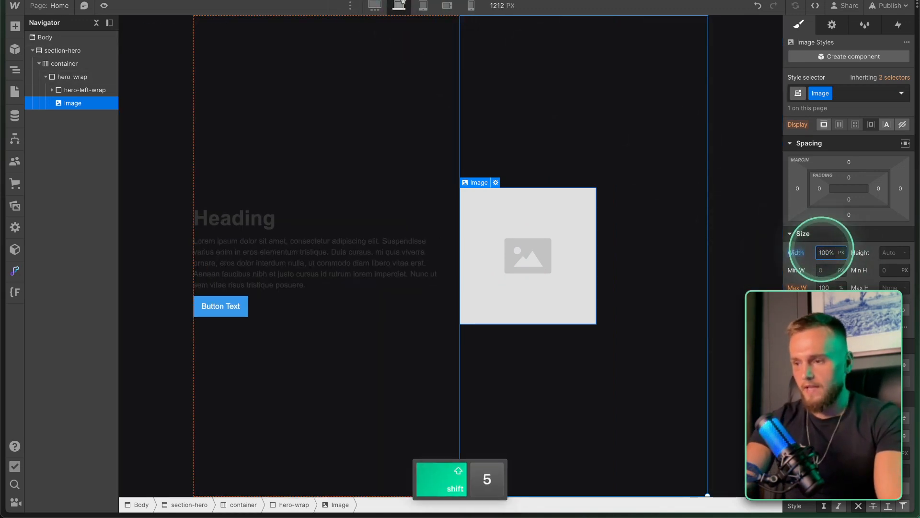
{"action": "left_click", "coordinate": [828, 94]}
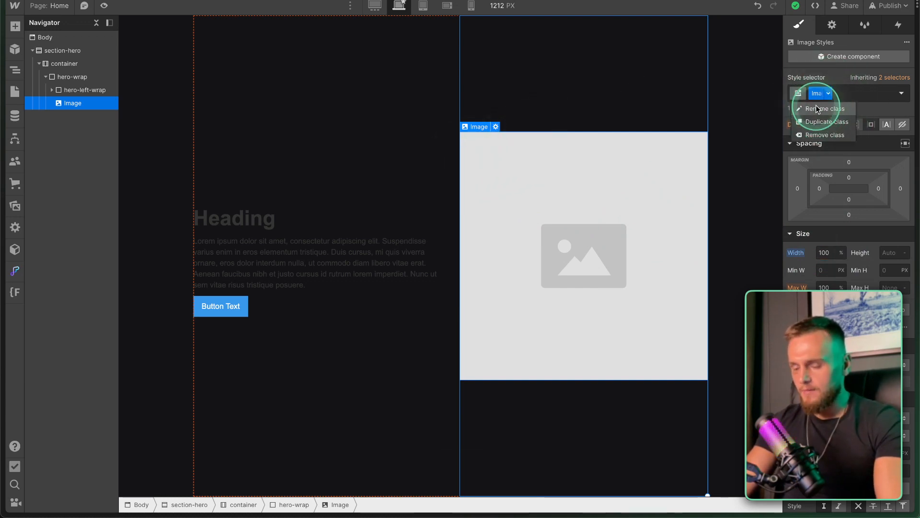
{"action": "left_click", "coordinate": [815, 107]}
{"action": "type", "text": "hero-imag"}
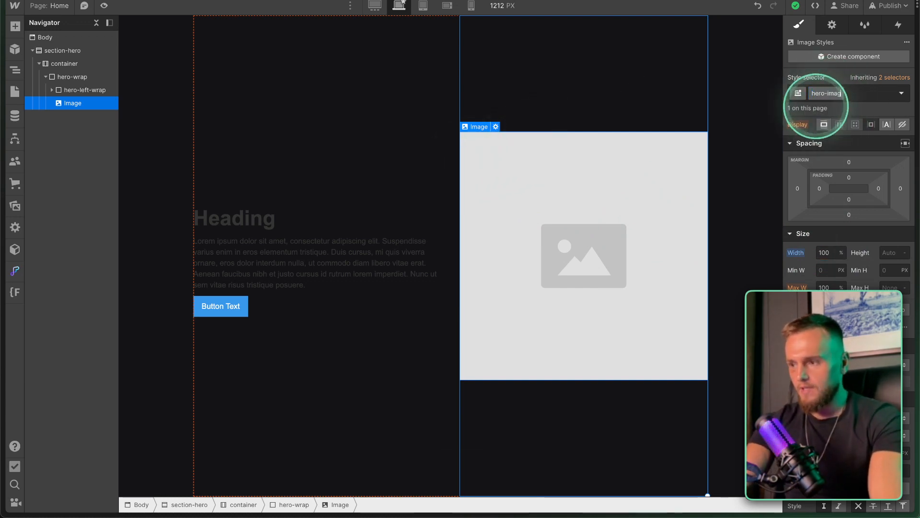
{"action": "type", "text": "e"}
{"action": "key", "text": "Return"}
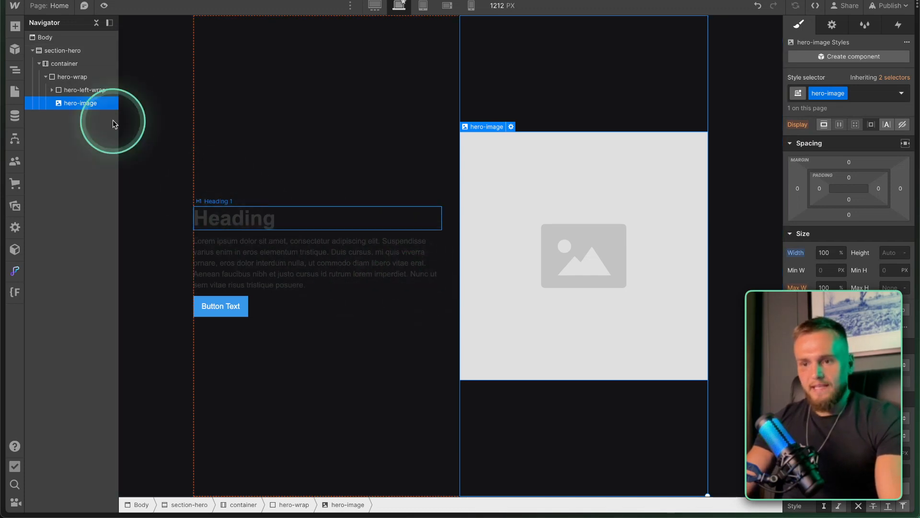
{"action": "left_click", "coordinate": [83, 93]}
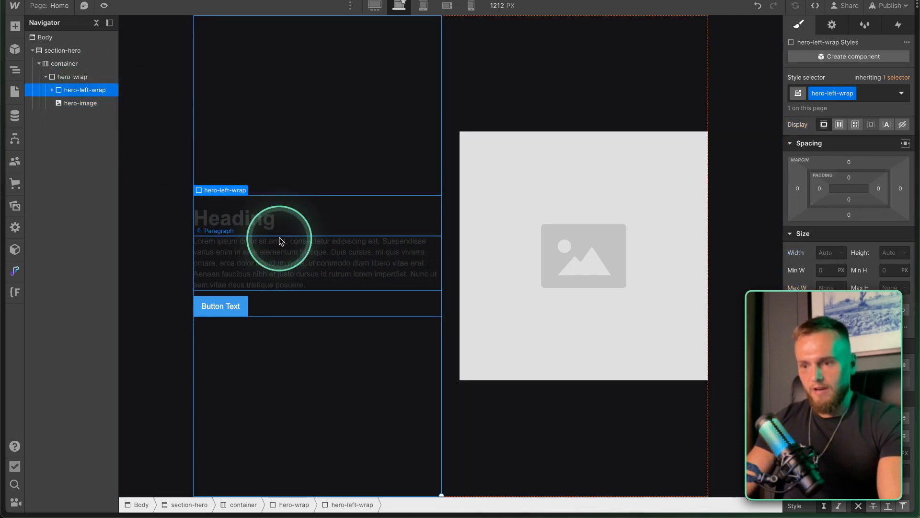
{"action": "left_click", "coordinate": [248, 219]}
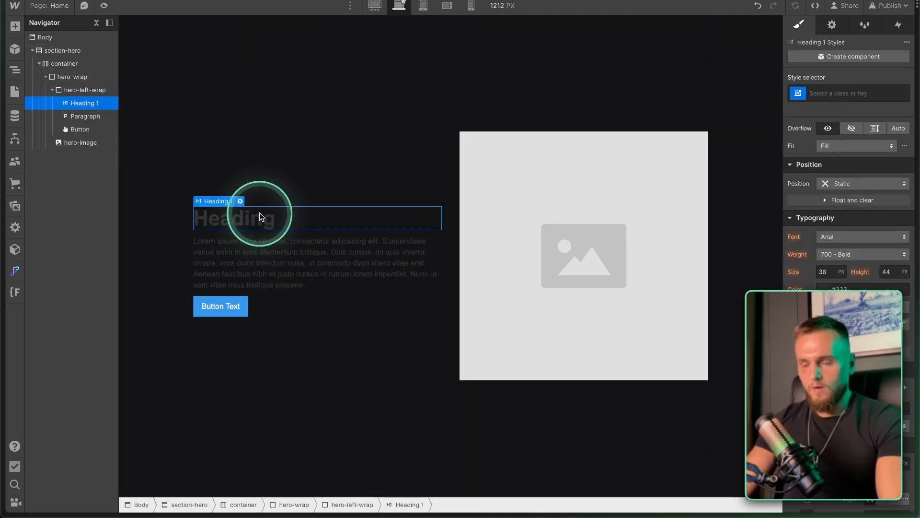
Set the font size of all H1 headings to 54 px.
{"action": "left_click", "coordinate": [823, 93]}
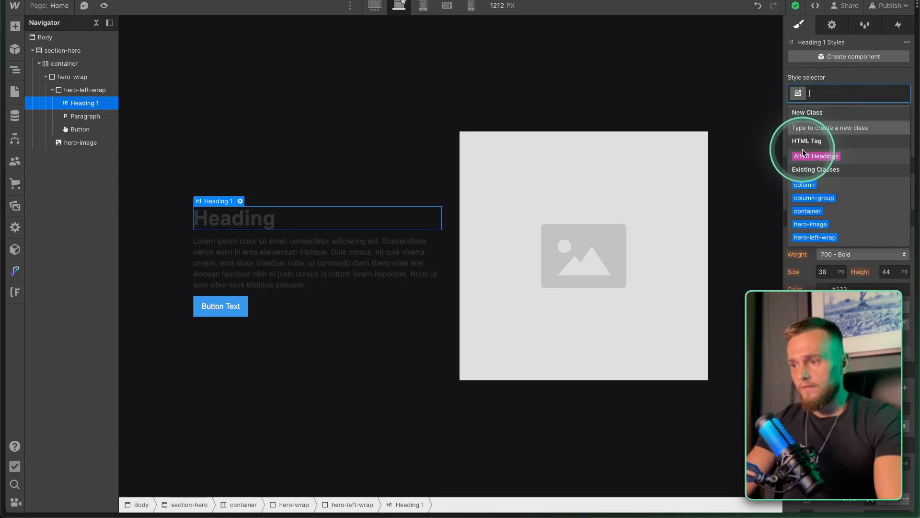
{"action": "key", "text": "fn"}
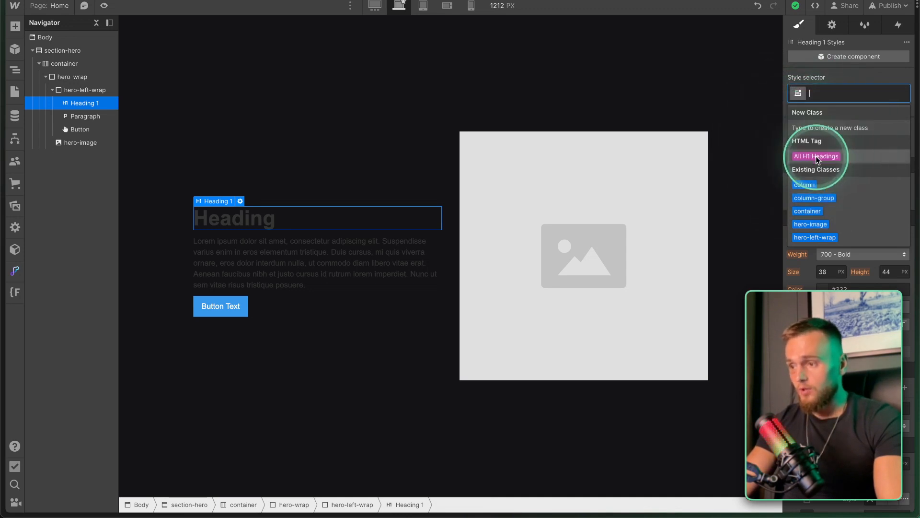
{"action": "left_click", "coordinate": [820, 156]}
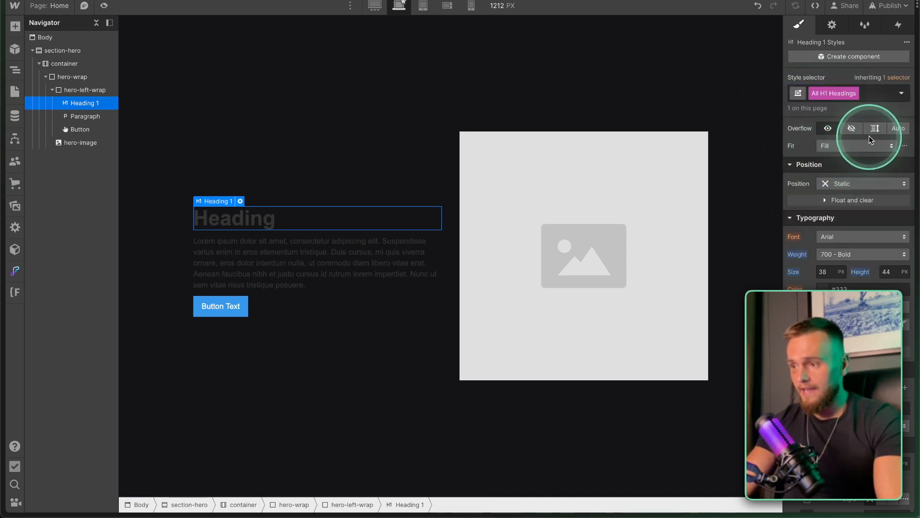
{"action": "scroll", "coordinate": [839, 178], "scroll_direction": "down", "scroll_amount": 5}
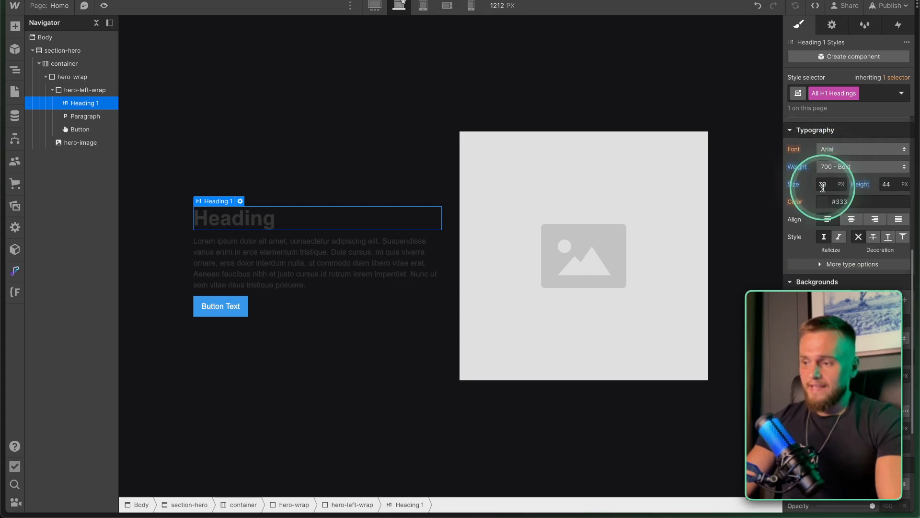
{"action": "left_click", "coordinate": [823, 186]}
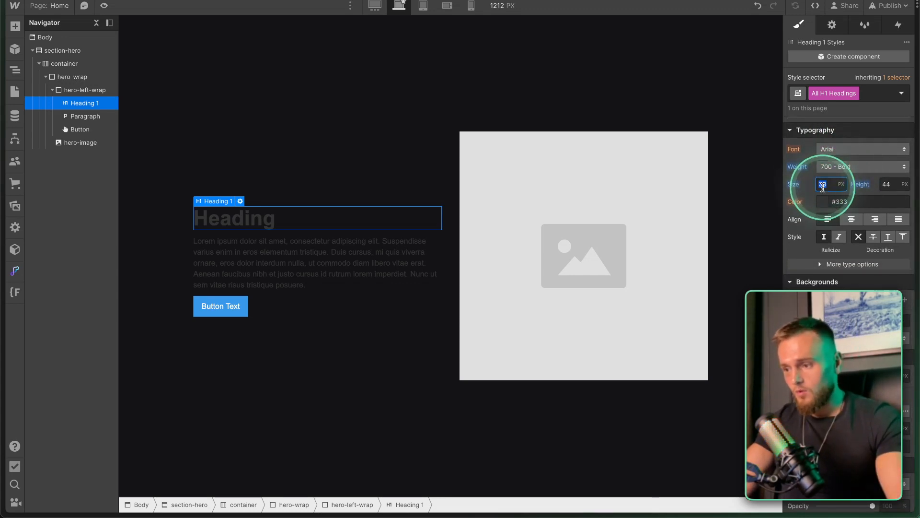
{"action": "left_click", "coordinate": [822, 187]}
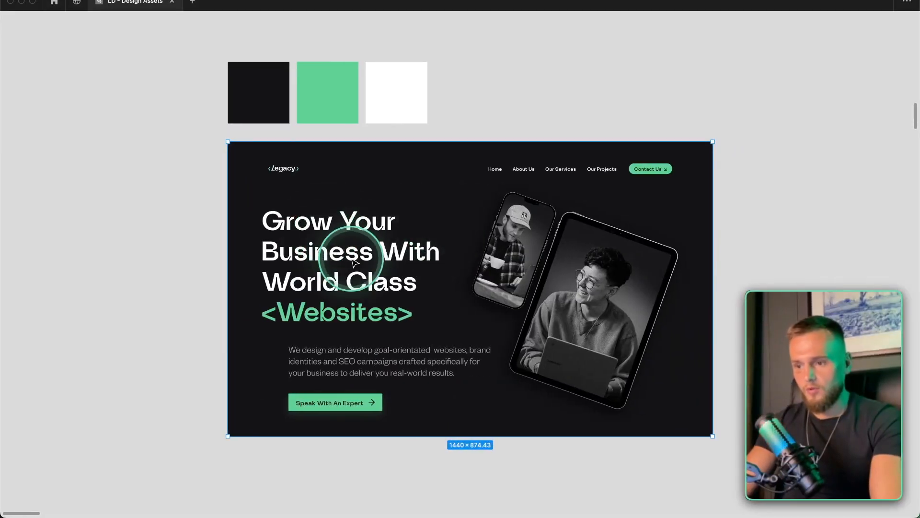
Copy the headline text from Figma and paste it into the hero heading.
{"action": "left_click", "coordinate": [359, 262], "text": "super"}
{"action": "double_click", "coordinate": [360, 262]}
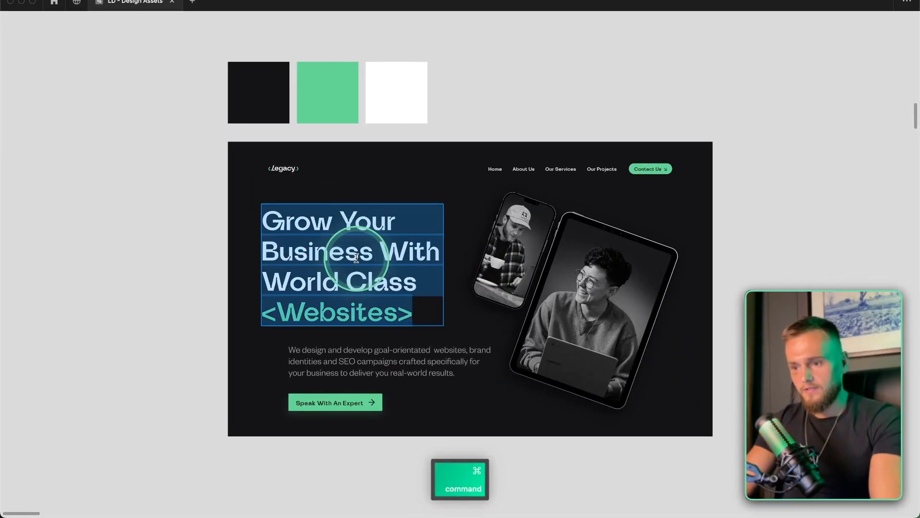
{"action": "key", "text": "super+c"}
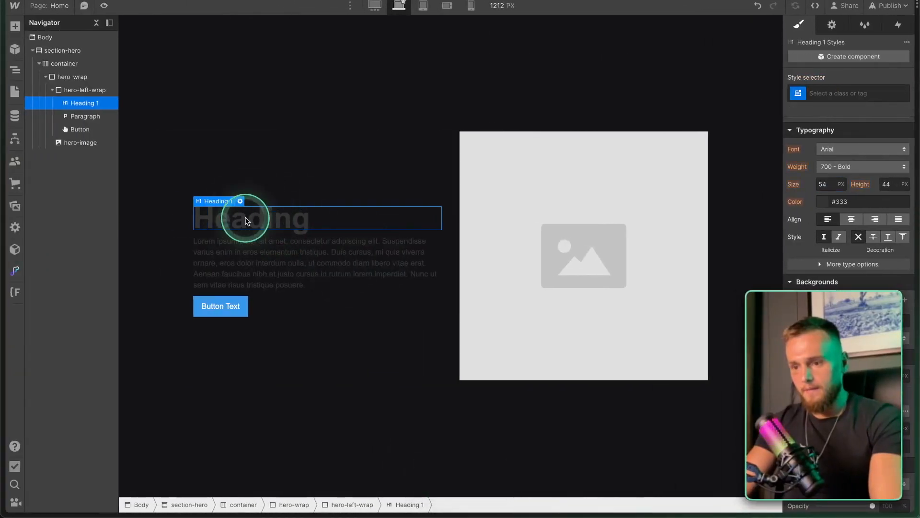
{"action": "key", "text": "super+v"}
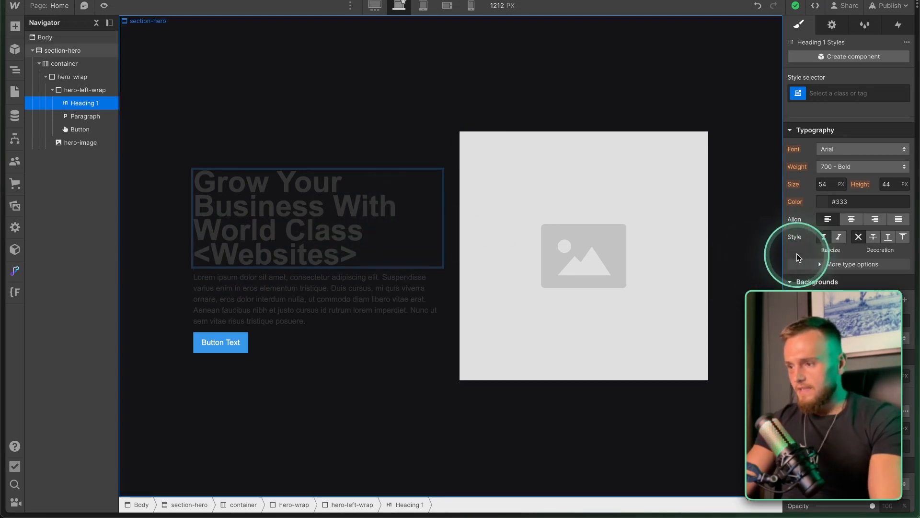
Style all H1 headings with the Lunema Bold font and a line height of 1.
{"action": "scroll", "coordinate": [810, 238], "scroll_direction": "down", "scroll_amount": 3}
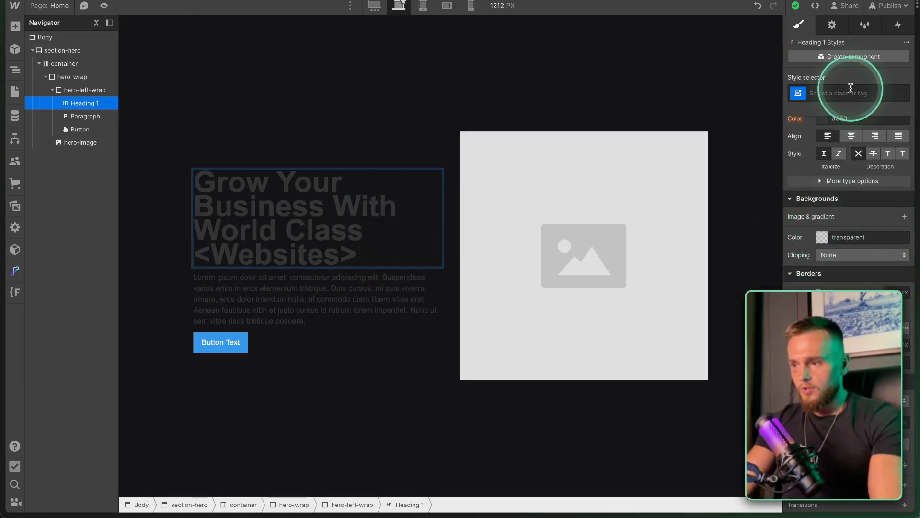
{"action": "left_click", "coordinate": [84, 103]}
{"action": "left_click", "coordinate": [836, 93]}
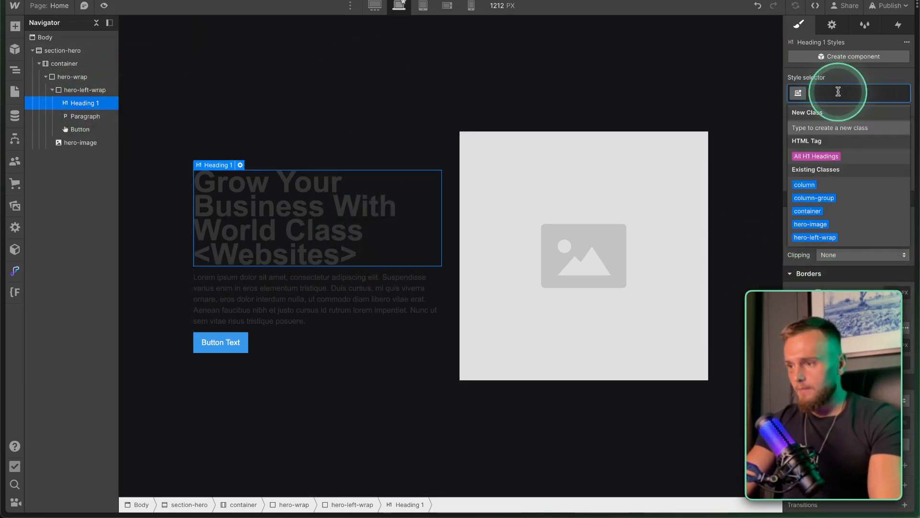
{"action": "left_click", "coordinate": [817, 157]}
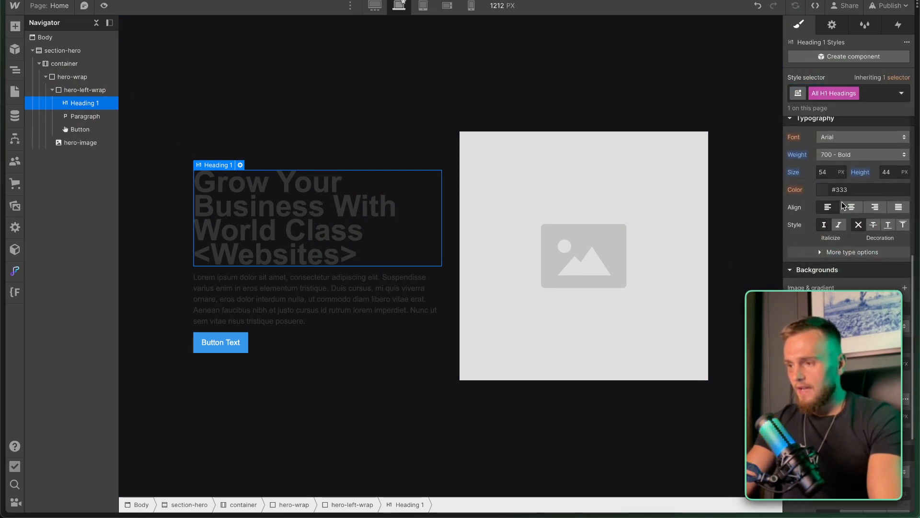
{"action": "left_click", "coordinate": [837, 147]}
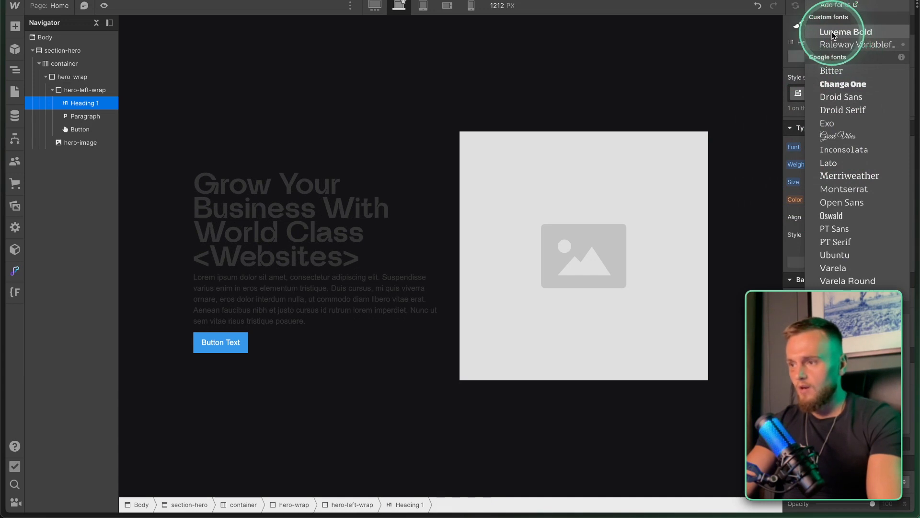
{"action": "left_click", "coordinate": [850, 34]}
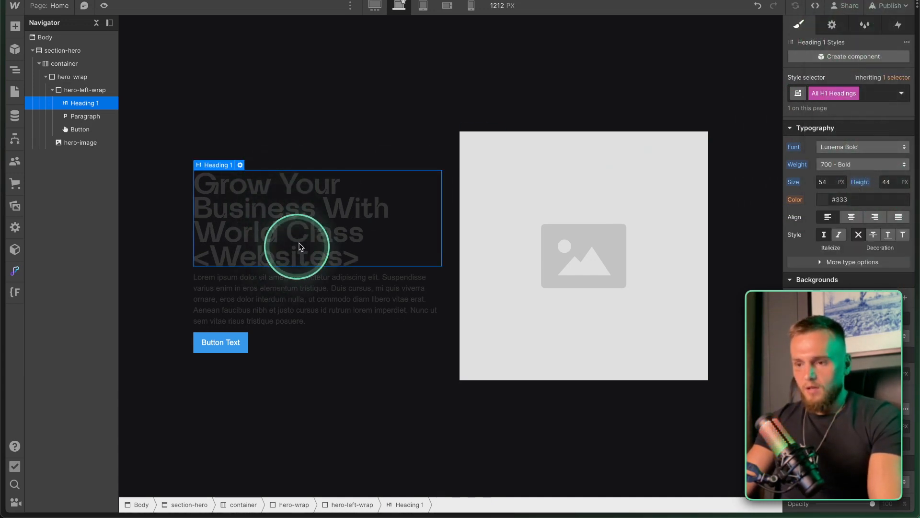
{"action": "left_click", "coordinate": [889, 182]}
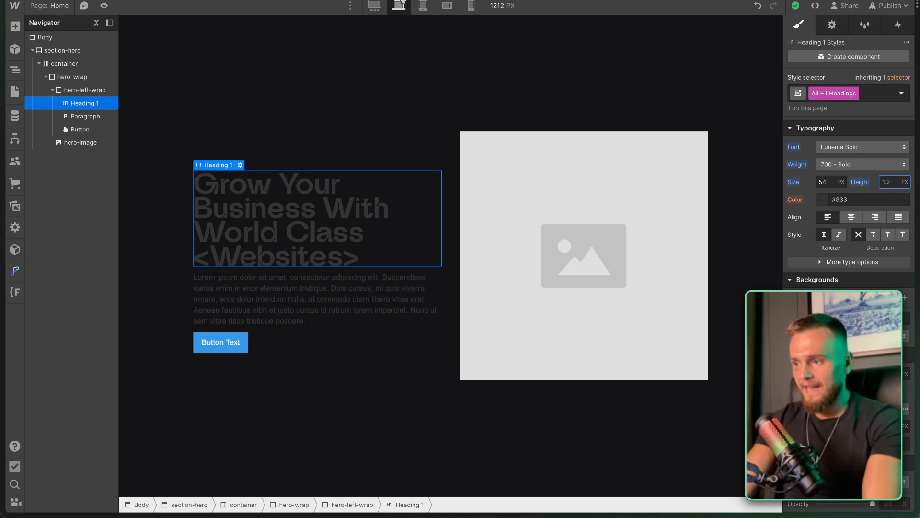
{"action": "key", "text": "BackSpace"}
{"action": "type", "text": "1"}
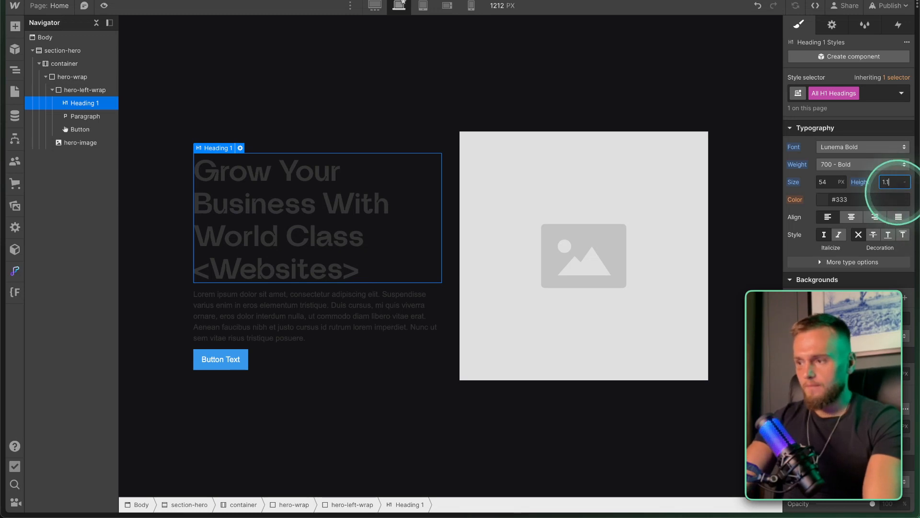
After checking the widest breakpoint, copy the white swatch's FFFFFF fill hex from Figma.
{"action": "left_click", "coordinate": [375, 6]}
{"action": "left_click", "coordinate": [397, 7]}
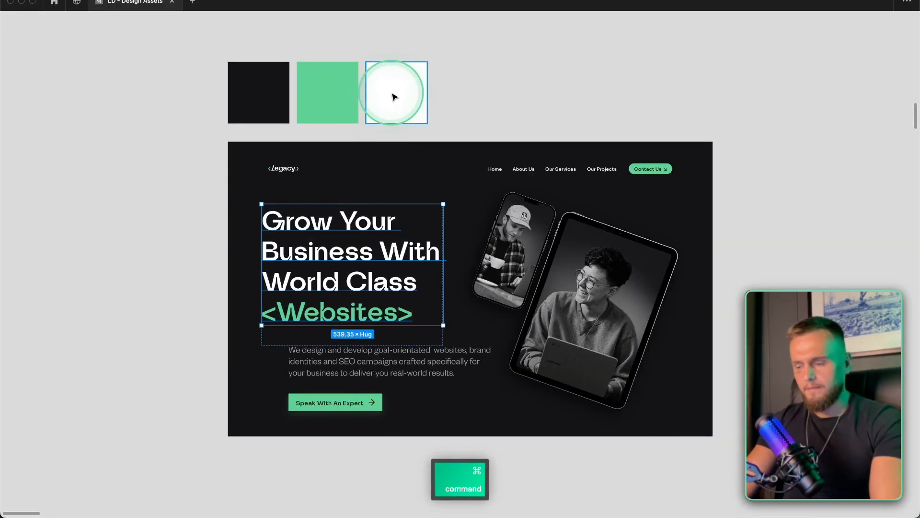
{"action": "left_click", "coordinate": [392, 97], "text": "super"}
{"action": "key", "text": "super+backslash"}
{"action": "left_click", "coordinate": [821, 218]}
{"action": "key", "text": "super+c"}
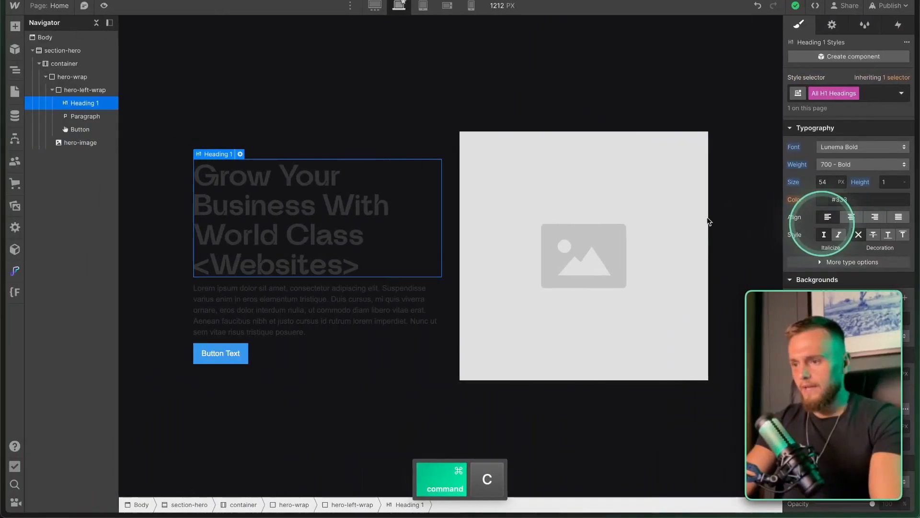
Set the H1 heading text colour to white in the colour picker.
{"action": "left_click", "coordinate": [823, 199]}
{"action": "left_click", "coordinate": [808, 231]}
{"action": "left_click_drag", "start_coordinate": [809, 231], "coordinate": [764, 178]}
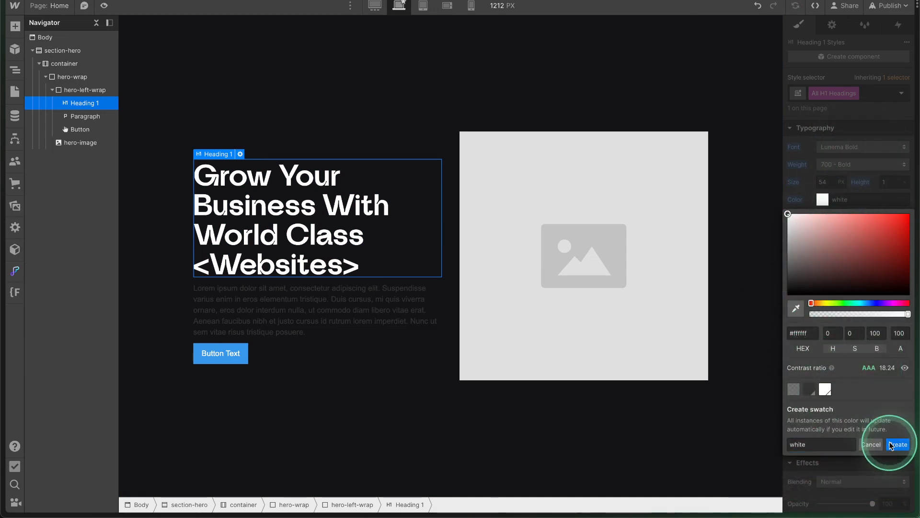
{"action": "left_click", "coordinate": [834, 157]}
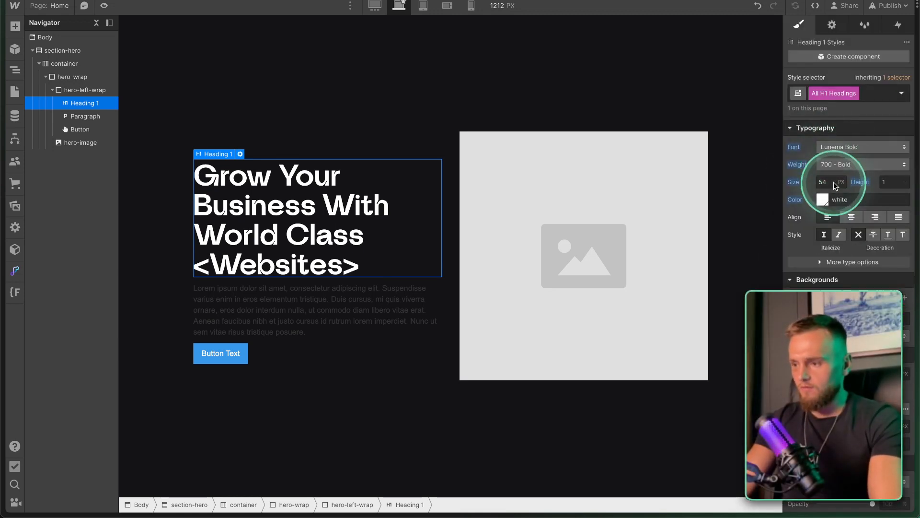
Preview the hero at tablet and mobile landscape widths, resizing the canvas to test heading wrapping.
{"action": "left_click", "coordinate": [422, 7]}
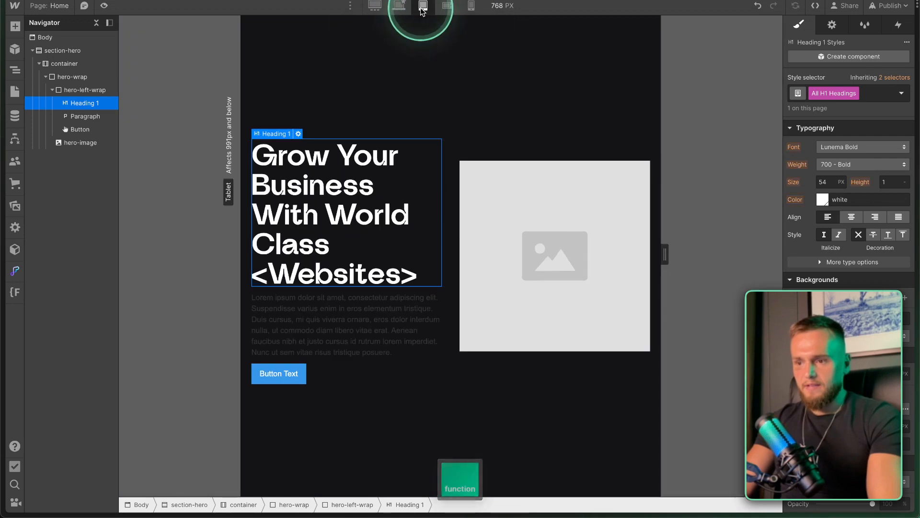
{"action": "key", "text": "3"}
{"action": "mouse_move", "coordinate": [609, 255]}
{"action": "left_mouse_down"}
{"action": "mouse_move", "coordinate": [647, 252]}
{"action": "mouse_move", "coordinate": [622, 252]}
{"action": "left_mouse_up"}
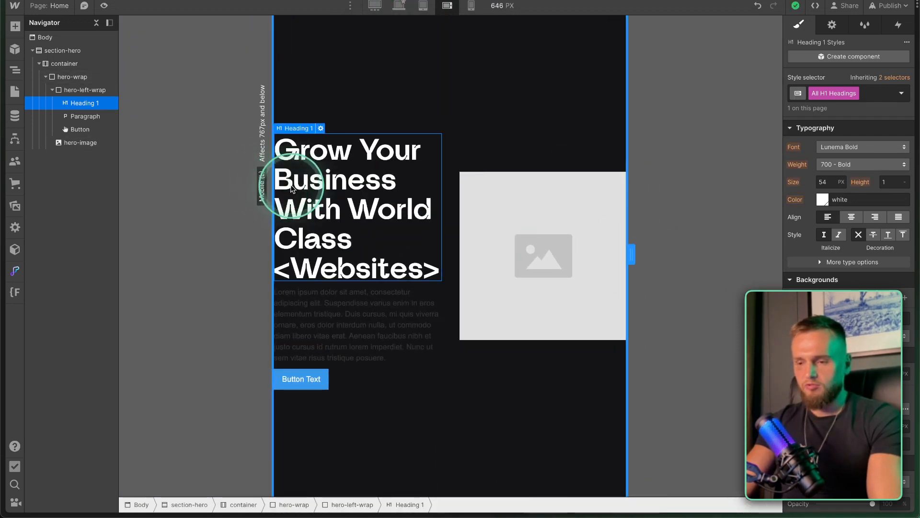
{"action": "left_click_drag", "start_coordinate": [632, 254], "coordinate": [698, 261]}
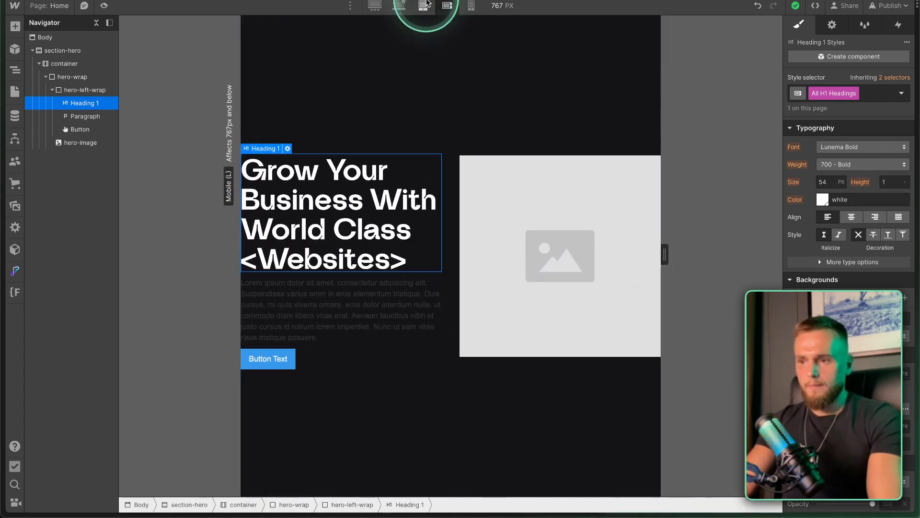
{"action": "left_click_drag", "start_coordinate": [663, 254], "coordinate": [689, 250]}
{"action": "left_click", "coordinate": [66, 63]}
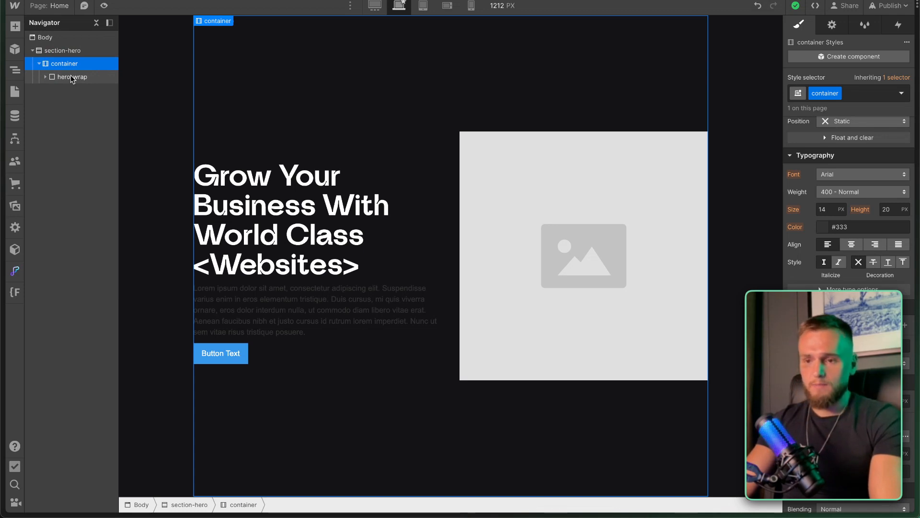
Wrap the hero-wrap element in a new Div Block with the class 'padding'.
{"action": "left_click", "coordinate": [65, 76]}
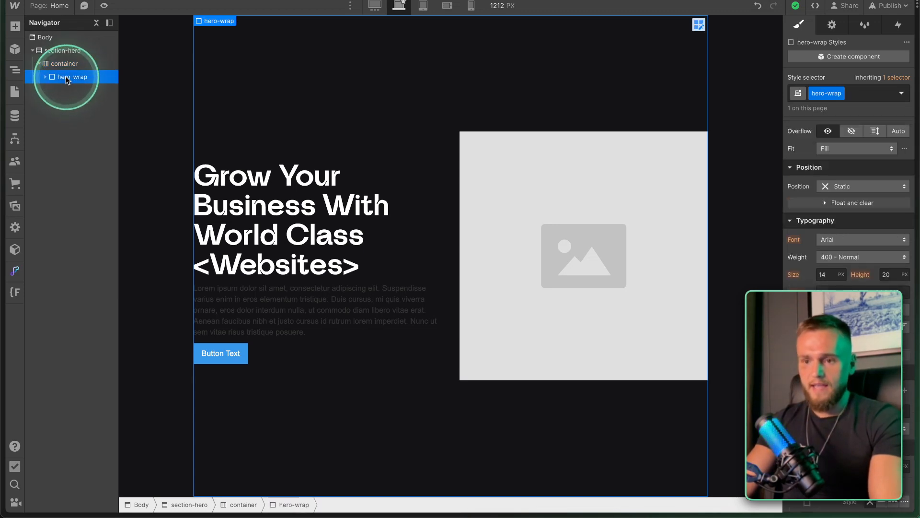
{"action": "left_click", "coordinate": [215, 22]}
{"action": "right_click", "coordinate": [216, 22]}
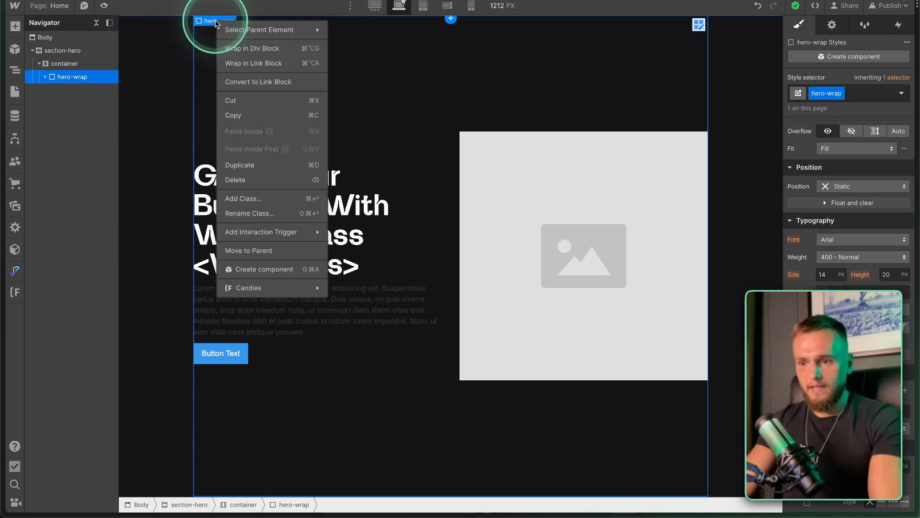
{"action": "left_click", "coordinate": [243, 48]}
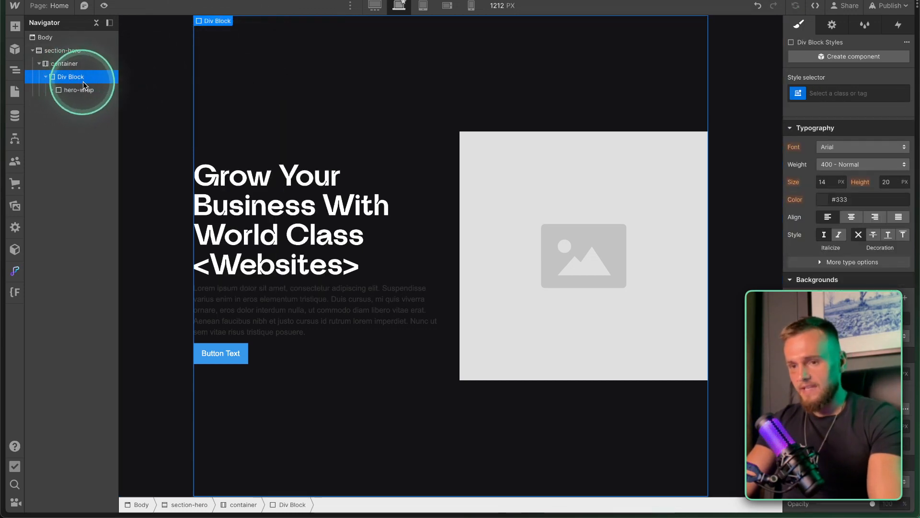
{"action": "left_click", "coordinate": [821, 93]}
{"action": "type", "text": "padding"}
{"action": "key", "text": "Return"}
Give the padding wrapper about a 33 px left margin, trying extra left padding then resetting it.
{"action": "scroll", "coordinate": [818, 314], "scroll_direction": "up", "scroll_amount": 6}
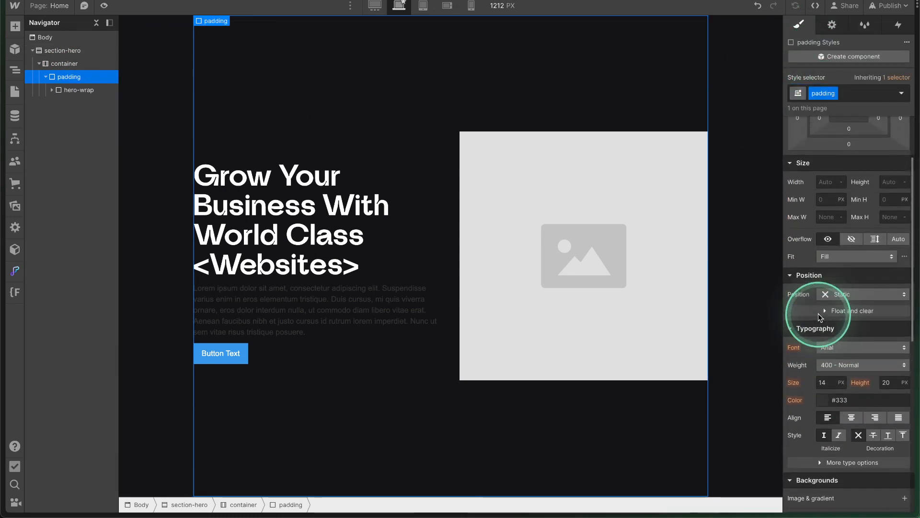
{"action": "scroll", "coordinate": [819, 316], "scroll_direction": "up", "scroll_amount": 1}
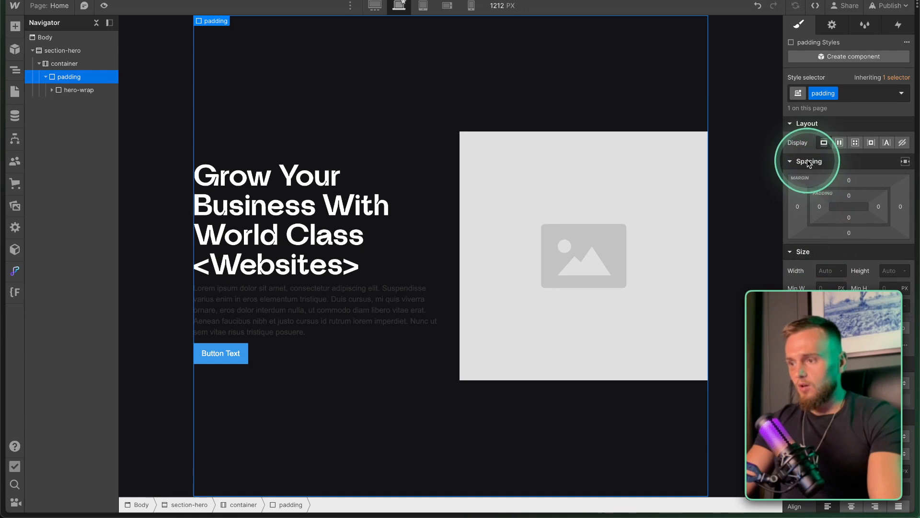
{"action": "key", "text": "fn"}
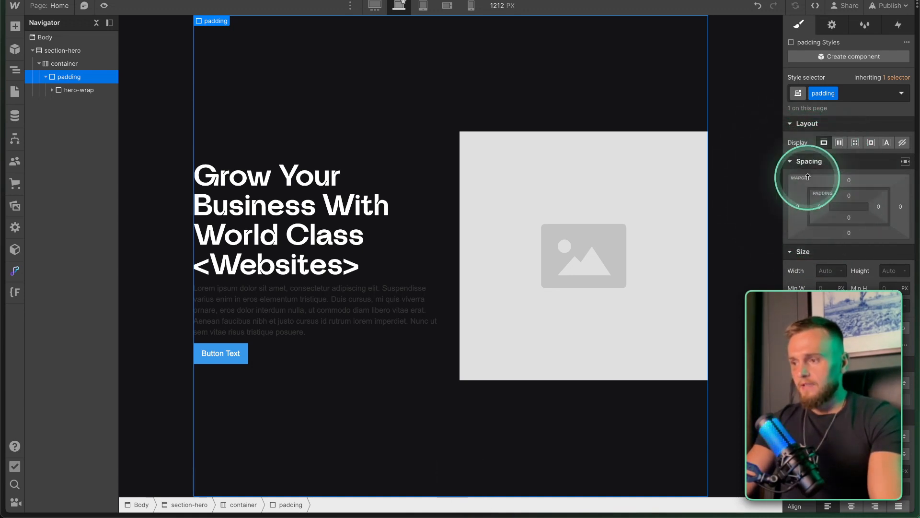
{"action": "key", "text": "fn"}
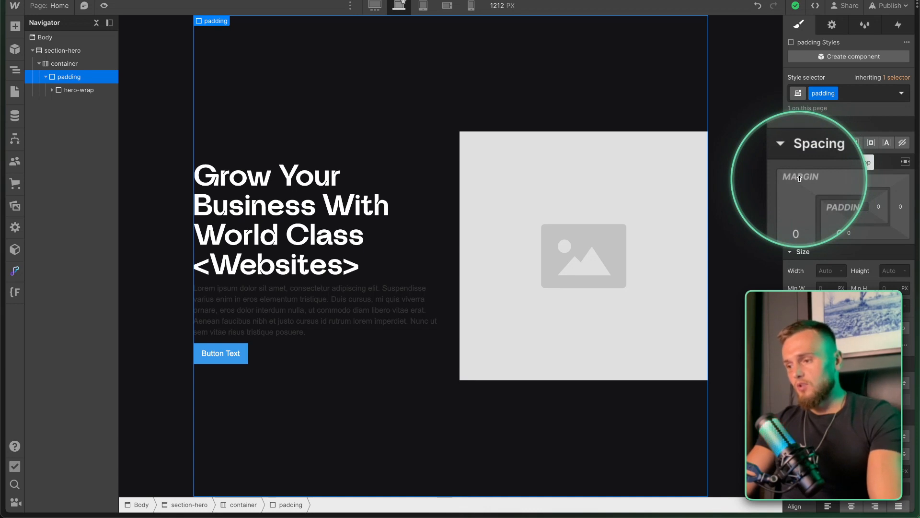
{"action": "mouse_move", "coordinate": [796, 204]}
{"action": "left_mouse_down"}
{"action": "mouse_move", "coordinate": [766, 205]}
{"action": "mouse_move", "coordinate": [780, 206]}
{"action": "left_mouse_up"}
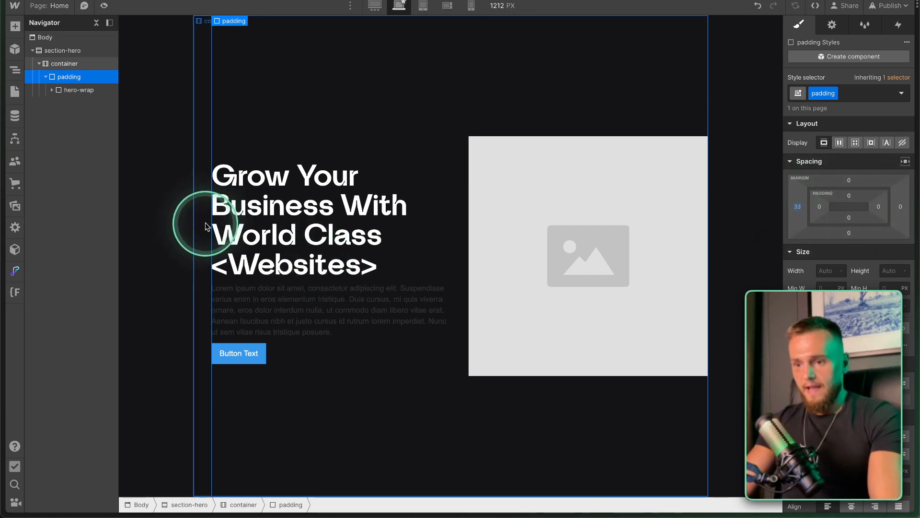
{"action": "left_click_drag", "start_coordinate": [820, 206], "coordinate": [843, 206]}
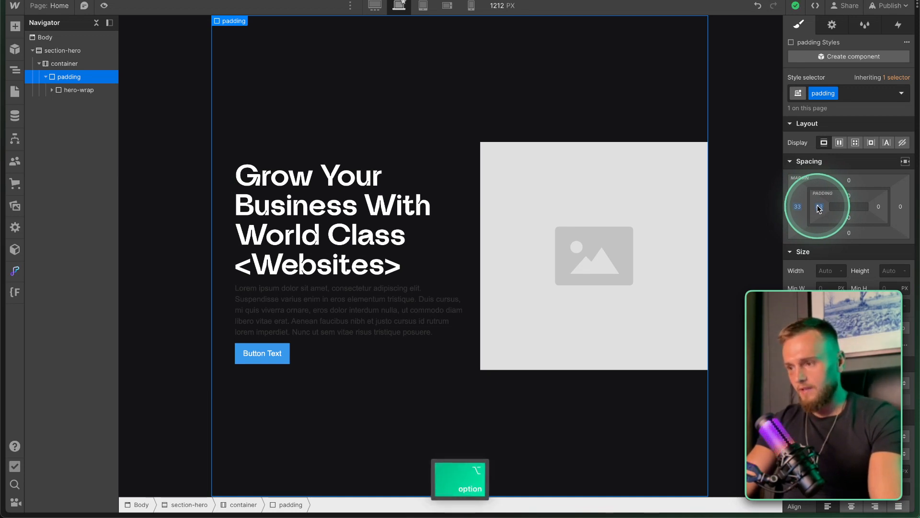
{"action": "left_click", "coordinate": [817, 206], "text": "alt"}
Clear the padding div's left margin and set 20 px left and right padding.
{"action": "left_click", "coordinate": [798, 206], "text": "alt"}
{"action": "left_click", "coordinate": [817, 208]}
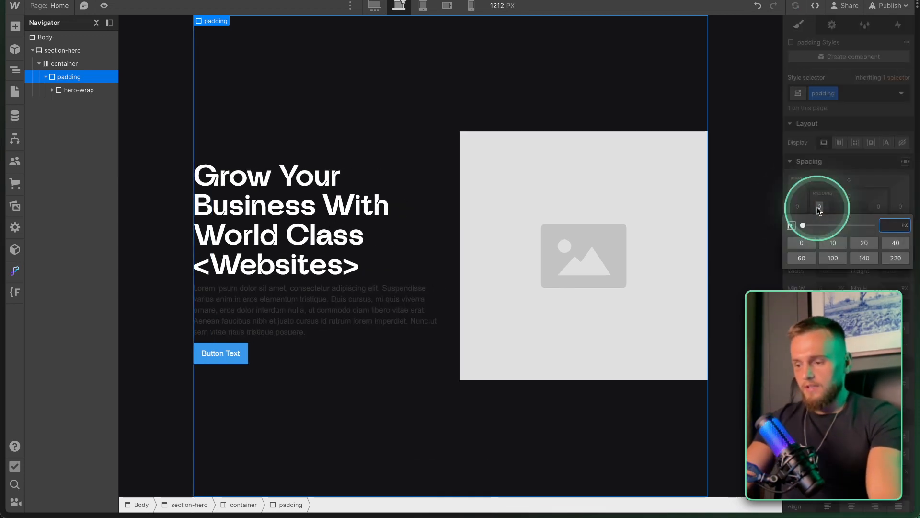
{"action": "key", "text": "Return"}
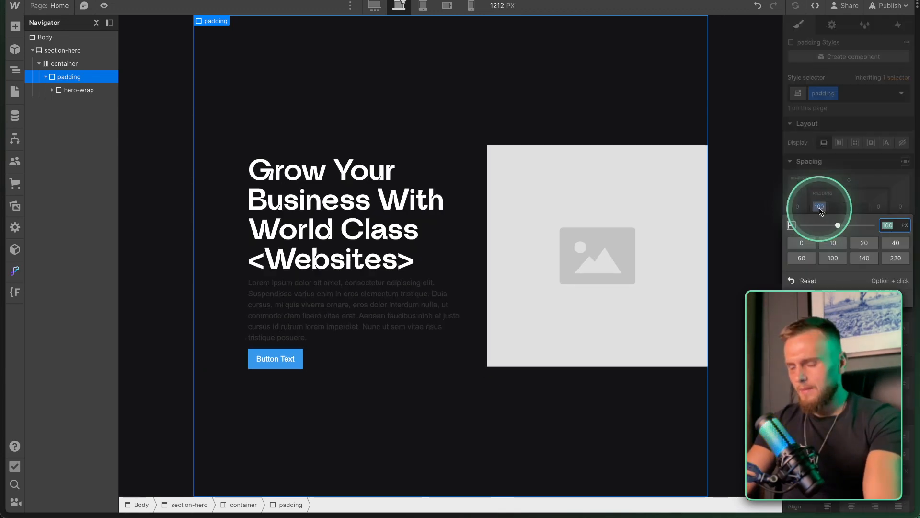
{"action": "type", "text": "20"}
{"action": "key", "text": "Return"}
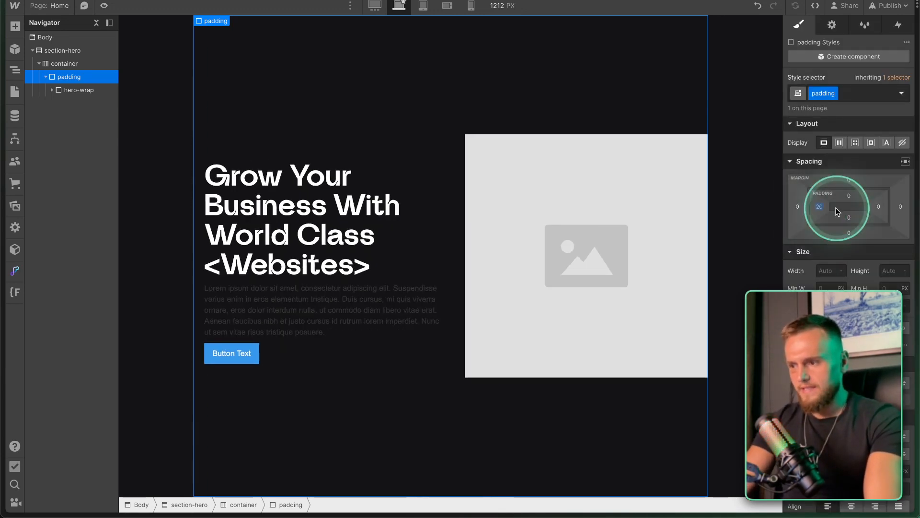
{"action": "left_click", "coordinate": [878, 207]}
{"action": "type", "text": "20"}
{"action": "key", "text": "Return"}
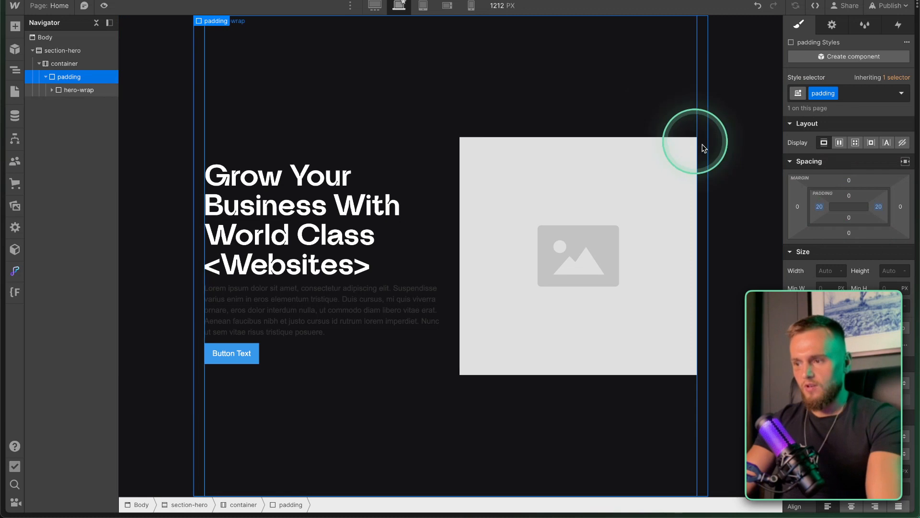
At mobile landscape, test zero side padding, undo it to keep 20 px, and return to desktop.
{"action": "left_click", "coordinate": [447, 6]}
{"action": "mouse_move", "coordinate": [610, 254]}
{"action": "left_mouse_down"}
{"action": "mouse_move", "coordinate": [642, 252]}
{"action": "mouse_move", "coordinate": [612, 254]}
{"action": "left_mouse_up"}
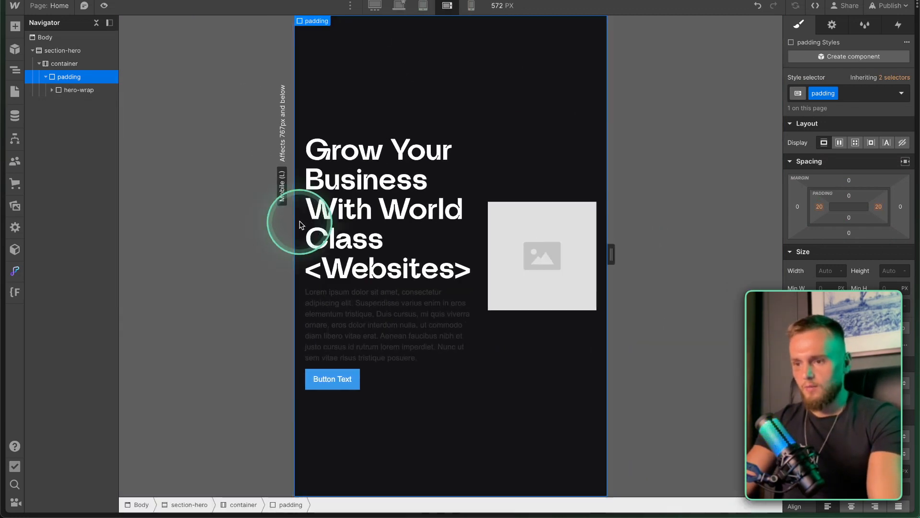
{"action": "left_click", "coordinate": [876, 207]}
{"action": "type", "text": "0"}
{"action": "key", "text": "alt+Return"}
{"action": "mouse_move", "coordinate": [611, 254]}
{"action": "left_mouse_down"}
{"action": "mouse_move", "coordinate": [683, 251]}
{"action": "mouse_move", "coordinate": [558, 246]}
{"action": "mouse_move", "coordinate": [594, 250]}
{"action": "left_mouse_up"}
{"action": "key", "text": "super+z"}
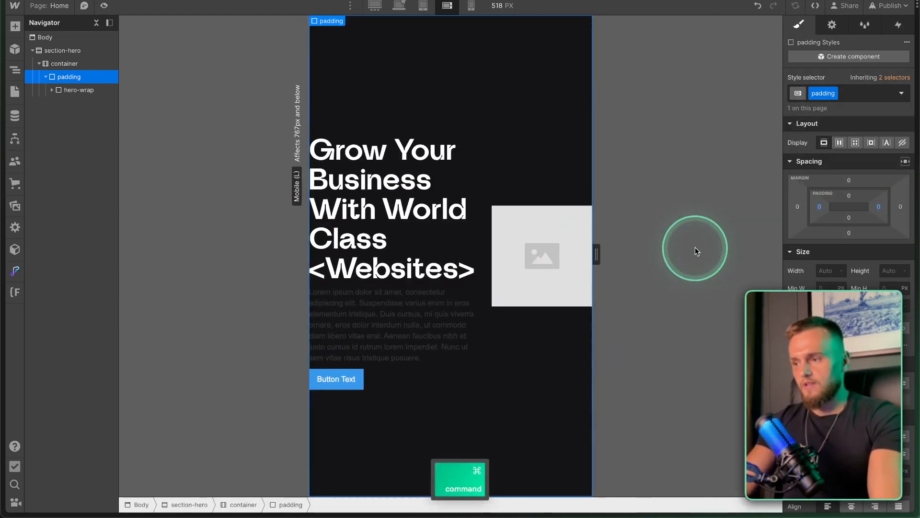
{"action": "key", "text": "super+z"}
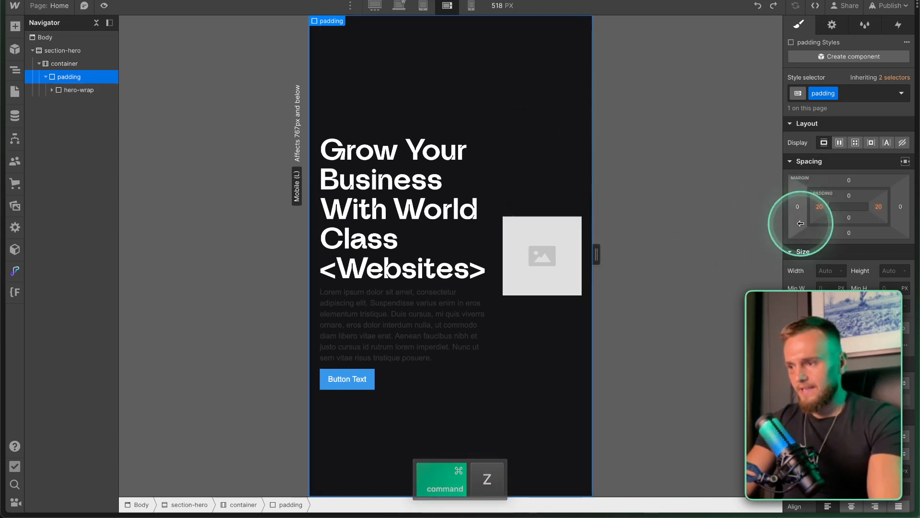
{"action": "left_click", "coordinate": [401, 7]}
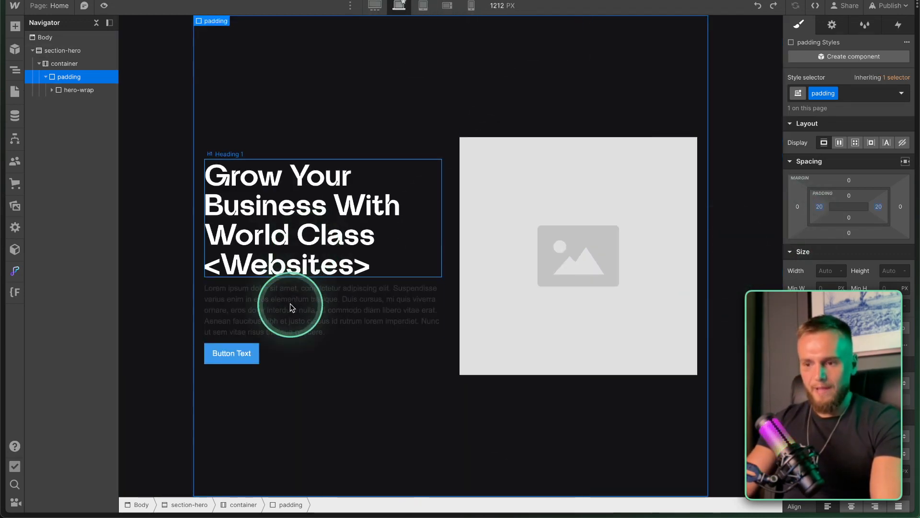
Select the hero paragraph and copy its hex fill colour from the Figma design.
{"action": "left_click", "coordinate": [329, 223]}
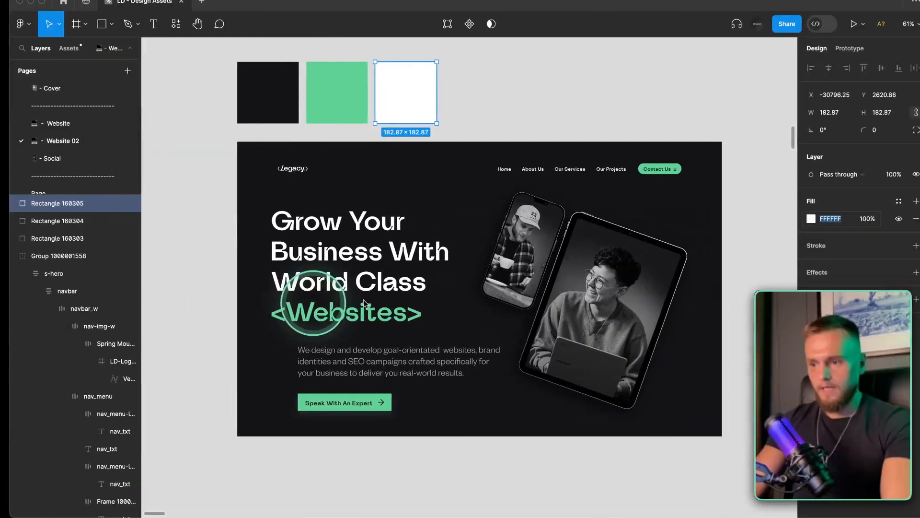
{"action": "key", "text": "super"}
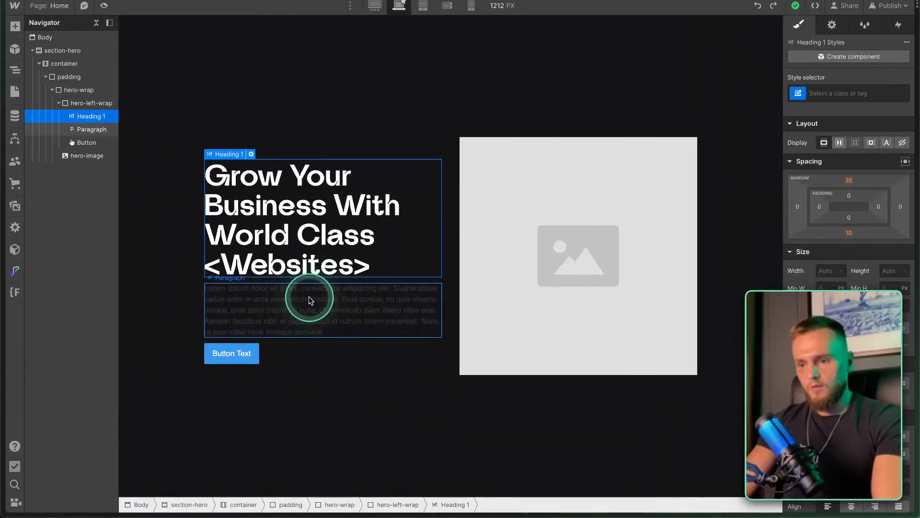
{"action": "left_click", "coordinate": [311, 297]}
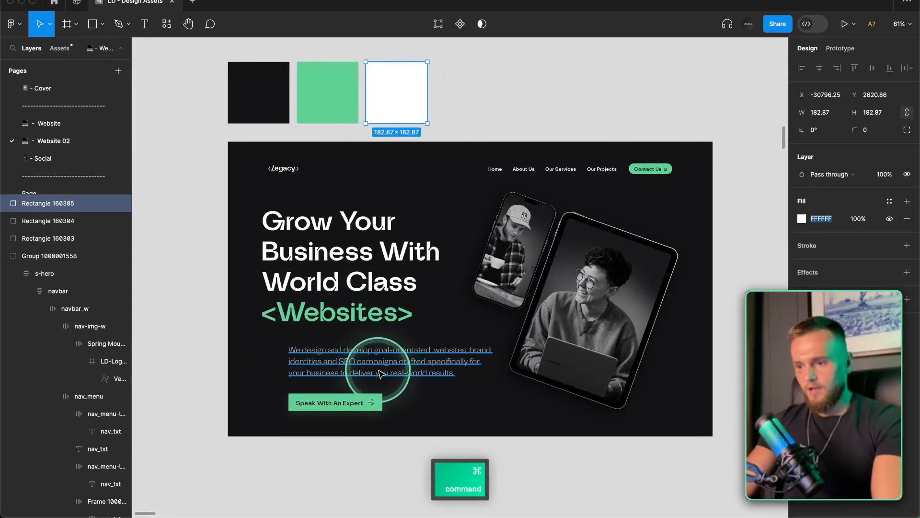
{"action": "left_click", "coordinate": [492, 365], "text": "super"}
{"action": "left_click", "coordinate": [886, 264]}
{"action": "left_click", "coordinate": [825, 279]}
{"action": "key", "text": "super+c"}
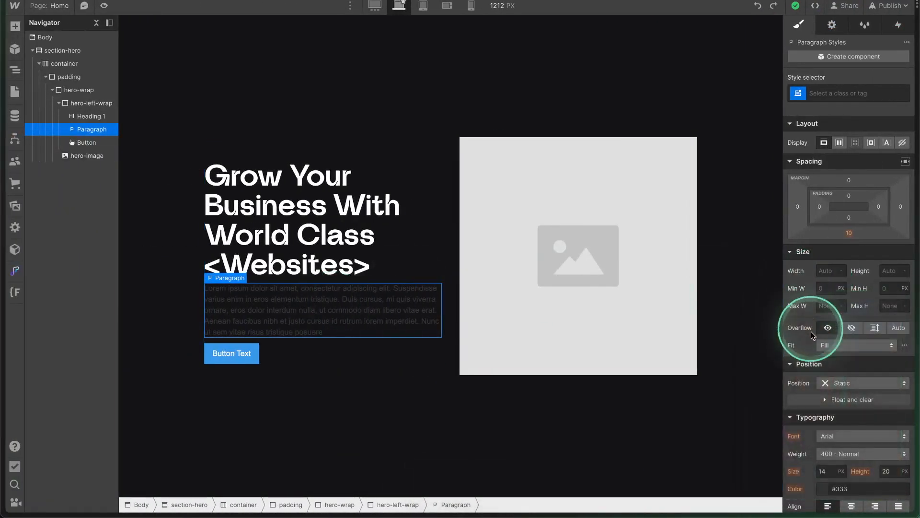
Bring up the paragraph's class and tag choices in the Style selector.
{"action": "scroll", "coordinate": [825, 437], "scroll_direction": "down", "scroll_amount": 4}
{"action": "left_click", "coordinate": [821, 401]}
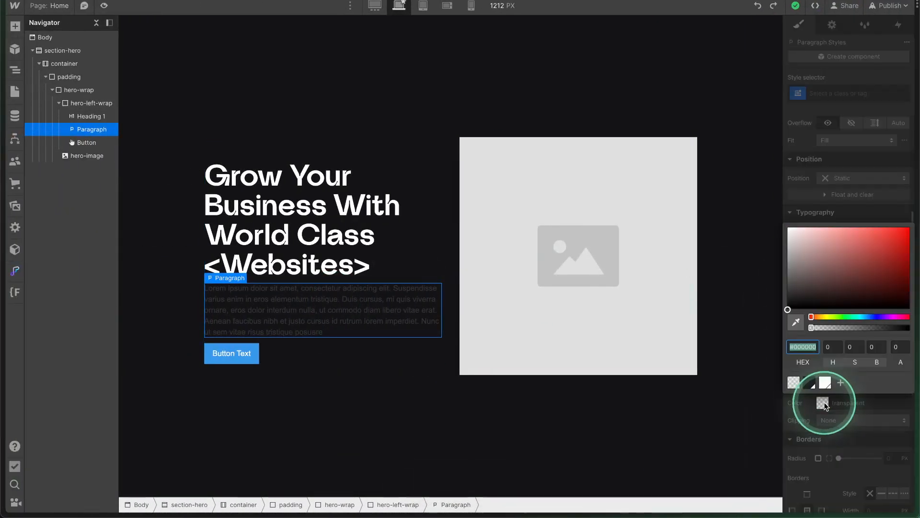
{"action": "left_click", "coordinate": [835, 131]}
{"action": "left_click", "coordinate": [828, 92]}
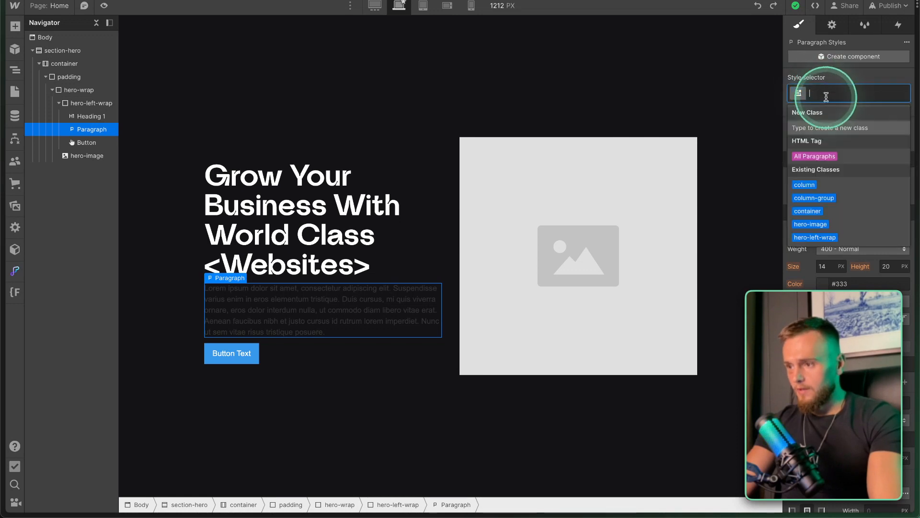
Give all paragraphs a 16 px font size and the pasted AAAAAA colour, saved as swatch white-02.
{"action": "left_click", "coordinate": [819, 156]}
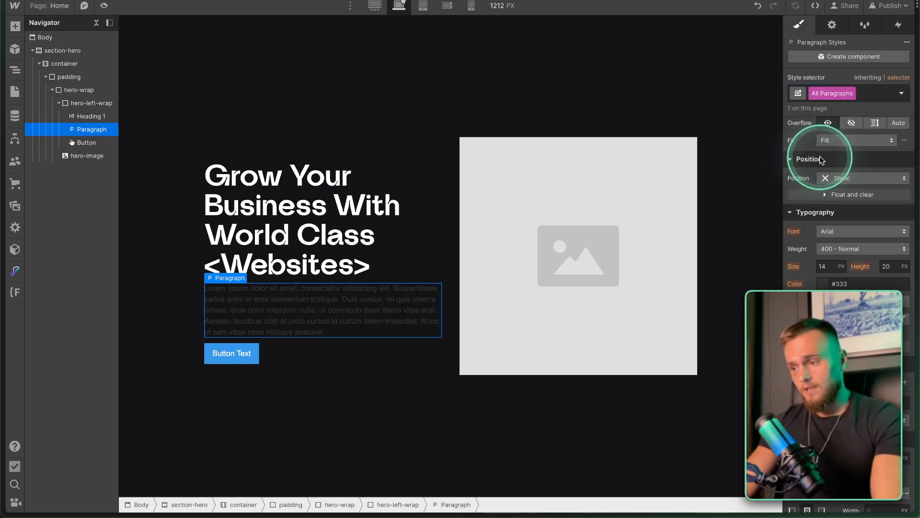
{"action": "left_click", "coordinate": [823, 267]}
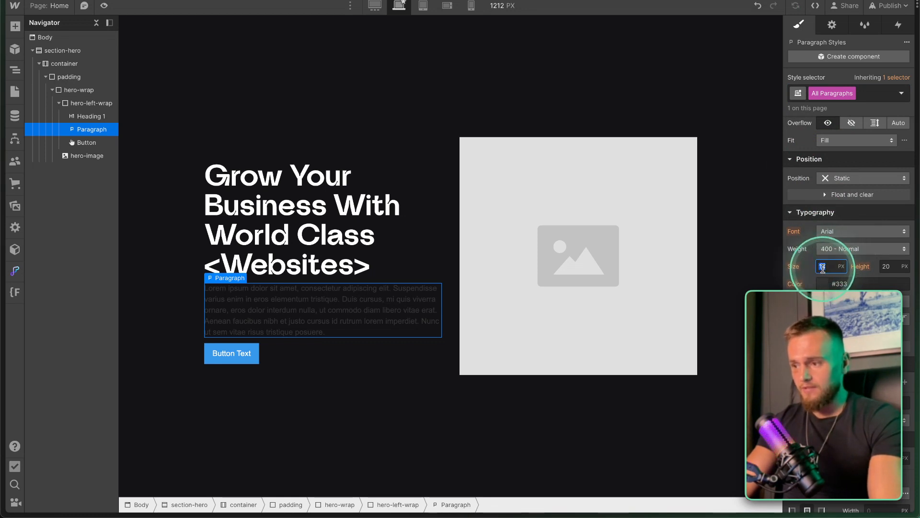
{"action": "type", "text": "16"}
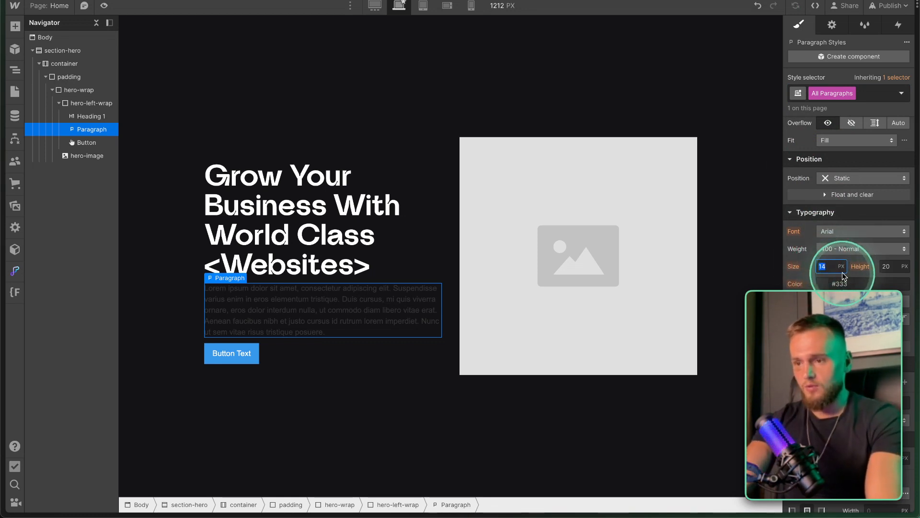
{"action": "key", "text": "Return"}
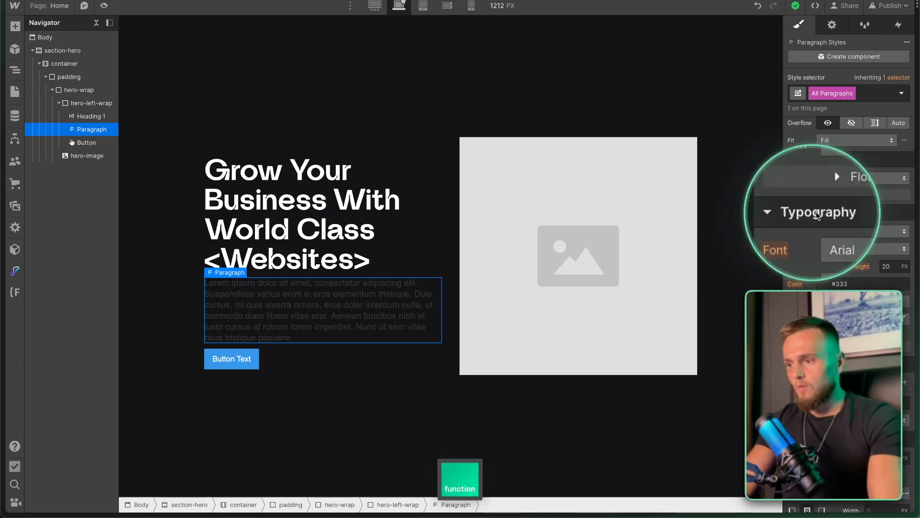
{"action": "left_click", "coordinate": [822, 282]}
{"action": "key", "text": "super+v"}
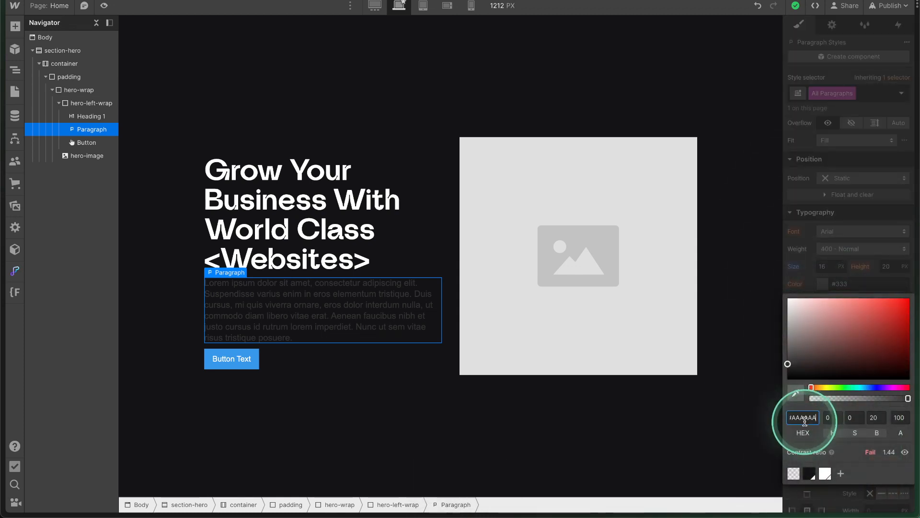
{"action": "left_click", "coordinate": [841, 474]}
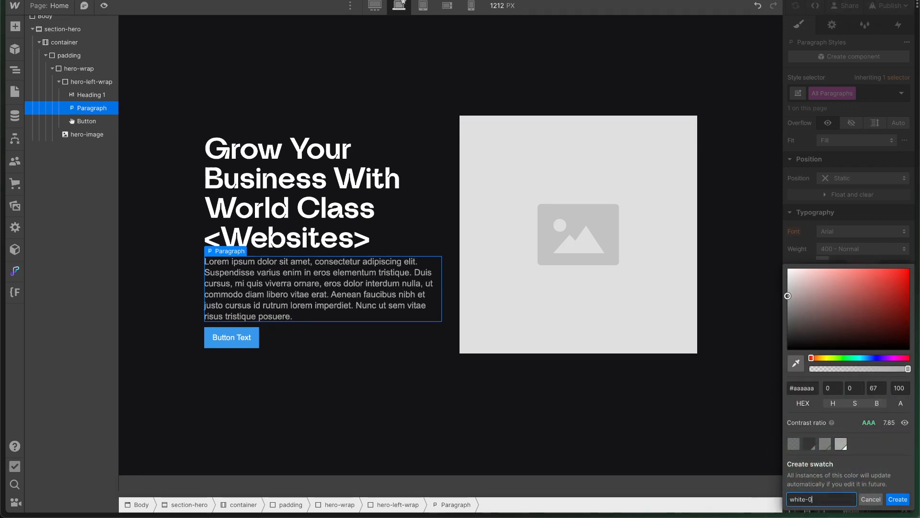
{"action": "key", "text": "Return"}
{"action": "left_click", "coordinate": [840, 248]}
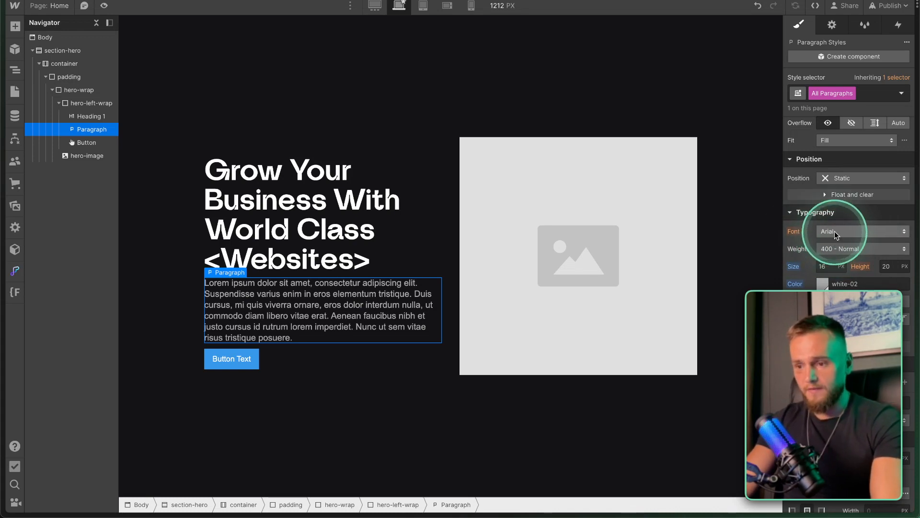
Switch paragraphs to Raleway Variablefont with a 1.3 line height.
{"action": "left_click", "coordinate": [835, 231]}
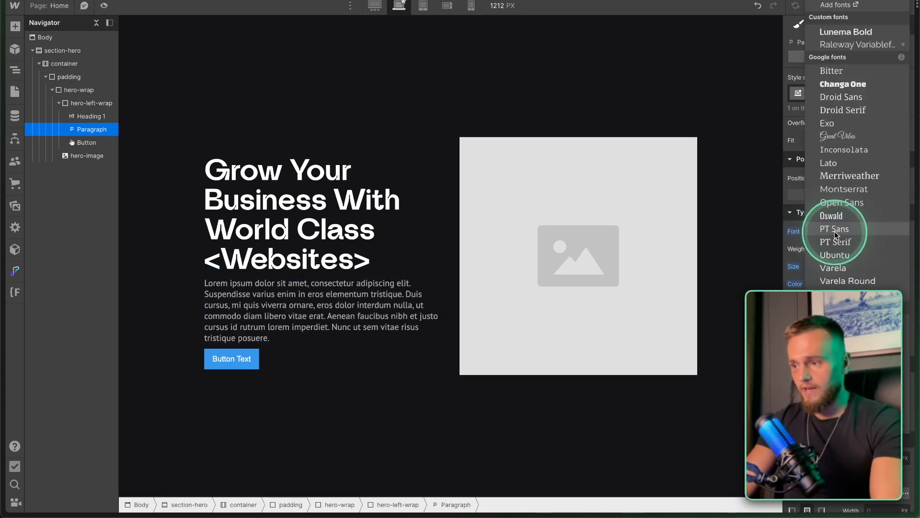
{"action": "left_click", "coordinate": [842, 41]}
{"action": "left_click", "coordinate": [884, 267]}
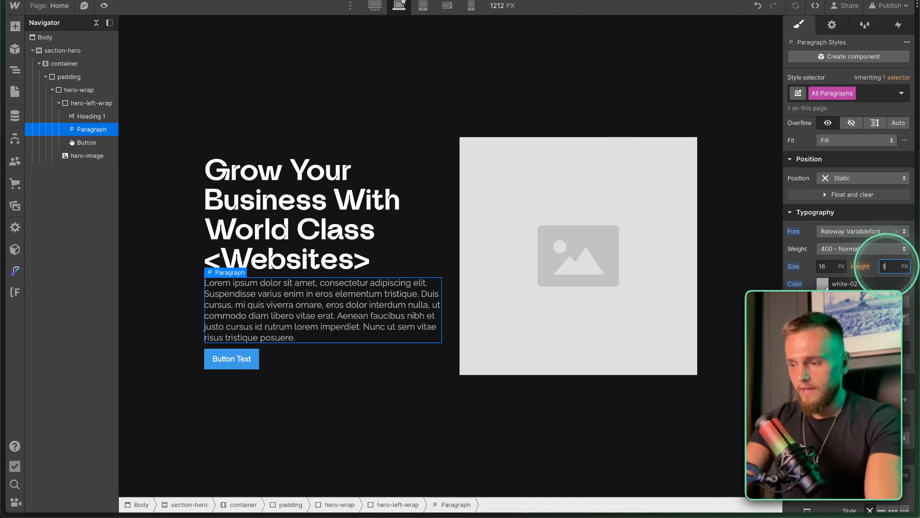
{"action": "type", "text": "1"}
{"action": "double_click", "coordinate": [887, 266]}
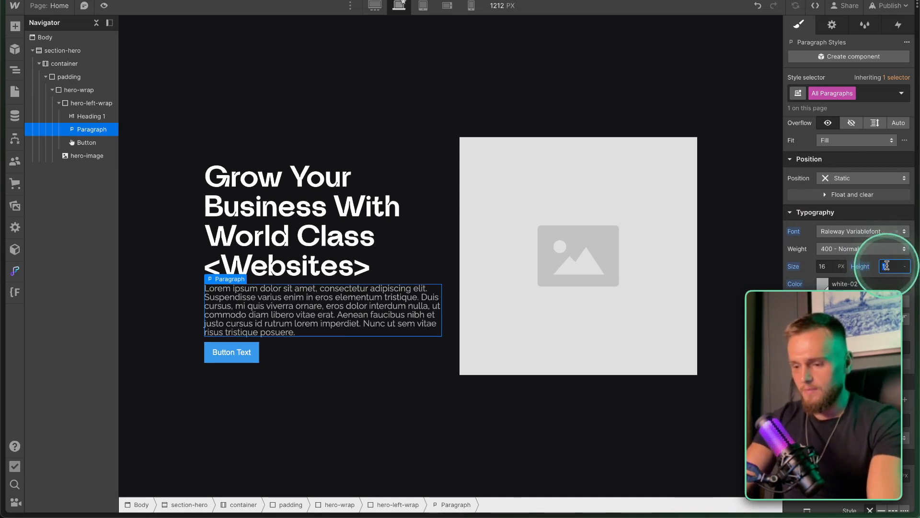
{"action": "type", "text": "1.2"}
{"action": "key", "text": "Return"}
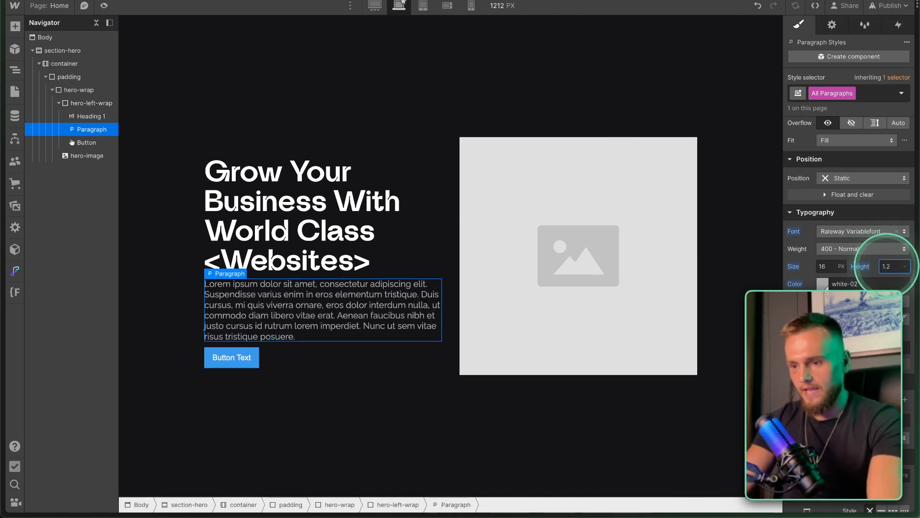
{"action": "key", "text": "Return"}
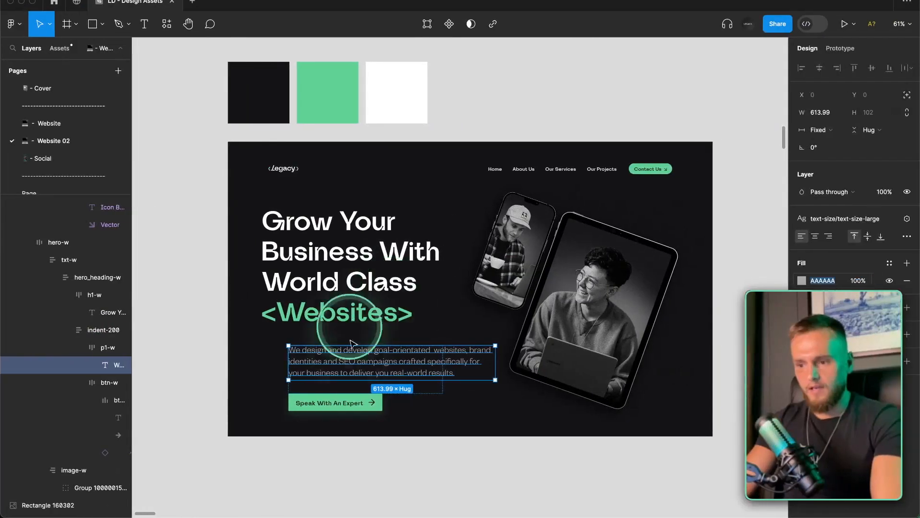
Paste the agency description copied from the design into the hero paragraph.
{"action": "double_click", "coordinate": [352, 363]}
{"action": "key", "text": "super+c"}
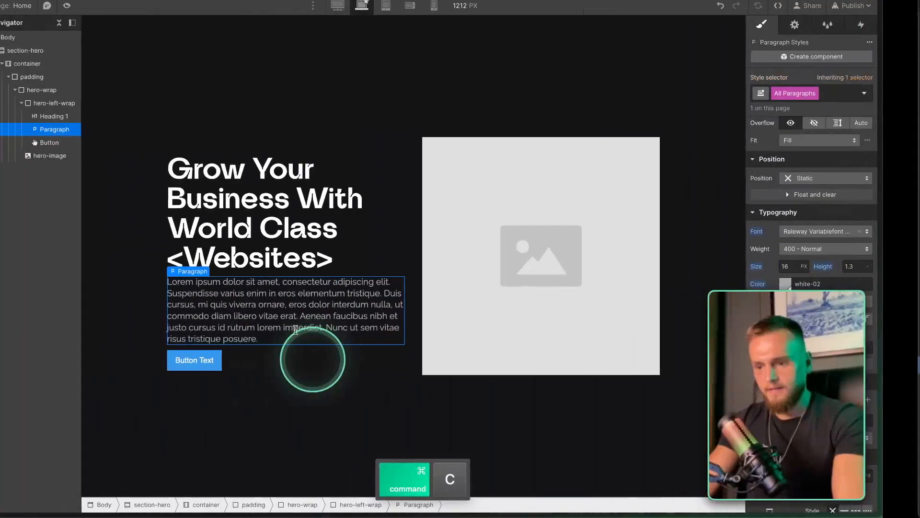
{"action": "key", "text": "super+v"}
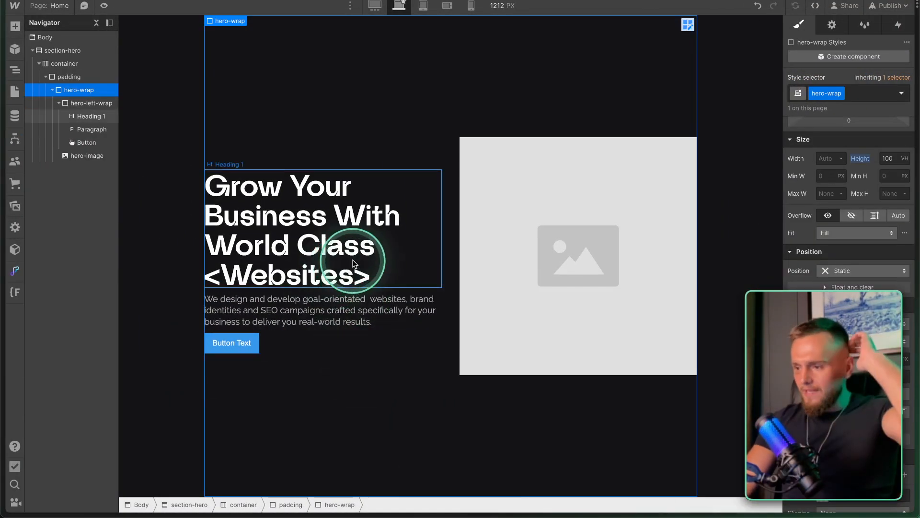
Wrap the hero heading in a new div with the class 'heading-sspacer'.
{"action": "left_click", "coordinate": [297, 229]}
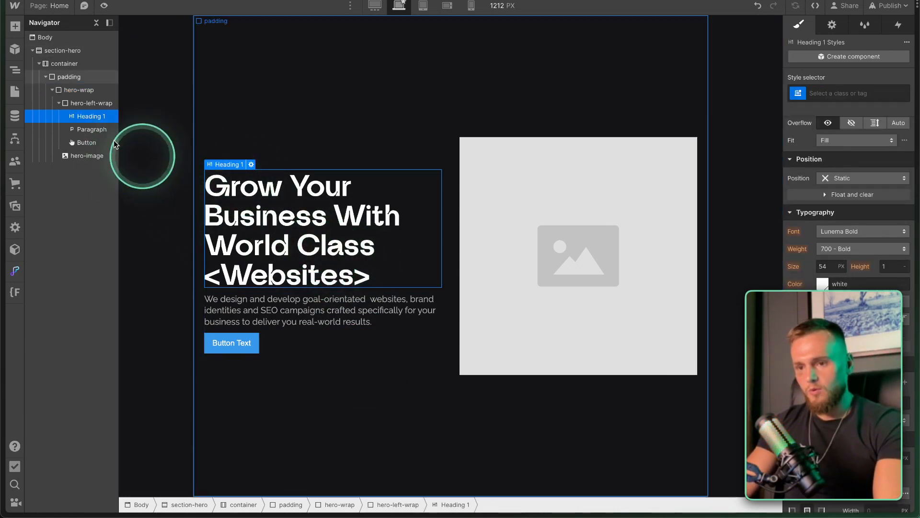
{"action": "right_click", "coordinate": [232, 167]}
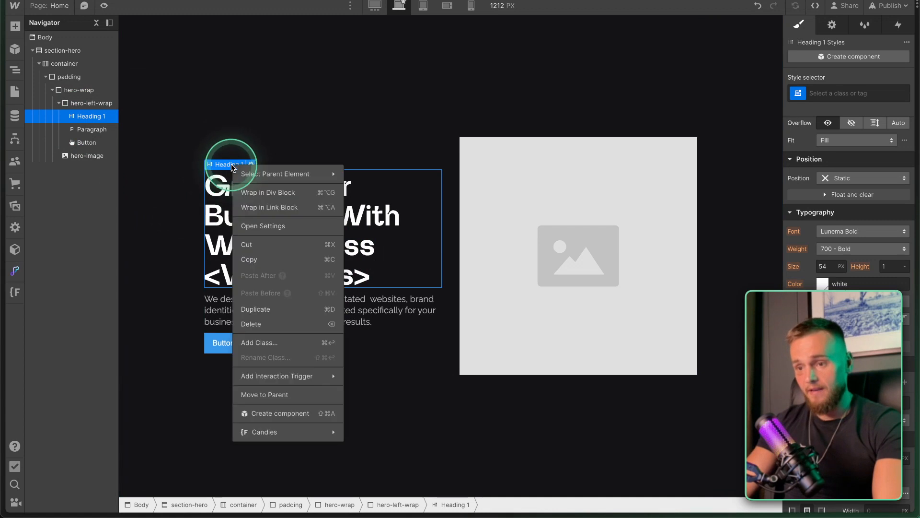
{"action": "left_click", "coordinate": [271, 193]}
{"action": "left_click", "coordinate": [819, 93]}
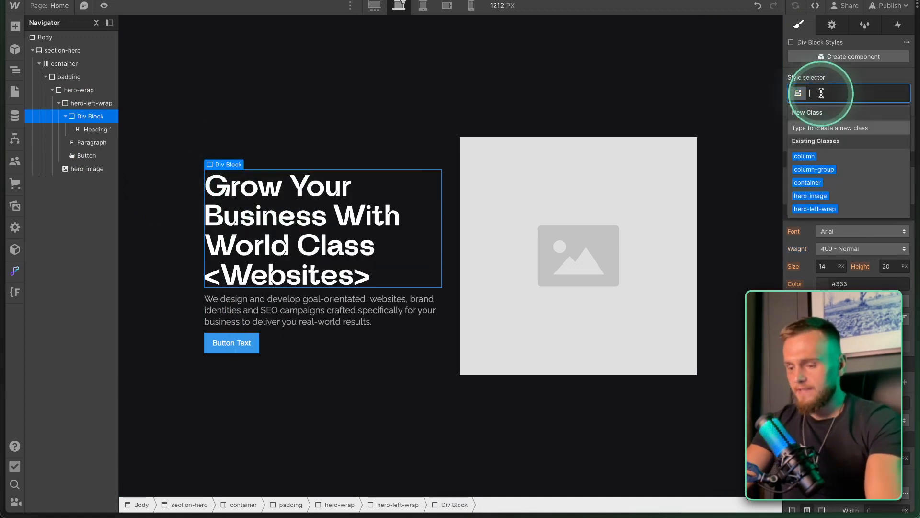
{"action": "type", "text": "heading-sspacer"}
{"action": "key", "text": "Return"}
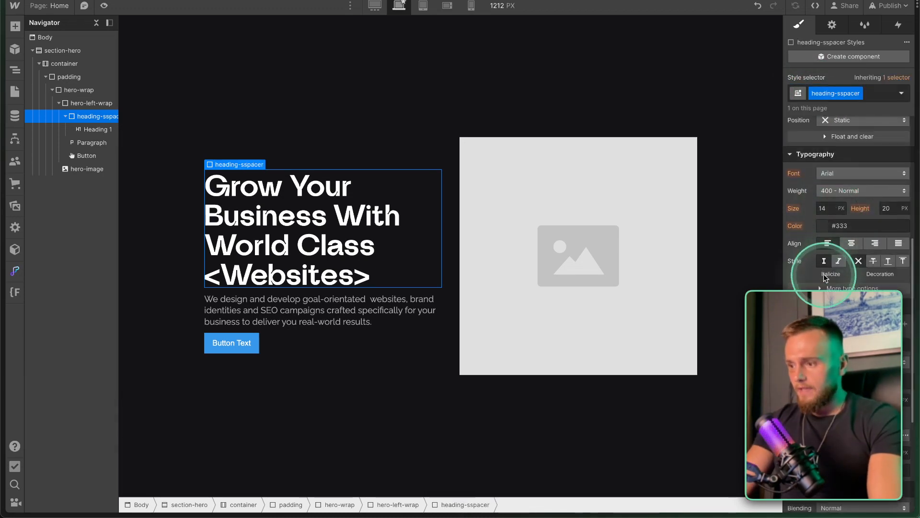
Try a 10 px bottom margin on the new heading wrapper.
{"action": "scroll", "coordinate": [817, 327], "scroll_direction": "up", "scroll_amount": 3}
{"action": "scroll", "coordinate": [818, 327], "scroll_direction": "up", "scroll_amount": 2}
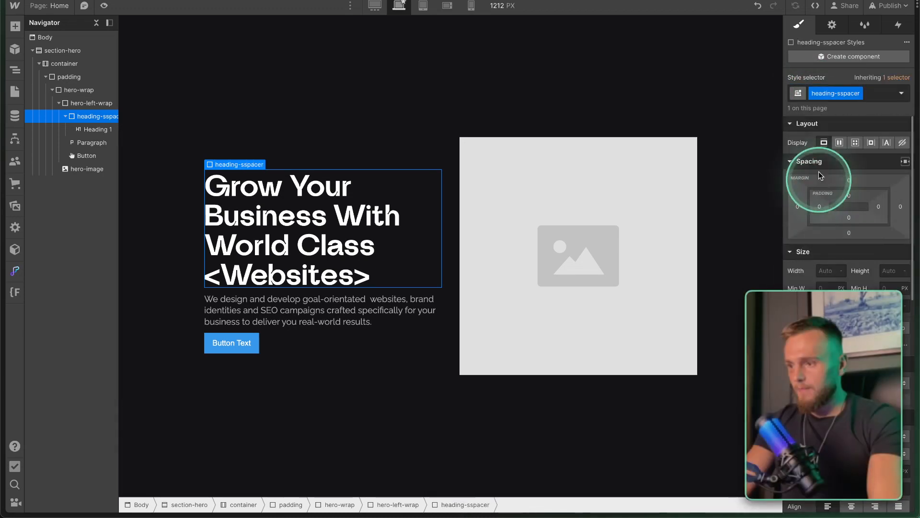
{"action": "left_click", "coordinate": [847, 234]}
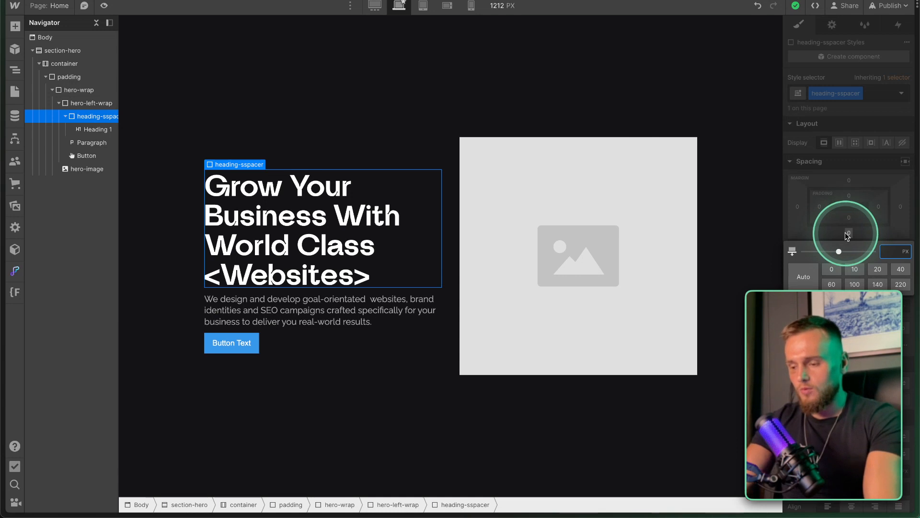
{"action": "type", "text": "10px"}
{"action": "key", "text": "Return"}
{"action": "left_click", "coordinate": [849, 233]}
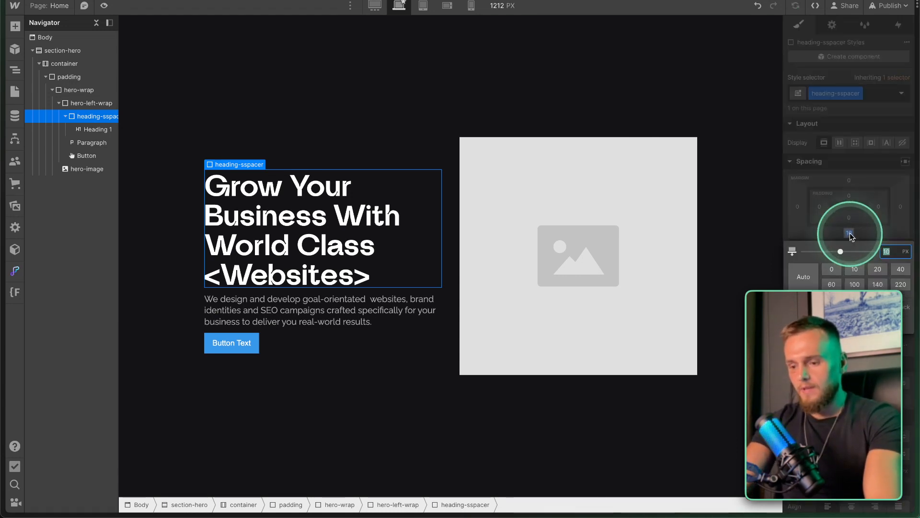
{"action": "key", "text": "Escape"}
Reset the heading-sspacer wrapper's bottom margin to 0 and give it 40 px bottom padding.
{"action": "left_click", "coordinate": [302, 289]}
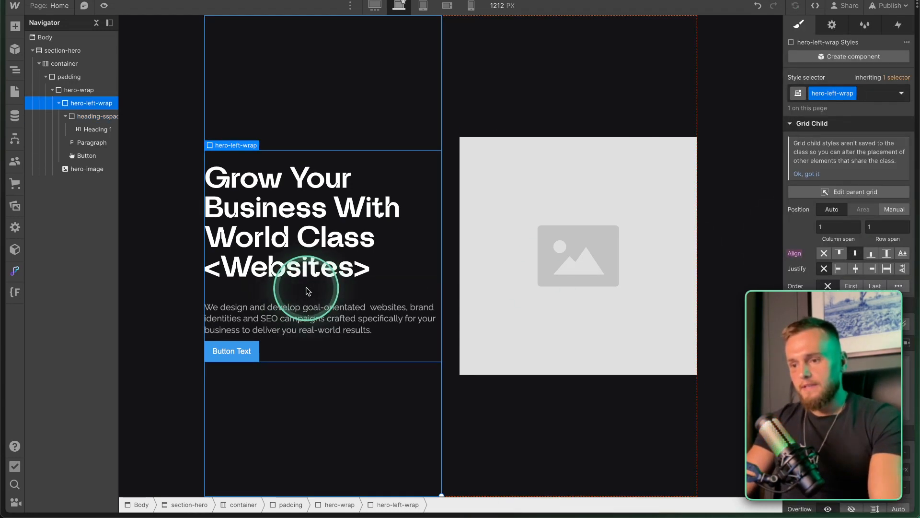
{"action": "left_click", "coordinate": [368, 270]}
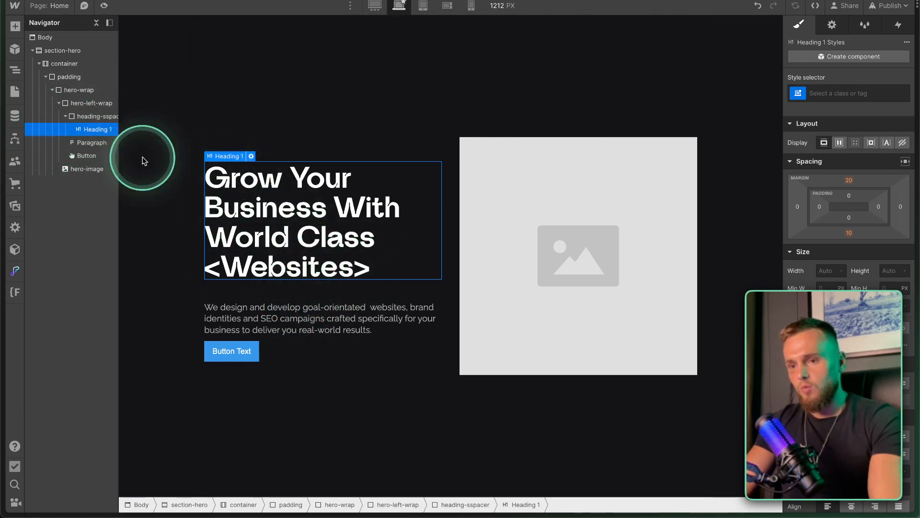
{"action": "left_click", "coordinate": [97, 119]}
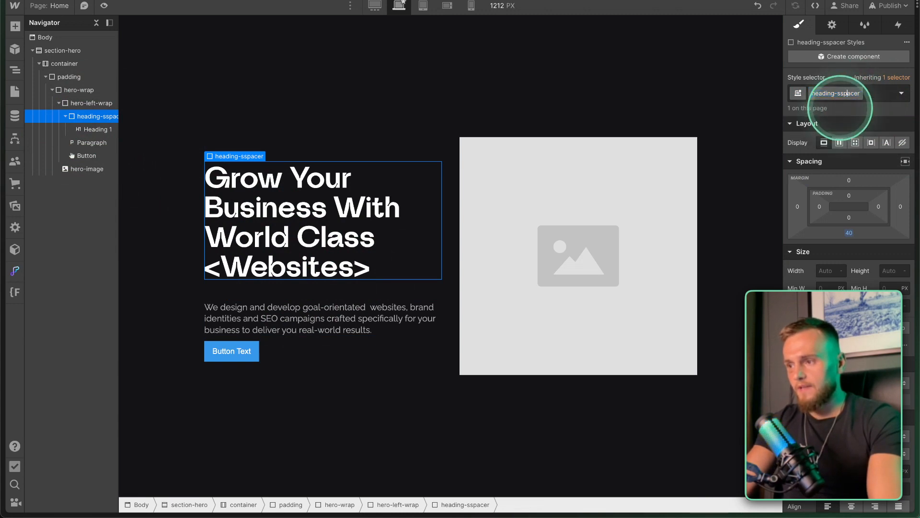
{"action": "left_click", "coordinate": [851, 234], "text": "alt"}
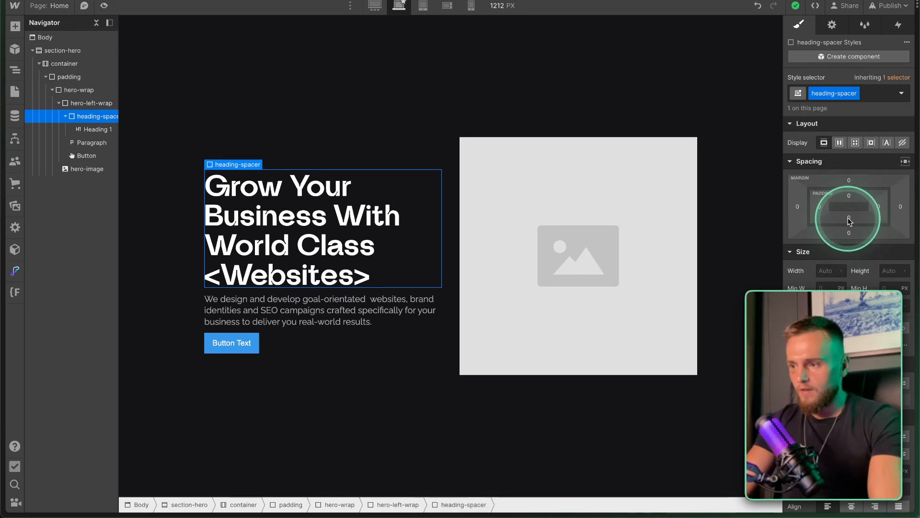
{"action": "left_click", "coordinate": [849, 219]}
{"action": "type", "text": "40"}
{"action": "key", "text": "Return"}
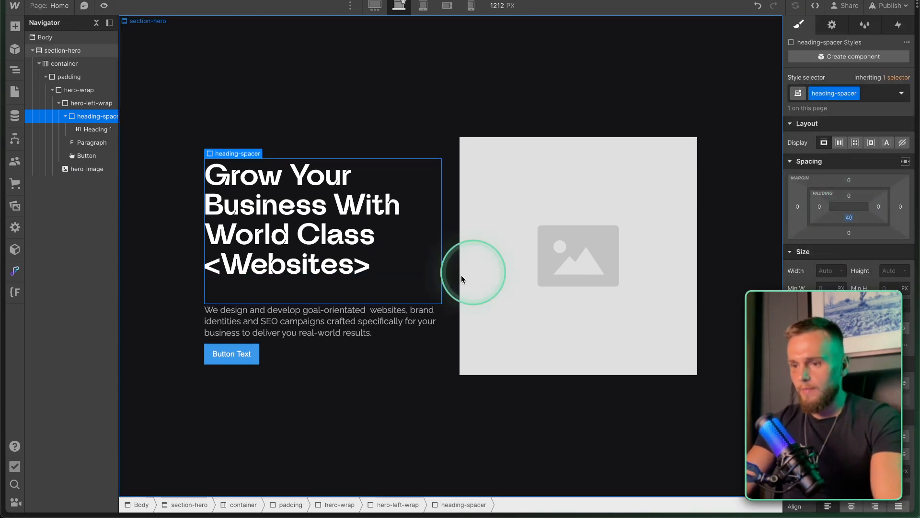
Compare the spacing of the heading and its heading-sspacer wrapper.
{"action": "left_click", "coordinate": [299, 254]}
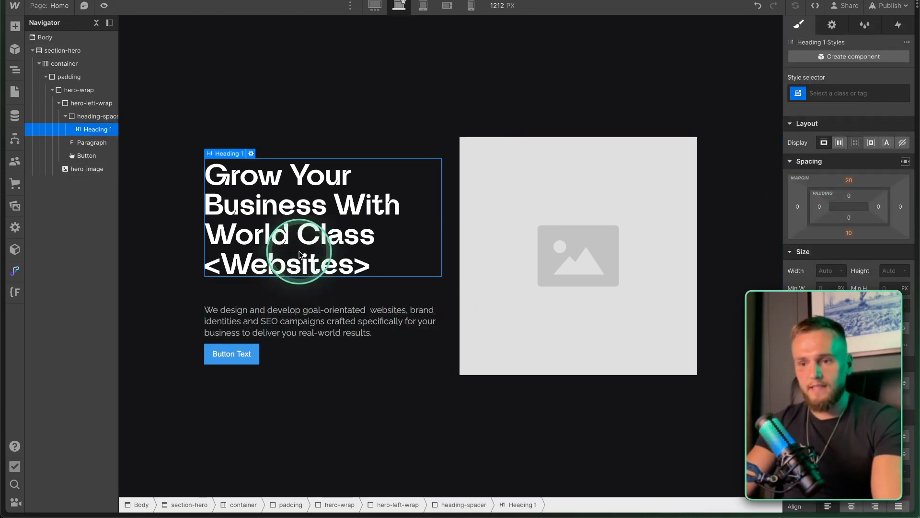
{"action": "left_click", "coordinate": [284, 294]}
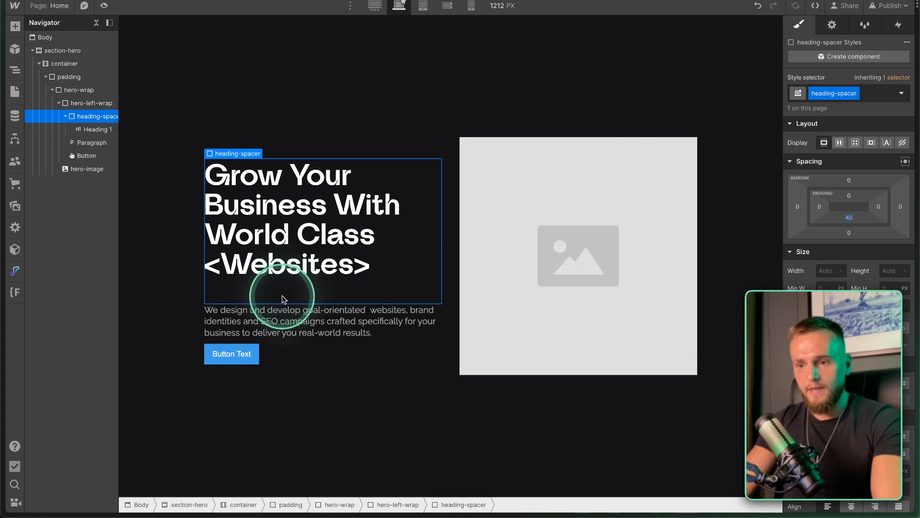
{"action": "left_click", "coordinate": [277, 254]}
{"action": "left_click", "coordinate": [274, 283]}
{"action": "left_click", "coordinate": [285, 248]}
{"action": "left_click", "coordinate": [280, 293]}
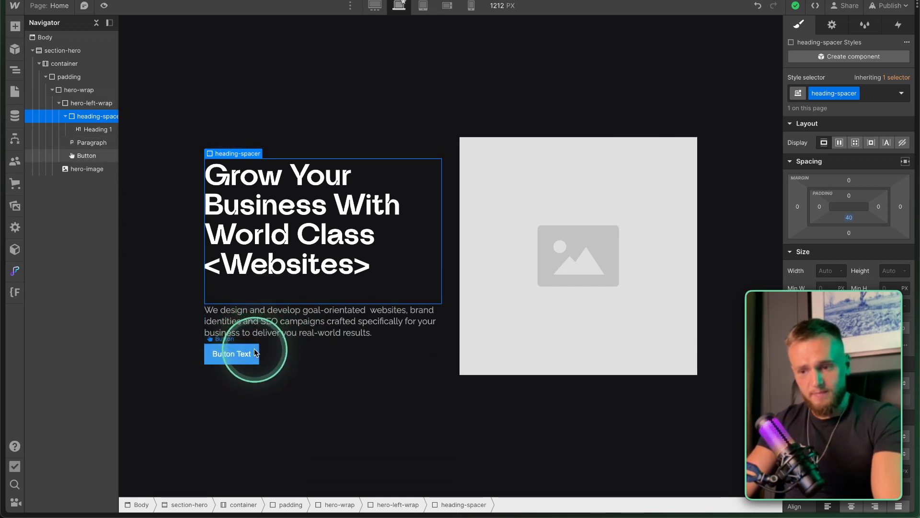
Wrap the hero paragraph in a new div with the class 'paragraph-spacer'.
{"action": "left_click", "coordinate": [287, 330]}
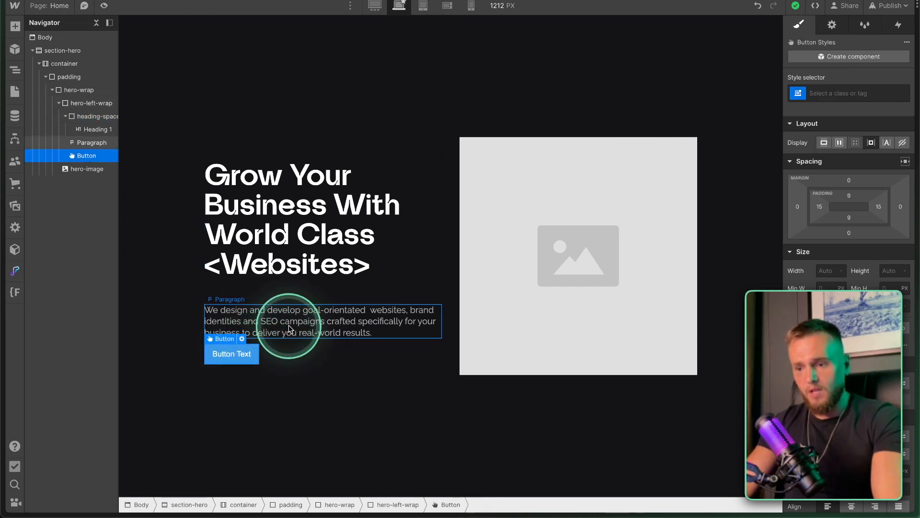
{"action": "right_click", "coordinate": [229, 301]}
{"action": "left_click", "coordinate": [262, 294]}
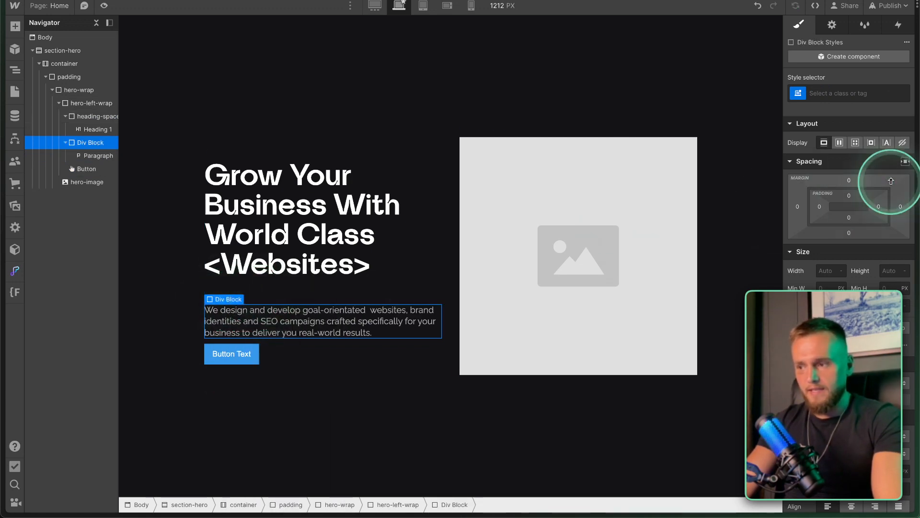
{"action": "left_click", "coordinate": [831, 94]}
{"action": "type", "text": "paragrap"}
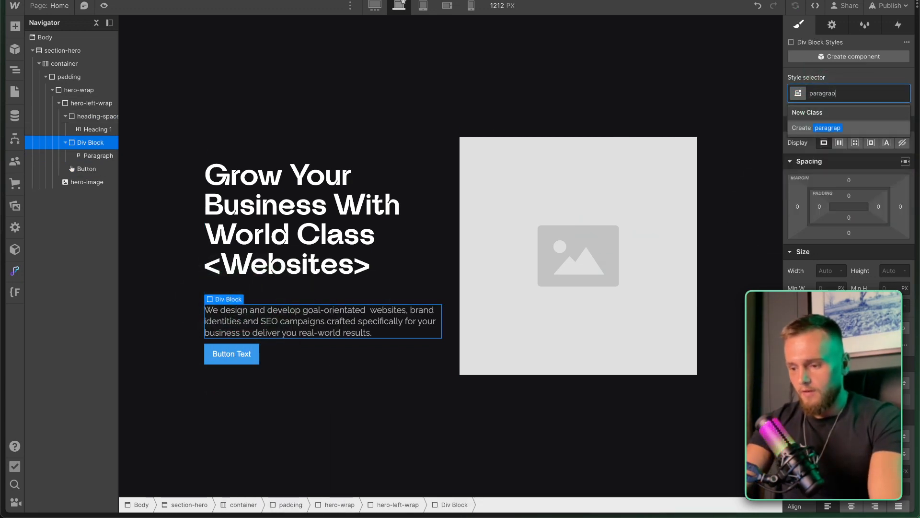
{"action": "type", "text": "h-spacer"}
{"action": "key", "text": "Return"}
Give the paragraph-spacer 30 px bottom padding, replacing an initial 40px.
{"action": "left_click", "coordinate": [849, 217]}
{"action": "type", "text": "40px"}
{"action": "key", "text": "Return"}
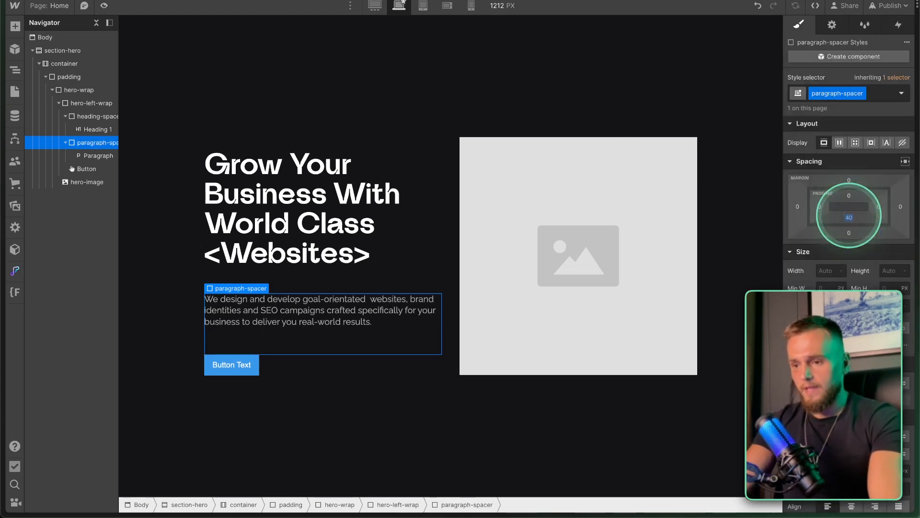
{"action": "left_click", "coordinate": [849, 218]}
{"action": "type", "text": "3"}
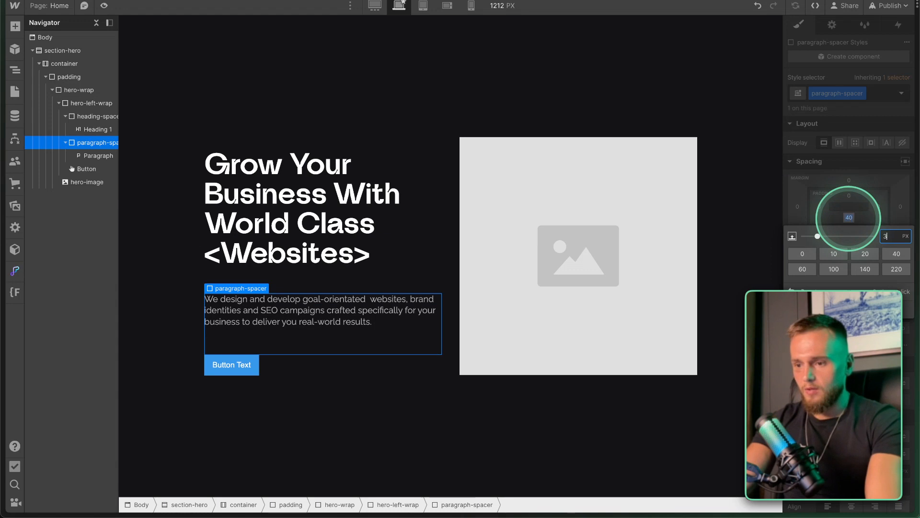
{"action": "type", "text": "0"}
{"action": "key", "text": "Return"}
Preview the hero layout at tablet and mobile landscape widths.
{"action": "left_click", "coordinate": [312, 426]}
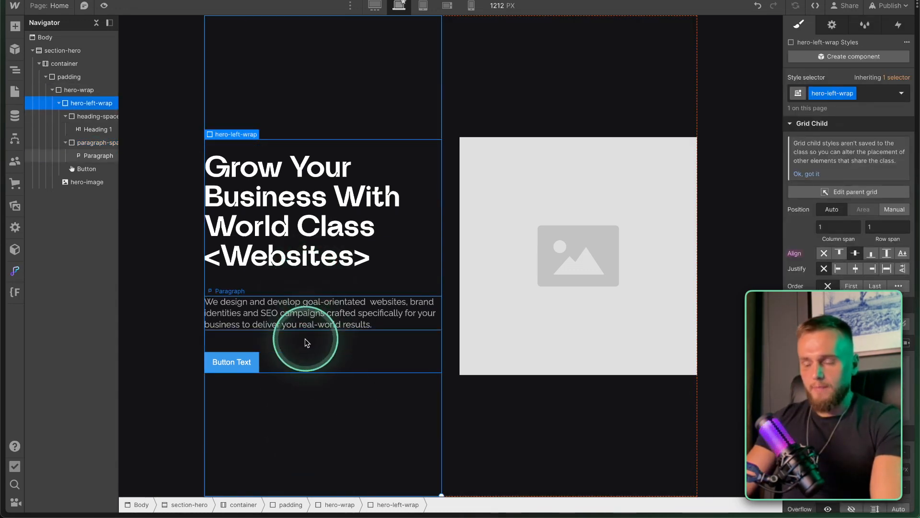
{"action": "left_click", "coordinate": [423, 5]}
{"action": "left_click", "coordinate": [448, 5]}
Return to desktop view and copy the green brand colour from the Figma design.
{"action": "left_click", "coordinate": [423, 6]}
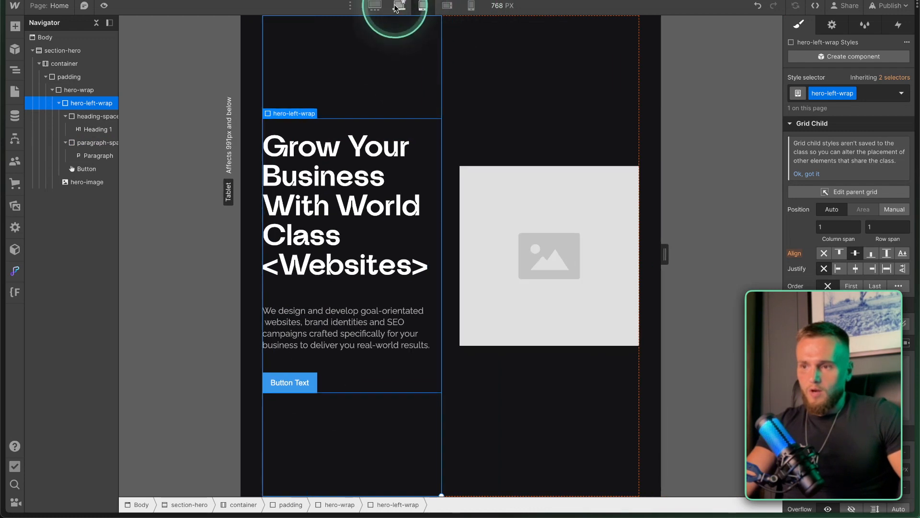
{"action": "left_click", "coordinate": [397, 6]}
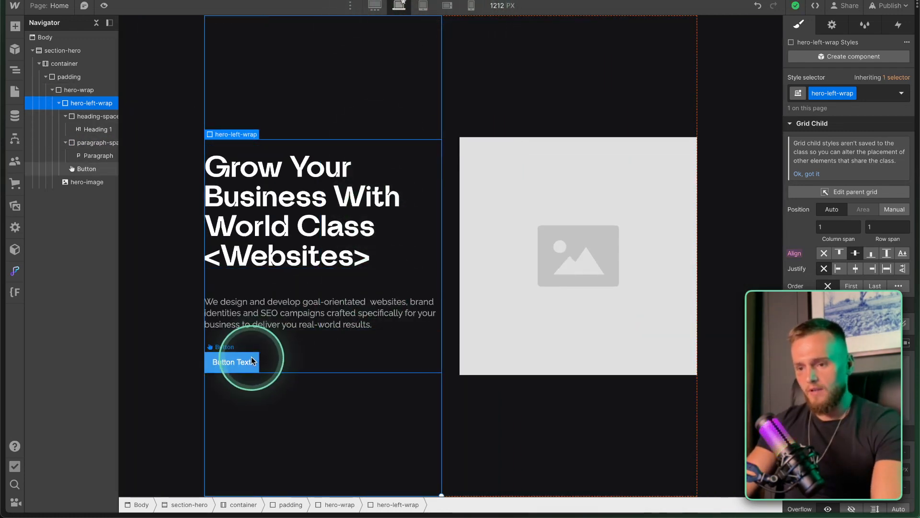
{"action": "key", "text": "super+Tab"}
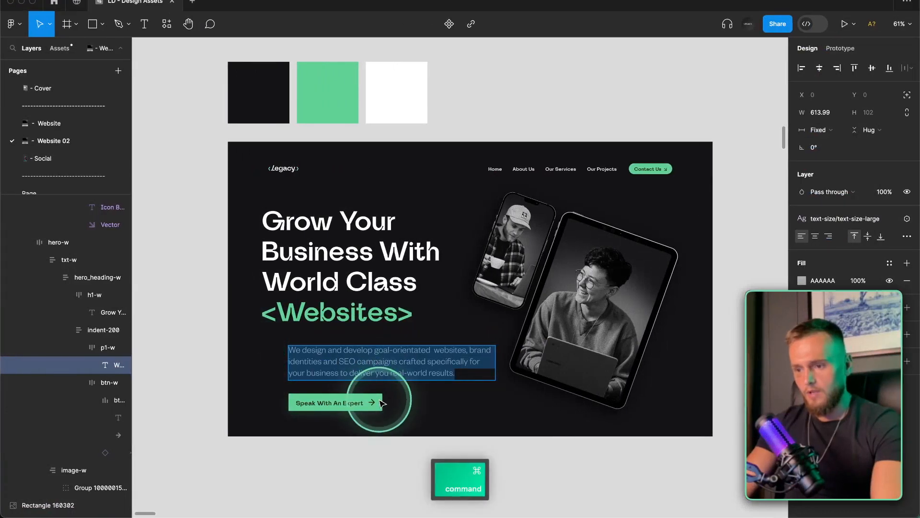
{"action": "left_click", "coordinate": [381, 402]}
{"action": "left_click", "coordinate": [341, 73]}
{"action": "key", "text": "super+c"}
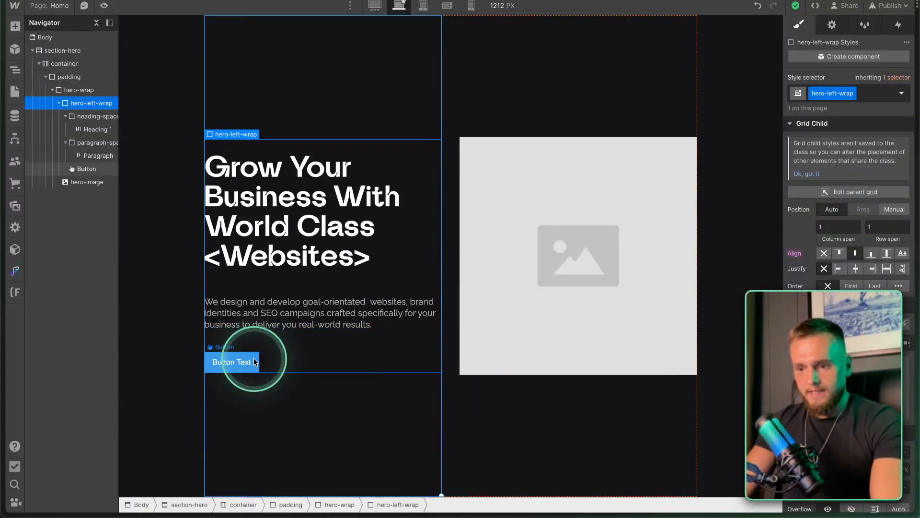
Give the hero button the All Links style and paste #60D197 as its background.
{"action": "left_click", "coordinate": [254, 361]}
{"action": "left_click", "coordinate": [863, 93]}
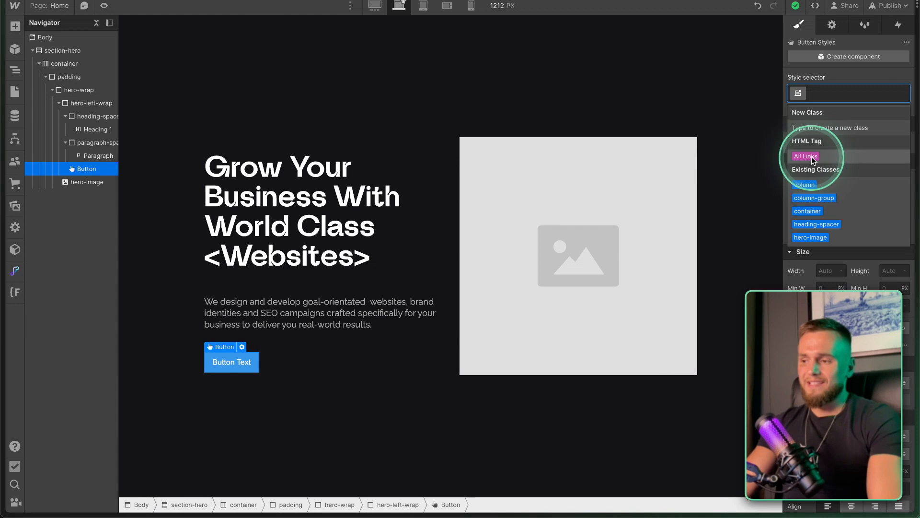
{"action": "left_click", "coordinate": [814, 157]}
{"action": "scroll", "coordinate": [829, 192], "scroll_direction": "down", "scroll_amount": 10}
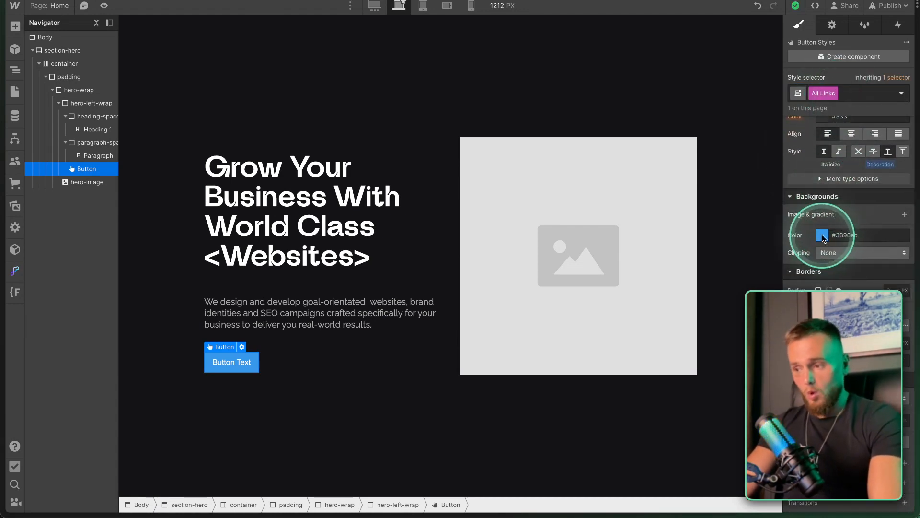
{"action": "left_click", "coordinate": [850, 234]}
{"action": "key", "text": "super"}
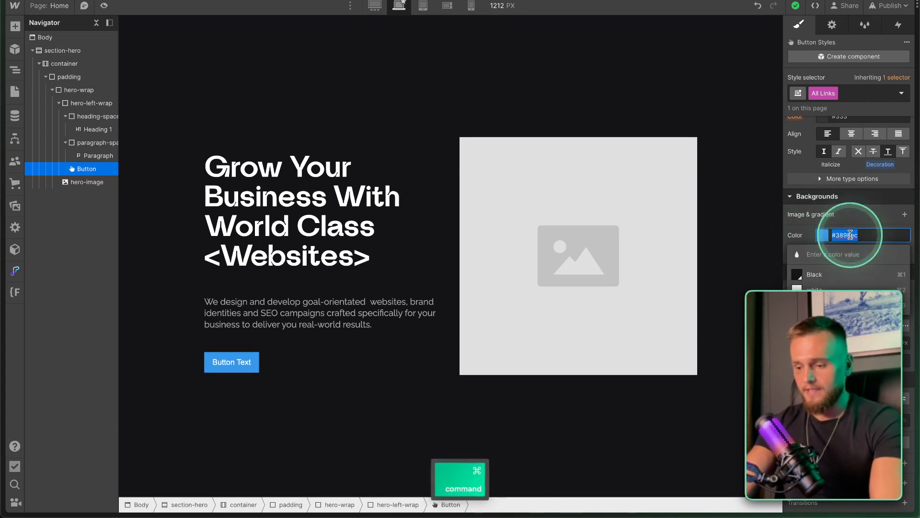
{"action": "key", "text": "super+v"}
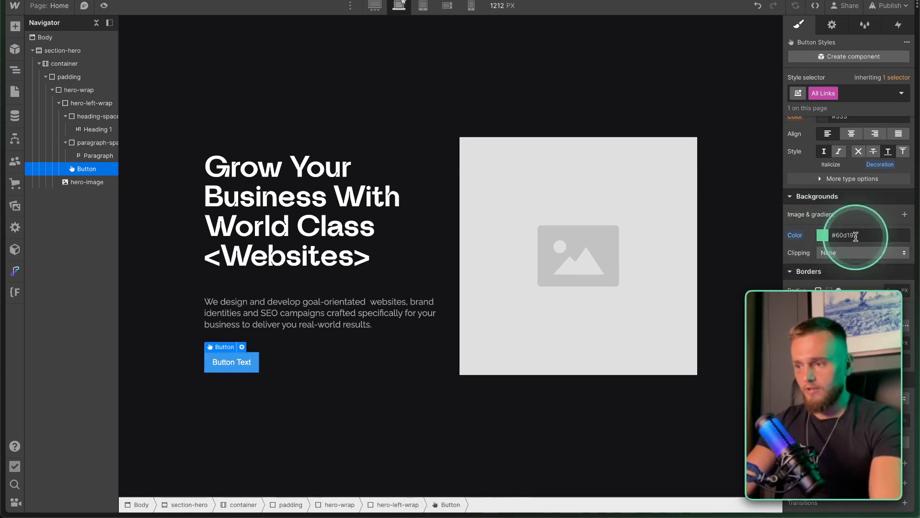
Create a 'button' class and set its background colour to 60D197.
{"action": "left_click", "coordinate": [842, 89]}
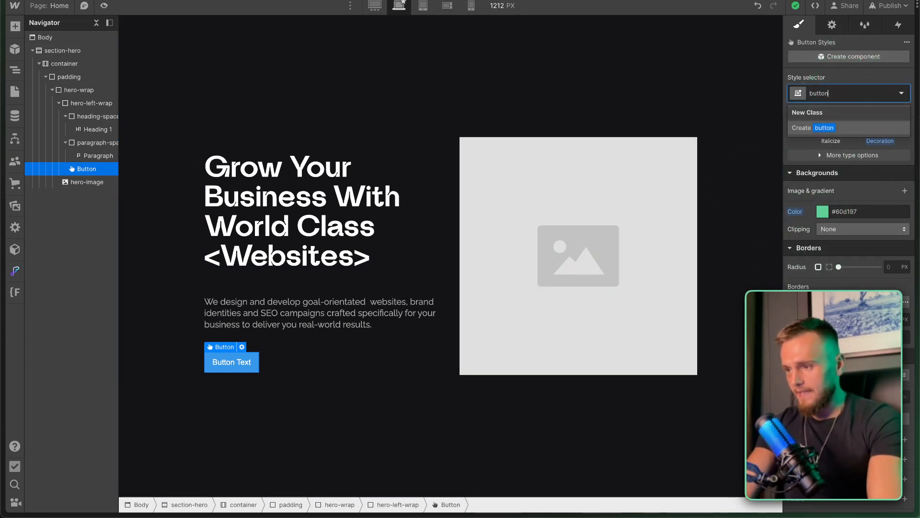
{"action": "type", "text": "button"}
{"action": "key", "text": "Return"}
{"action": "left_click", "coordinate": [822, 212]}
{"action": "left_click", "coordinate": [842, 212]}
{"action": "key", "text": "super+v"}
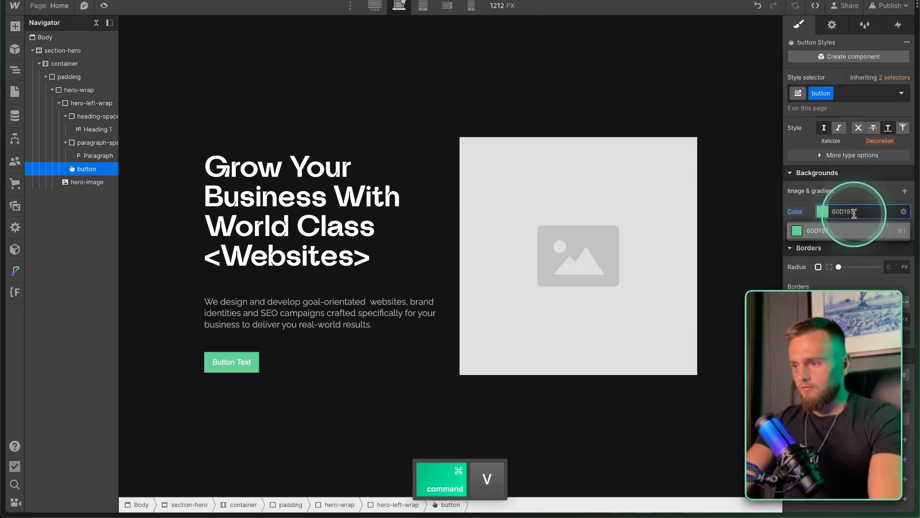
{"action": "key", "text": "Return"}
{"action": "left_click", "coordinate": [822, 212]}
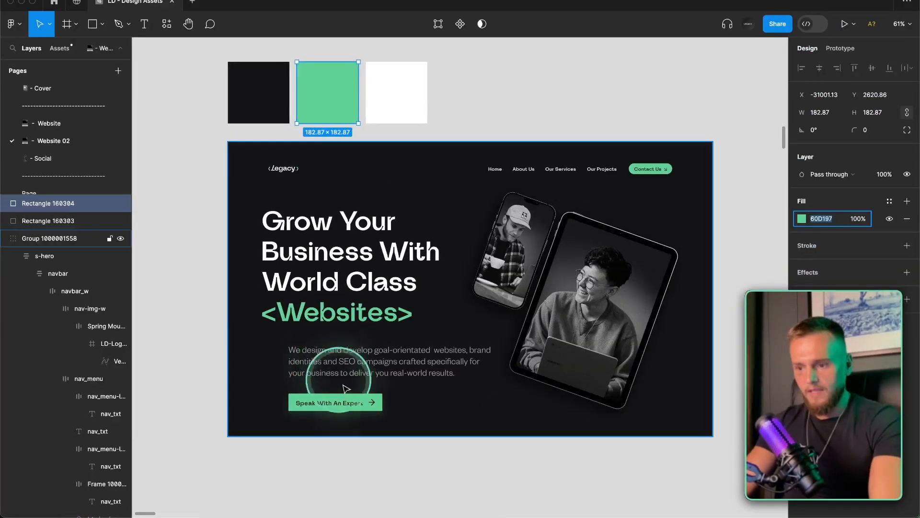
Replace the button text with 'Speak With An Expert' copied from Figma.
{"action": "double_click", "coordinate": [338, 401], "text": "super"}
{"action": "key", "text": "super+c"}
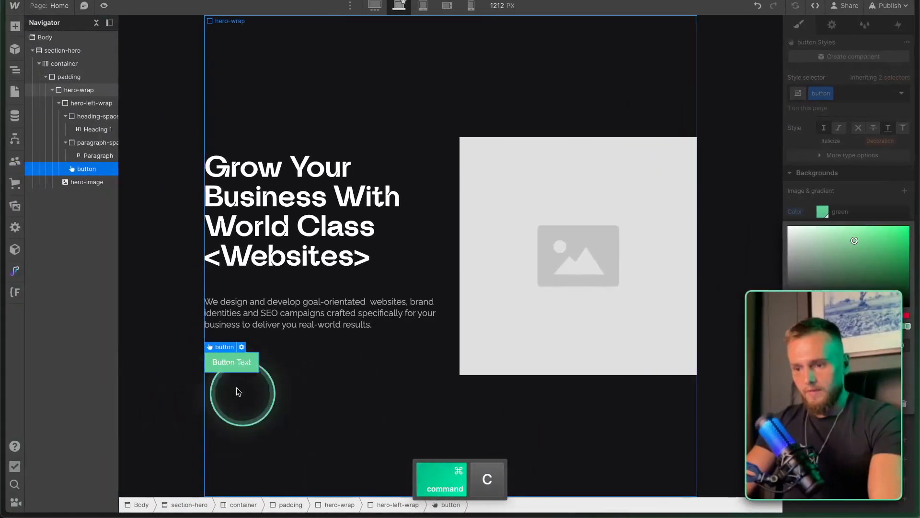
{"action": "double_click", "coordinate": [226, 363]}
{"action": "key", "text": "super+v"}
{"action": "key", "text": "Escape"}
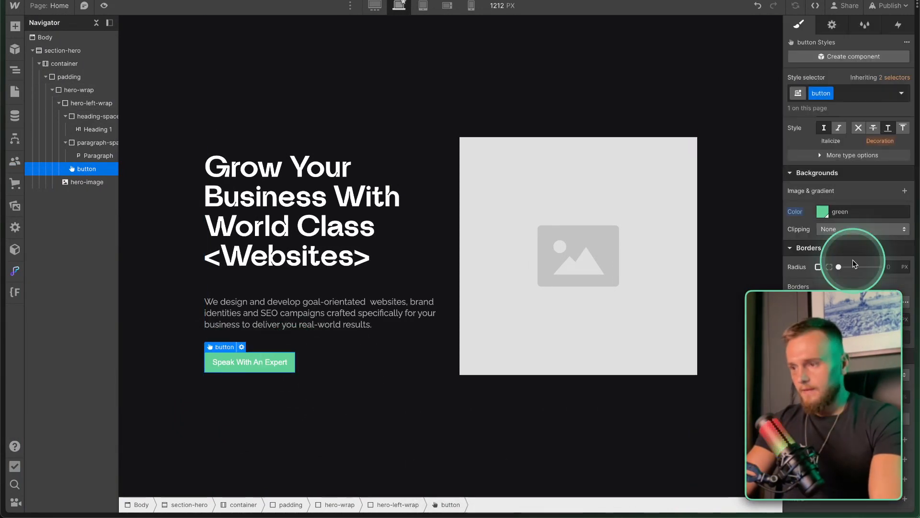
{"action": "scroll", "coordinate": [853, 259], "scroll_direction": "up", "scroll_amount": 5}
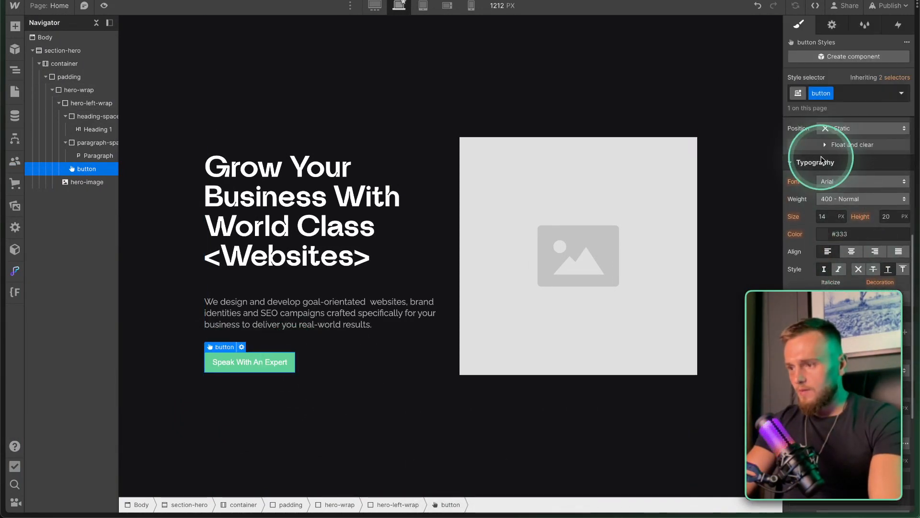
Set the button label's text colour to black.
{"action": "left_click", "coordinate": [824, 234]}
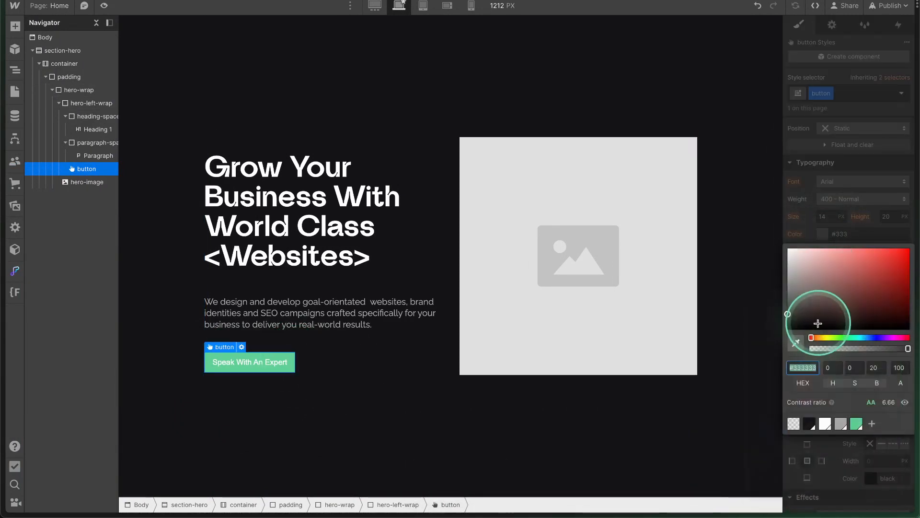
{"action": "left_click", "coordinate": [810, 423]}
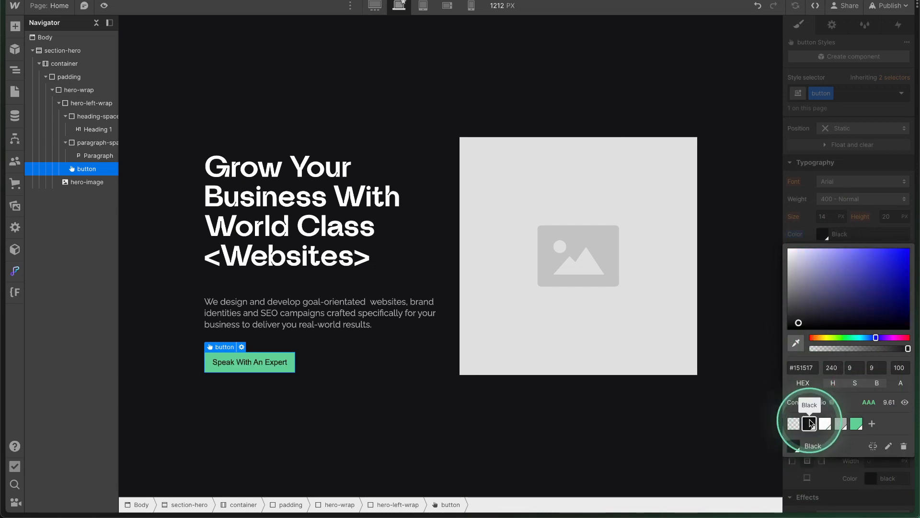
{"action": "key", "text": "super+z"}
{"action": "left_click", "coordinate": [849, 233]}
Set the button font to Lunema Bold, size 16 px, line height 1.2.
{"action": "left_click", "coordinate": [857, 181]}
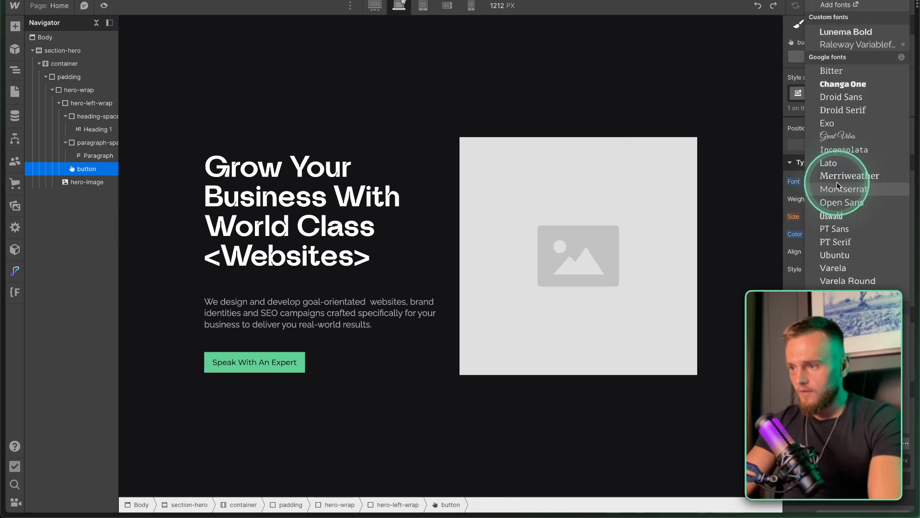
{"action": "left_click", "coordinate": [839, 32]}
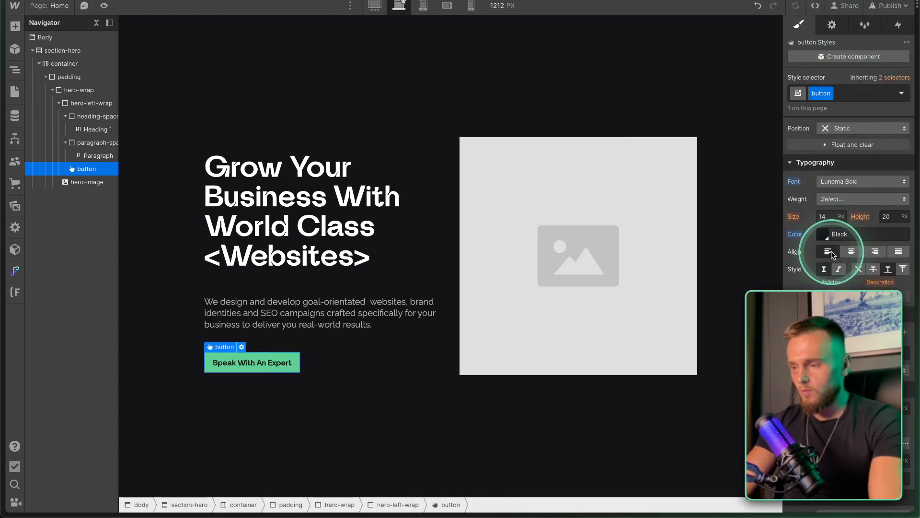
{"action": "left_click", "coordinate": [827, 216]}
{"action": "type", "text": "16"}
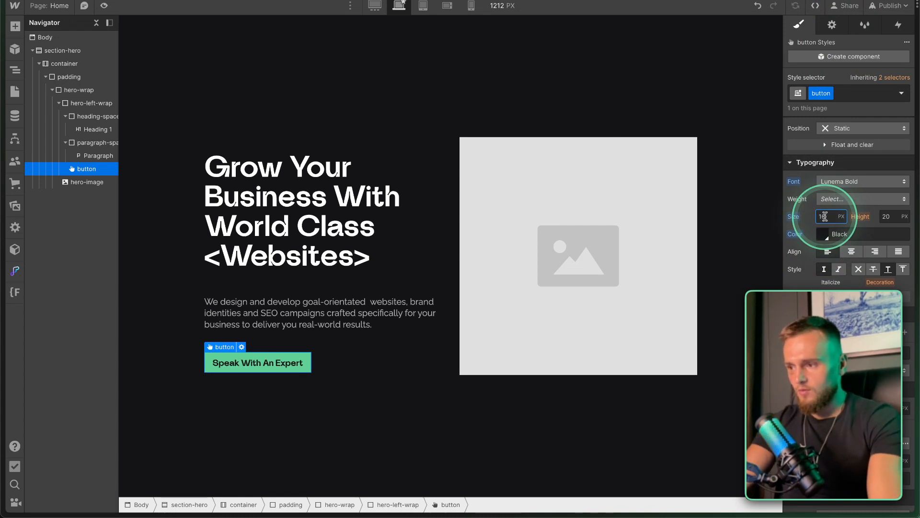
{"action": "left_click", "coordinate": [886, 216]}
{"action": "type", "text": "1"}
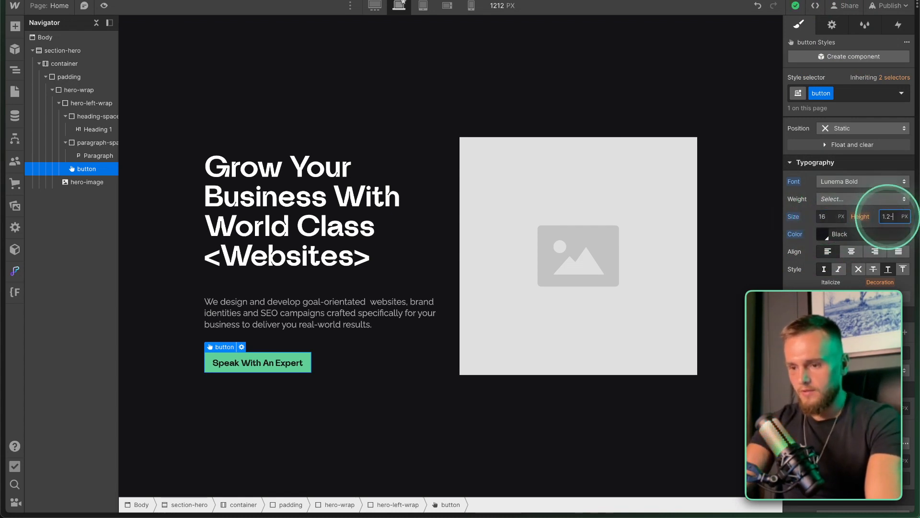
{"action": "type", "text": ".2"}
{"action": "left_click", "coordinate": [355, 396]}
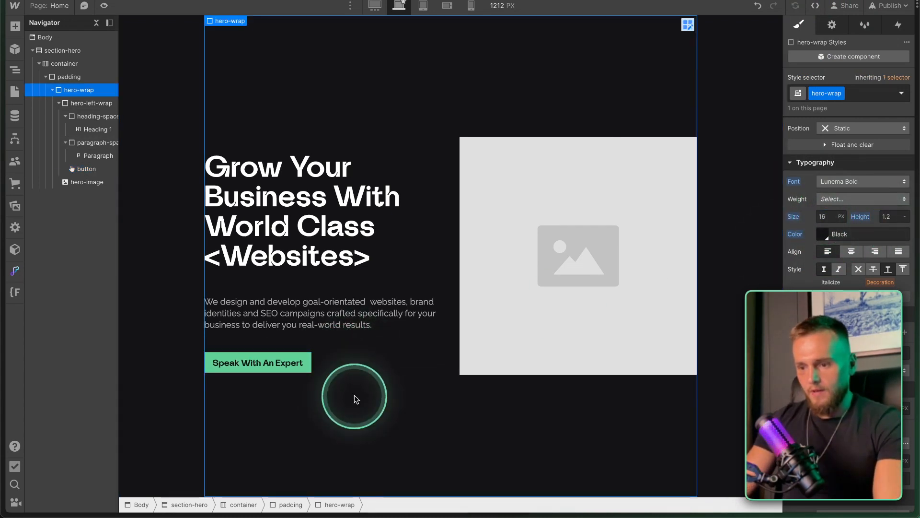
Preview the button and compare per-corner versus uniform radius options.
{"action": "left_click", "coordinate": [307, 364]}
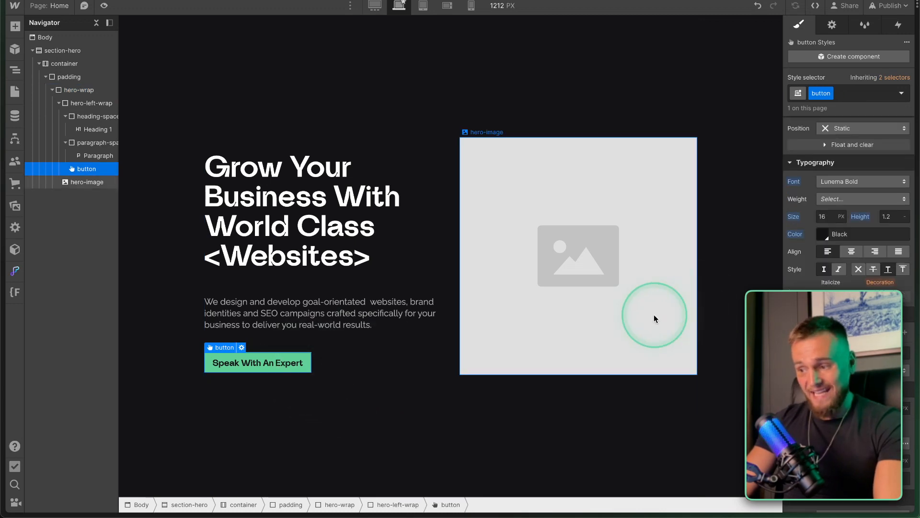
{"action": "scroll", "coordinate": [825, 230], "scroll_direction": "down", "scroll_amount": 5}
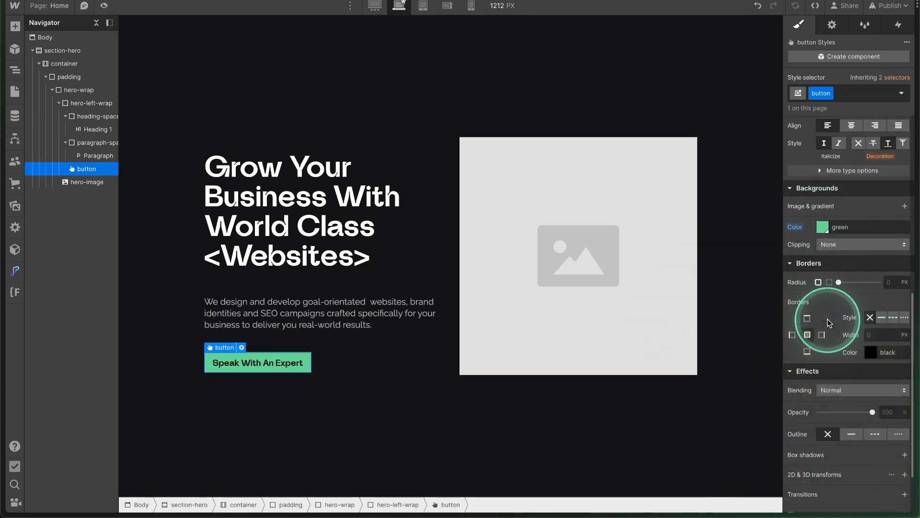
{"action": "scroll", "coordinate": [829, 322], "scroll_direction": "down", "scroll_amount": 1}
{"action": "scroll", "coordinate": [826, 337], "scroll_direction": "up", "scroll_amount": 5}
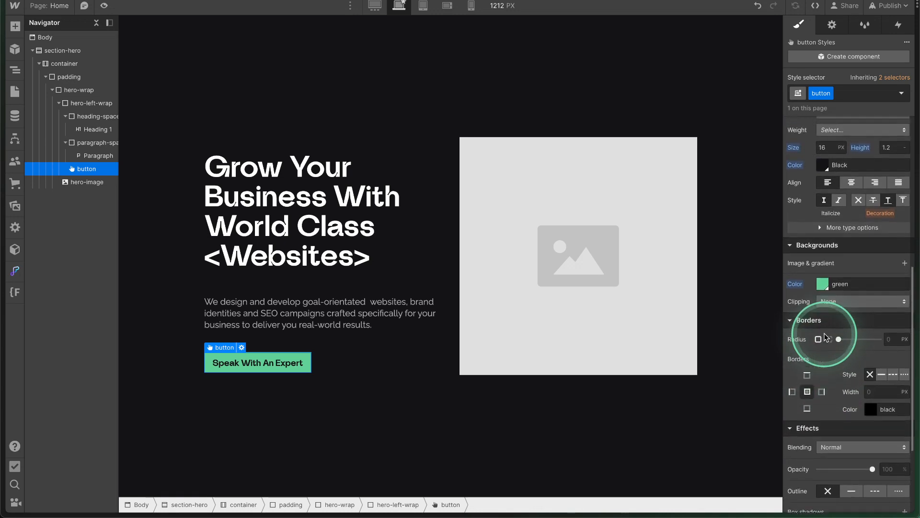
{"action": "scroll", "coordinate": [824, 355], "scroll_direction": "up", "scroll_amount": 1}
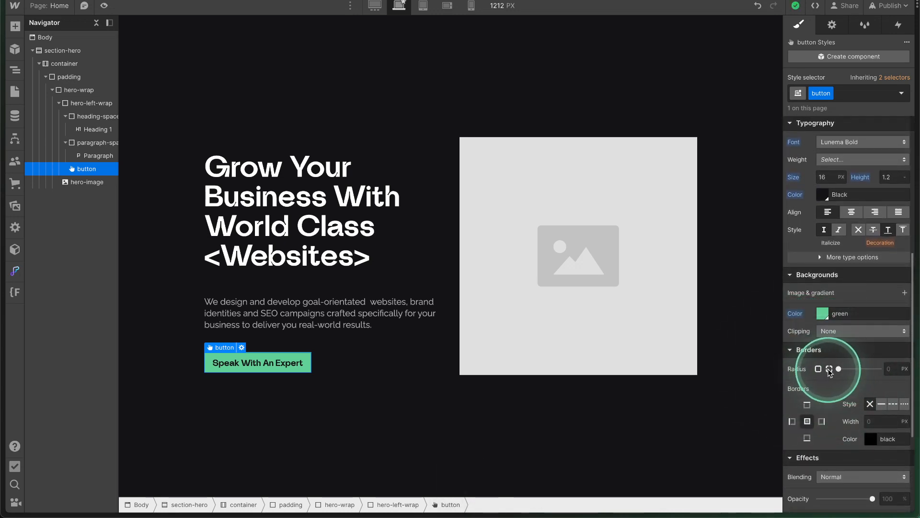
{"action": "left_click", "coordinate": [828, 369]}
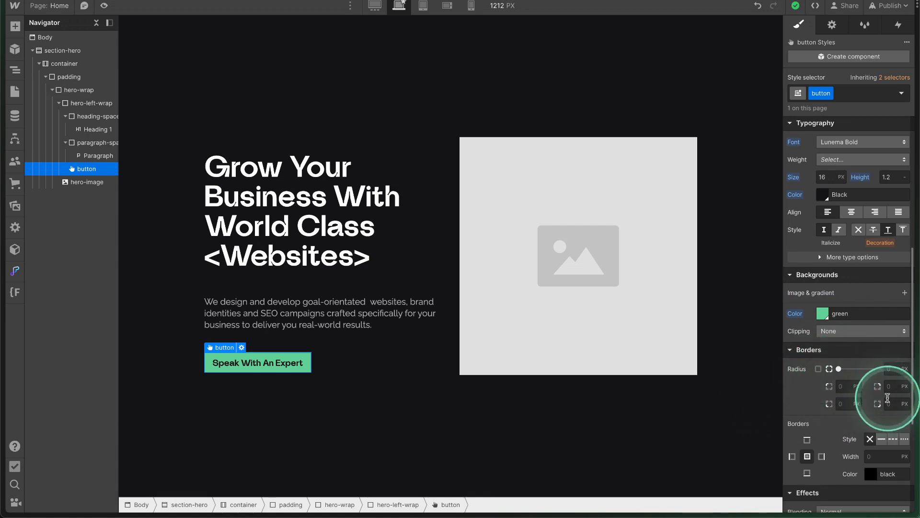
{"action": "left_click", "coordinate": [818, 370]}
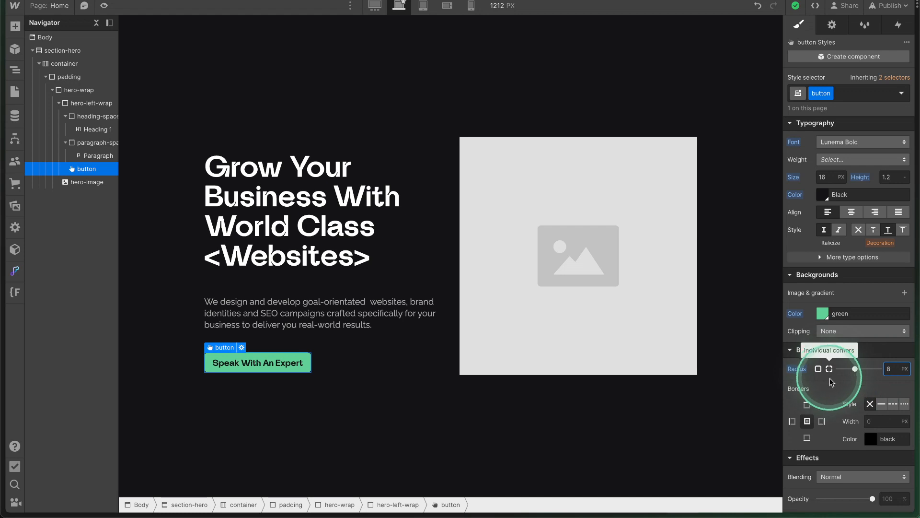
{"action": "left_click", "coordinate": [315, 389]}
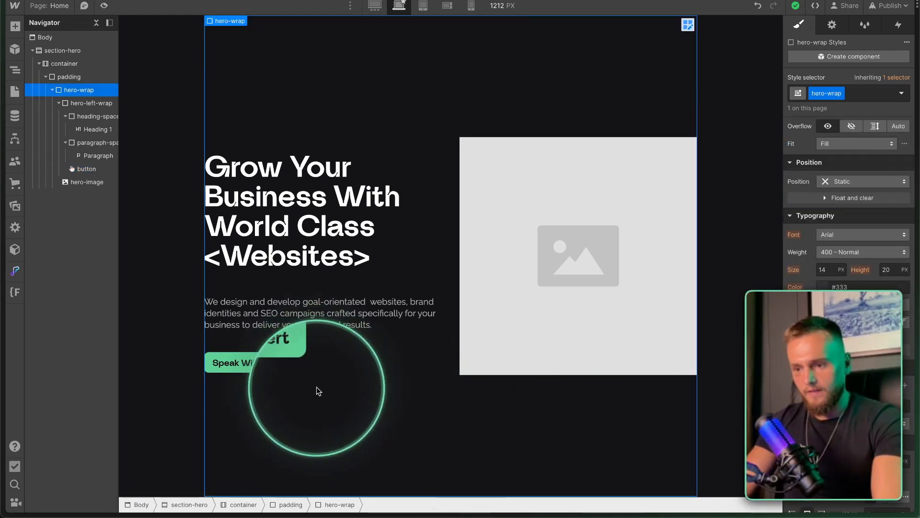
{"action": "scroll", "coordinate": [858, 407], "scroll_direction": "down", "scroll_amount": 4}
{"action": "left_click", "coordinate": [288, 362]}
{"action": "scroll", "coordinate": [818, 282], "scroll_direction": "down", "scroll_amount": 2}
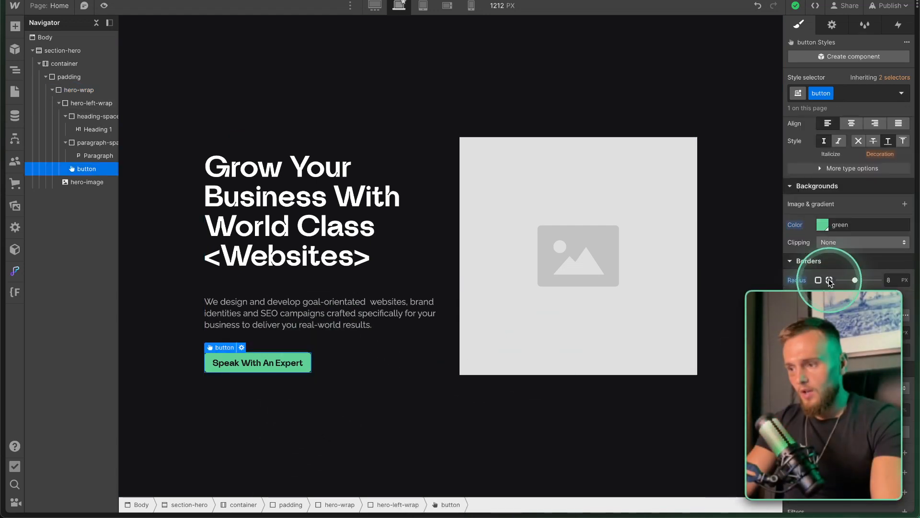
{"action": "left_click", "coordinate": [829, 280]}
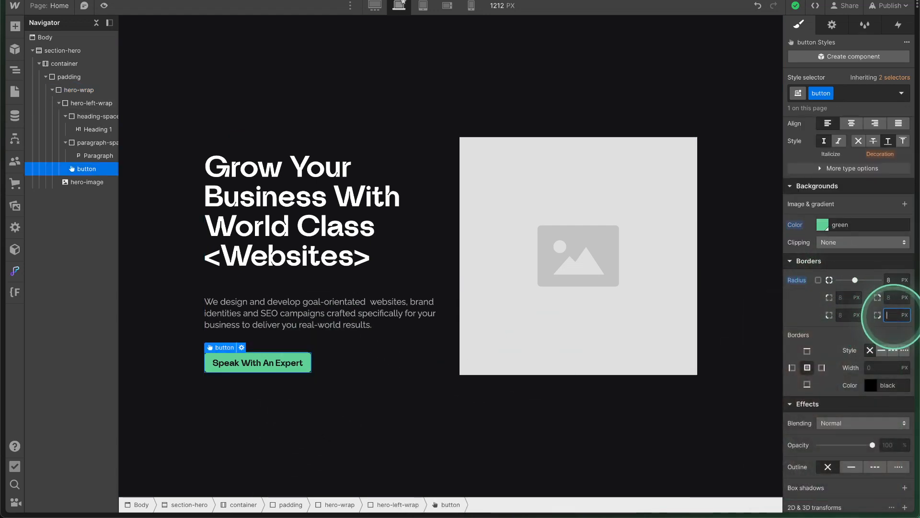
{"action": "left_click", "coordinate": [403, 419]}
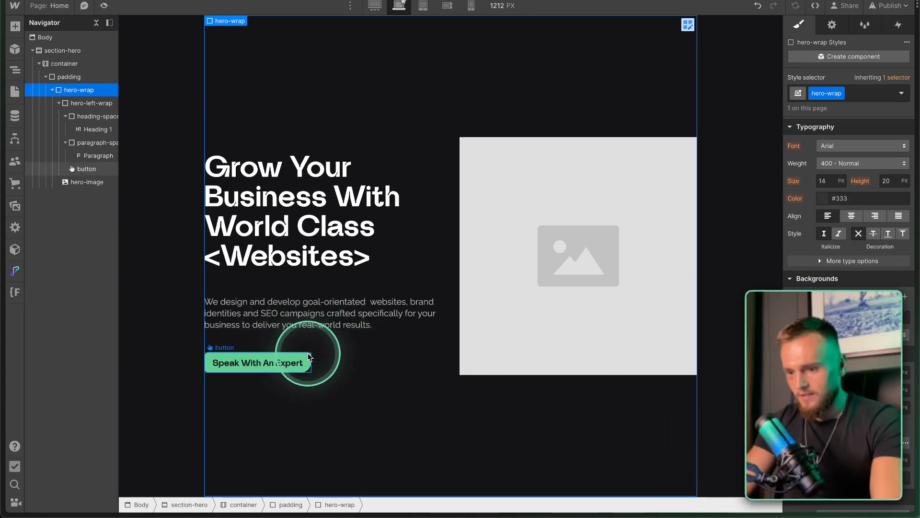
Clear the existing rounding and enter an 8 px radius for all corners.
{"action": "left_click", "coordinate": [295, 364]}
{"action": "left_click", "coordinate": [890, 316]}
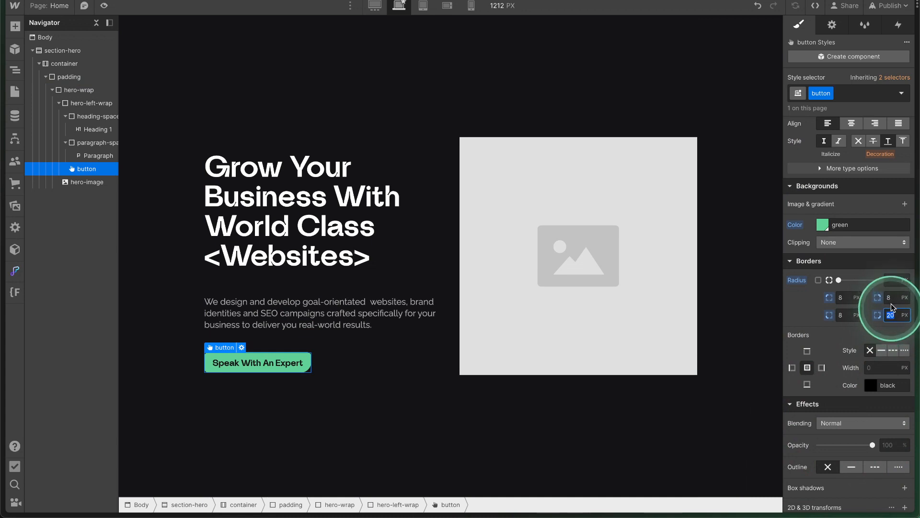
{"action": "left_click", "coordinate": [795, 281], "text": "alt"}
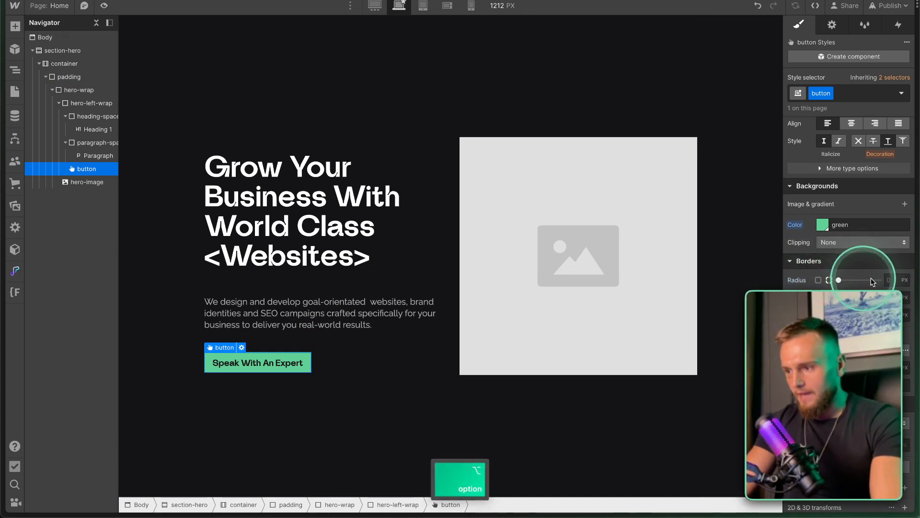
{"action": "left_click", "coordinate": [892, 278]}
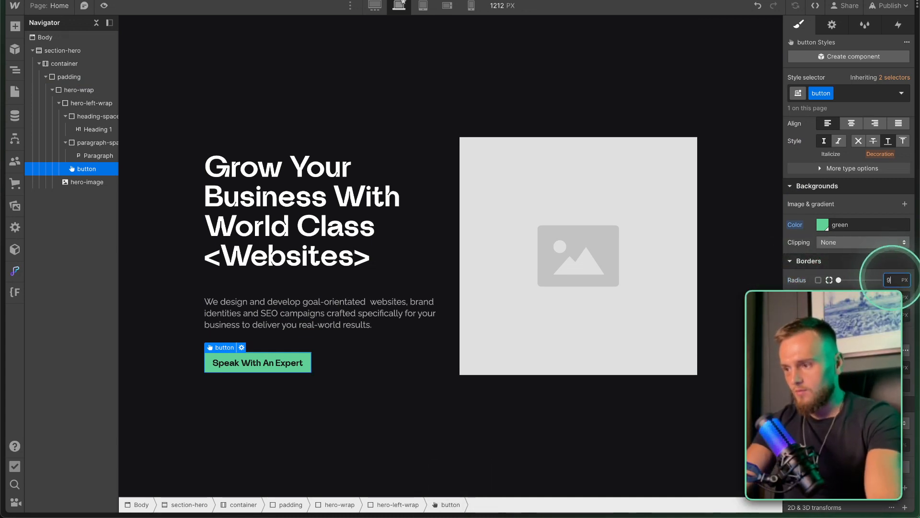
{"action": "type", "text": "8"}
{"action": "scroll", "coordinate": [857, 340], "scroll_direction": "down", "scroll_amount": 1}
{"action": "scroll", "coordinate": [857, 341], "scroll_direction": "down", "scroll_amount": 2}
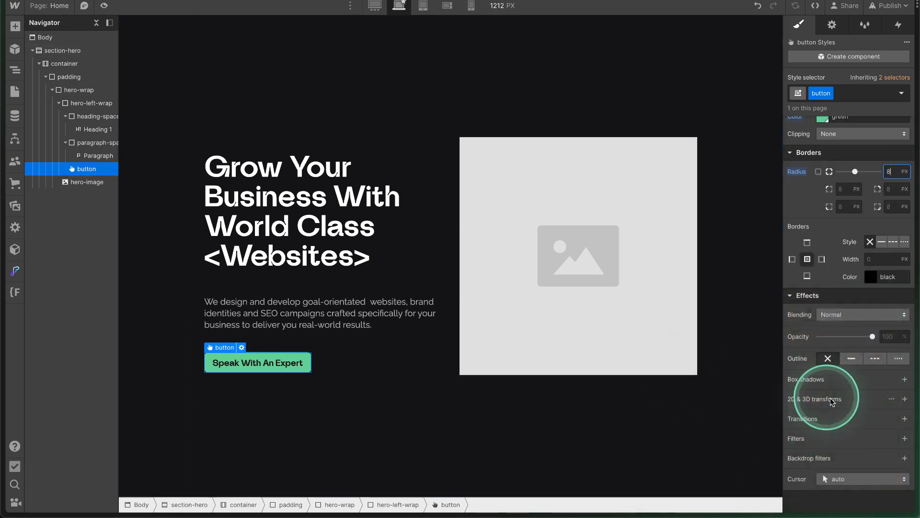
{"action": "scroll", "coordinate": [834, 402], "scroll_direction": "up", "scroll_amount": 3}
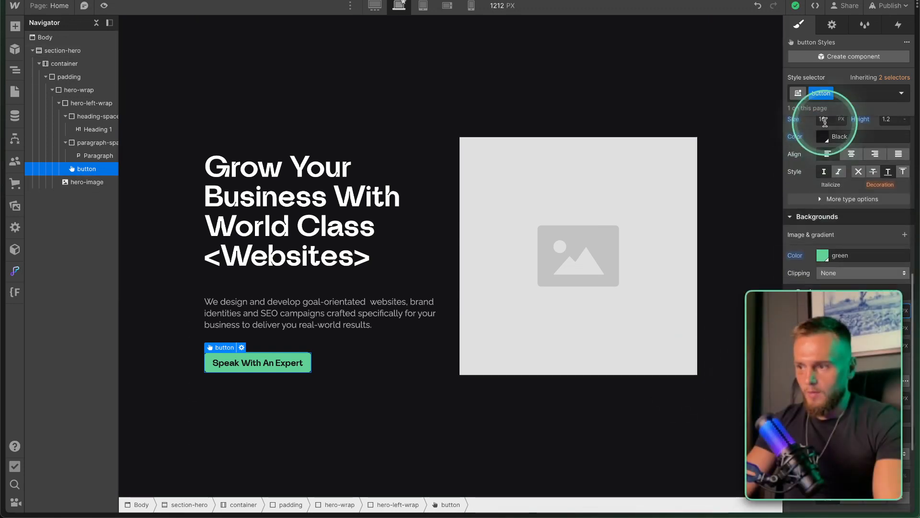
Set the button's link type to Page and choose About from the page list.
{"action": "left_click", "coordinate": [832, 26]}
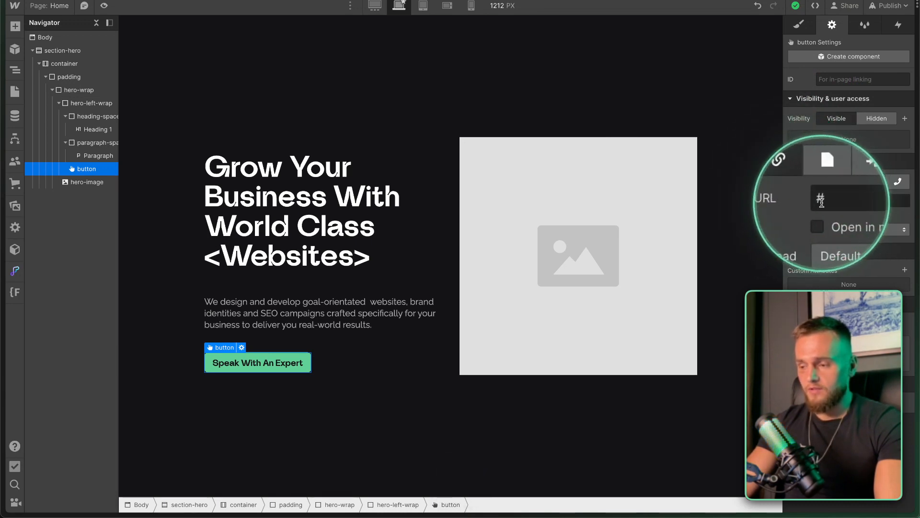
{"action": "left_click", "coordinate": [825, 182]}
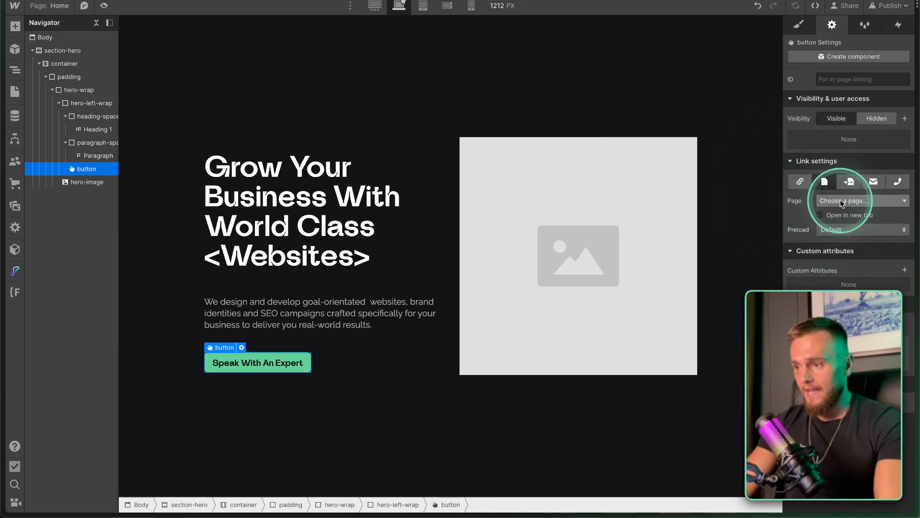
{"action": "left_click", "coordinate": [836, 201]}
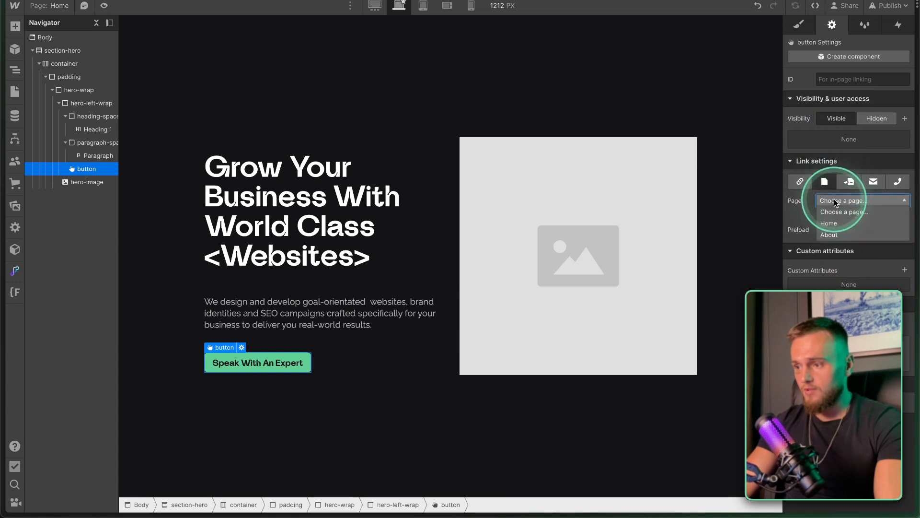
{"action": "left_click", "coordinate": [831, 235]}
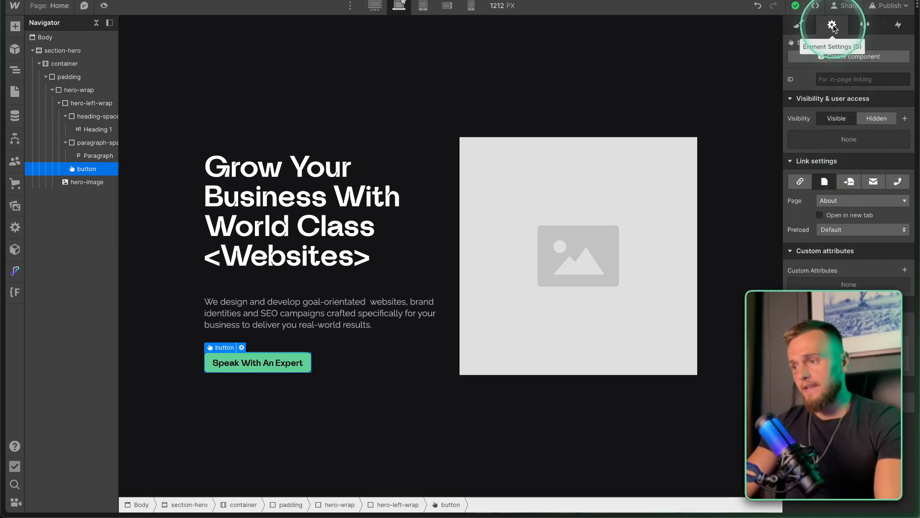
{"action": "left_click", "coordinate": [505, 285]}
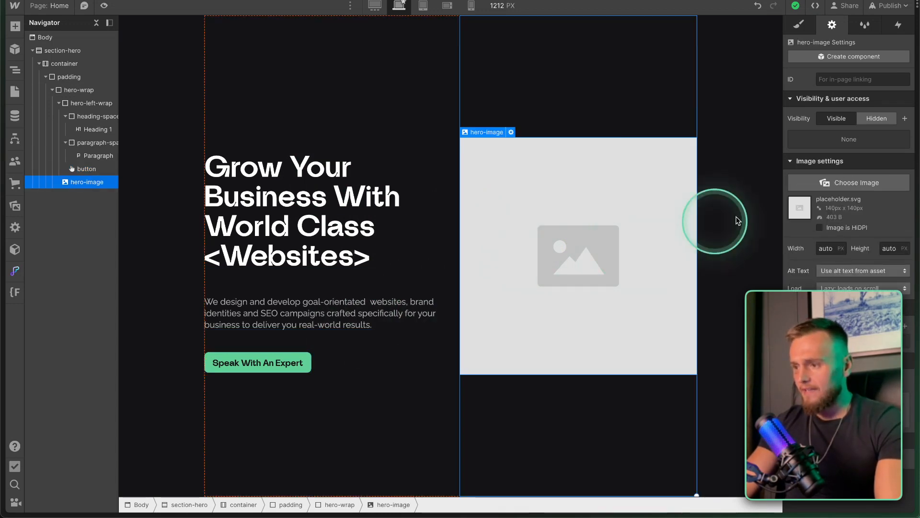
Replace the hero placeholder with legacy-image.png, the two-device photo, from the assets.
{"action": "left_click", "coordinate": [19, 209]}
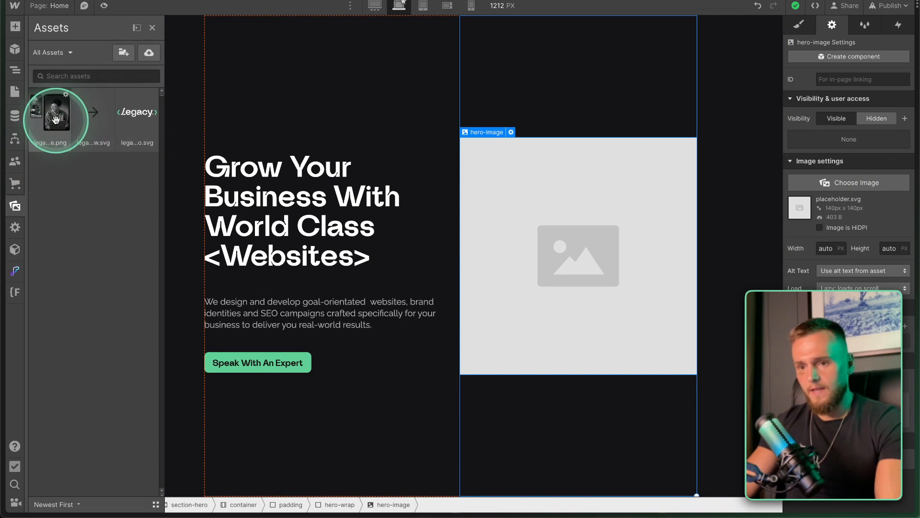
{"action": "left_click", "coordinate": [849, 183]}
{"action": "left_click", "coordinate": [55, 114]}
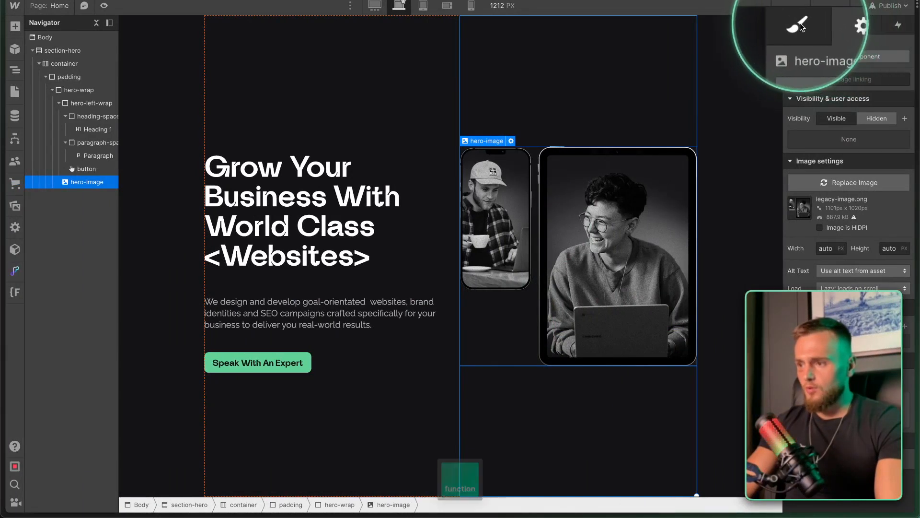
Inspect the hero image's opacity and blending styles, keeping blending at Normal.
{"action": "left_click", "coordinate": [799, 25]}
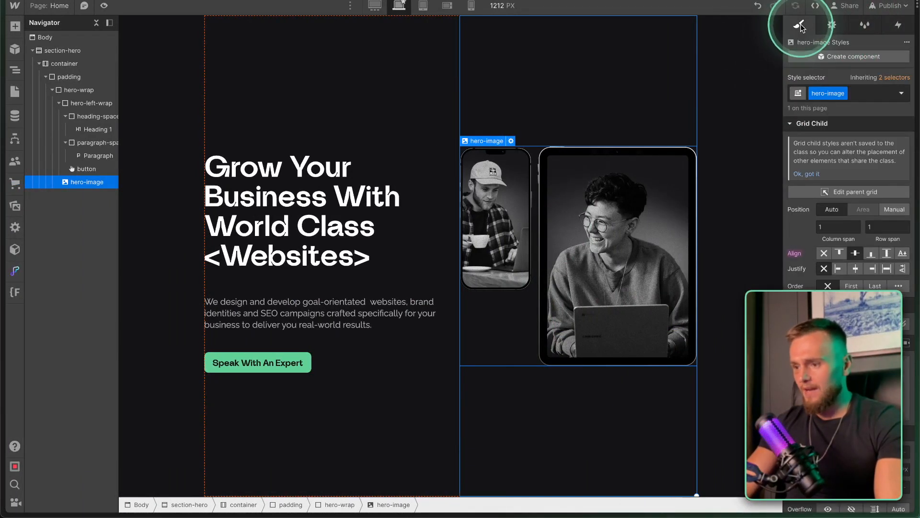
{"action": "scroll", "coordinate": [819, 207], "scroll_direction": "down", "scroll_amount": 15}
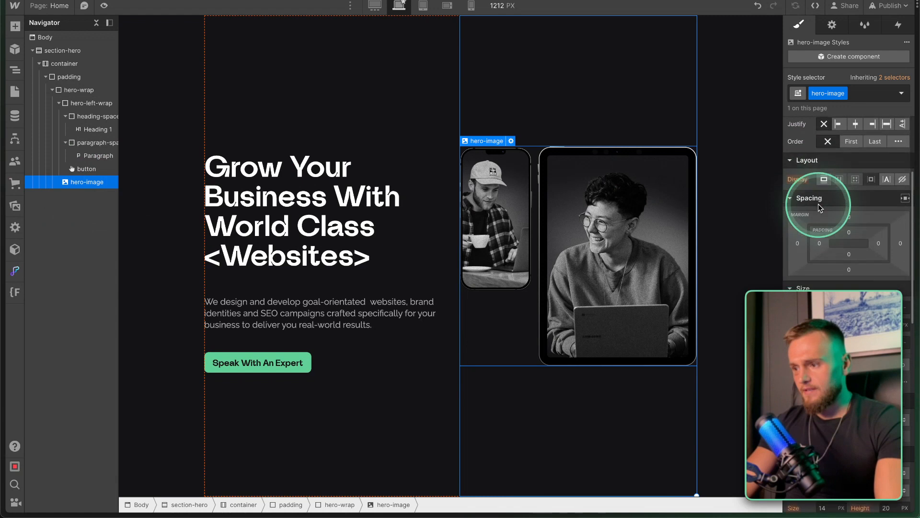
{"action": "scroll", "coordinate": [819, 403], "scroll_direction": "up", "scroll_amount": 3}
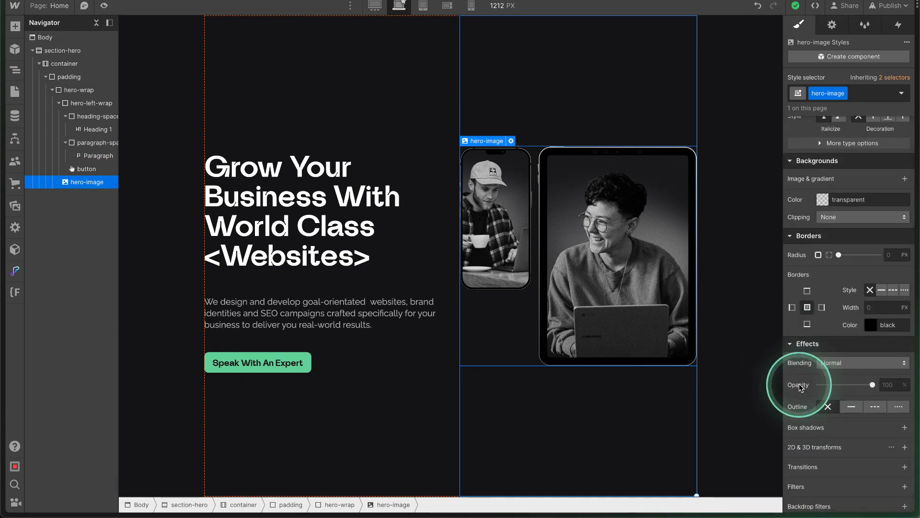
{"action": "left_click_drag", "start_coordinate": [872, 386], "coordinate": [894, 384]}
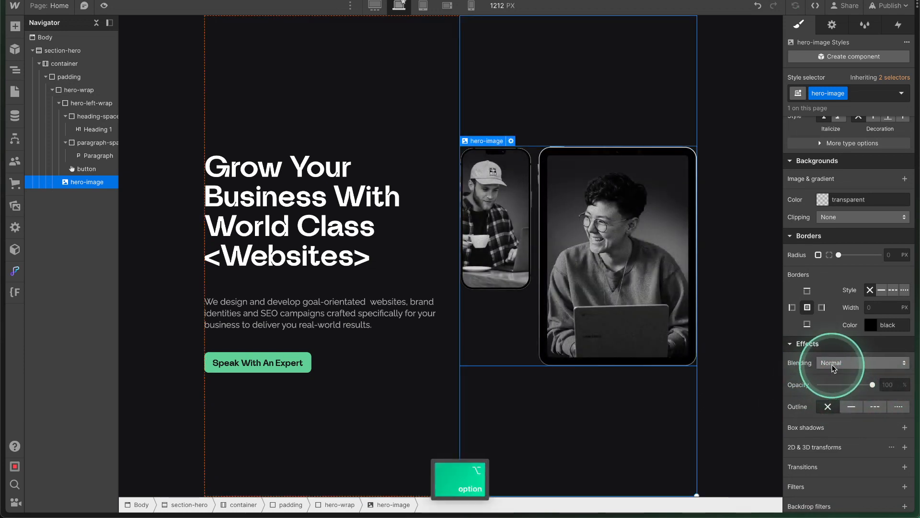
{"action": "left_click", "coordinate": [863, 363]}
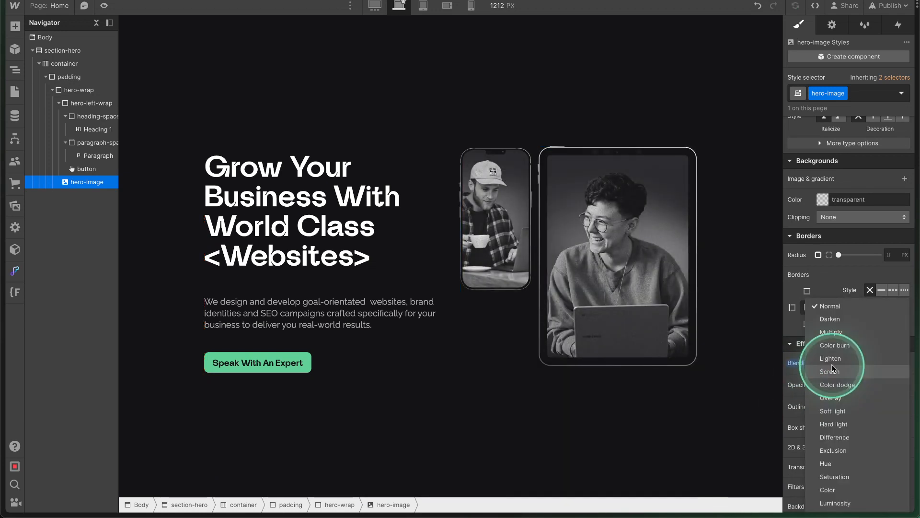
{"action": "left_click", "coordinate": [797, 365]}
{"action": "key", "text": "alt"}
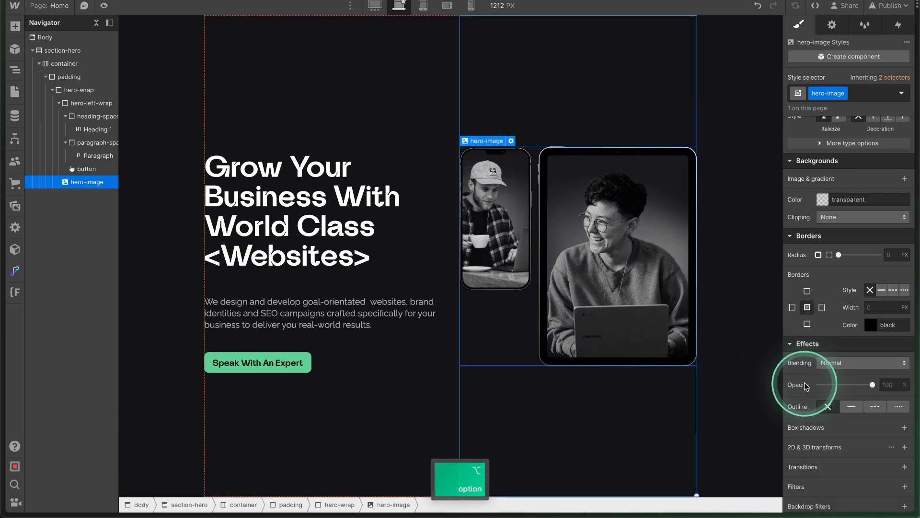
{"action": "scroll", "coordinate": [806, 386], "scroll_direction": "down", "scroll_amount": 2}
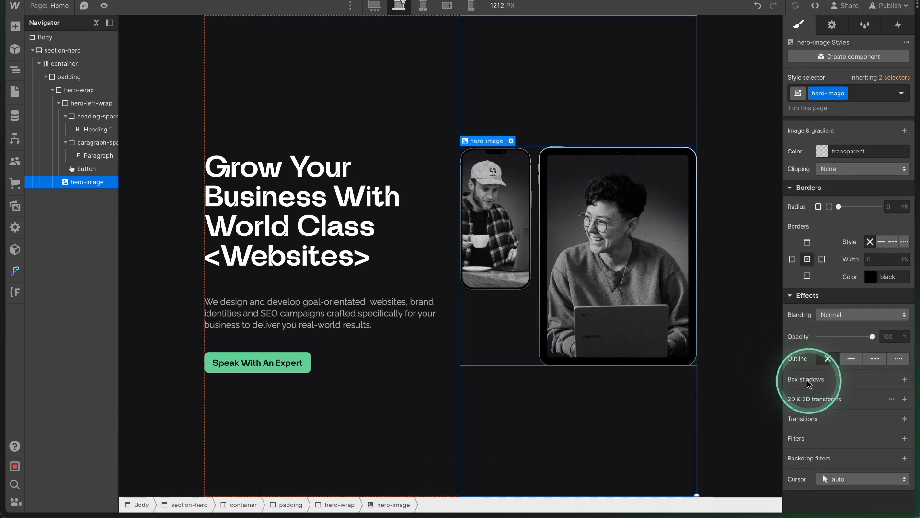
{"action": "left_click", "coordinate": [631, 273]}
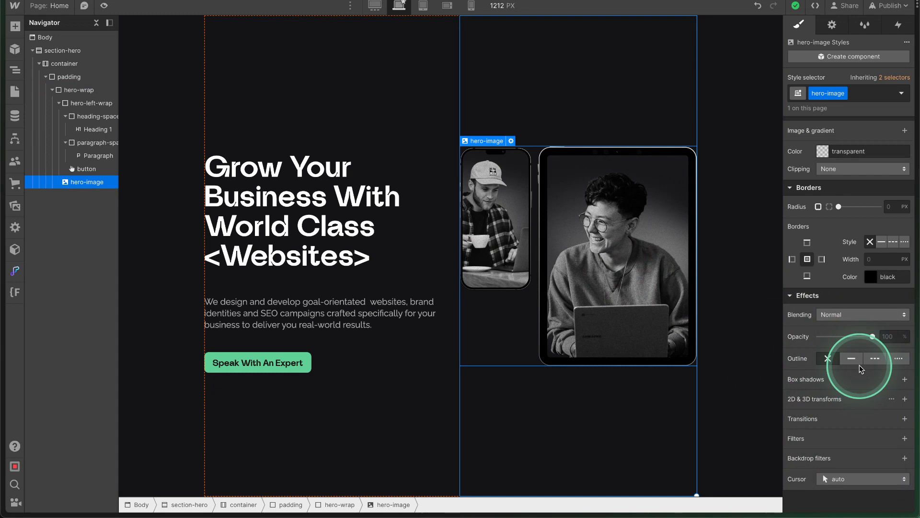
{"action": "scroll", "coordinate": [860, 365], "scroll_direction": "up", "scroll_amount": 2}
{"action": "scroll", "coordinate": [860, 368], "scroll_direction": "up", "scroll_amount": 5}
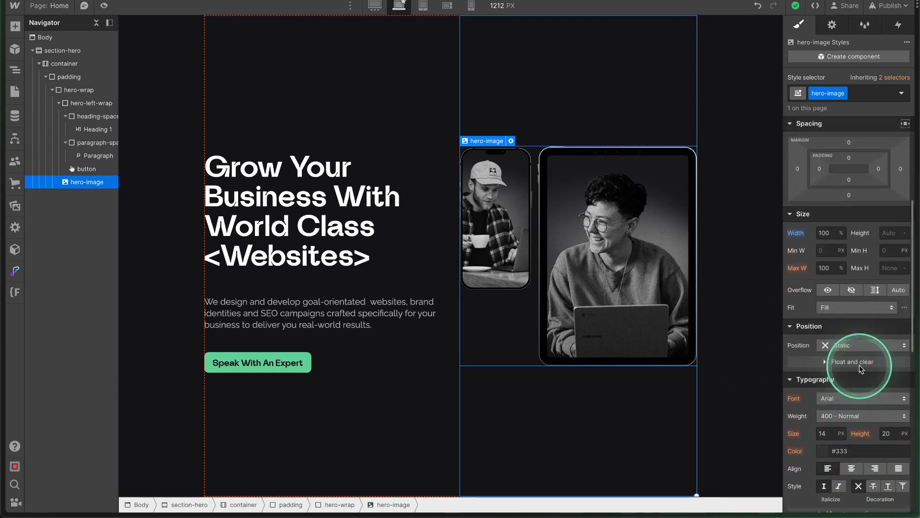
{"action": "scroll", "coordinate": [860, 369], "scroll_direction": "down", "scroll_amount": 7}
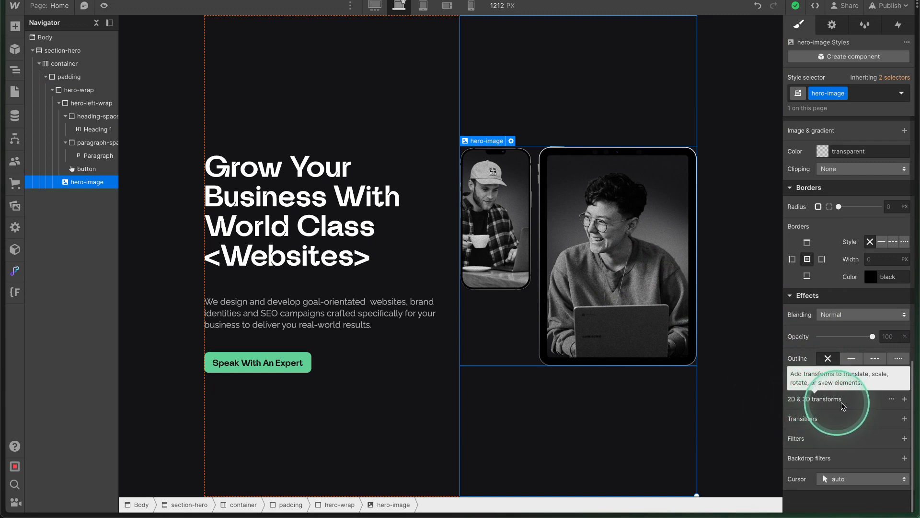
Add a 2D/3D transform to the image, trying move and scale, then rotate it 25 degrees.
{"action": "left_click", "coordinate": [905, 400]}
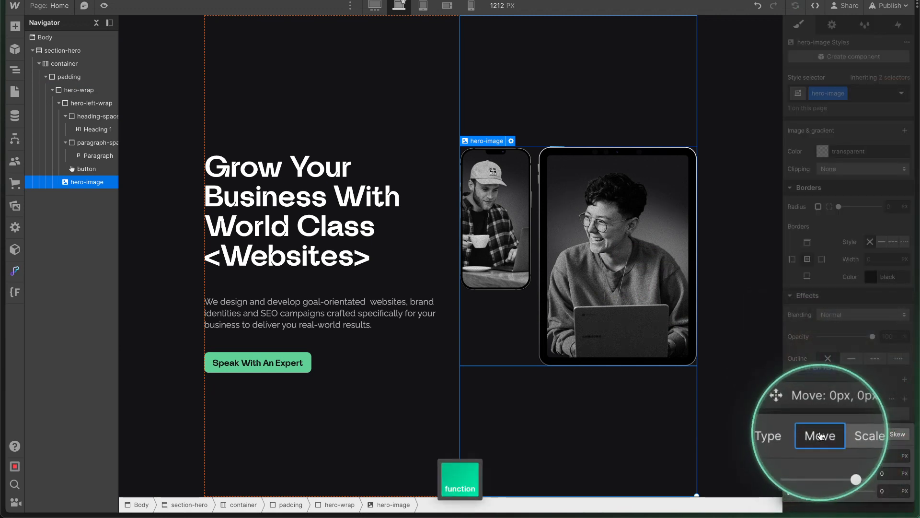
{"action": "left_click_drag", "start_coordinate": [838, 456], "coordinate": [843, 455]}
{"action": "key", "text": "super+z"}
{"action": "left_click_drag", "start_coordinate": [837, 491], "coordinate": [832, 492]}
{"action": "key", "text": "super+z"}
{"action": "left_click", "coordinate": [844, 434]}
{"action": "left_click_drag", "start_coordinate": [836, 455], "coordinate": [845, 455]}
{"action": "left_click", "coordinate": [869, 435]}
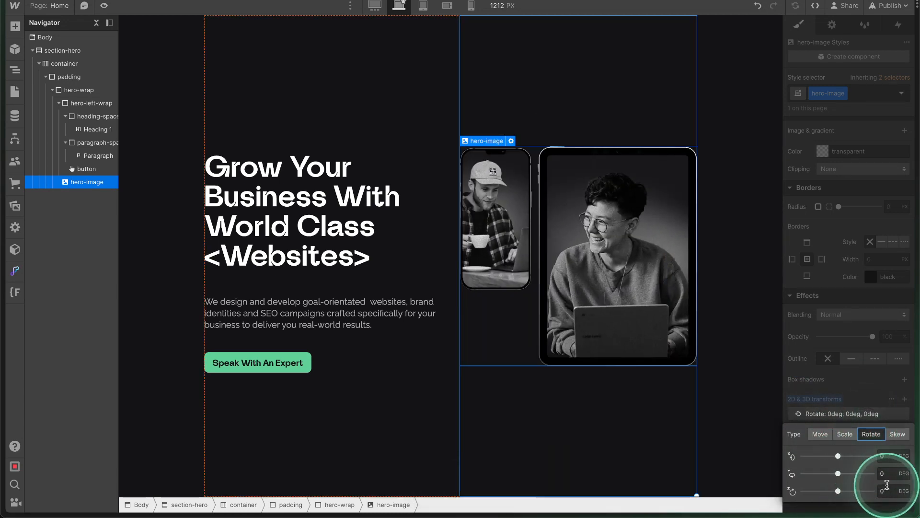
{"action": "type", "text": "25"}
{"action": "key", "text": "Return"}
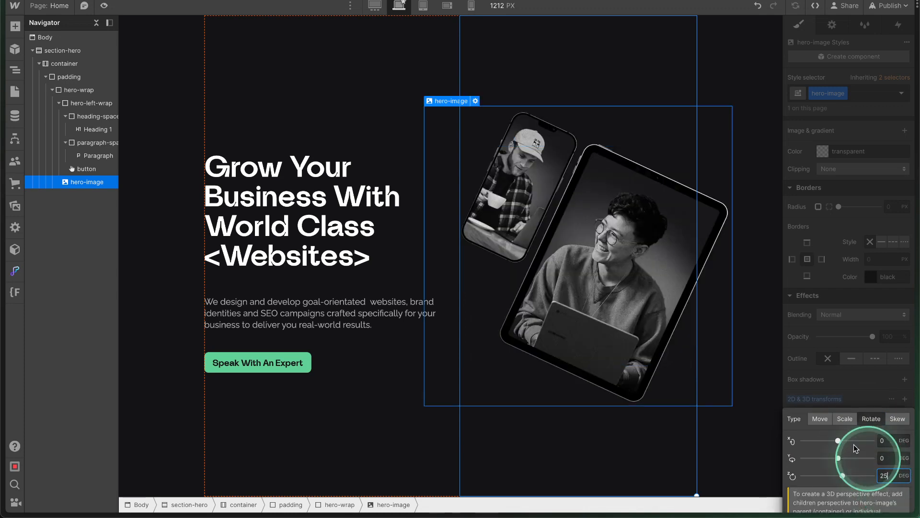
Try and undo horizontal and vertical skews, keeping the 25 degree rotation.
{"action": "left_click", "coordinate": [897, 419]}
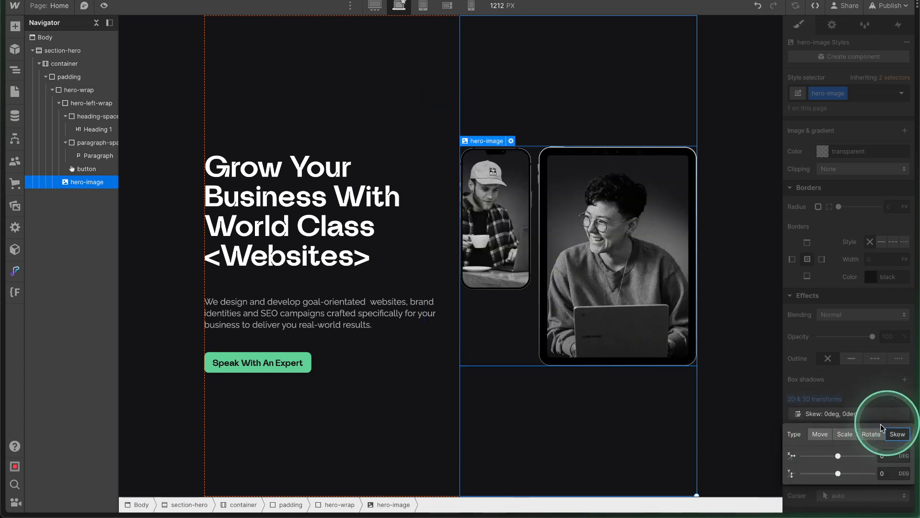
{"action": "left_click_drag", "start_coordinate": [839, 455], "coordinate": [856, 455]}
{"action": "key", "text": "super+z"}
{"action": "left_click_drag", "start_coordinate": [838, 473], "coordinate": [845, 473]}
{"action": "key", "text": "super+z"}
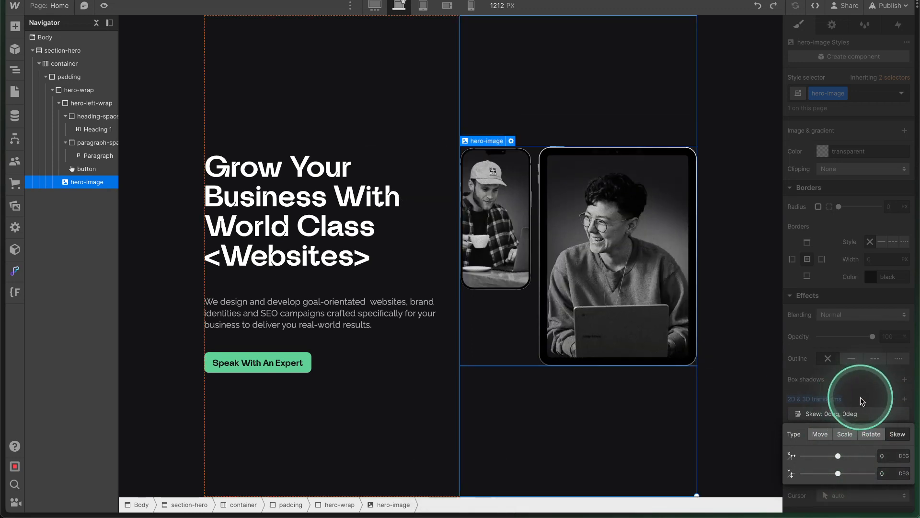
{"action": "left_click", "coordinate": [888, 490]}
{"action": "type", "text": "2"}
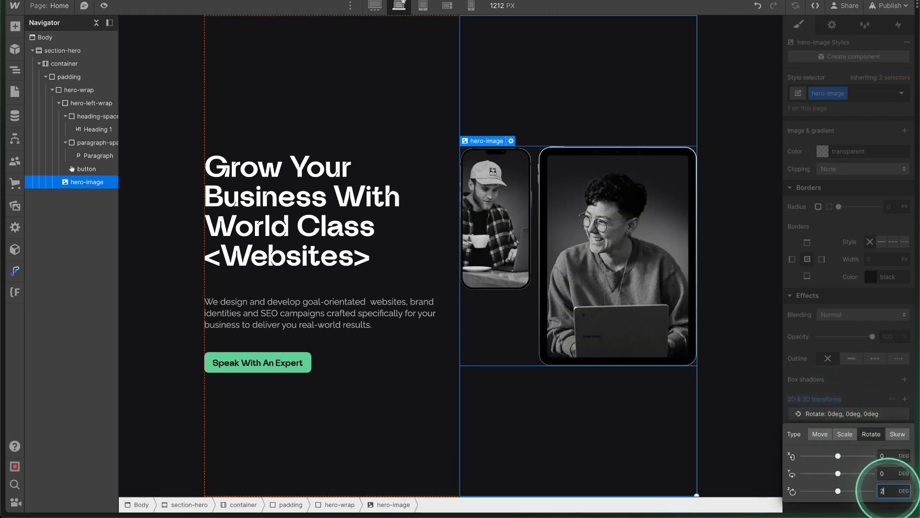
{"action": "type", "text": "5"}
{"action": "key", "text": "Return"}
{"action": "left_click", "coordinate": [854, 353]}
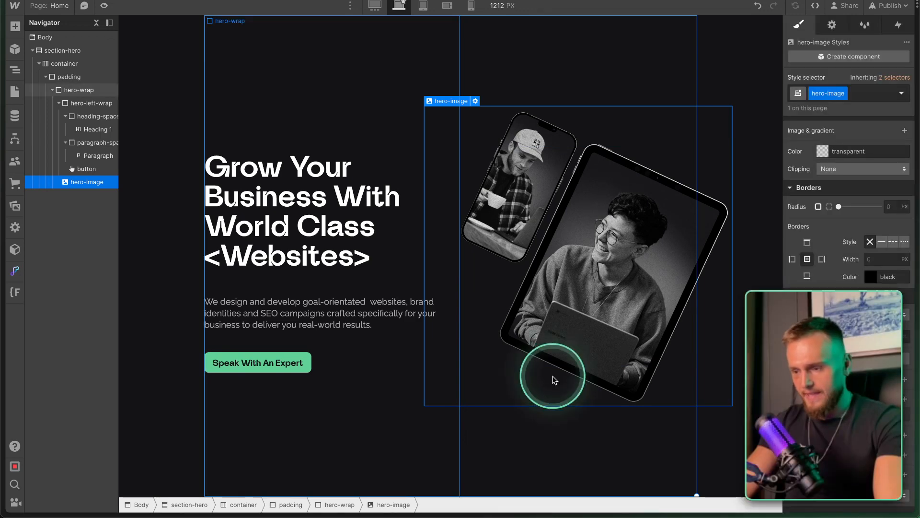
Add a move transform offsetting the hero image -20 px horizontally.
{"action": "left_click", "coordinate": [441, 399]}
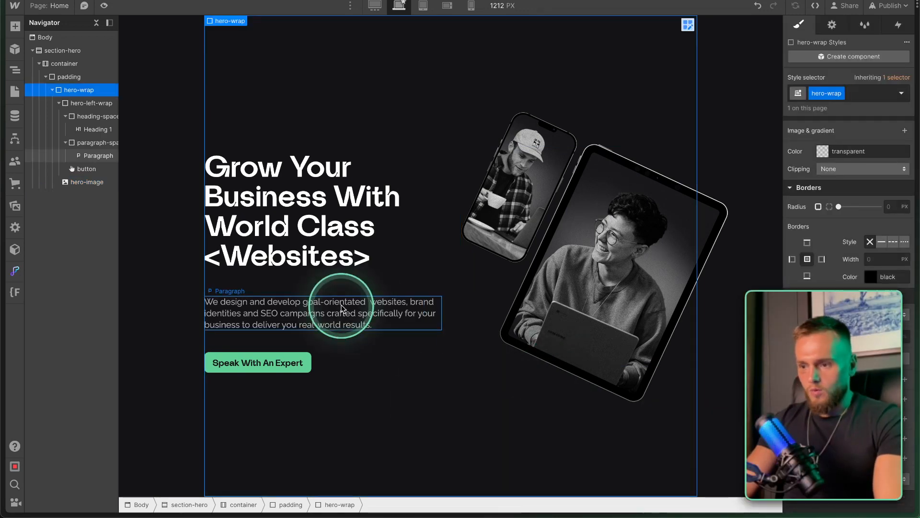
{"action": "left_click", "coordinate": [422, 7]}
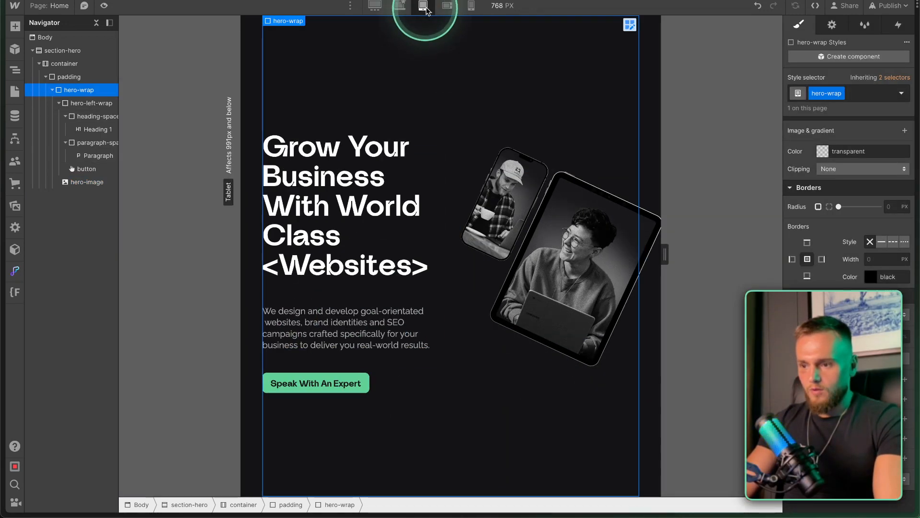
{"action": "left_click", "coordinate": [399, 5]}
{"action": "left_click", "coordinate": [611, 249]}
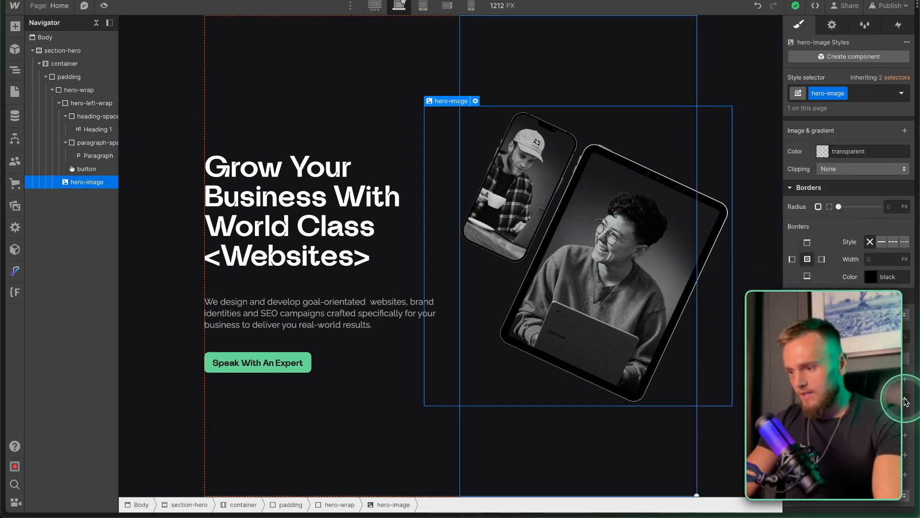
{"action": "left_click", "coordinate": [837, 416]}
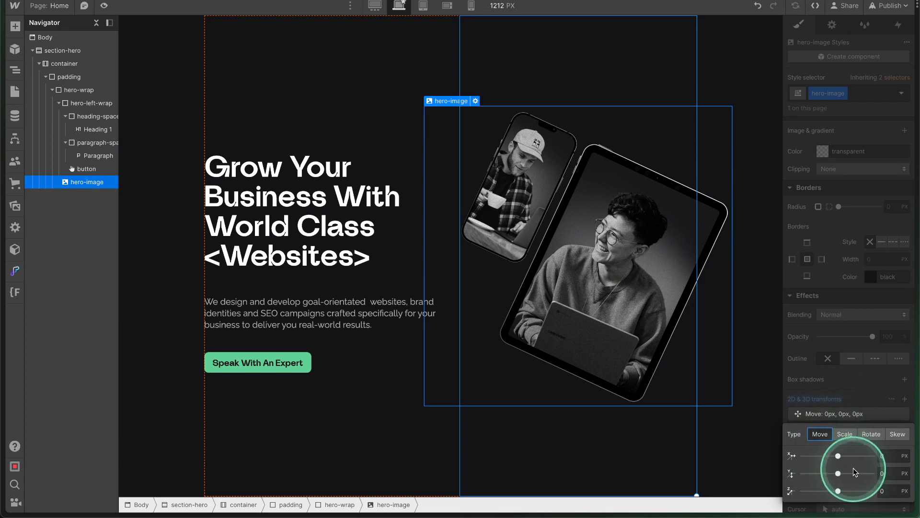
{"action": "left_click", "coordinate": [883, 455]}
{"action": "type", "text": "20"}
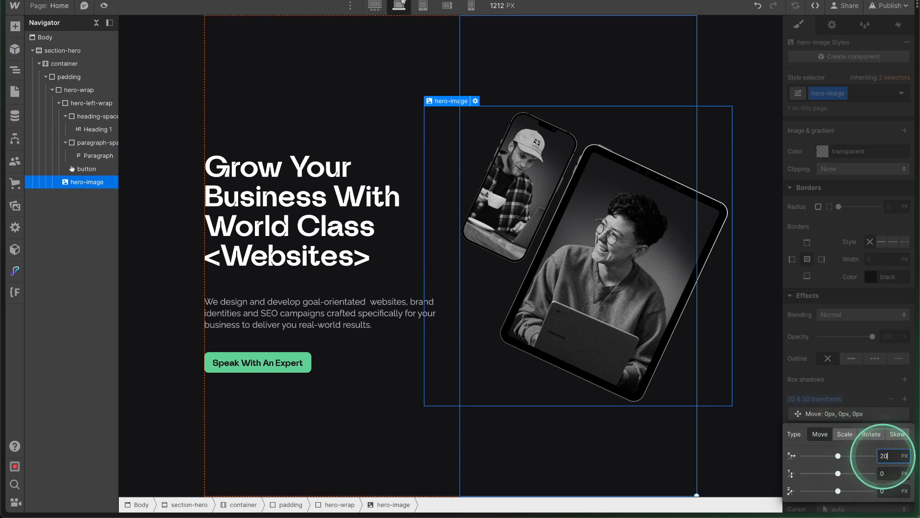
{"action": "key", "text": "Left"}
{"action": "key", "text": "Left"}
{"action": "type", "text": "-"}
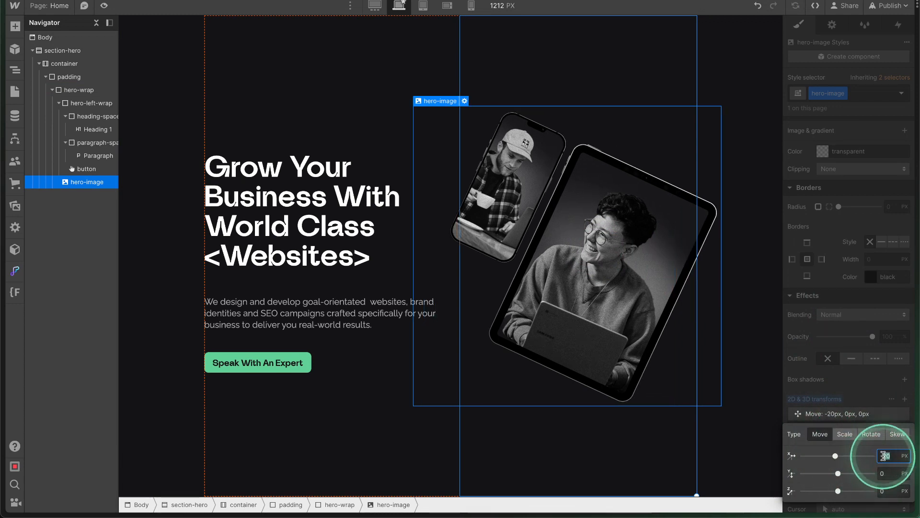
Apply the offset and check the hero layout at tablet and other preview widths.
{"action": "left_click", "coordinate": [718, 115]}
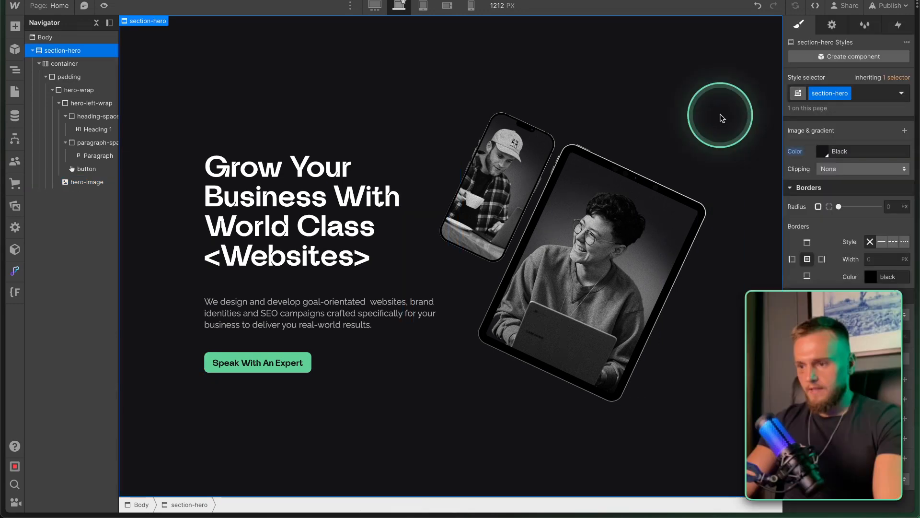
{"action": "left_click_drag", "start_coordinate": [781, 166], "coordinate": [767, 246]}
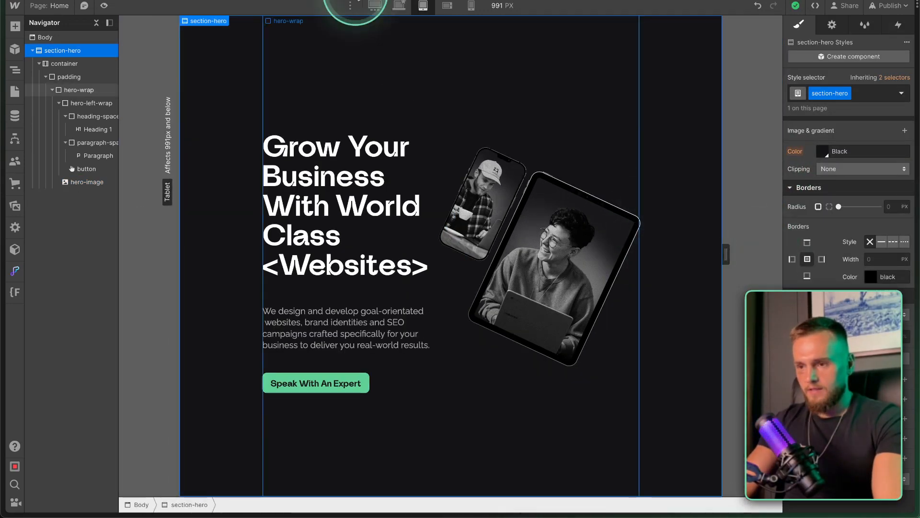
{"action": "left_click", "coordinate": [448, 8]}
{"action": "left_click", "coordinate": [421, 8]}
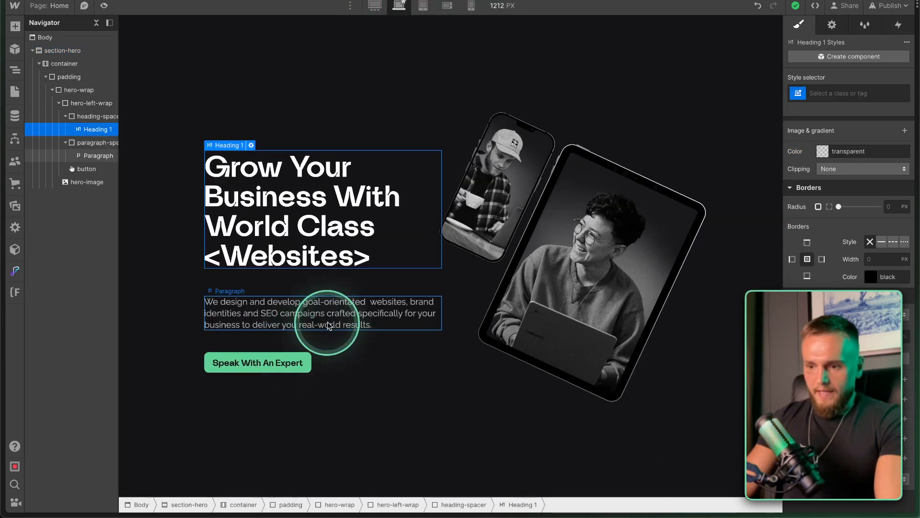
Collapse paragraph-spacer, heading-spacer and hero-left-wrap, then select the Speak With An Expert button.
{"action": "left_click", "coordinate": [64, 142]}
{"action": "left_click", "coordinate": [65, 116]}
{"action": "left_click", "coordinate": [59, 103]}
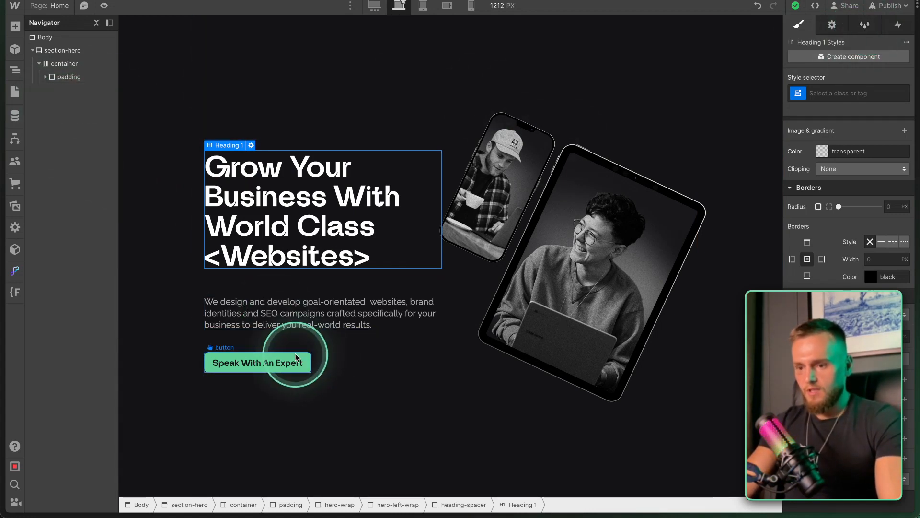
{"action": "left_click", "coordinate": [301, 357]}
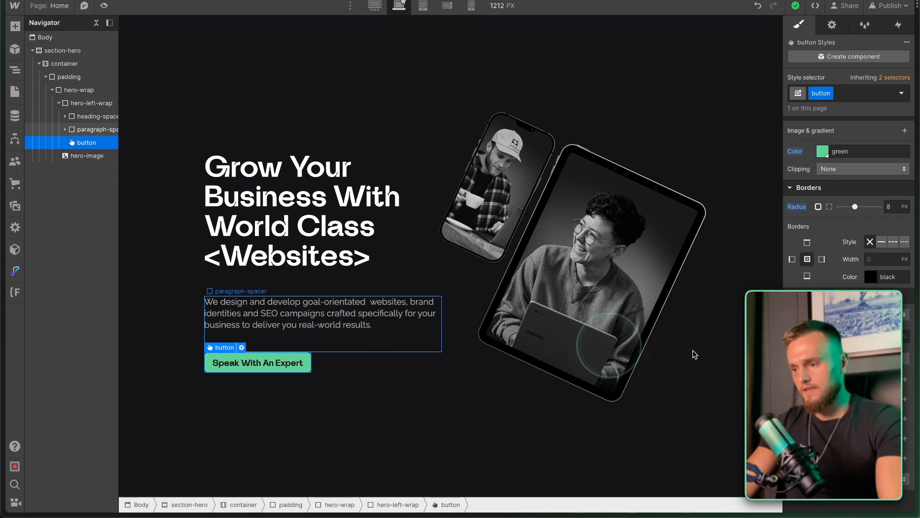
{"action": "left_click", "coordinate": [838, 398]}
Give the button's Hover state a white background.
{"action": "left_click", "coordinate": [830, 437]}
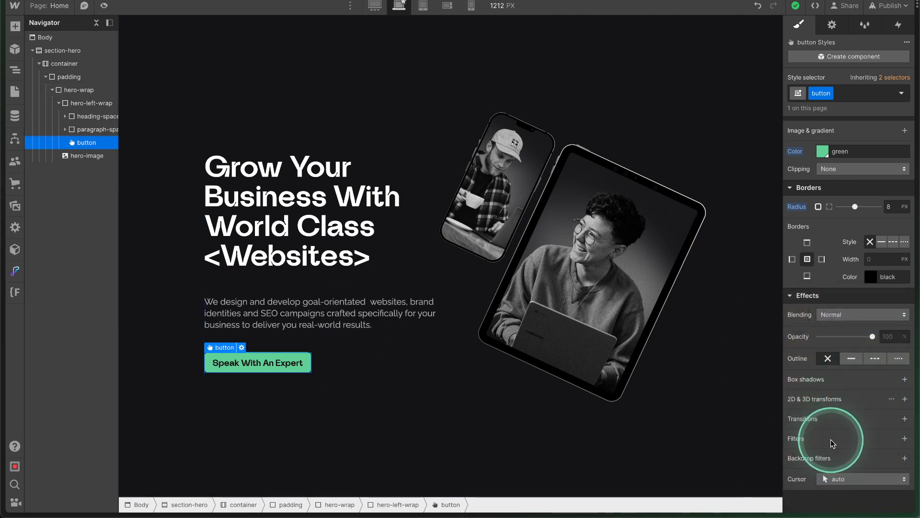
{"action": "left_click", "coordinate": [810, 81]}
{"action": "left_click", "coordinate": [901, 94]}
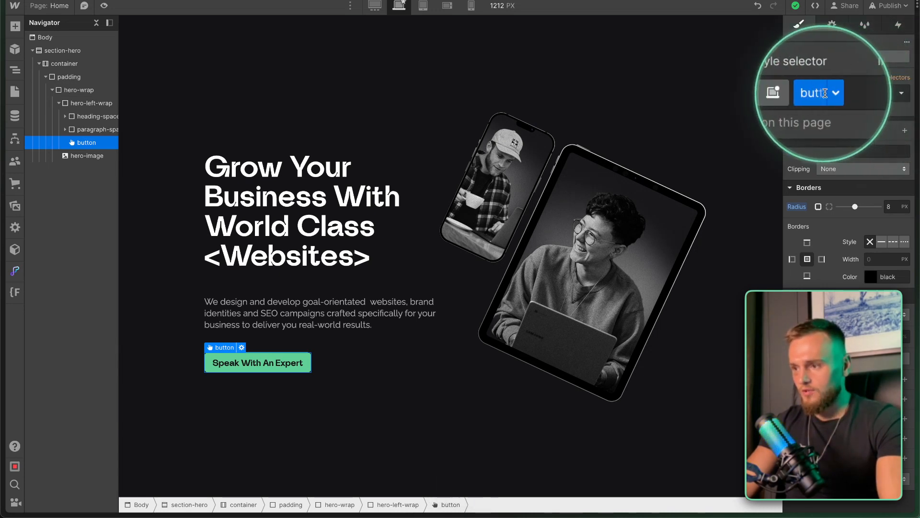
{"action": "left_click", "coordinate": [903, 94]}
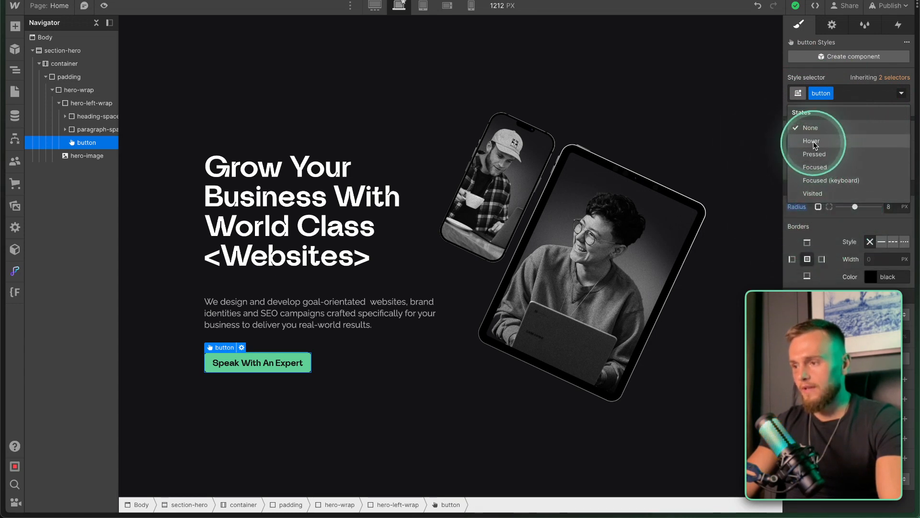
{"action": "left_click", "coordinate": [813, 143]}
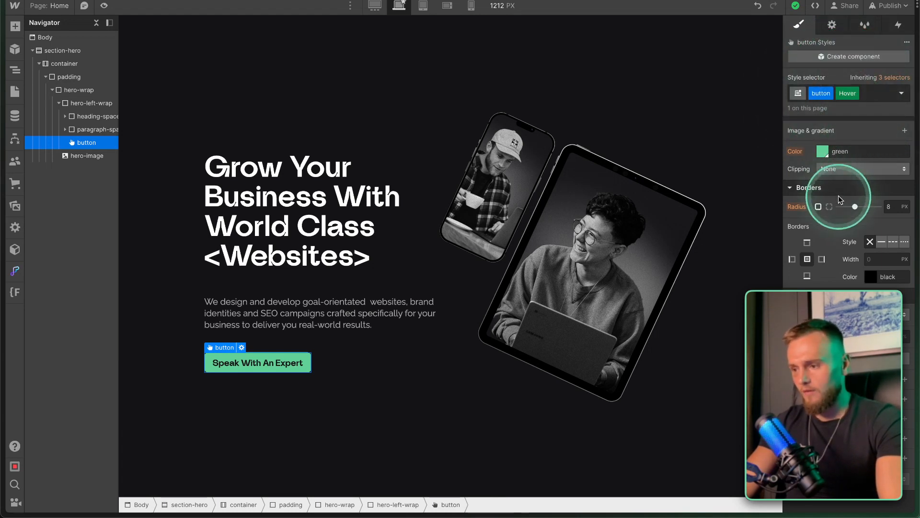
{"action": "scroll", "coordinate": [825, 319], "scroll_direction": "up", "scroll_amount": 5}
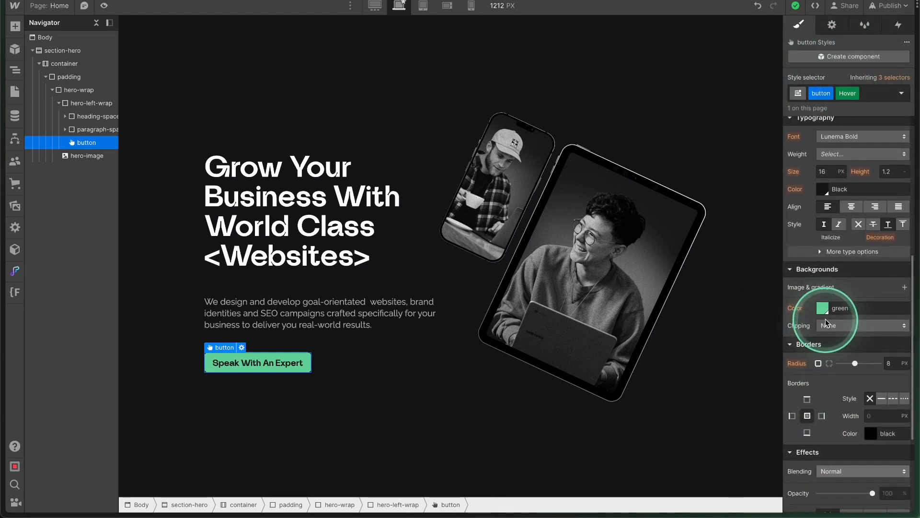
{"action": "scroll", "coordinate": [825, 323], "scroll_direction": "up", "scroll_amount": 1}
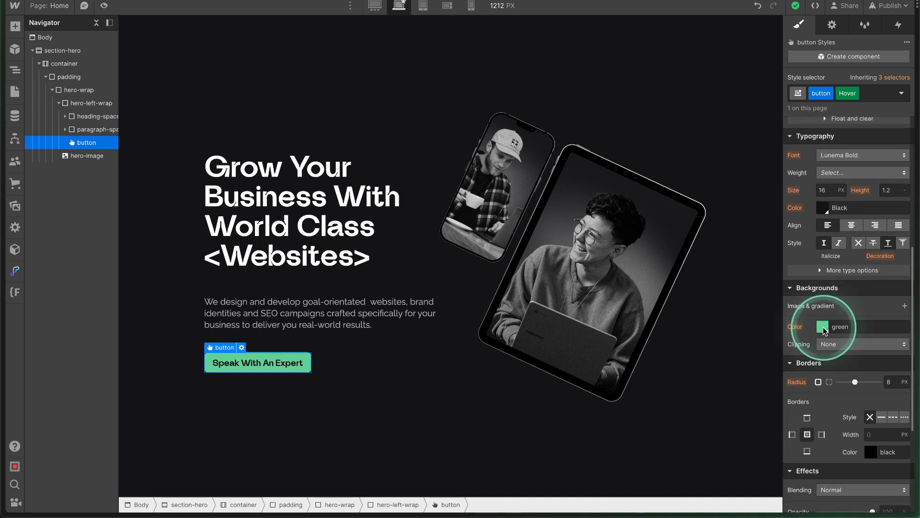
{"action": "left_click", "coordinate": [822, 327]}
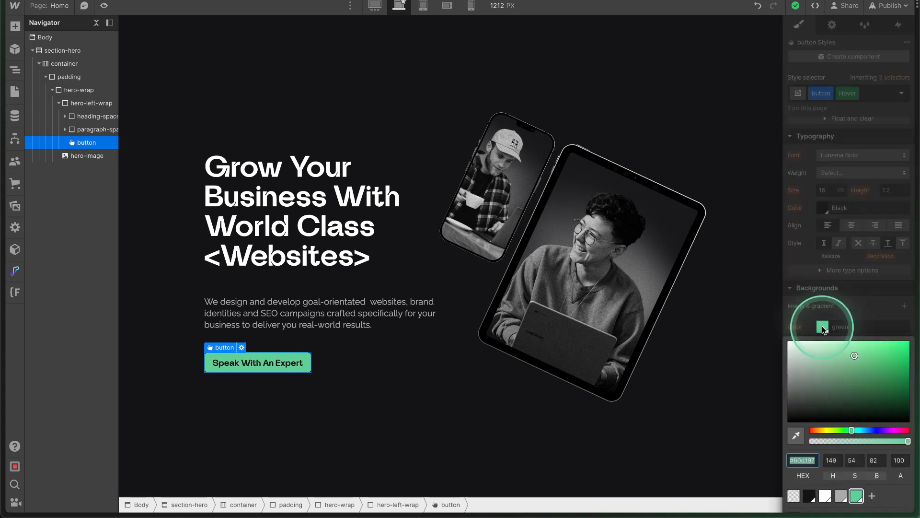
{"action": "left_click", "coordinate": [824, 495]}
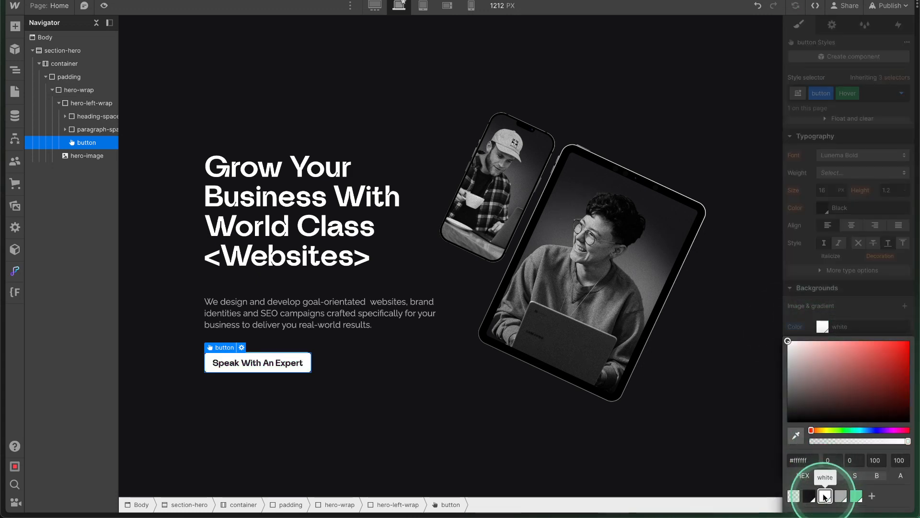
{"action": "left_click", "coordinate": [852, 272]}
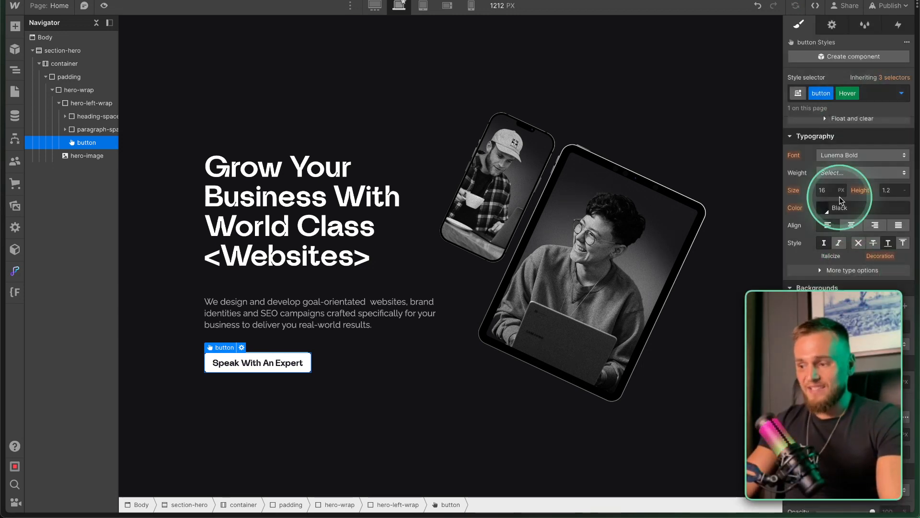
Reselect the button, review its Hover styling, and return to the default None state.
{"action": "left_click", "coordinate": [349, 305]}
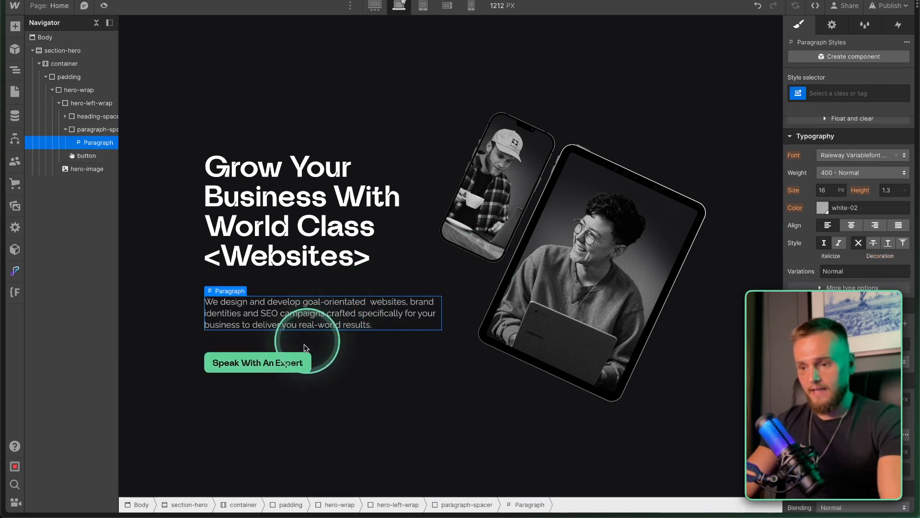
{"action": "left_click", "coordinate": [305, 360]}
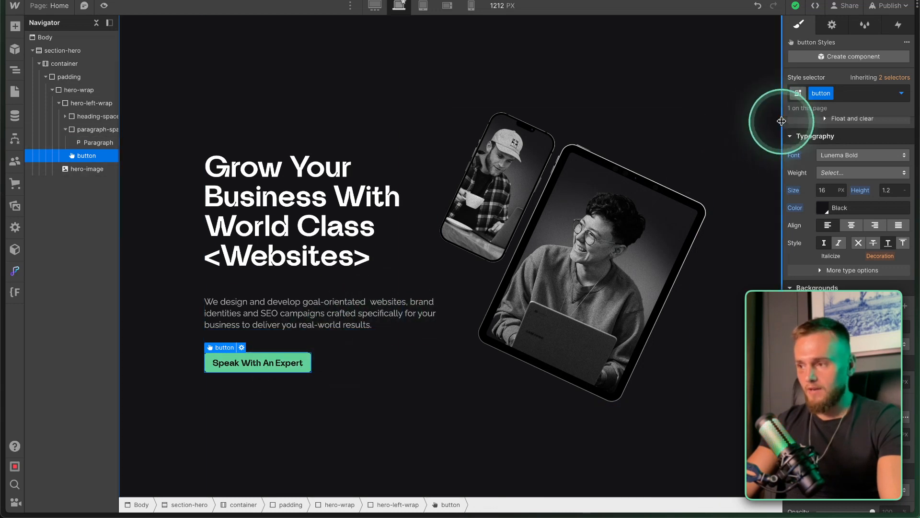
{"action": "left_click", "coordinate": [901, 93]}
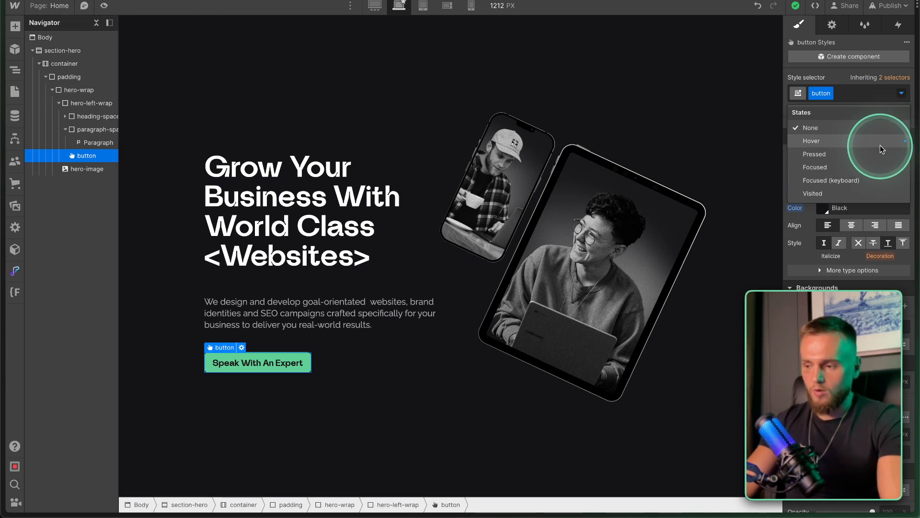
{"action": "left_click", "coordinate": [852, 144]}
{"action": "scroll", "coordinate": [825, 329], "scroll_direction": "down", "scroll_amount": 5}
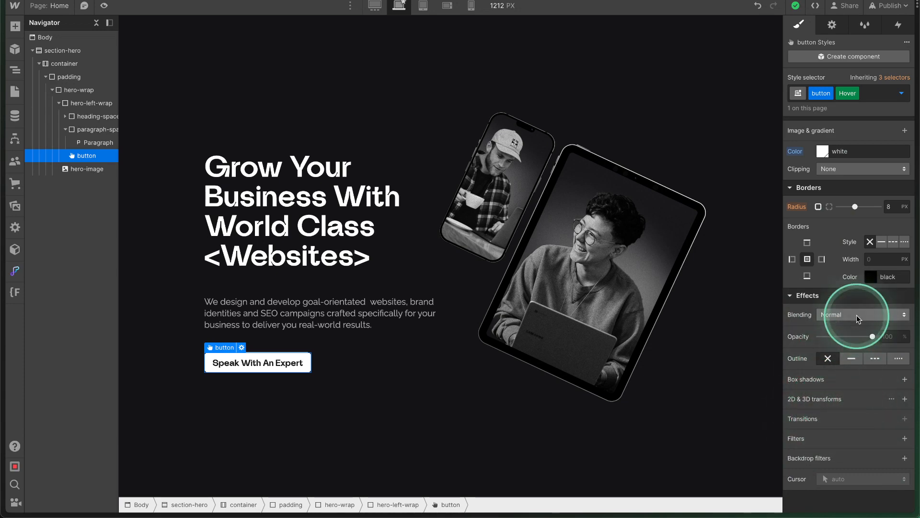
{"action": "scroll", "coordinate": [863, 264], "scroll_direction": "up", "scroll_amount": 5}
{"action": "left_click", "coordinate": [901, 93]}
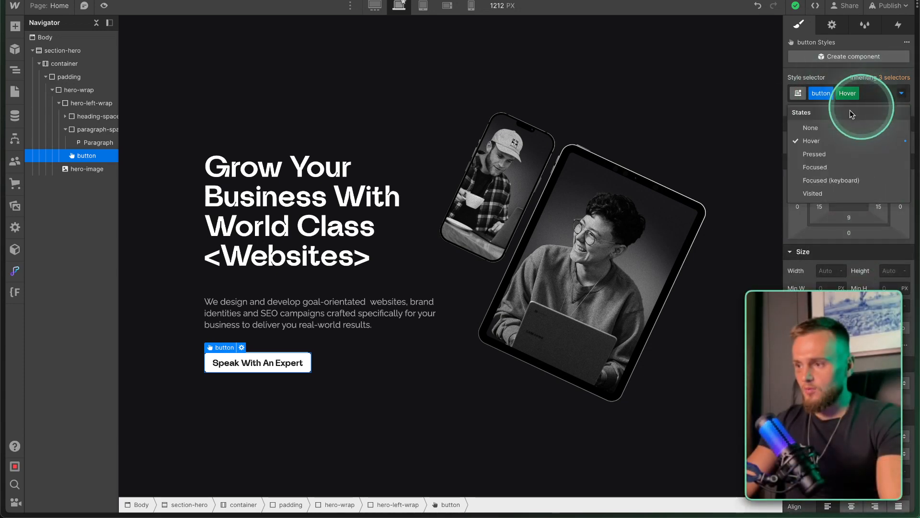
{"action": "left_click", "coordinate": [813, 131]}
{"action": "scroll", "coordinate": [836, 422], "scroll_direction": "down", "scroll_amount": 5}
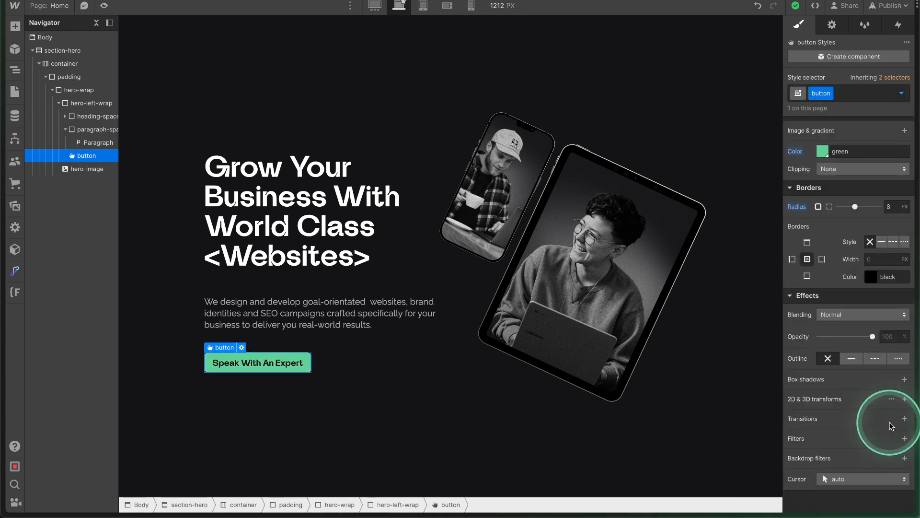
Add a 400 ms ease transition on All Properties to the Speak With An Expert button.
{"action": "left_click", "coordinate": [903, 419]}
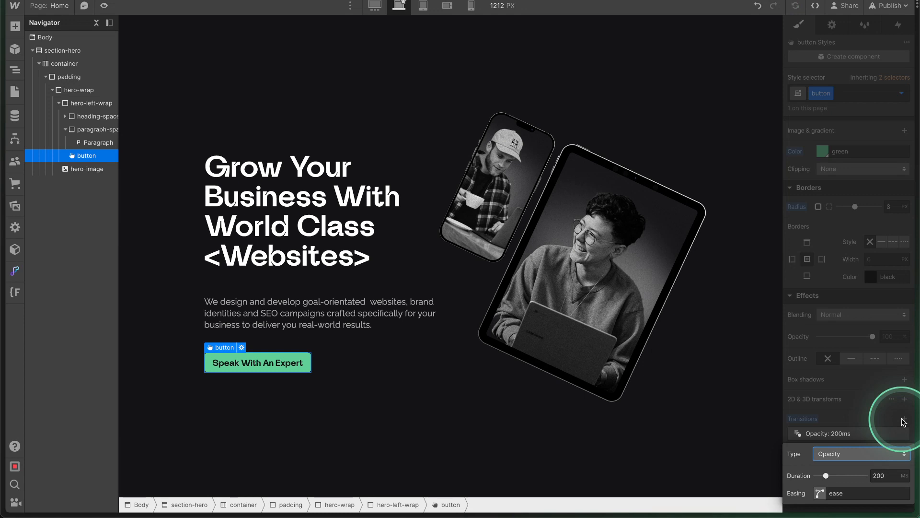
{"action": "left_click", "coordinate": [834, 456]}
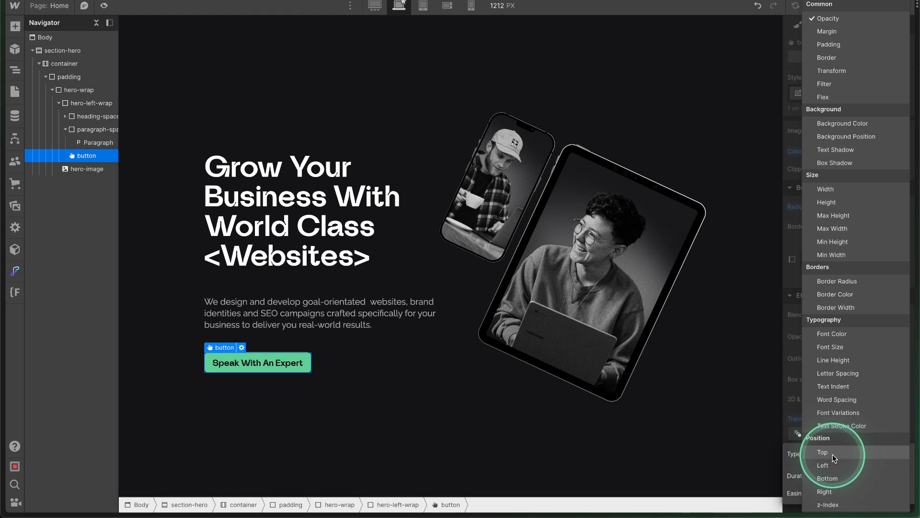
{"action": "scroll", "coordinate": [834, 458], "scroll_direction": "down", "scroll_amount": 5}
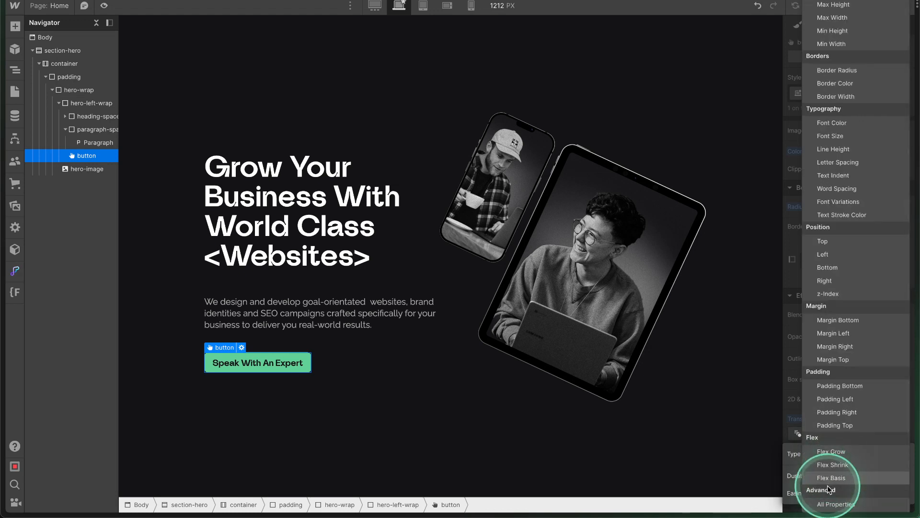
{"action": "left_click", "coordinate": [831, 507]}
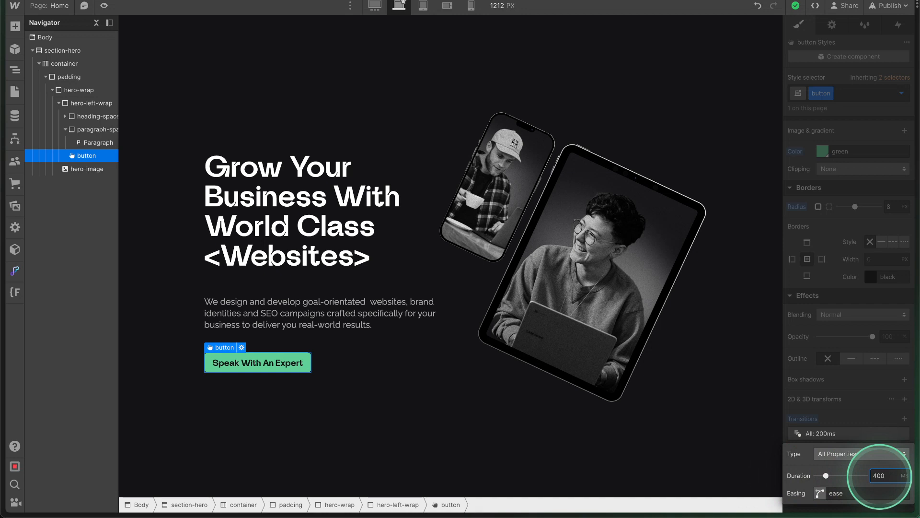
{"action": "left_click", "coordinate": [820, 495]}
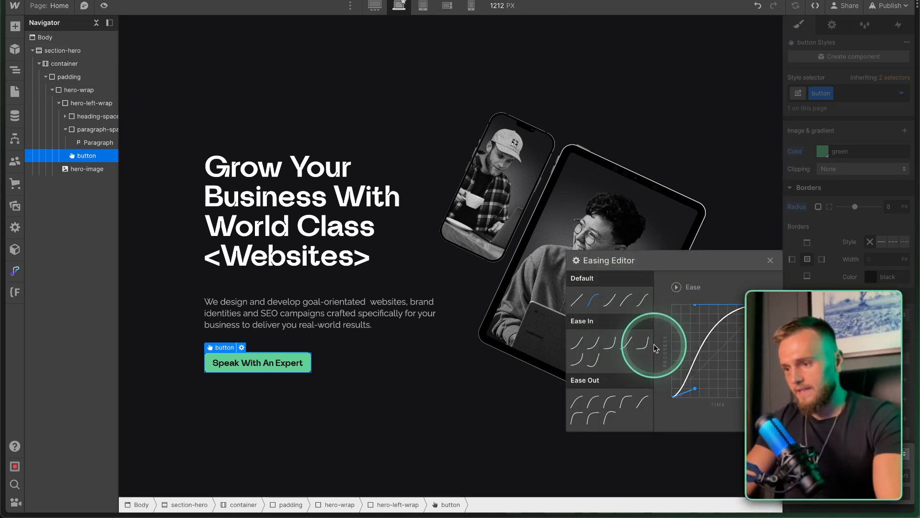
{"action": "left_click", "coordinate": [831, 451]}
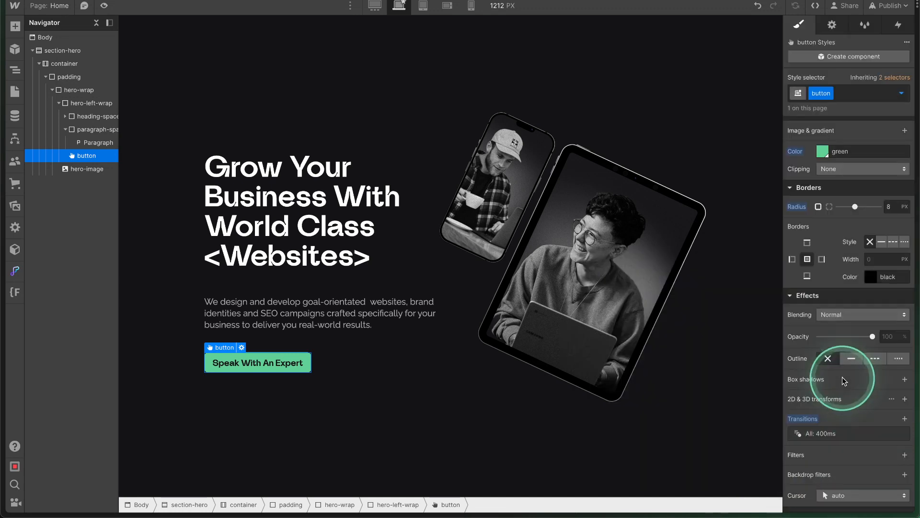
{"action": "left_click", "coordinate": [339, 264]}
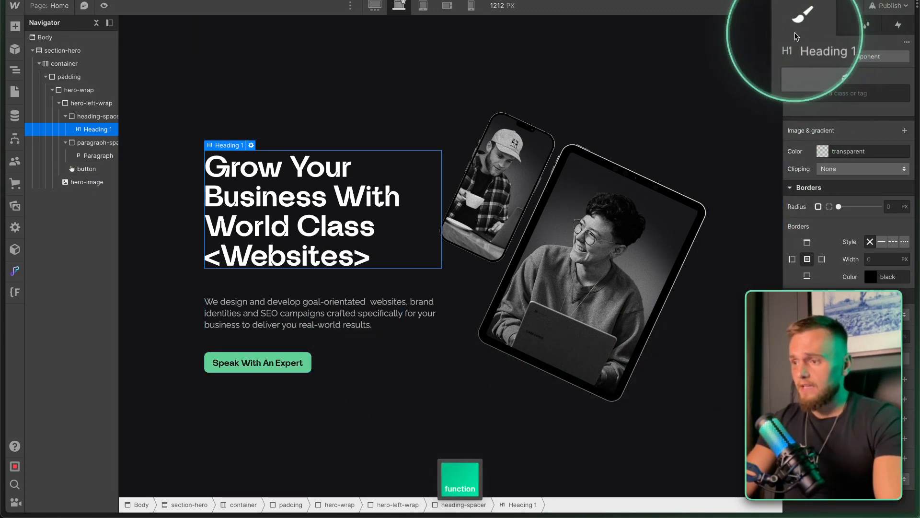
In the hero Heading 1's Interactions panel, collapse Page trigger and add a new Element trigger.
{"action": "left_click", "coordinate": [864, 24]}
{"action": "left_click", "coordinate": [897, 26]}
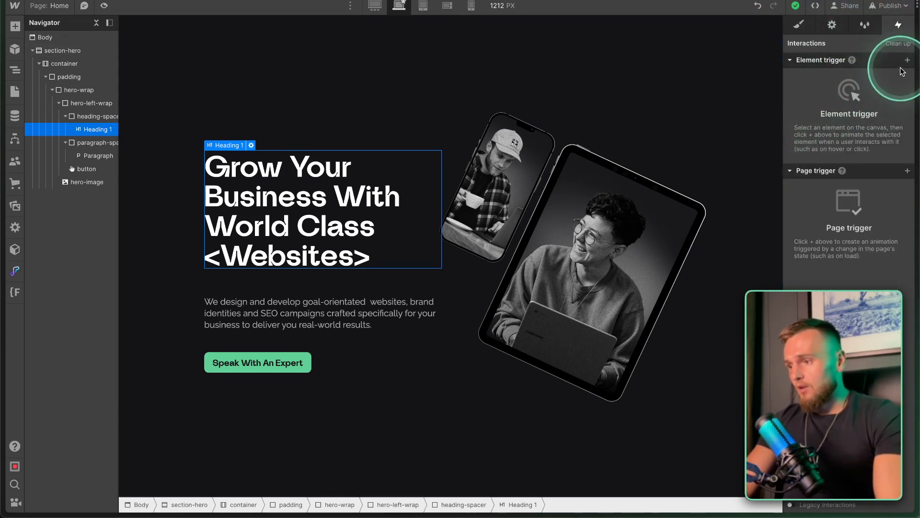
{"action": "left_click", "coordinate": [789, 172]}
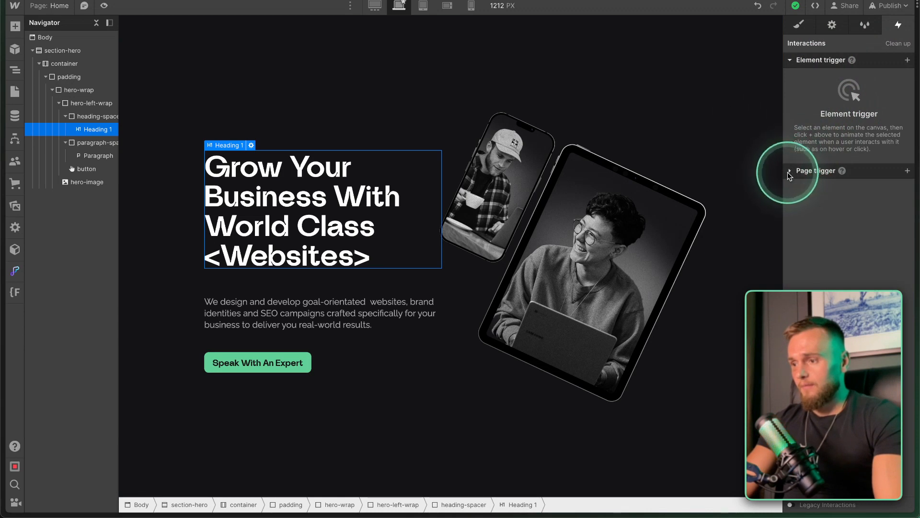
{"action": "mouse_move", "coordinate": [837, 170]}
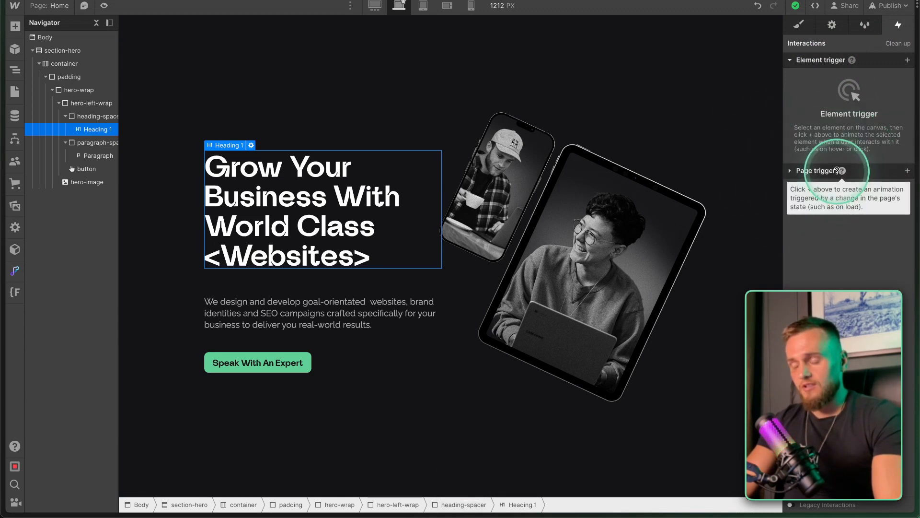
{"action": "left_click", "coordinate": [790, 61]}
{"action": "left_click", "coordinate": [790, 62]}
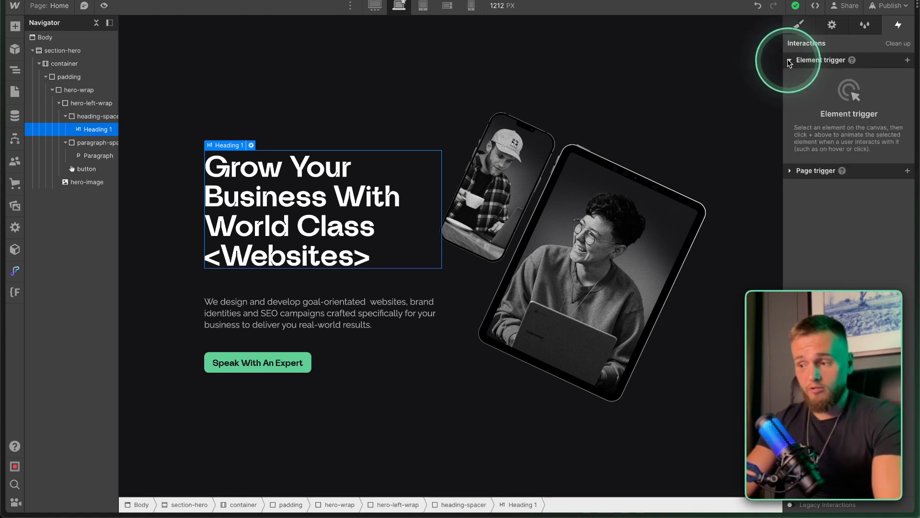
{"action": "left_click", "coordinate": [905, 62]}
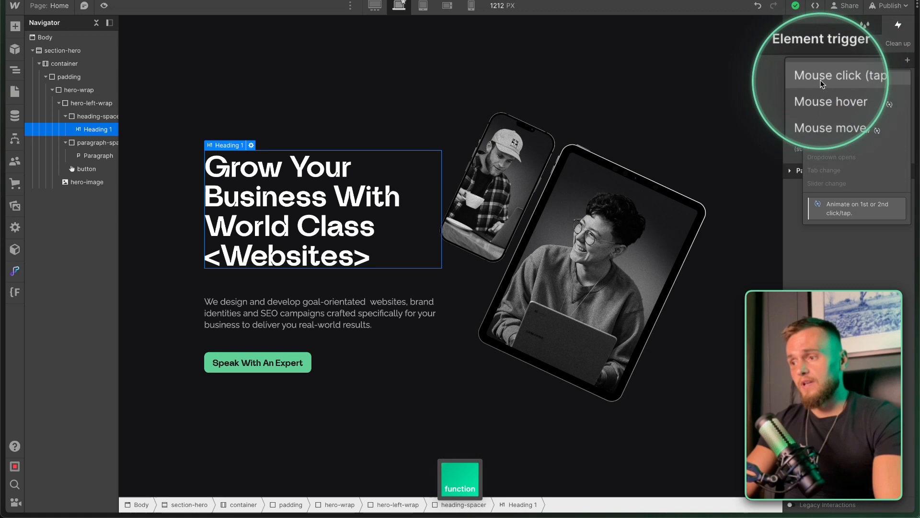
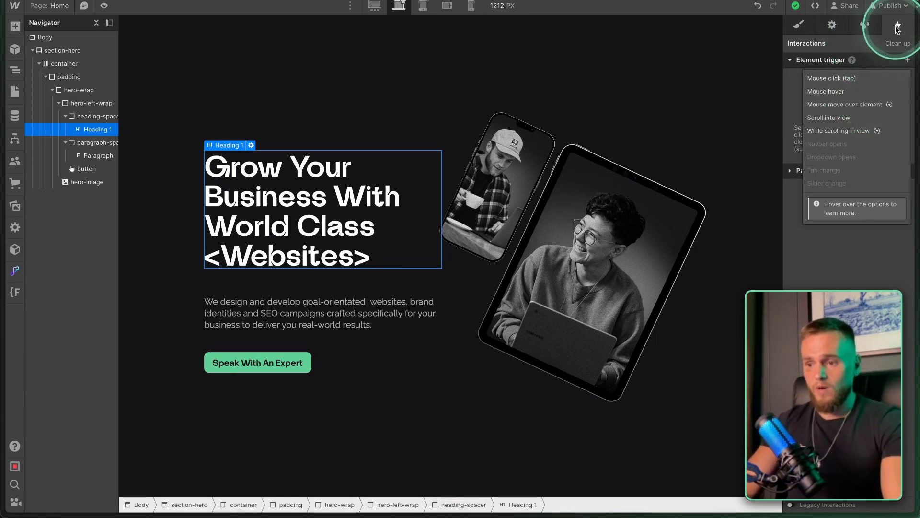
Collapse the container and section-hero branches in the Navigator and select the Body.
{"action": "left_click", "coordinate": [522, 80]}
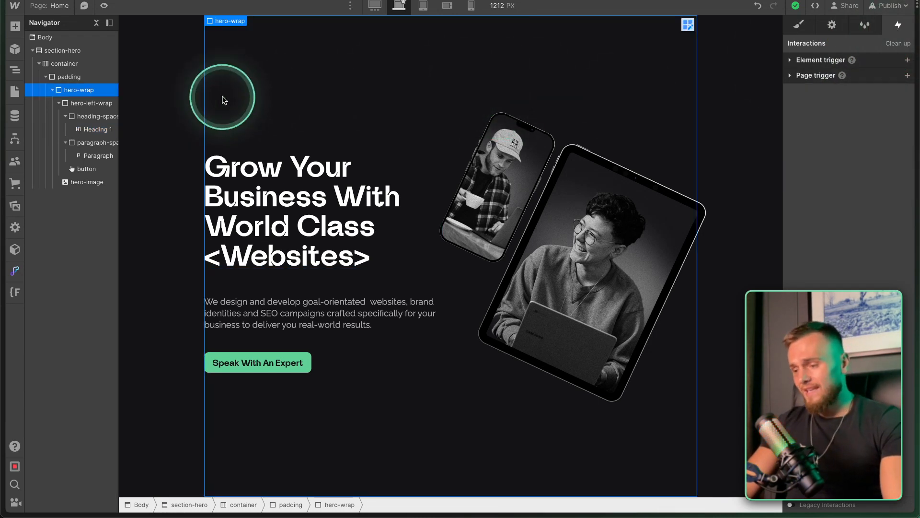
{"action": "left_click", "coordinate": [38, 64]}
{"action": "left_click", "coordinate": [32, 52]}
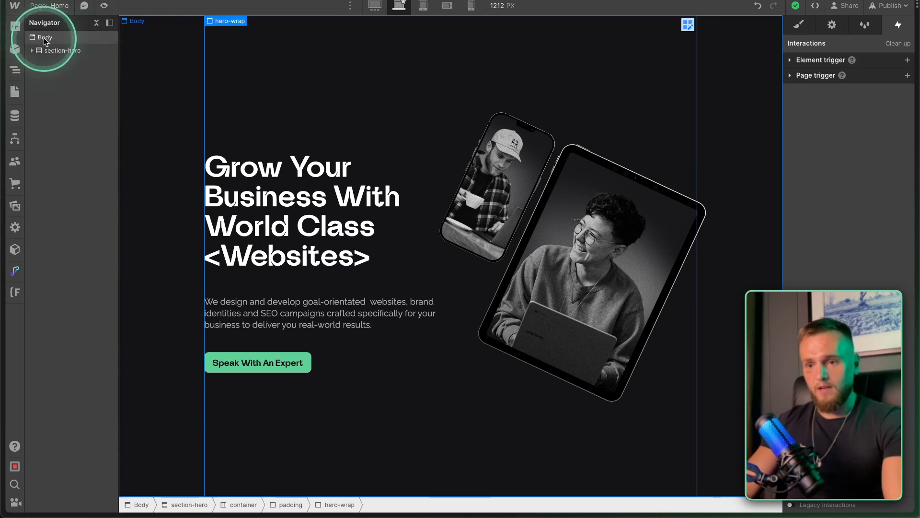
{"action": "left_click", "coordinate": [47, 40]}
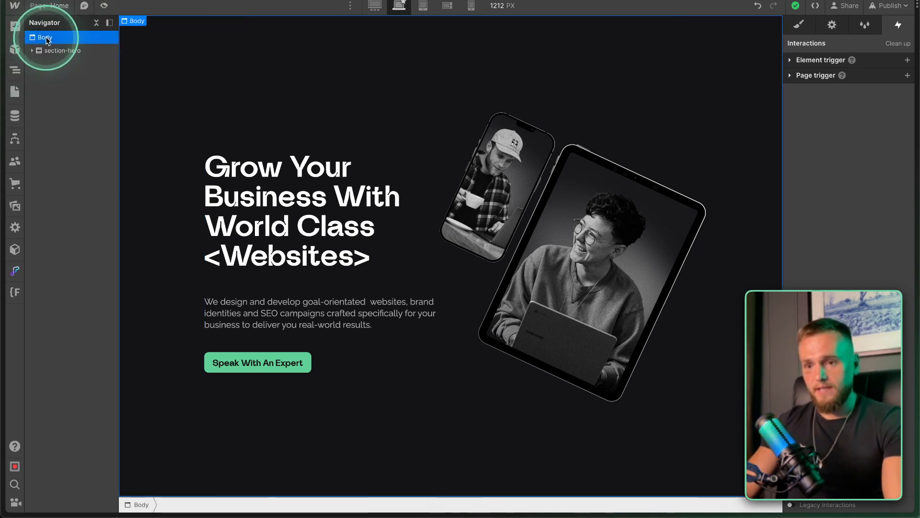
{"action": "left_click", "coordinate": [15, 27]}
Add a Navbar element, move it above section-hero to the page top, and view it at tablet width.
{"action": "scroll", "coordinate": [64, 152], "scroll_direction": "down", "scroll_amount": 8}
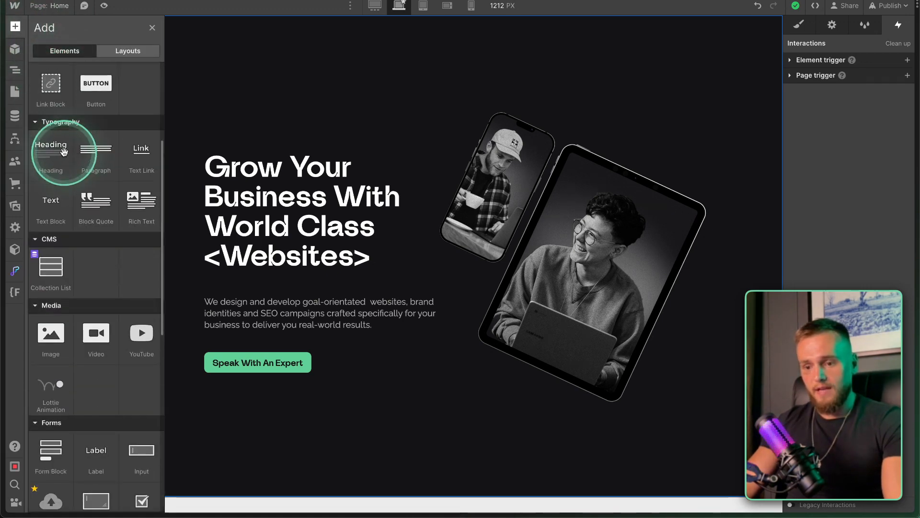
{"action": "scroll", "coordinate": [64, 152], "scroll_direction": "down", "scroll_amount": 4}
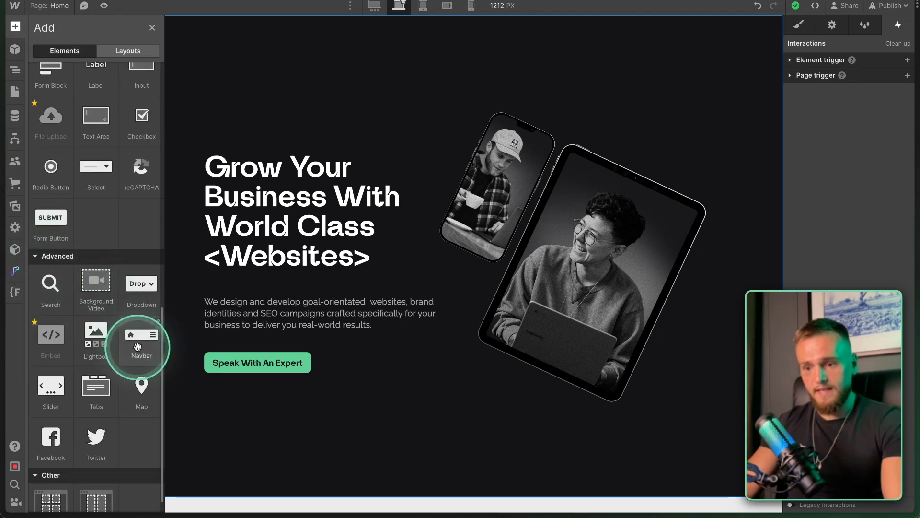
{"action": "left_click", "coordinate": [138, 346]}
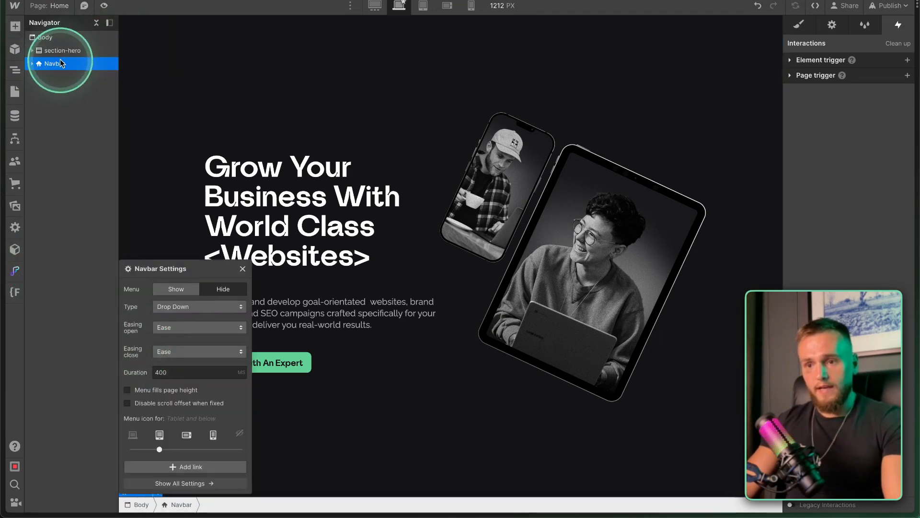
{"action": "left_click_drag", "start_coordinate": [57, 43], "coordinate": [57, 45]}
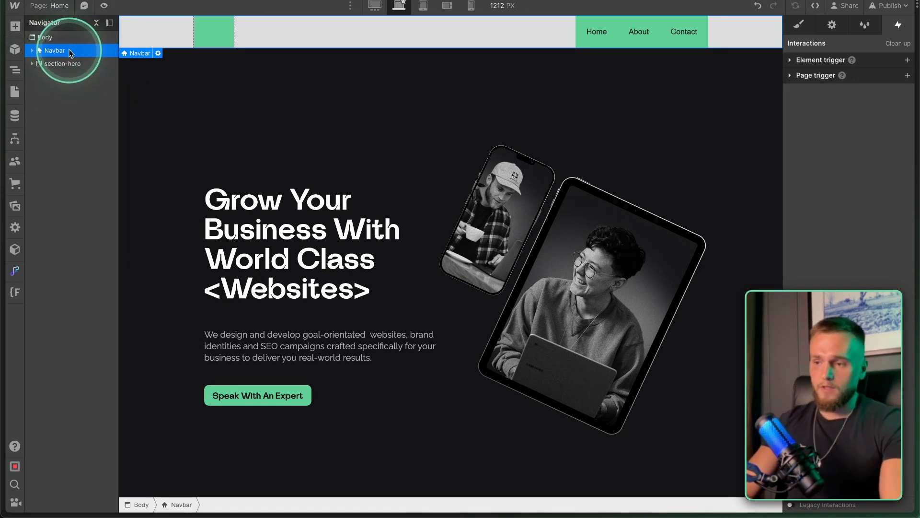
{"action": "left_click", "coordinate": [423, 5]}
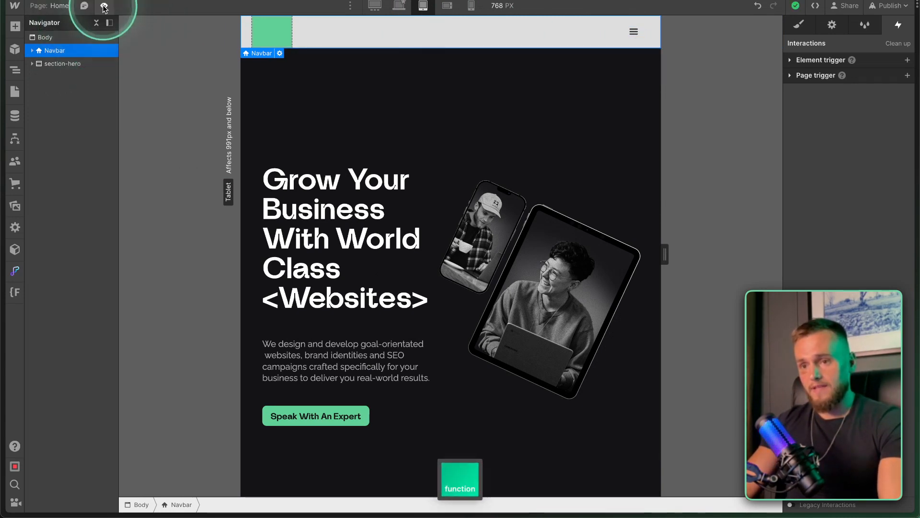
Preview the page at desktop, resize it to about 1522–1550 px, open and close the navbar menu, then exit preview.
{"action": "left_click", "coordinate": [400, 6]}
{"action": "left_click", "coordinate": [120, 30]}
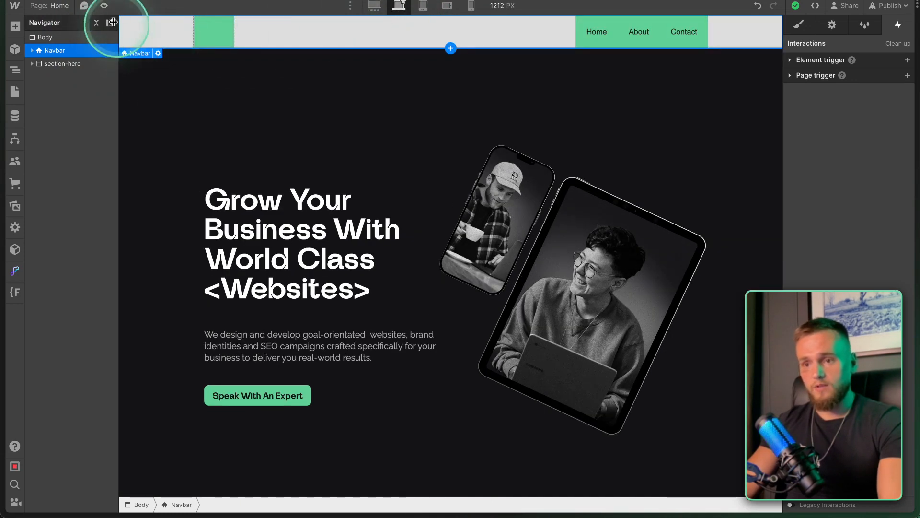
{"action": "left_click", "coordinate": [105, 7]}
{"action": "left_click_drag", "start_coordinate": [807, 251], "coordinate": [678, 258]}
{"action": "left_click", "coordinate": [641, 35]}
{"action": "left_click", "coordinate": [642, 34]}
{"action": "left_click_drag", "start_coordinate": [676, 222], "coordinate": [848, 259]}
{"action": "left_click", "coordinate": [102, 9]}
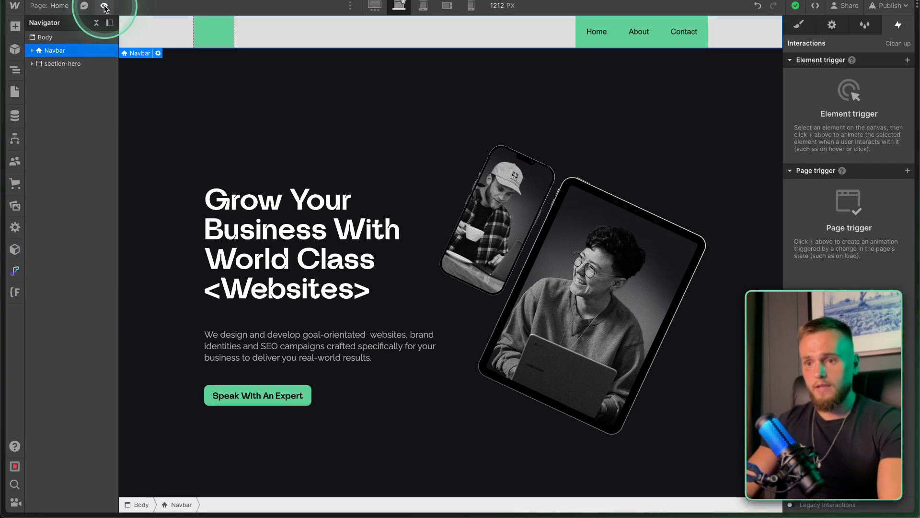
{"action": "left_click", "coordinate": [103, 7]}
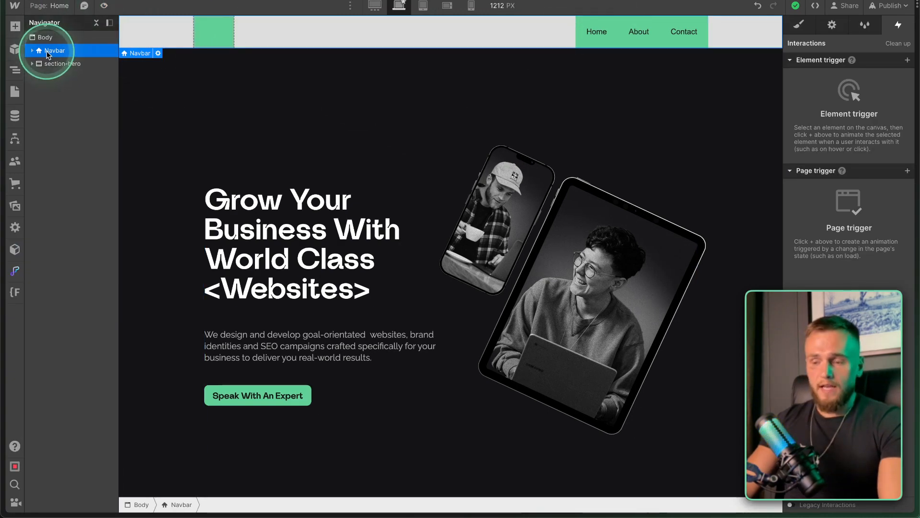
{"action": "left_click", "coordinate": [799, 27]}
Create a 'navbar' class on the Navbar.
{"action": "left_click", "coordinate": [821, 93]}
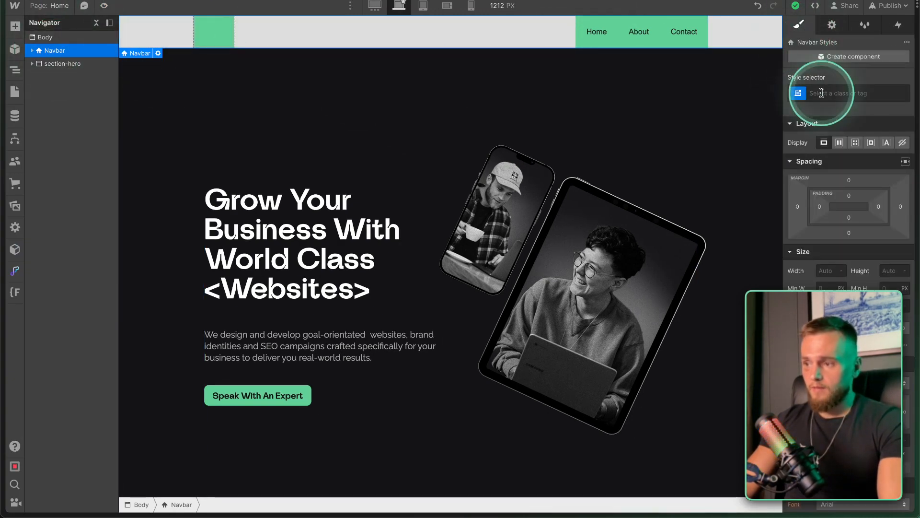
{"action": "type", "text": "navbar"}
{"action": "key", "text": "Return"}
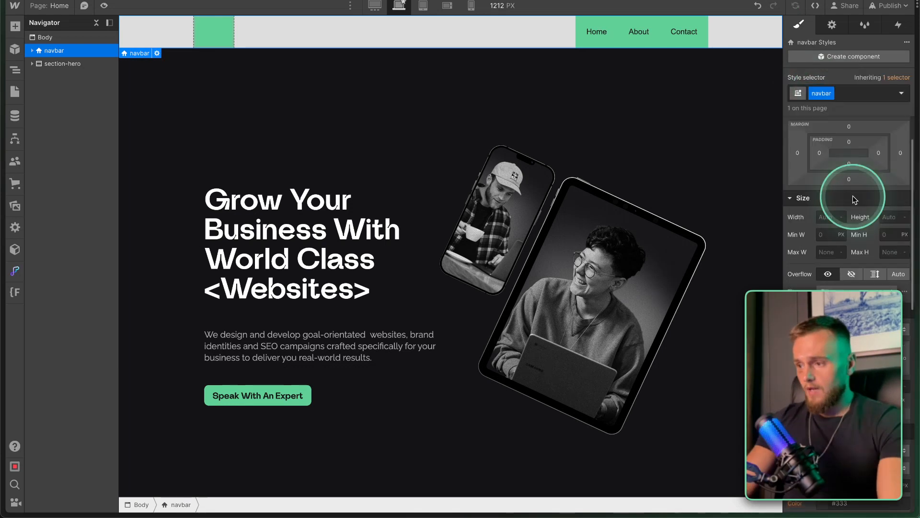
Set the navbar's Position to Absolute, pinned across the top.
{"action": "scroll", "coordinate": [852, 196], "scroll_direction": "down", "scroll_amount": 2}
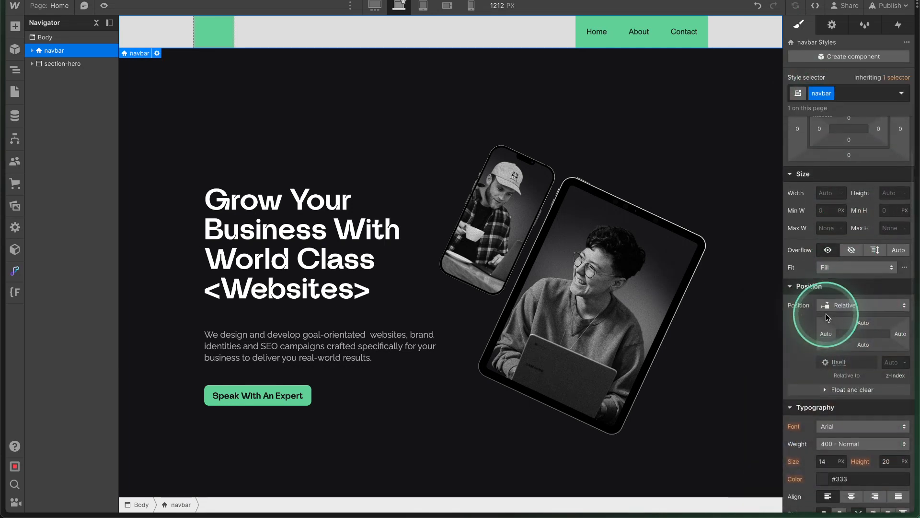
{"action": "scroll", "coordinate": [826, 313], "scroll_direction": "up", "scroll_amount": 1}
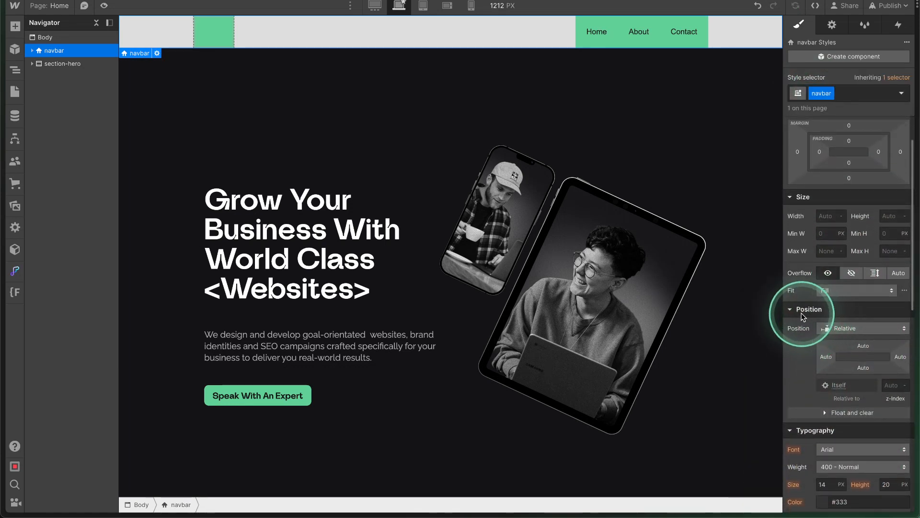
{"action": "scroll", "coordinate": [822, 329], "scroll_direction": "up", "scroll_amount": 1}
{"action": "scroll", "coordinate": [823, 329], "scroll_direction": "up", "scroll_amount": 2}
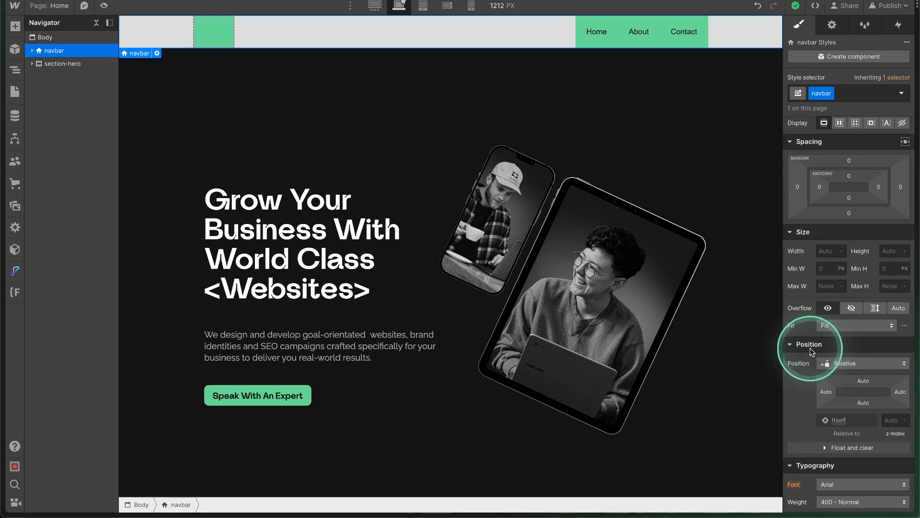
{"action": "left_click", "coordinate": [844, 364]}
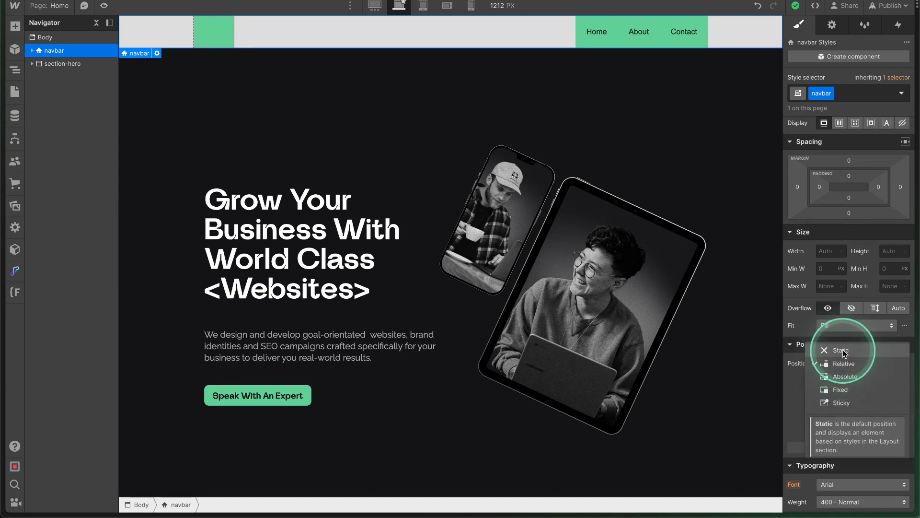
{"action": "left_click", "coordinate": [847, 376]}
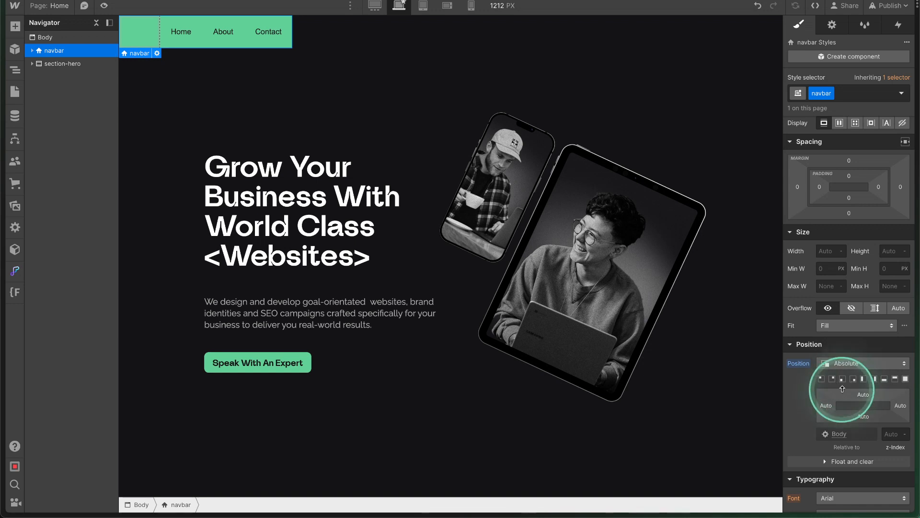
{"action": "left_click", "coordinate": [895, 379]}
Try the full, bottom and corner position presets, ending with the navbar at bottom-right.
{"action": "left_click", "coordinate": [904, 378]}
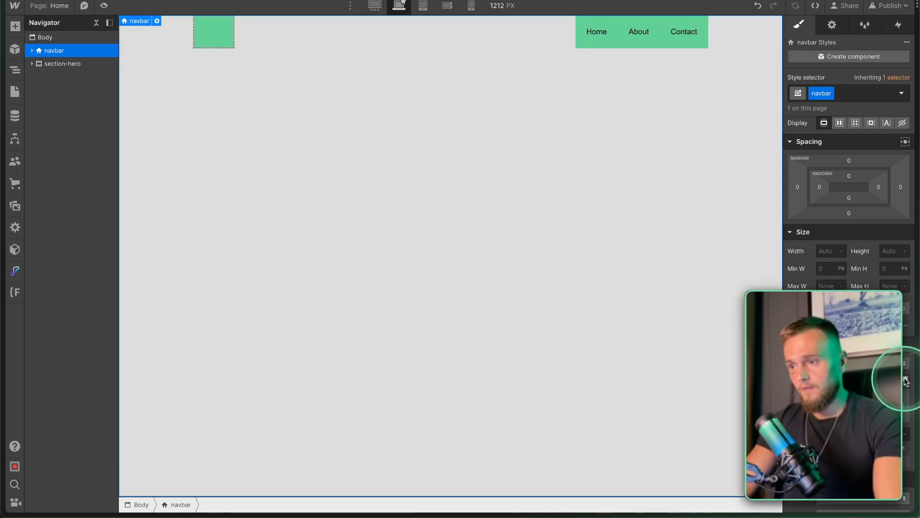
{"action": "left_click", "coordinate": [884, 378]}
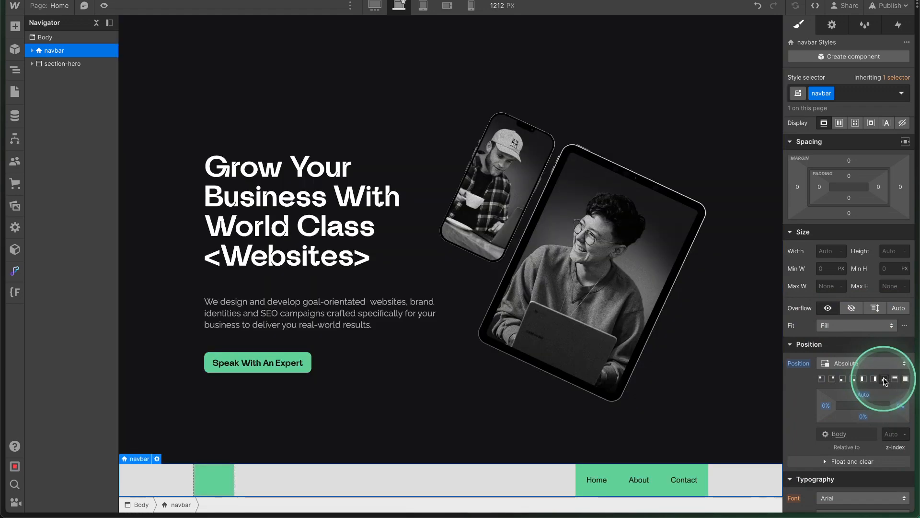
{"action": "left_click", "coordinate": [821, 379]}
{"action": "left_click", "coordinate": [842, 379]}
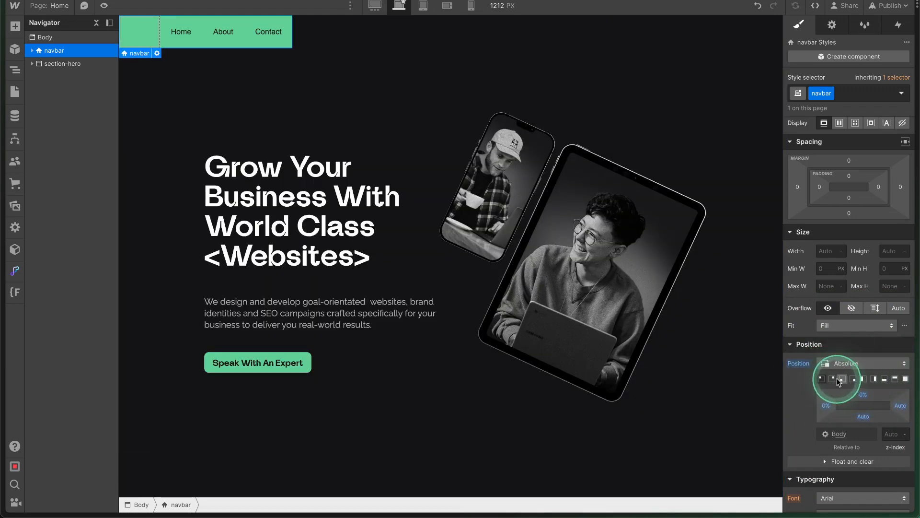
{"action": "left_click", "coordinate": [853, 379]}
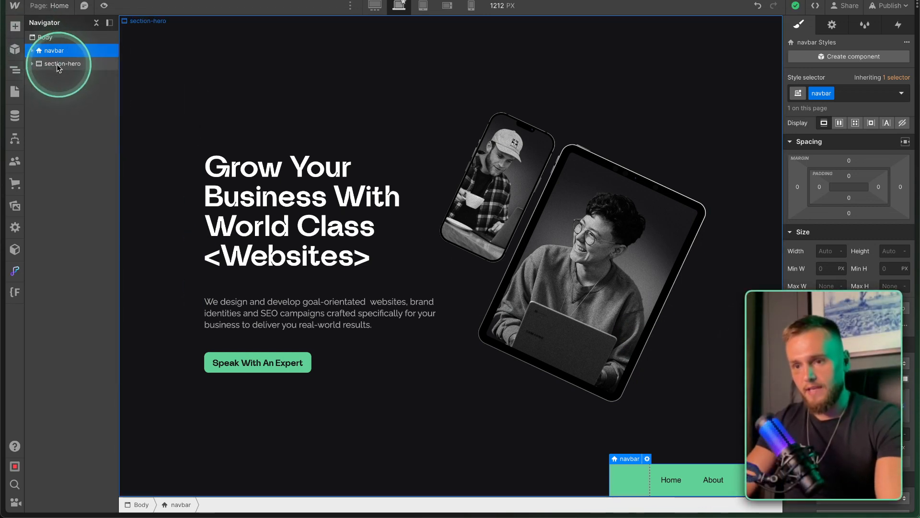
{"action": "left_click", "coordinate": [48, 38]}
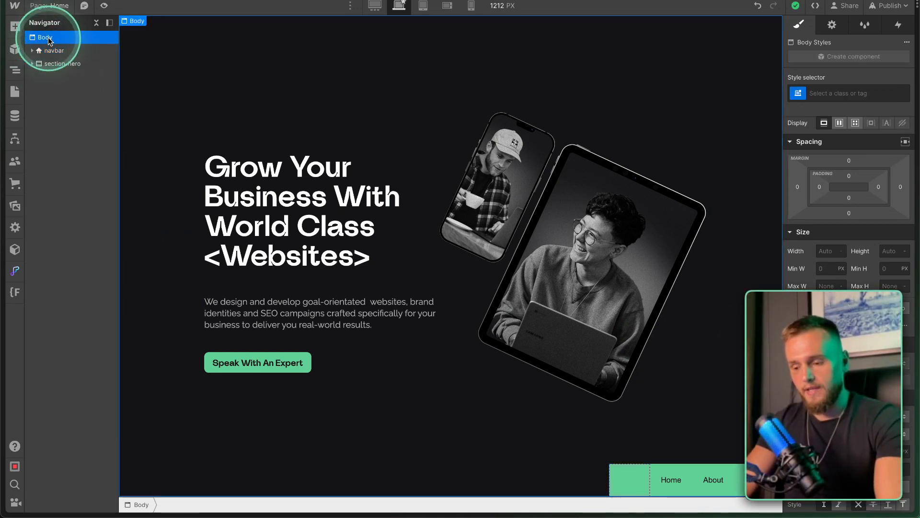
Copy section-hero and paste a duplicate below it, then select the navbar.
{"action": "key", "text": "super+e"}
{"action": "type", "text": "s"}
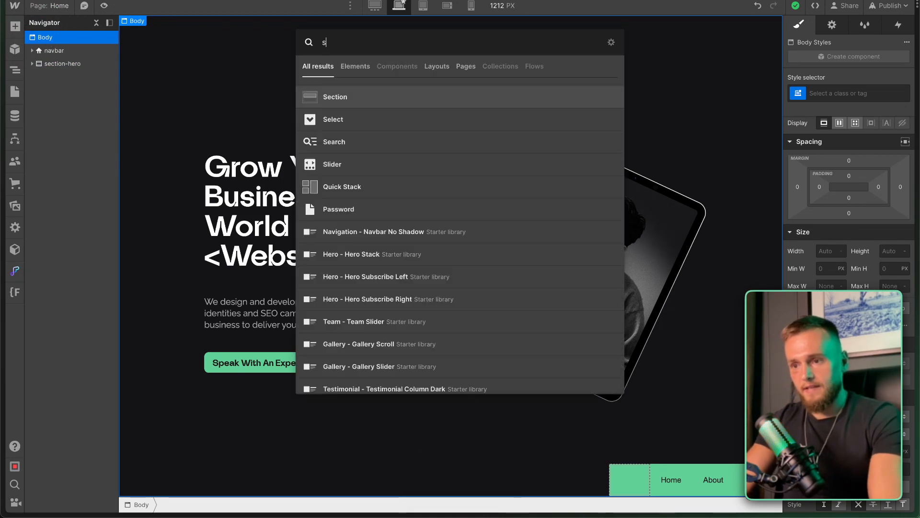
{"action": "left_click", "coordinate": [62, 65]}
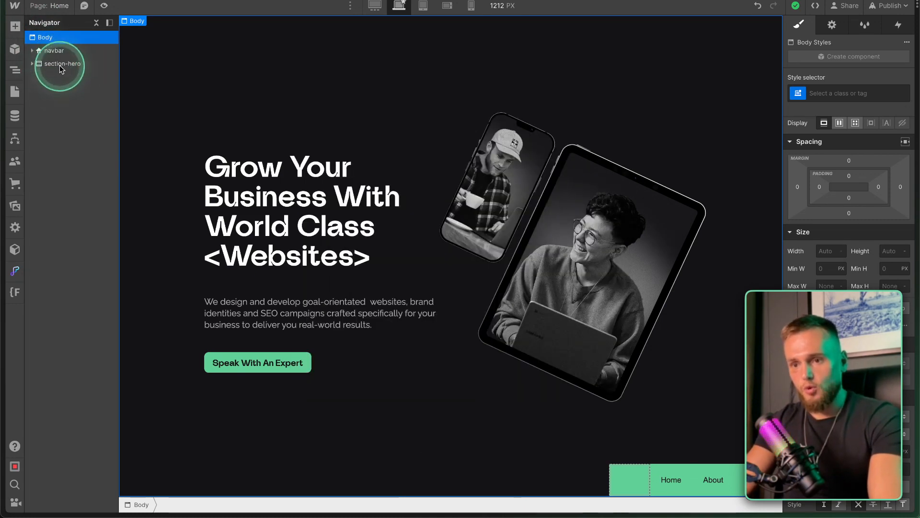
{"action": "left_click", "coordinate": [74, 67]}
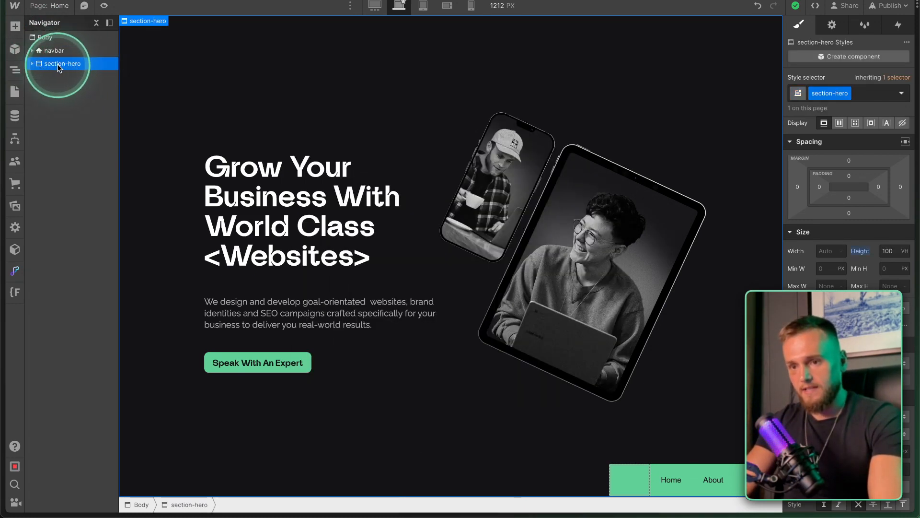
{"action": "key", "text": "super+c"}
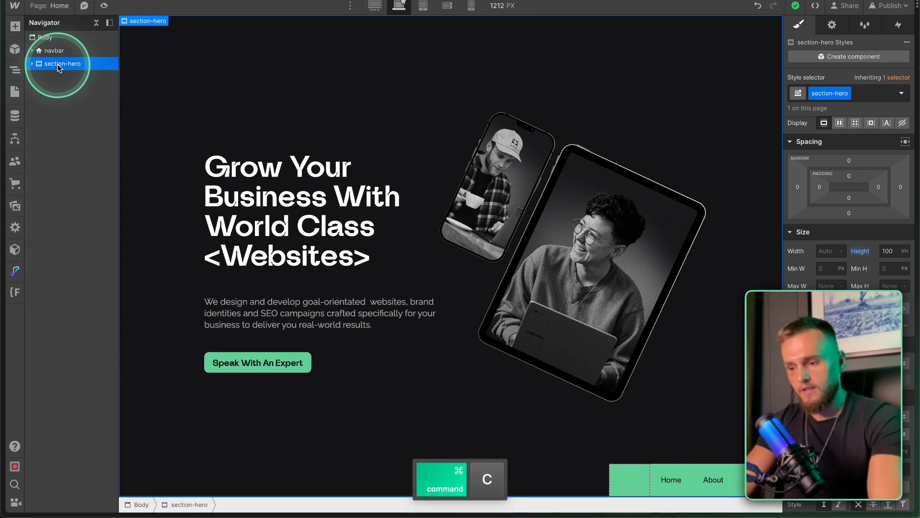
{"action": "key", "text": "super+v"}
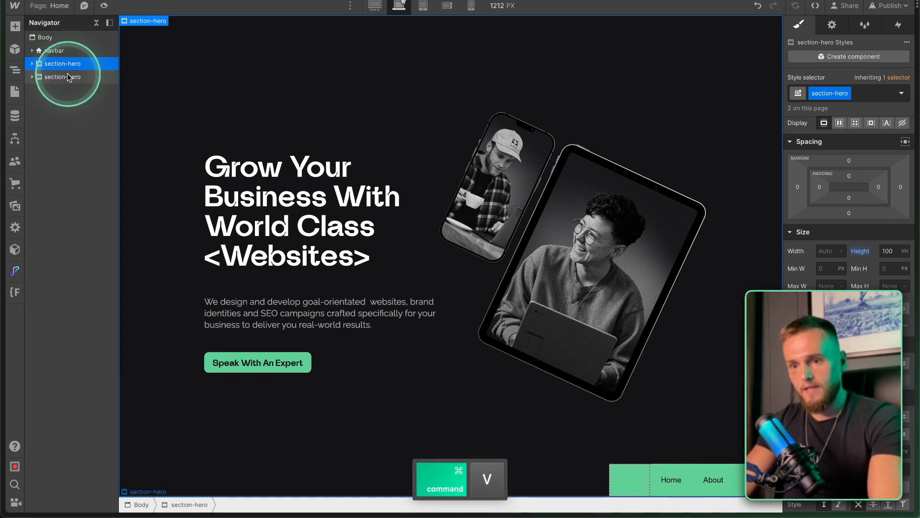
{"action": "scroll", "coordinate": [297, 196], "scroll_direction": "down", "scroll_amount": 10}
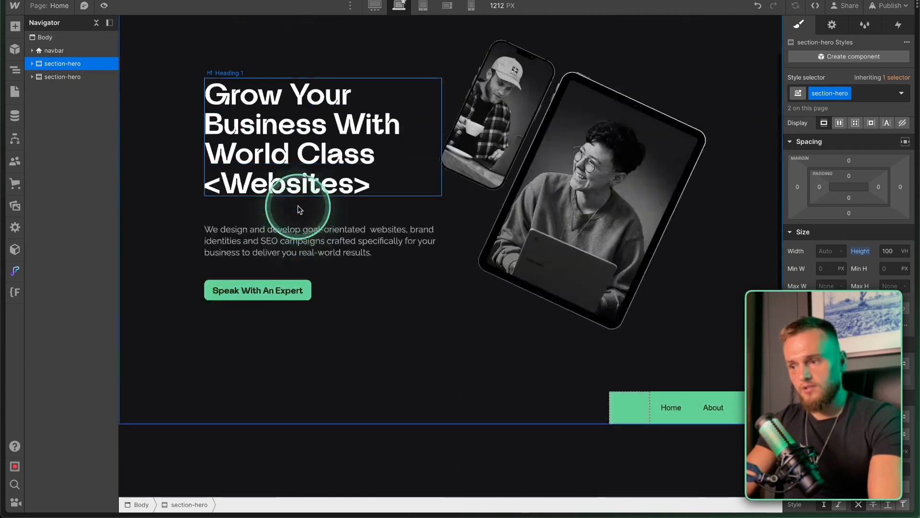
{"action": "left_click", "coordinate": [47, 50]}
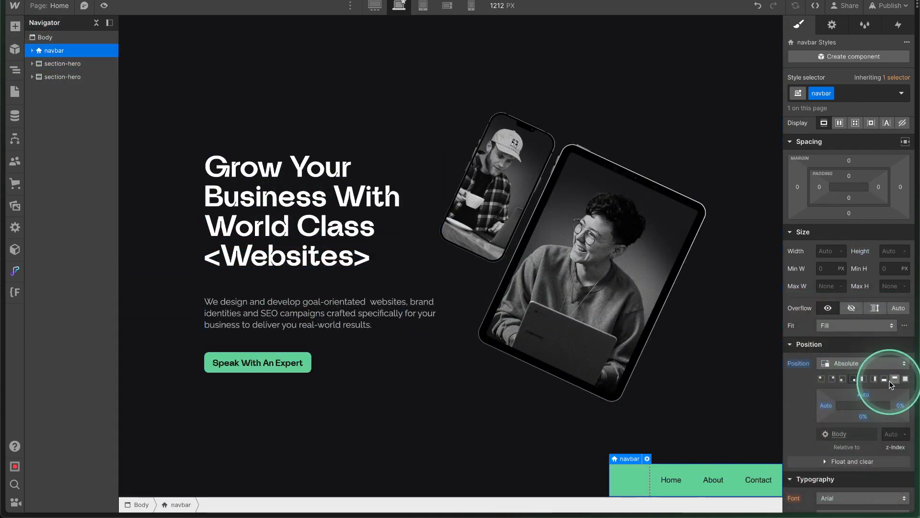
Stretch the navbar across the page top and set its Position to Fixed.
{"action": "left_click", "coordinate": [894, 378]}
{"action": "scroll", "coordinate": [665, 346], "scroll_direction": "up", "scroll_amount": 4}
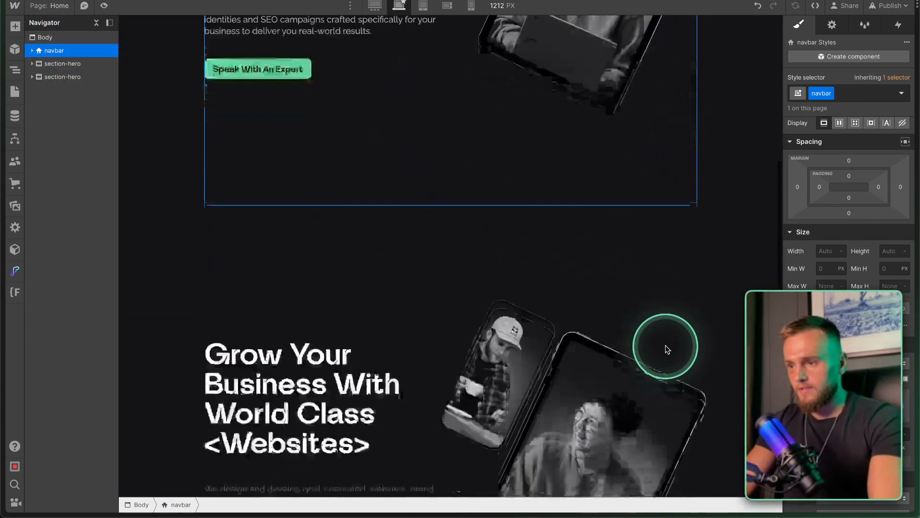
{"action": "scroll", "coordinate": [665, 346], "scroll_direction": "up", "scroll_amount": 5}
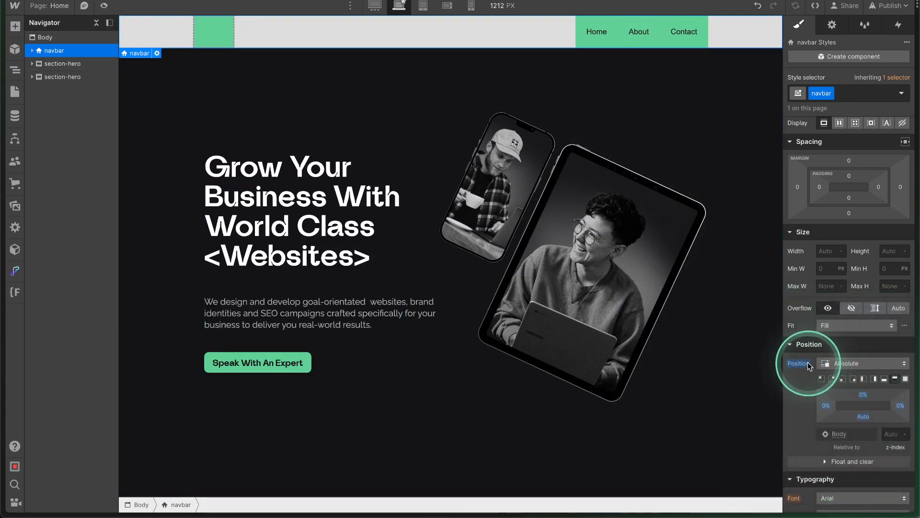
{"action": "left_click", "coordinate": [846, 364]}
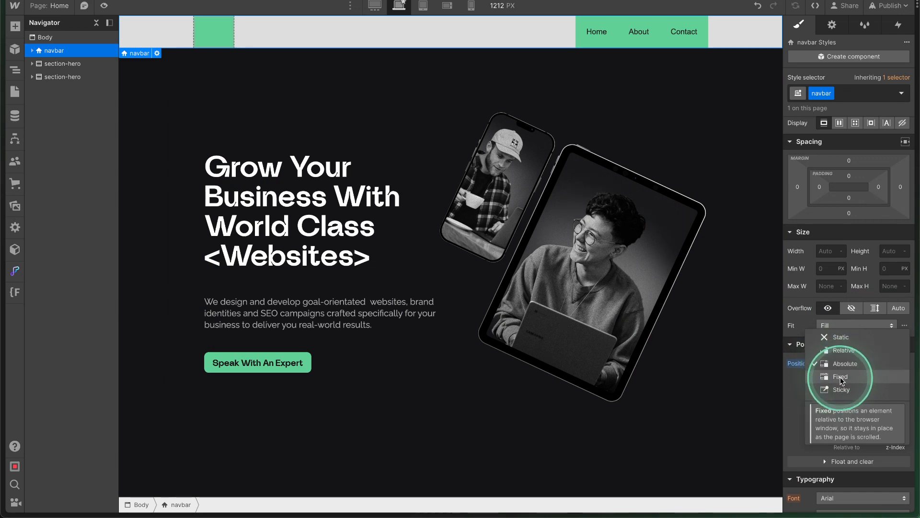
{"action": "left_click", "coordinate": [841, 379]}
{"action": "scroll", "coordinate": [656, 354], "scroll_direction": "down", "scroll_amount": 3}
{"action": "scroll", "coordinate": [656, 354], "scroll_direction": "up", "scroll_amount": 2}
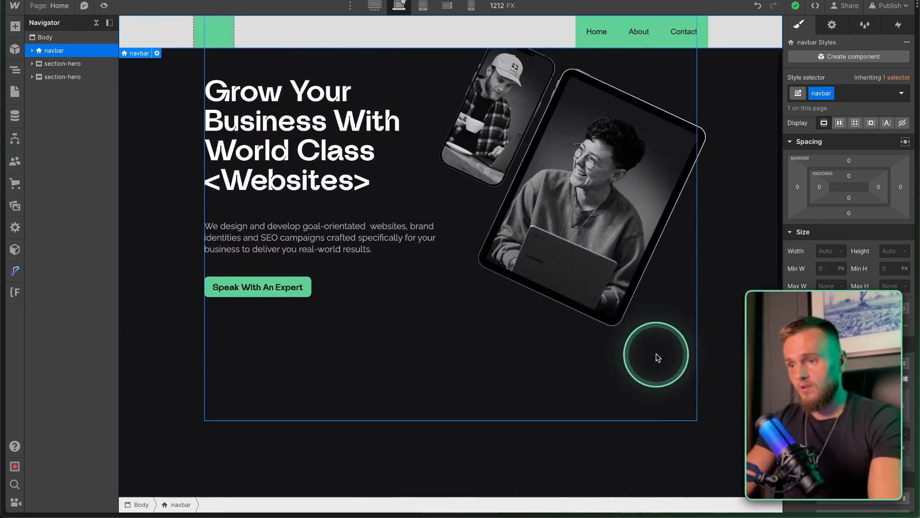
Preview the page to confirm the fixed navbar stays put while scrolling.
{"action": "left_click", "coordinate": [104, 5]}
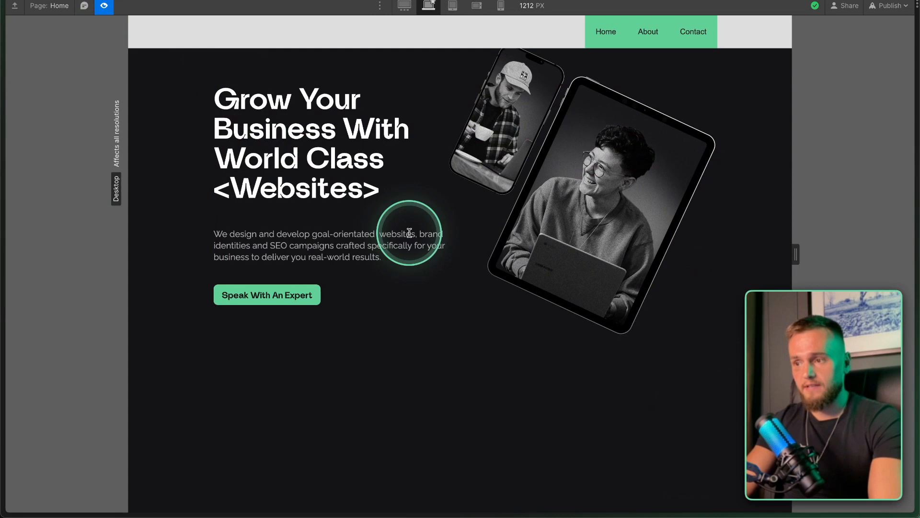
{"action": "scroll", "coordinate": [409, 232], "scroll_direction": "up", "scroll_amount": 2}
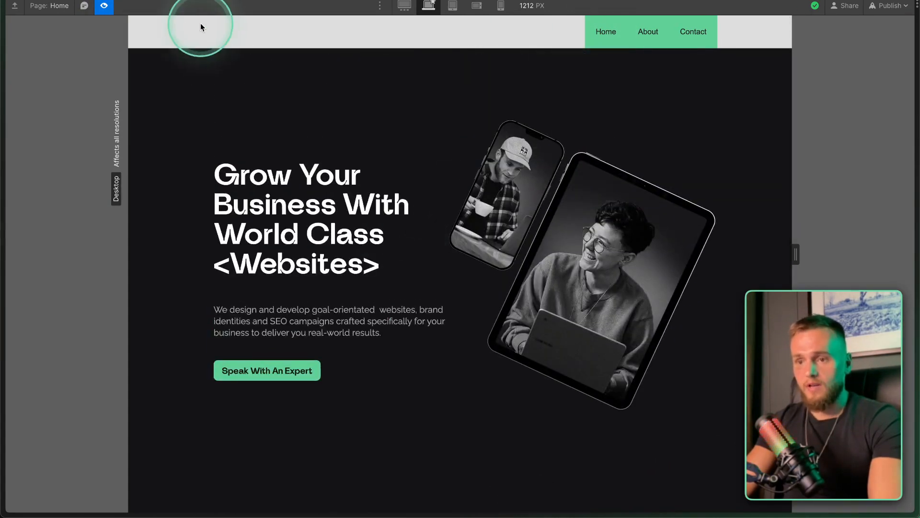
{"action": "left_click", "coordinate": [104, 5]}
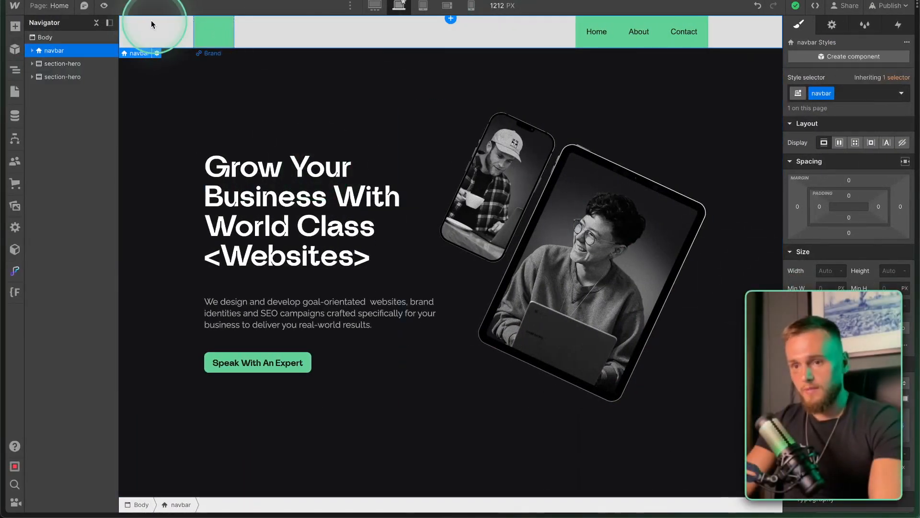
Change the navbar's background colour and give it 10 px top and bottom padding.
{"action": "scroll", "coordinate": [818, 404], "scroll_direction": "down", "scroll_amount": 5}
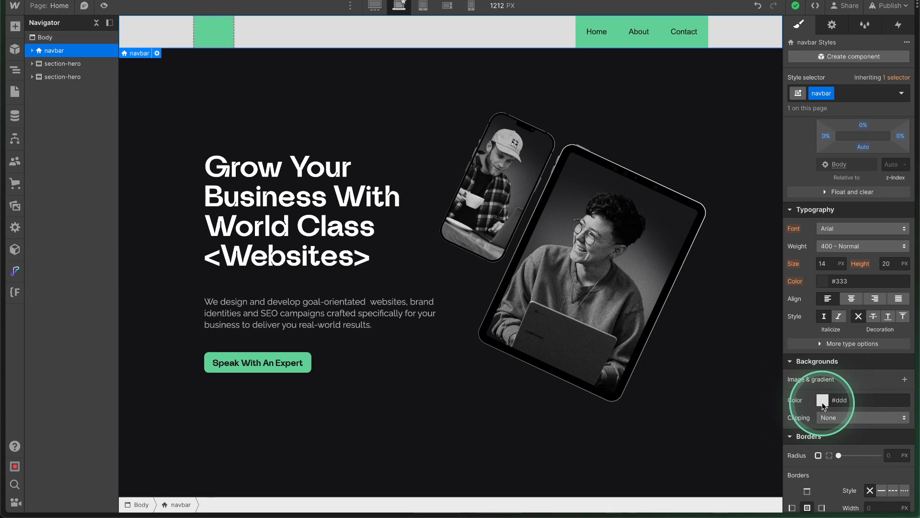
{"action": "left_click", "coordinate": [822, 400]}
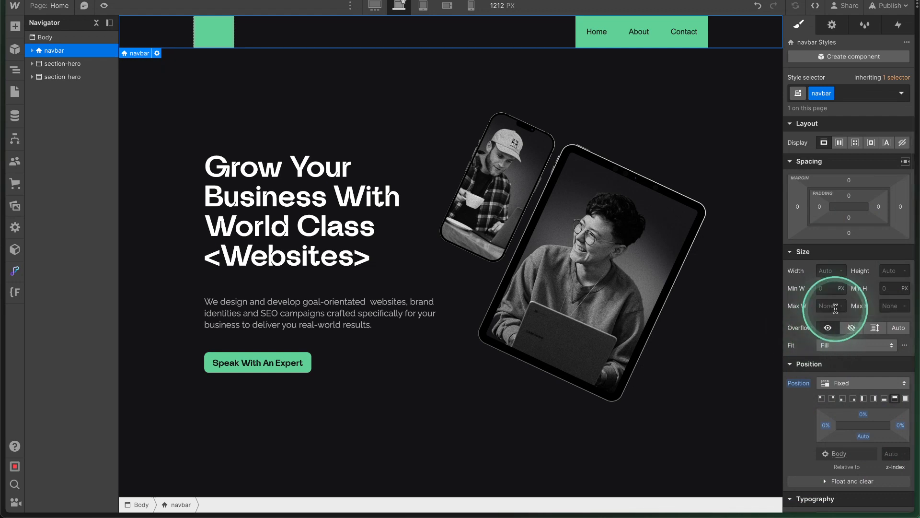
{"action": "left_click", "coordinate": [848, 196]}
{"action": "type", "text": "10"}
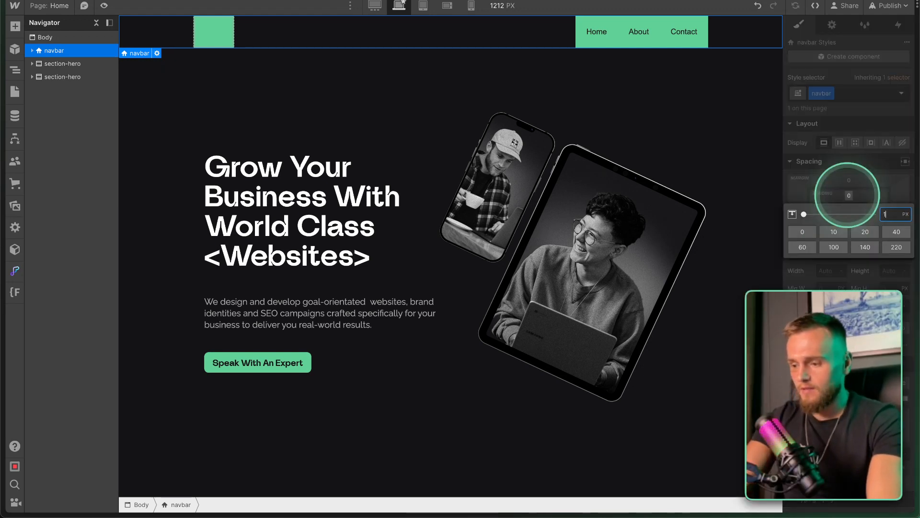
{"action": "key", "text": "Return"}
{"action": "left_click", "coordinate": [849, 216]}
{"action": "type", "text": "10"}
{"action": "key", "text": "Return"}
{"action": "left_click", "coordinate": [190, 26]}
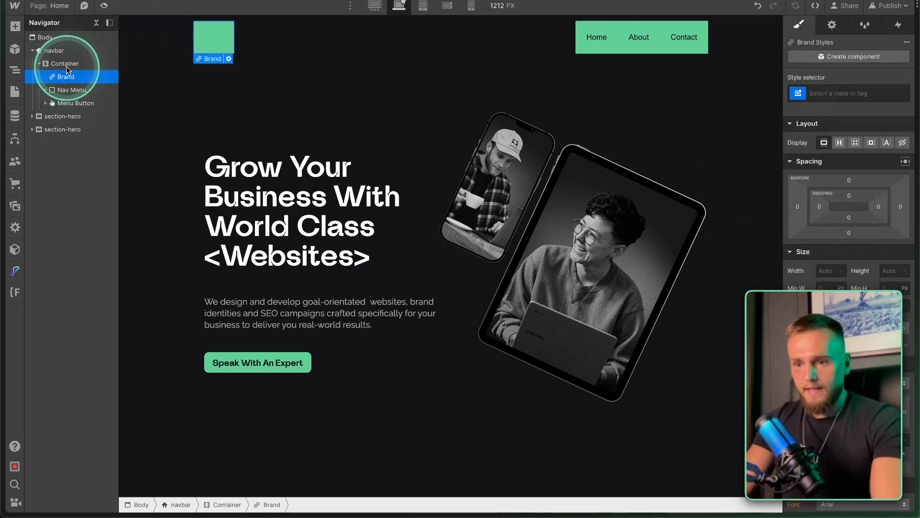
Apply the existing container class to the navbar's Container.
{"action": "left_click", "coordinate": [65, 64]}
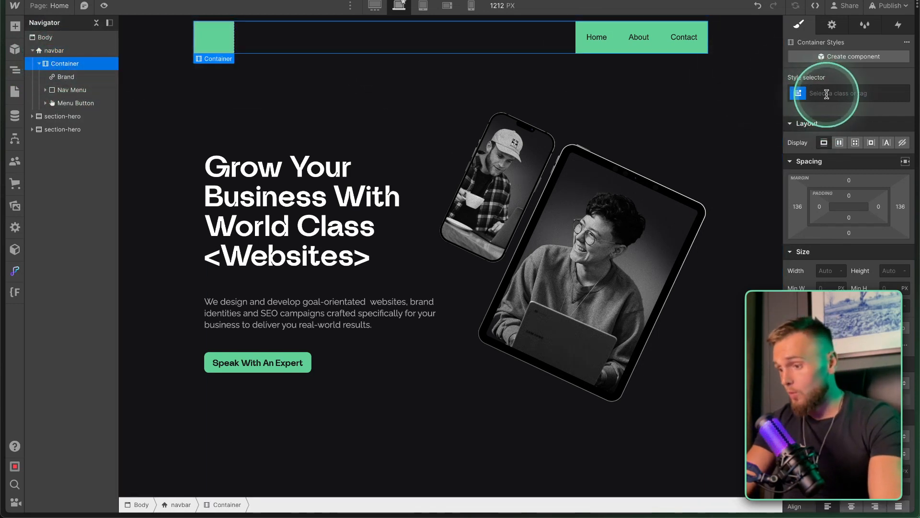
{"action": "left_click", "coordinate": [826, 93]}
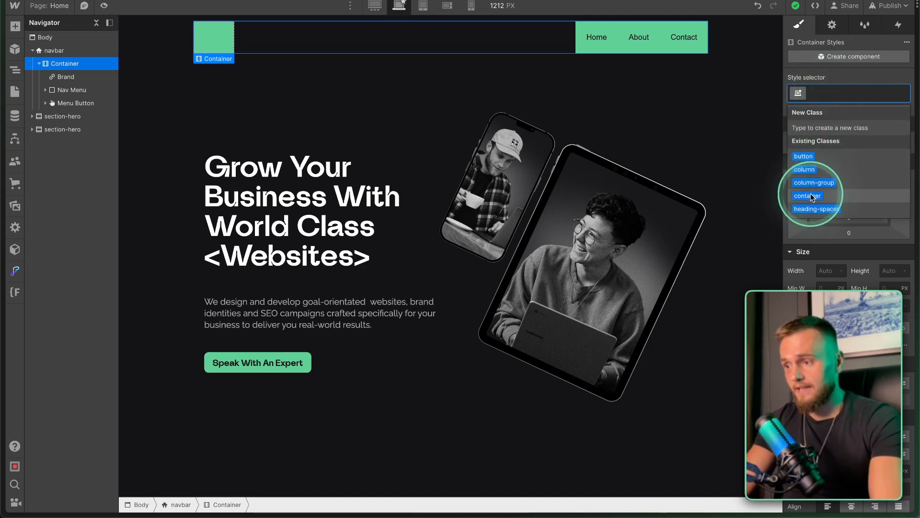
{"action": "type", "text": "con"}
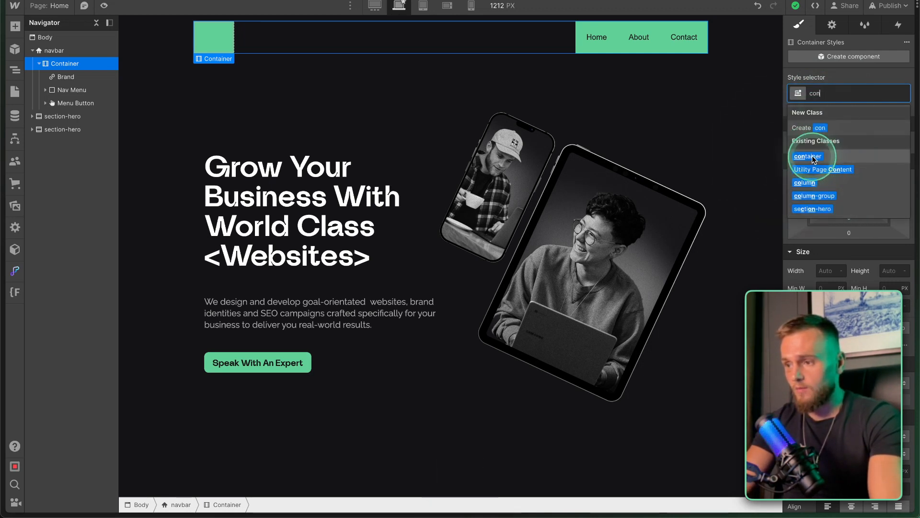
{"action": "left_click", "coordinate": [810, 157]}
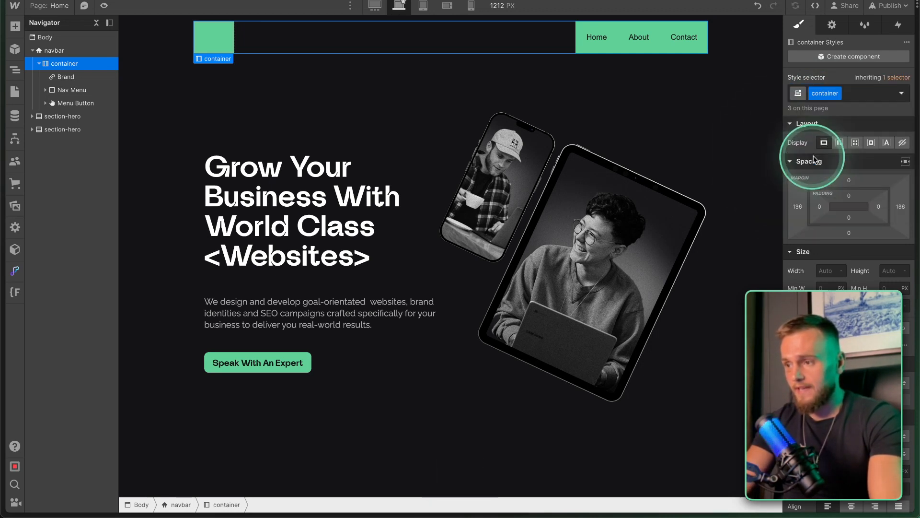
Reset the All Links background colour, removing the green from the Brand box and links.
{"action": "left_click", "coordinate": [67, 77]}
{"action": "left_click", "coordinate": [843, 93]}
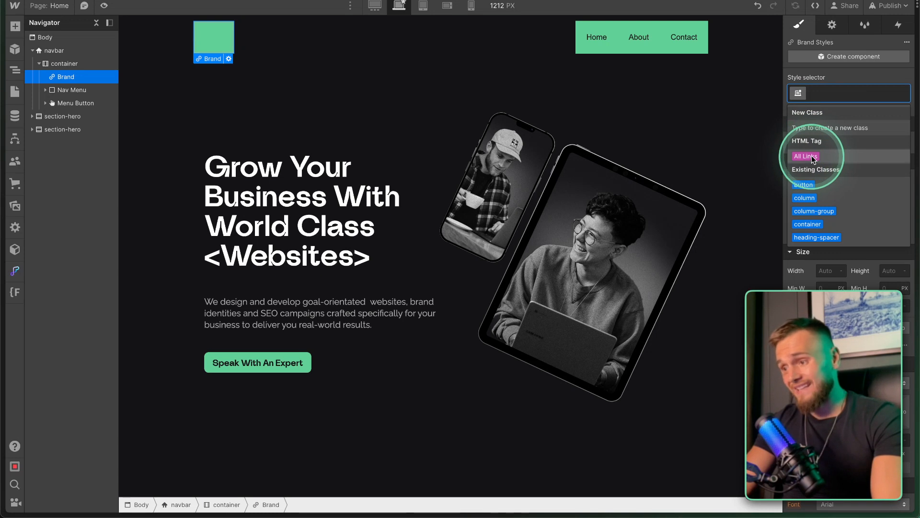
{"action": "left_click", "coordinate": [806, 156]}
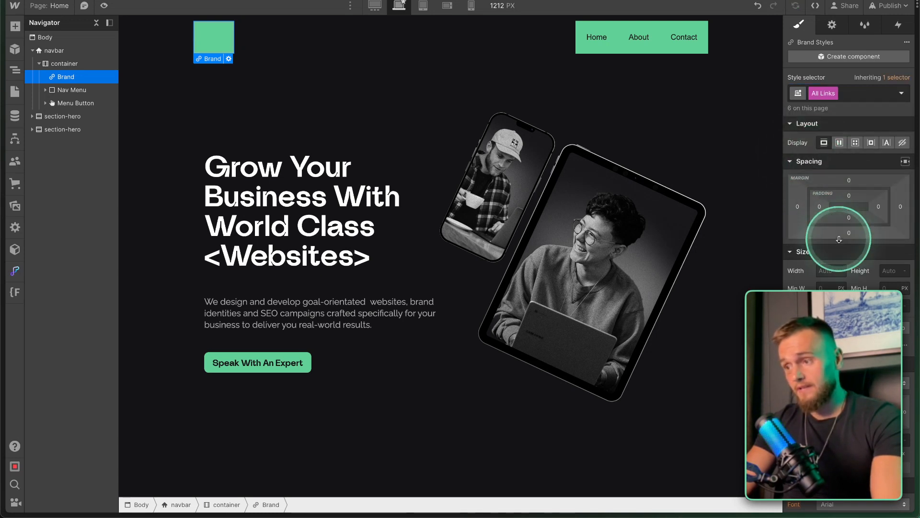
{"action": "scroll", "coordinate": [825, 353], "scroll_direction": "down", "scroll_amount": 5}
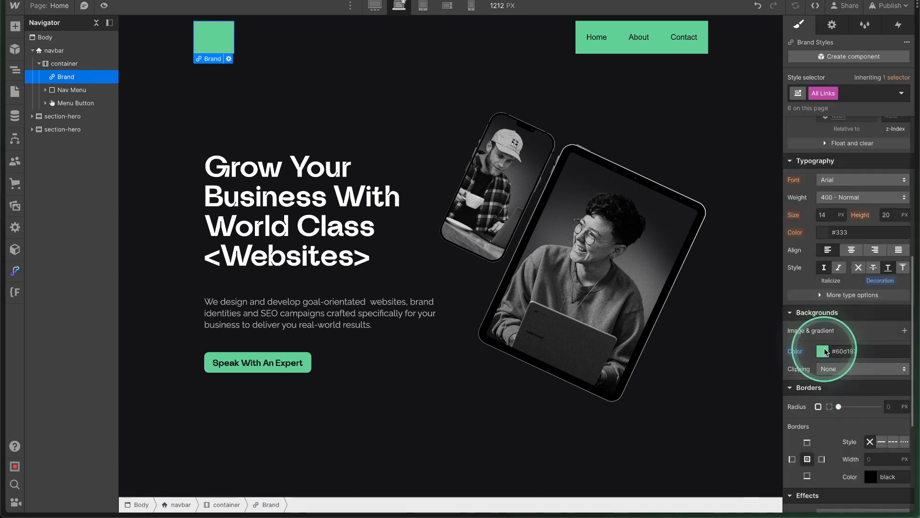
{"action": "key", "text": "alt"}
{"action": "left_click", "coordinate": [795, 351], "text": "alt"}
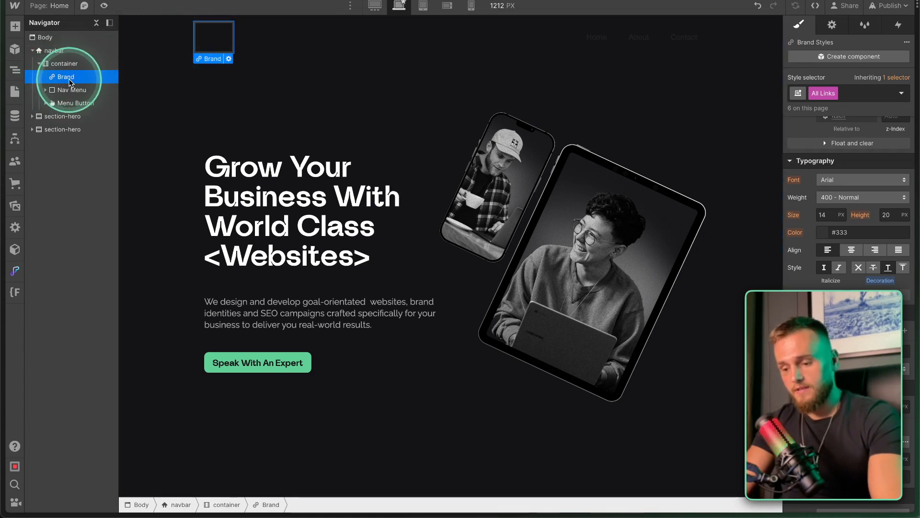
{"action": "key", "text": "super"}
Insert an image into the Brand link and set it to the Legacy logo.
{"action": "key", "text": "super+e"}
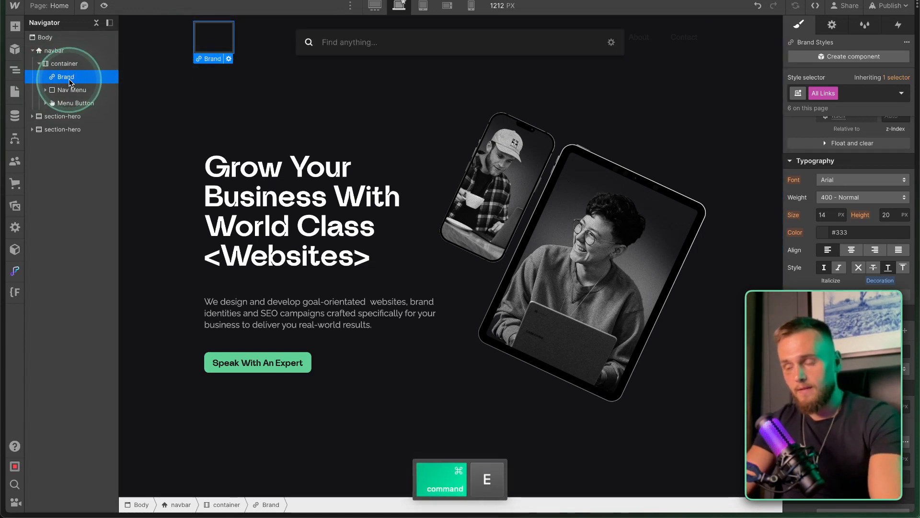
{"action": "type", "text": "ima"}
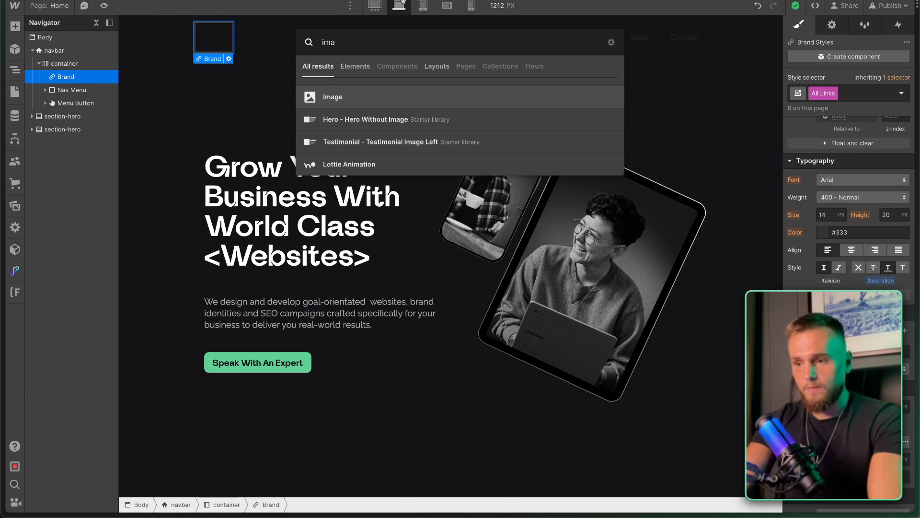
{"action": "type", "text": "ge"}
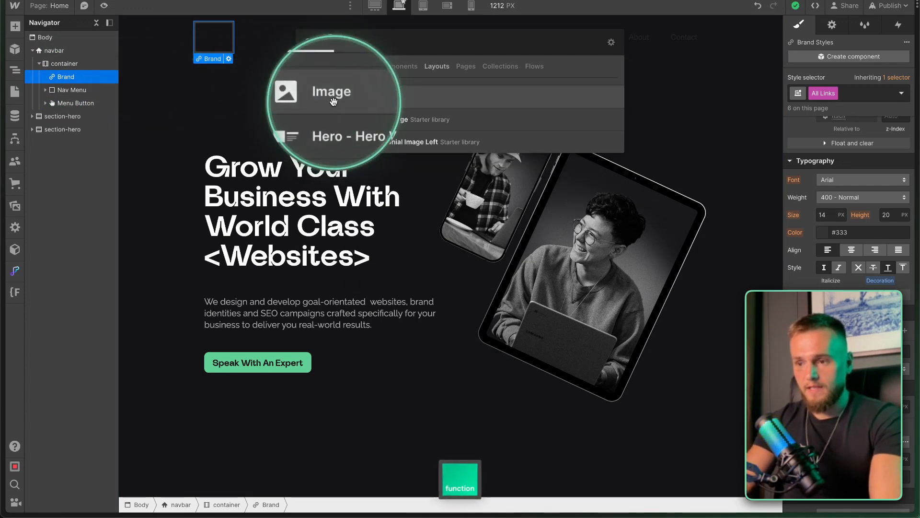
{"action": "left_click", "coordinate": [333, 97]}
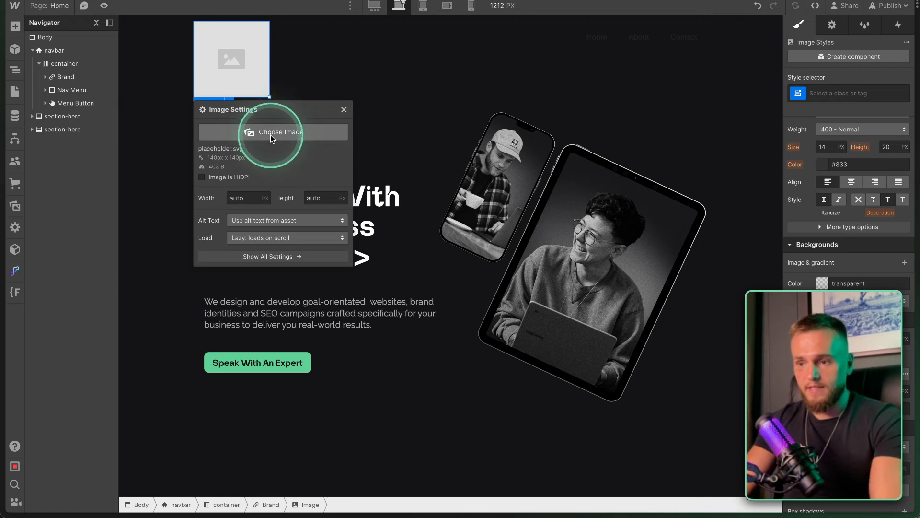
{"action": "left_click", "coordinate": [831, 26]}
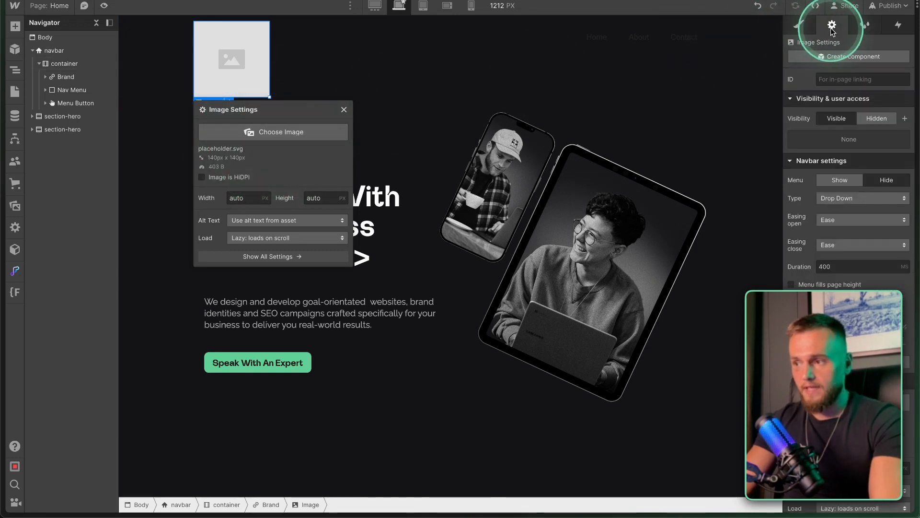
{"action": "scroll", "coordinate": [841, 192], "scroll_direction": "down", "scroll_amount": 2}
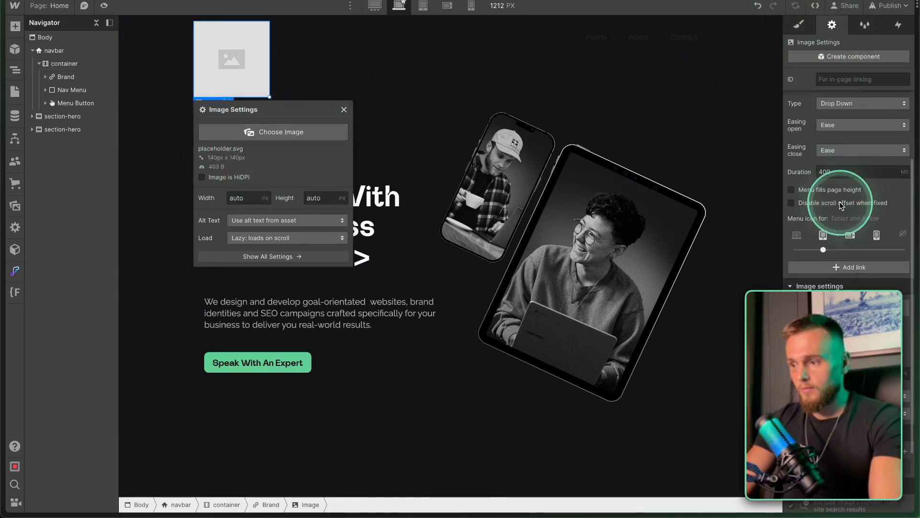
{"action": "scroll", "coordinate": [836, 312], "scroll_direction": "down", "scroll_amount": 1}
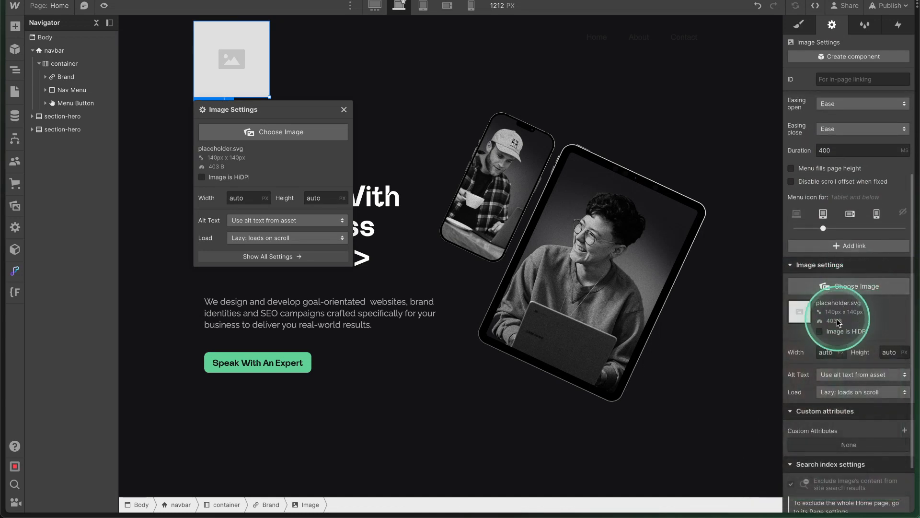
{"action": "left_click", "coordinate": [274, 136]}
{"action": "left_click", "coordinate": [134, 120]}
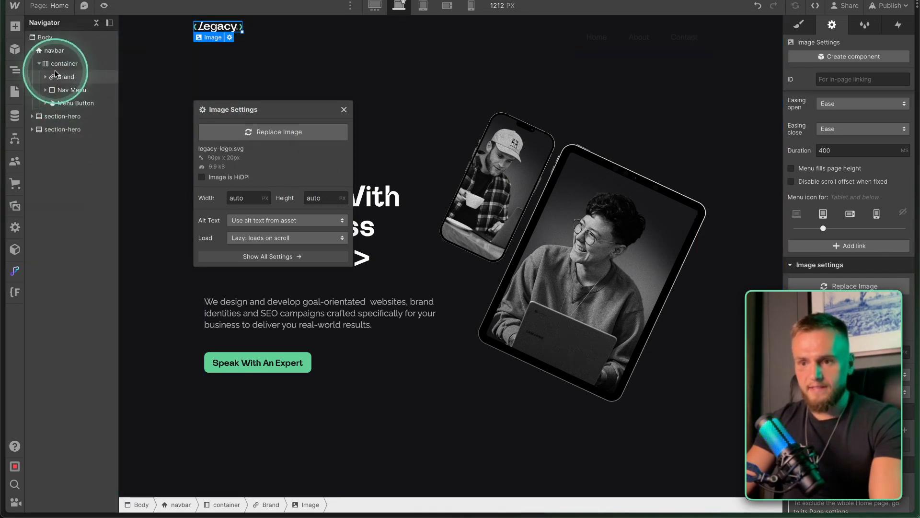
Select the Brand link's styles, then undo an accidental margin change.
{"action": "left_click", "coordinate": [56, 76]}
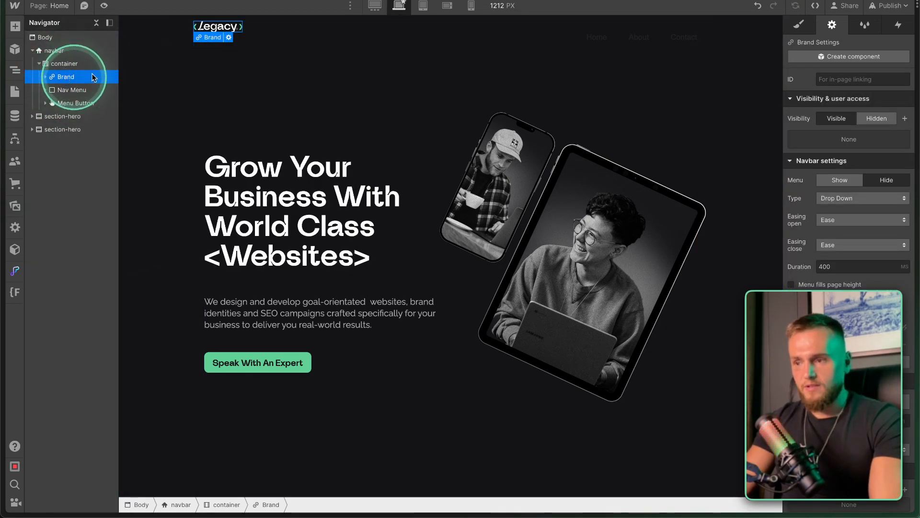
{"action": "left_click", "coordinate": [798, 22]}
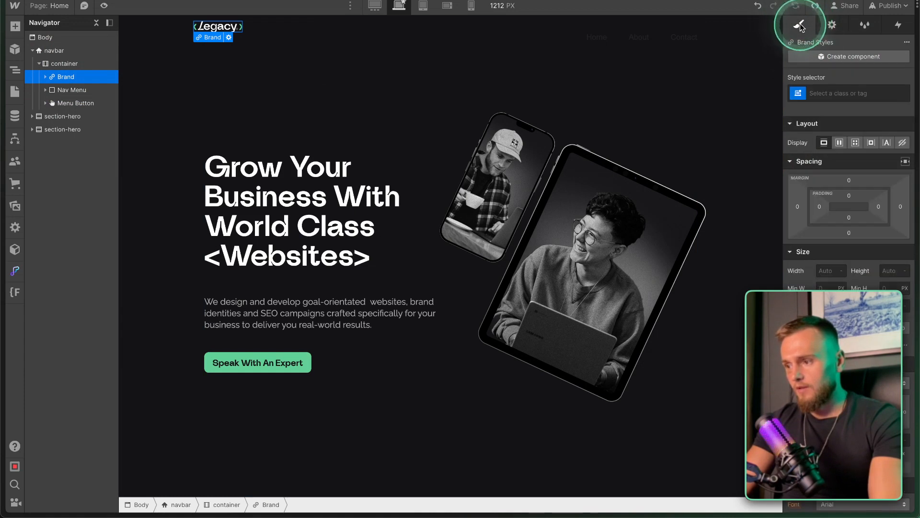
{"action": "left_click", "coordinate": [848, 183]}
{"action": "key", "text": "ctrl+z"}
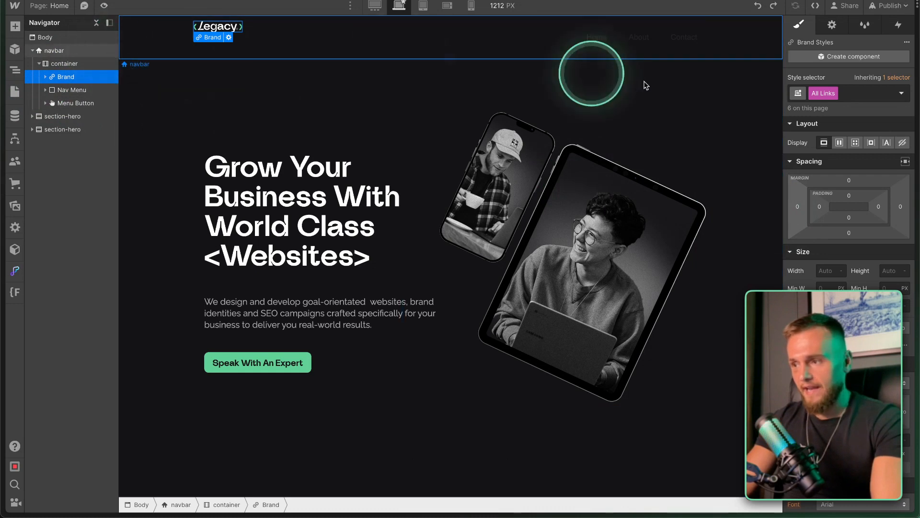
Give the brand link the class logo-wrap with a height of 100%.
{"action": "left_click", "coordinate": [846, 95]}
{"action": "type", "text": "logo-wra"}
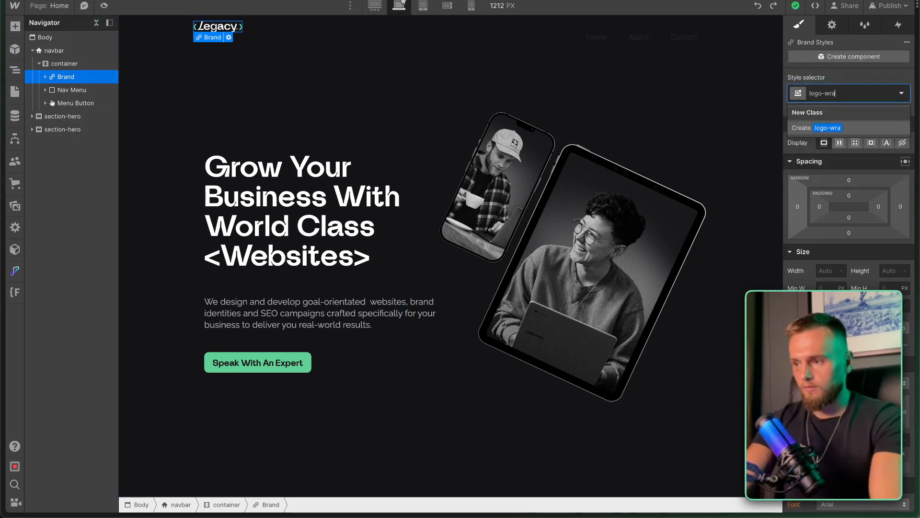
{"action": "type", "text": "p"}
{"action": "key", "text": "Return"}
{"action": "left_click", "coordinate": [887, 251]}
{"action": "type", "text": "100"}
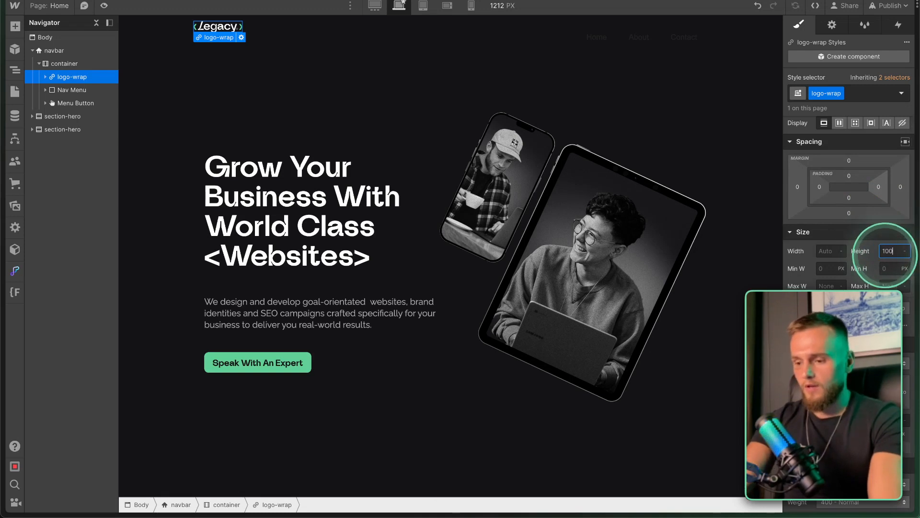
{"action": "type", "text": "%"}
{"action": "left_click", "coordinate": [46, 77]}
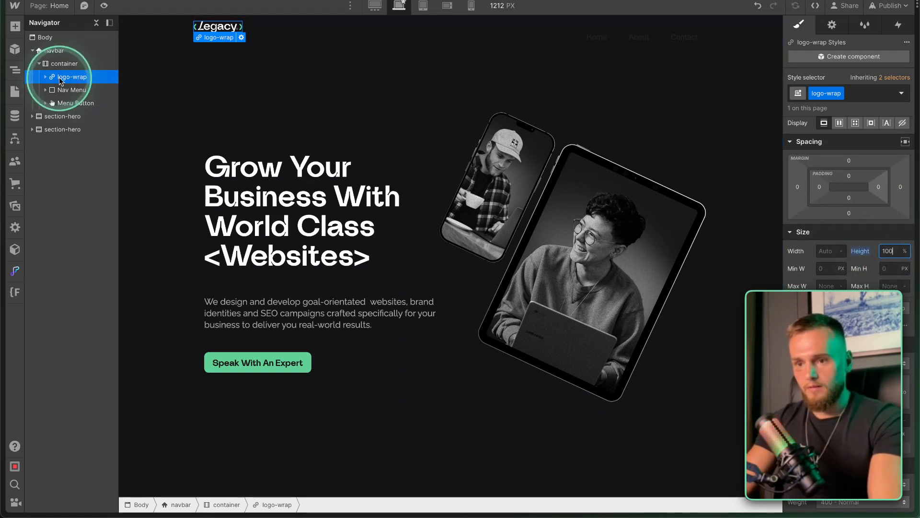
{"action": "left_click", "coordinate": [839, 123]}
{"action": "key", "text": "ctrl+z"}
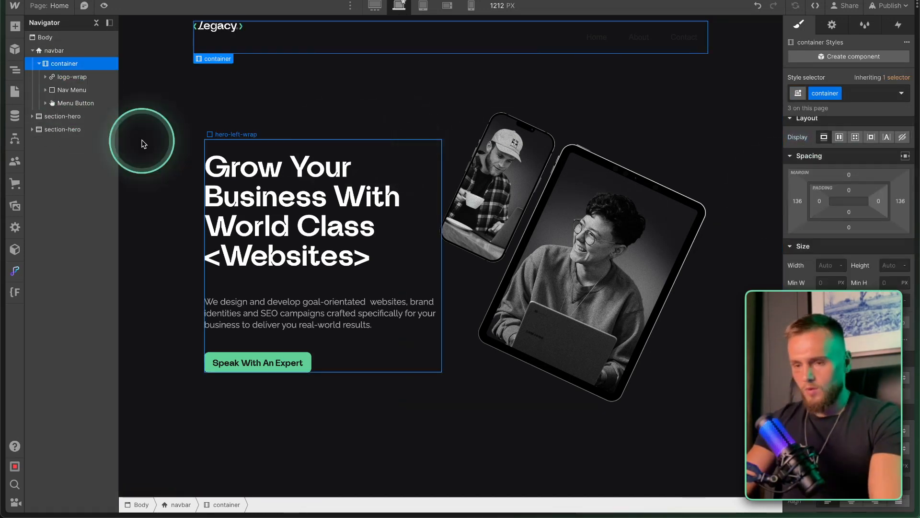
Wrap logo-wrap in a new div block and move the Nav Menu into it.
{"action": "left_click", "coordinate": [72, 78]}
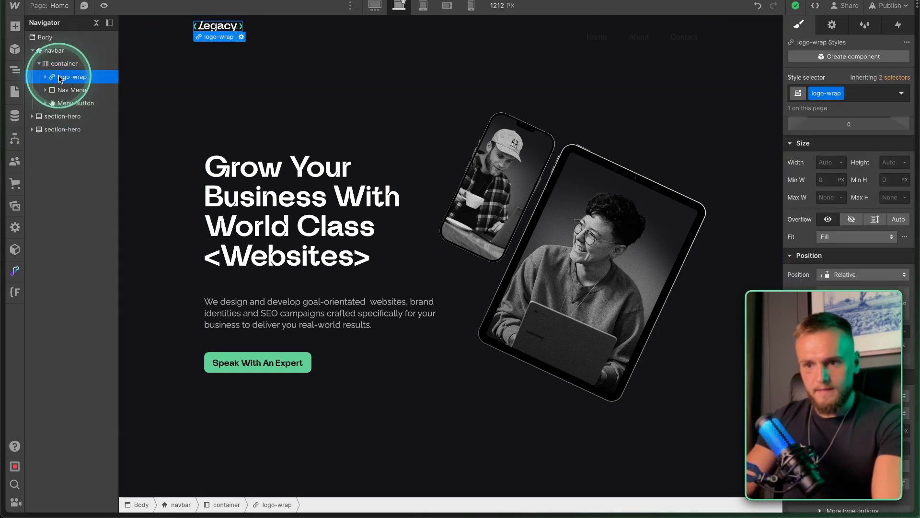
{"action": "right_click", "coordinate": [225, 30]}
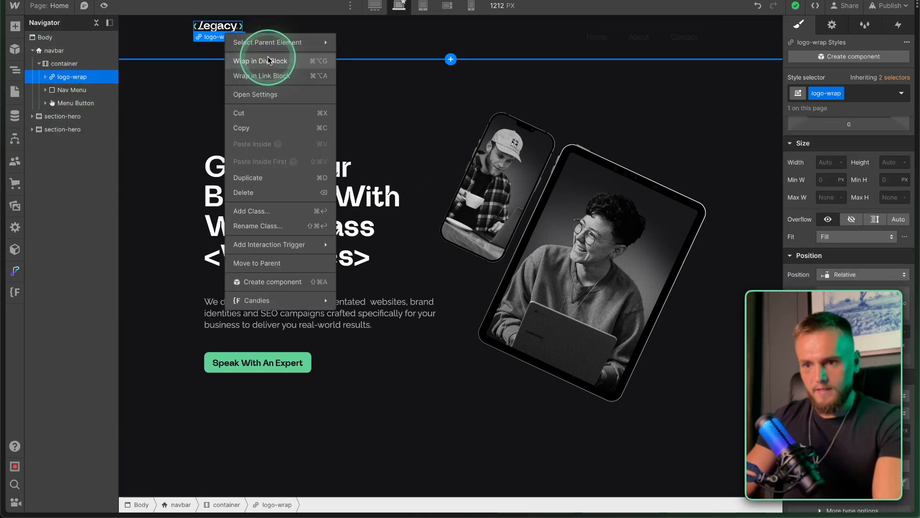
{"action": "left_click", "coordinate": [266, 61]}
{"action": "mouse_move", "coordinate": [63, 104]}
{"action": "left_mouse_down"}
{"action": "mouse_move", "coordinate": [72, 82]}
{"action": "mouse_move", "coordinate": [76, 106]}
{"action": "left_mouse_up"}
Set the new div block's height to 100%.
{"action": "left_click", "coordinate": [70, 77]}
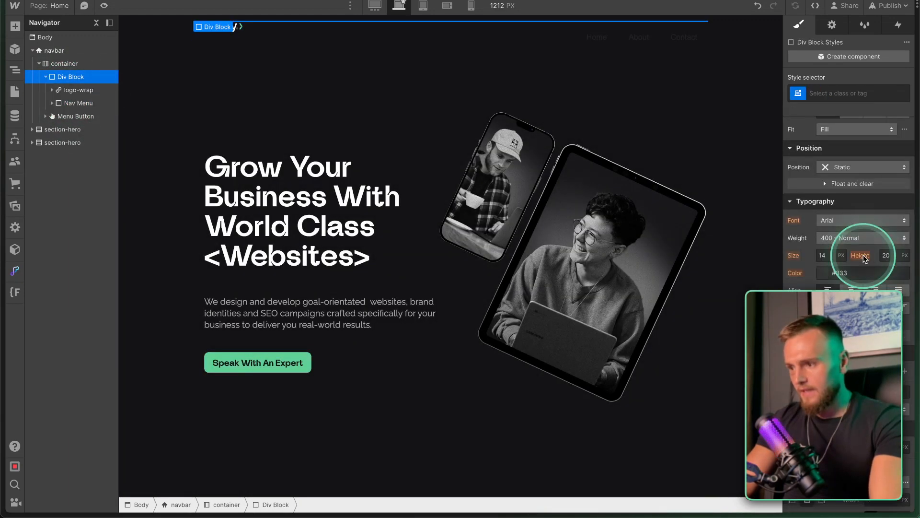
{"action": "left_click", "coordinate": [884, 134]}
{"action": "type", "text": "100%"}
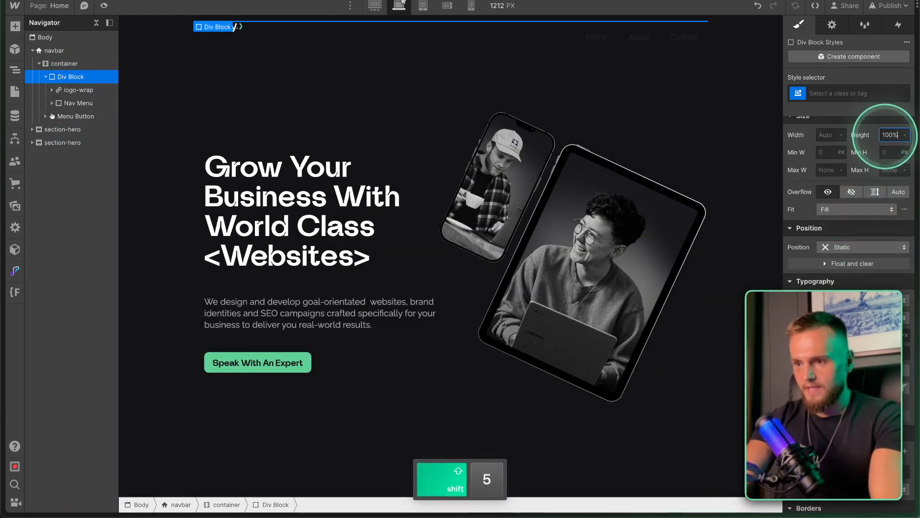
{"action": "key", "text": "Escape"}
{"action": "left_click", "coordinate": [482, 53]}
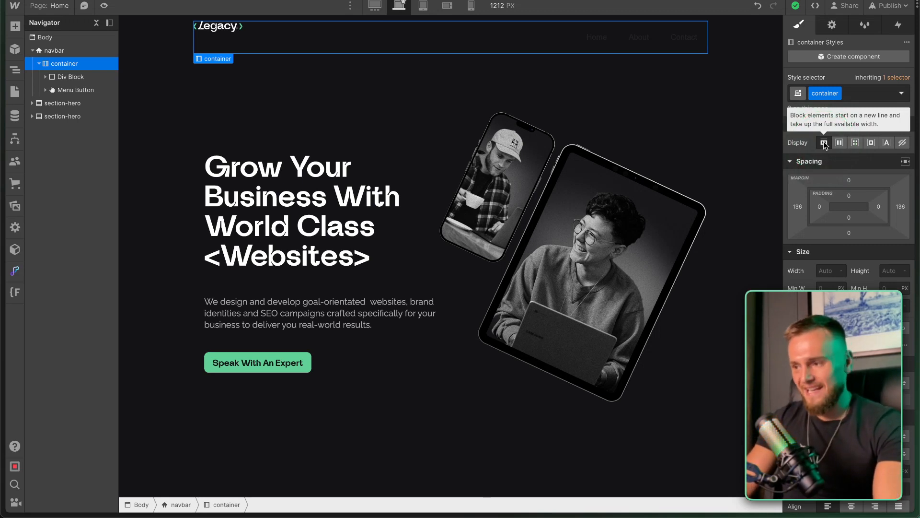
{"action": "left_click", "coordinate": [856, 95]}
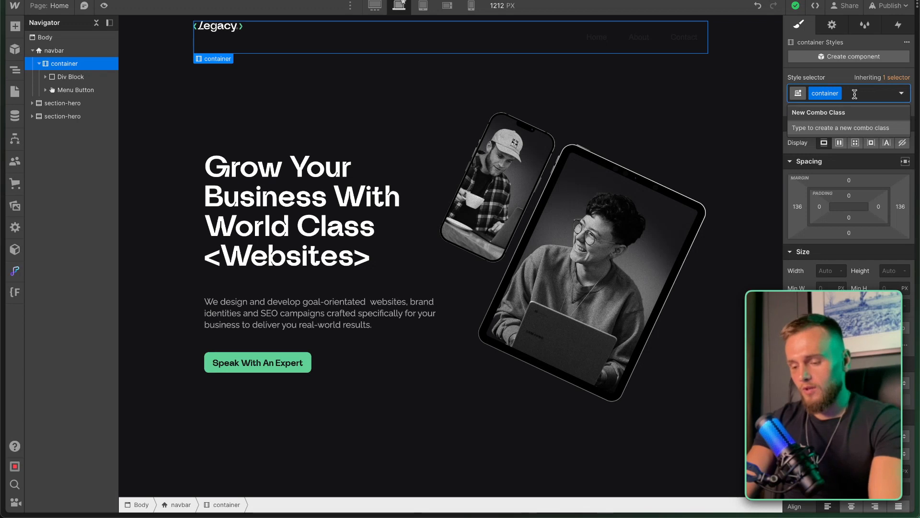
Give the navbar container a navigation combo class with flex display, centred both ways.
{"action": "type", "text": "navigation"}
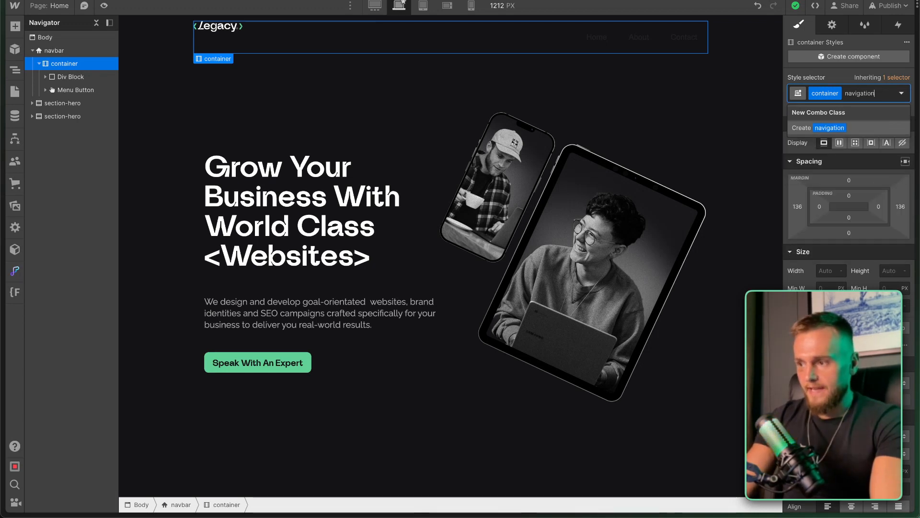
{"action": "key", "text": "Return"}
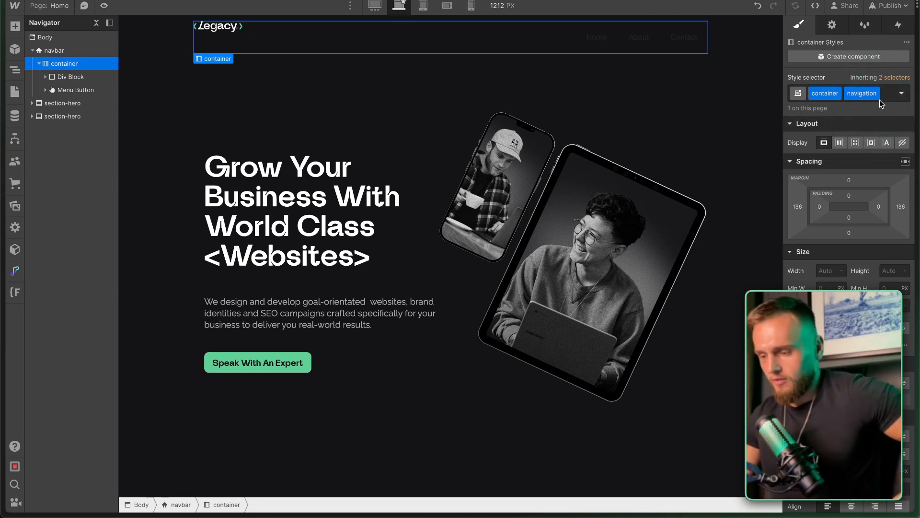
{"action": "left_click", "coordinate": [839, 144]}
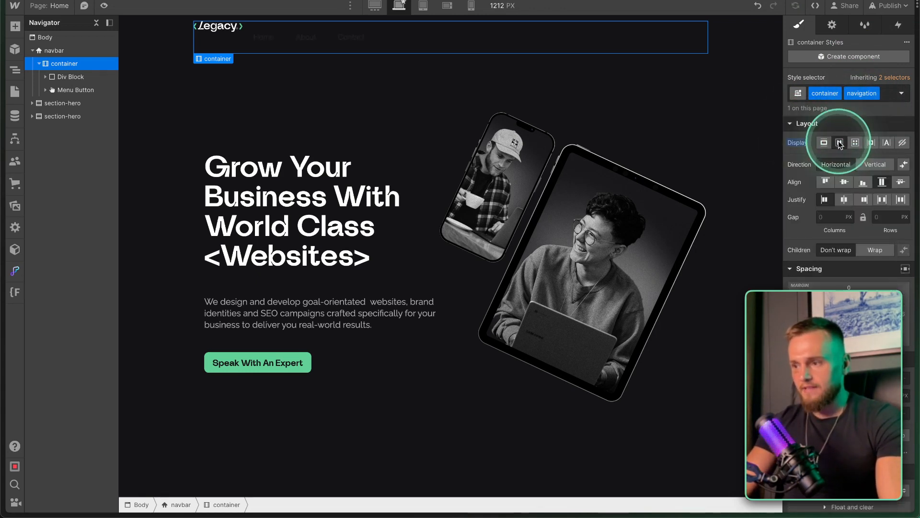
{"action": "left_click", "coordinate": [844, 199]}
{"action": "left_click", "coordinate": [844, 183]}
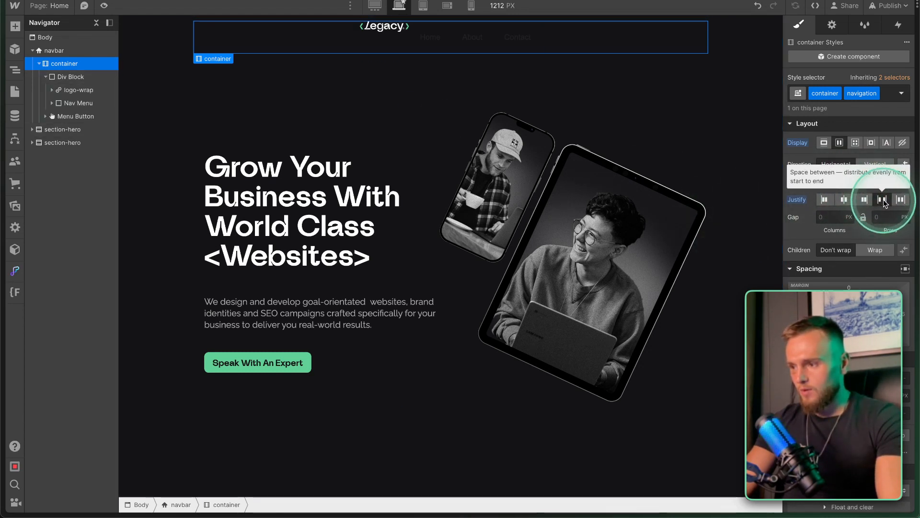
Make the logo-and-menu div block 100% wide, 100% tall and a flex row.
{"action": "mouse_move", "coordinate": [44, 85]}
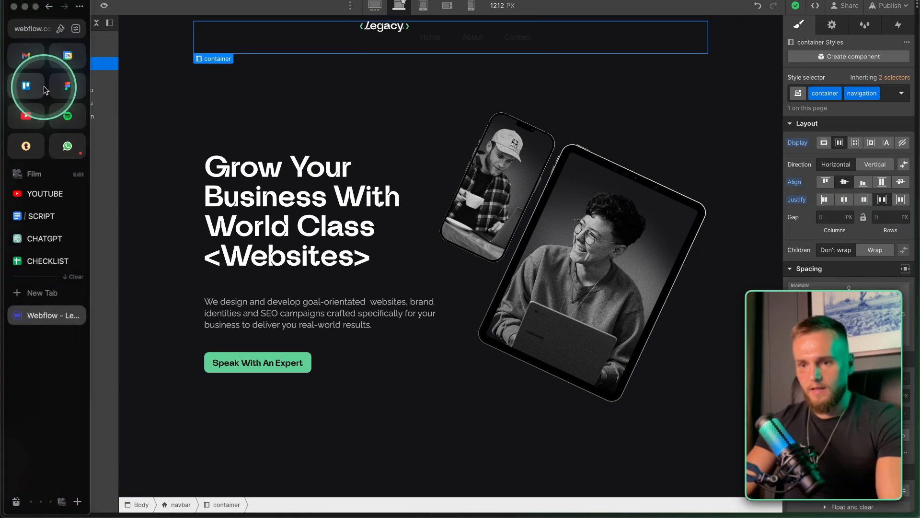
{"action": "left_click", "coordinate": [98, 78]}
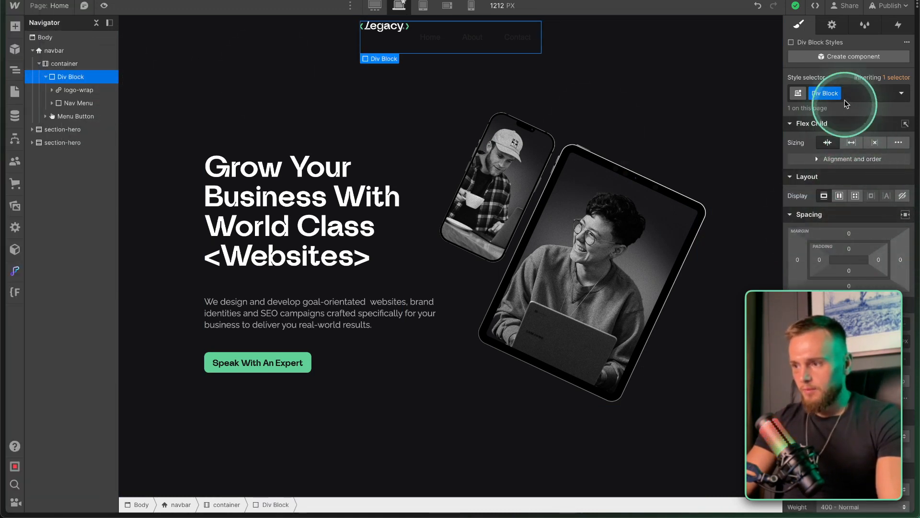
{"action": "scroll", "coordinate": [824, 191], "scroll_direction": "down", "scroll_amount": 2}
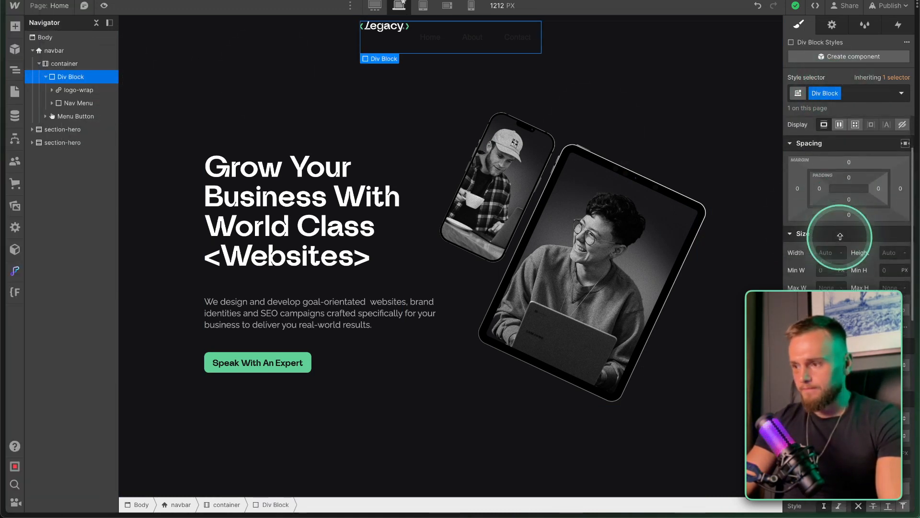
{"action": "left_click", "coordinate": [821, 236]}
{"action": "type", "text": "100%"}
{"action": "left_click", "coordinate": [888, 236]}
{"action": "type", "text": "100%"}
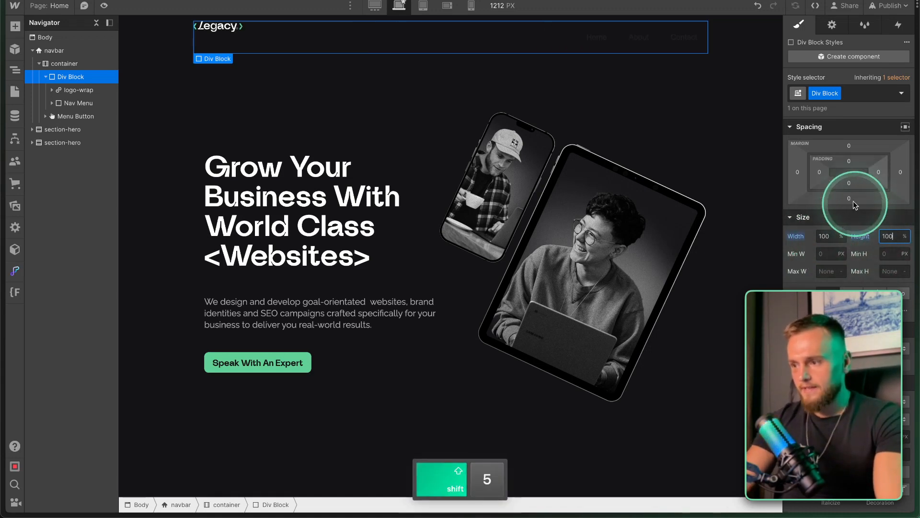
{"action": "scroll", "coordinate": [856, 199], "scroll_direction": "up", "scroll_amount": 2}
{"action": "left_click", "coordinate": [840, 196]}
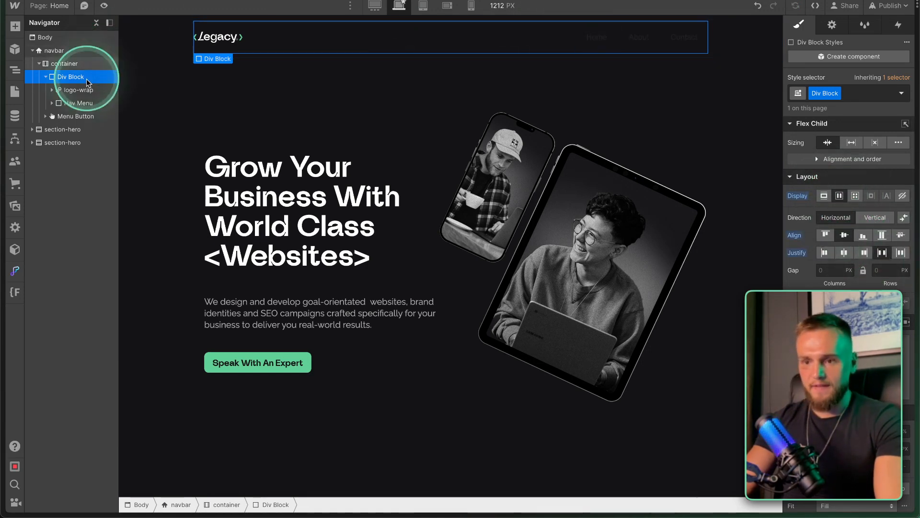
Rename the div block's class from Div Block to navigation-wrap.
{"action": "left_click", "coordinate": [838, 93]}
{"action": "key", "text": "BackSpace"}
{"action": "type", "text": "navigation-wrap"}
{"action": "key", "text": "Return"}
{"action": "left_click", "coordinate": [51, 101]}
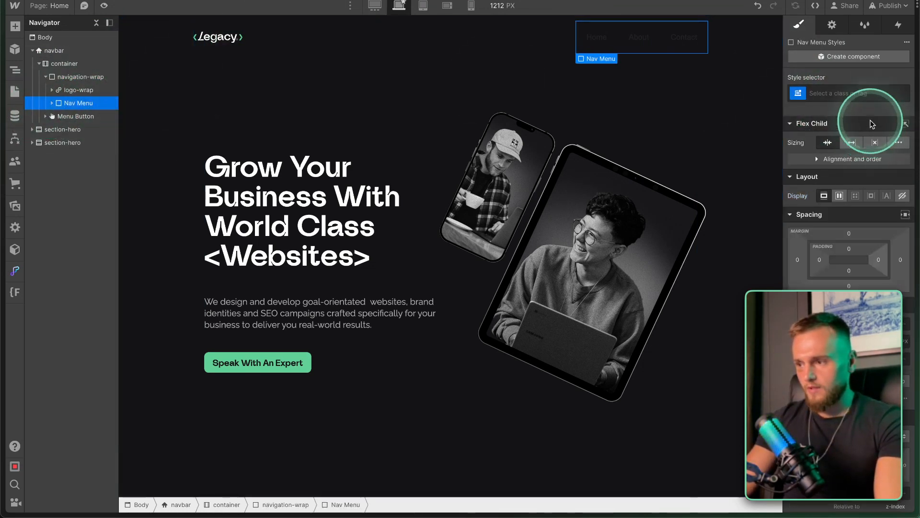
Give the Nav Menu the class nav-menu and the Home link the class nav-link.
{"action": "left_click", "coordinate": [822, 96]}
{"action": "type", "text": "nav"}
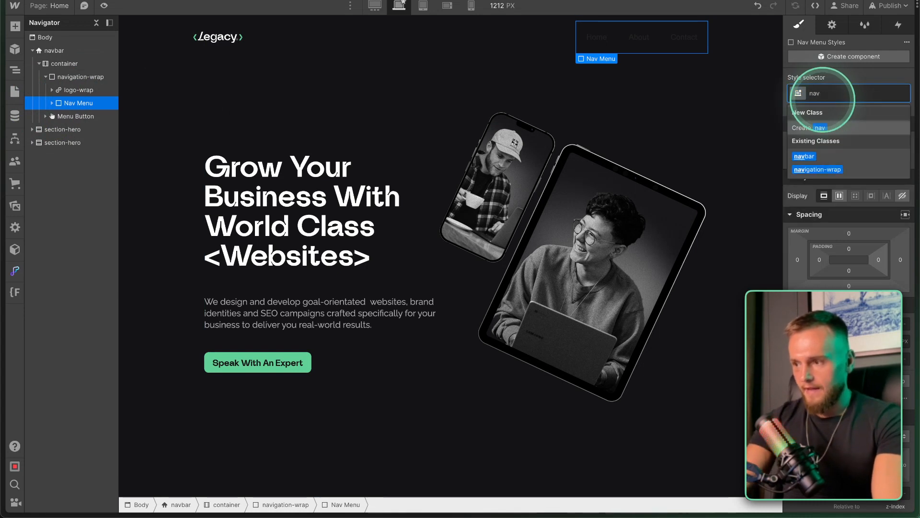
{"action": "type", "text": "-menu"}
{"action": "key", "text": "Return"}
{"action": "left_click", "coordinate": [83, 116]}
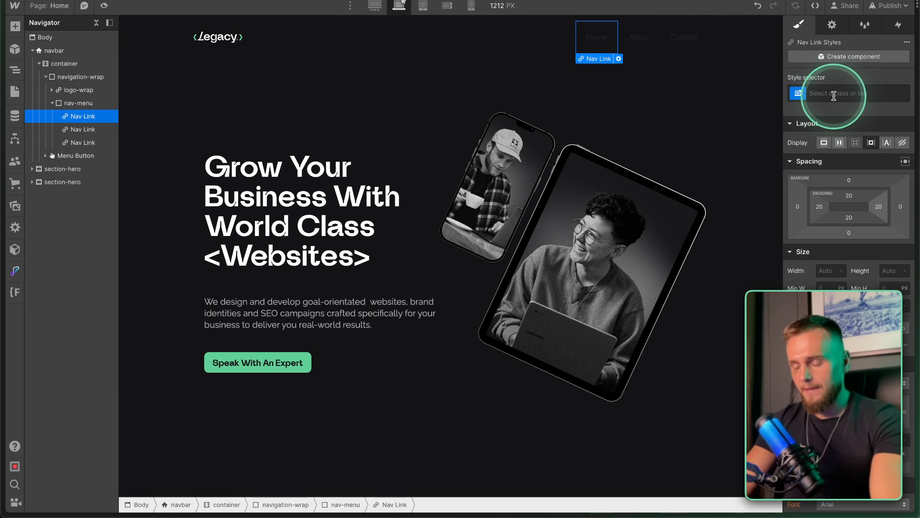
{"action": "left_click", "coordinate": [834, 96]}
{"action": "type", "text": "nav-"}
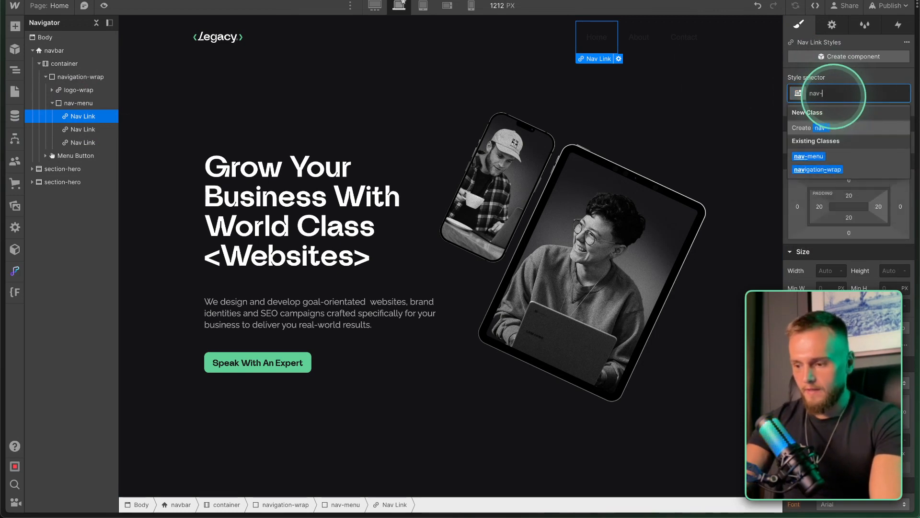
{"action": "type", "text": "li"}
{"action": "key", "text": "Return"}
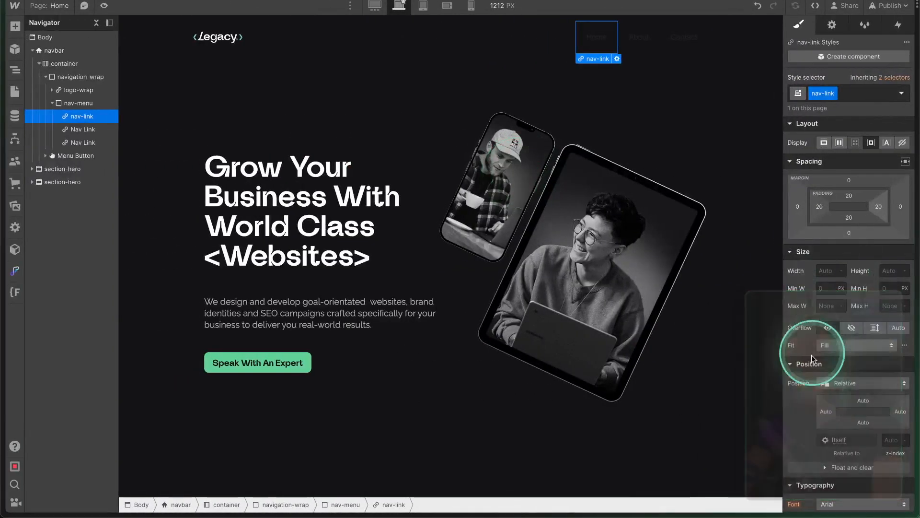
Style the nav-link class with the Lunema Bold font and white text.
{"action": "scroll", "coordinate": [826, 389], "scroll_direction": "down", "scroll_amount": 5}
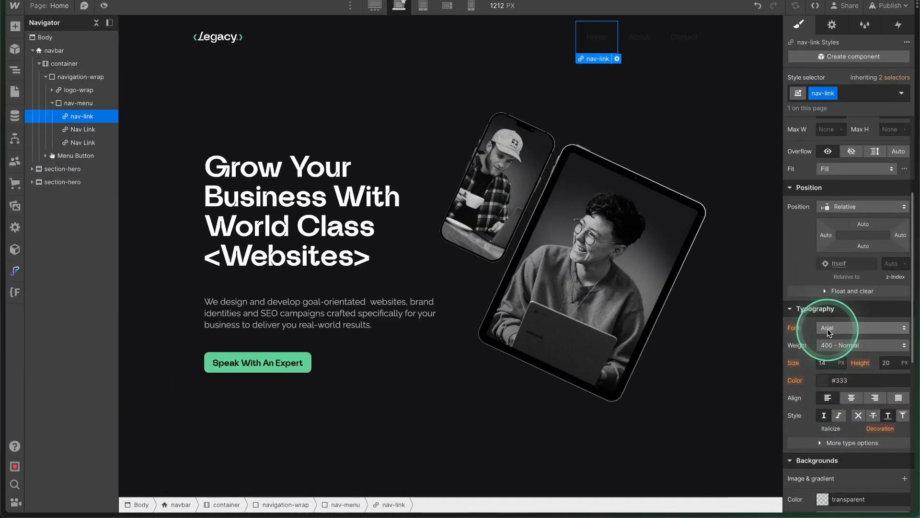
{"action": "left_click", "coordinate": [828, 328]}
{"action": "left_click", "coordinate": [849, 37]}
{"action": "left_click", "coordinate": [823, 380]}
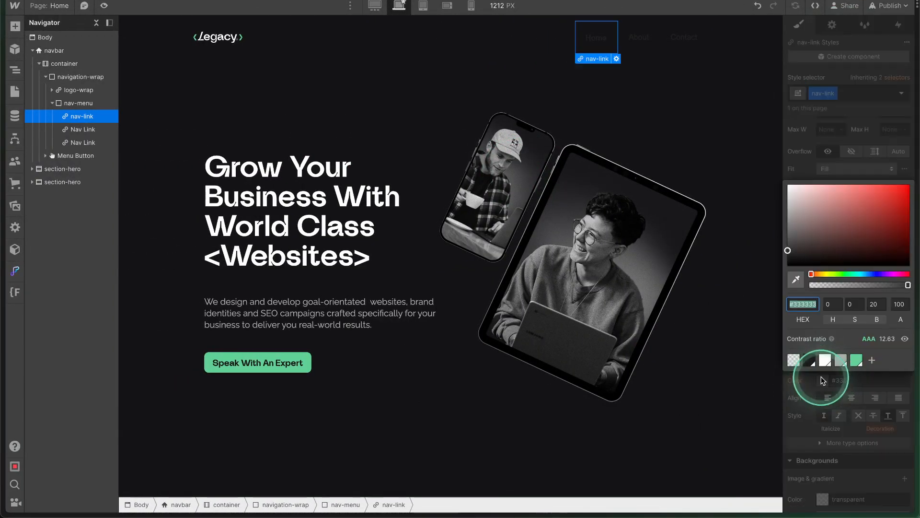
{"action": "left_click", "coordinate": [825, 363]}
{"action": "left_click", "coordinate": [842, 424]}
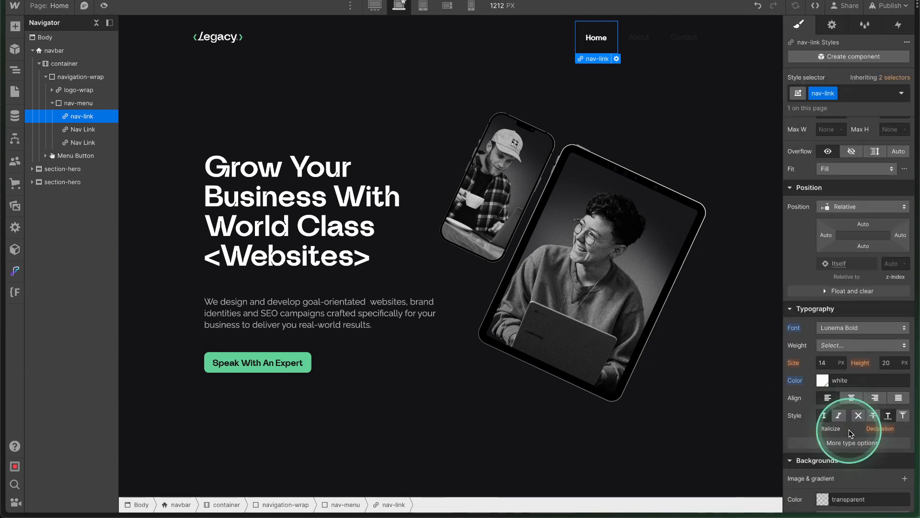
{"action": "scroll", "coordinate": [858, 287], "scroll_direction": "up", "scroll_amount": 6}
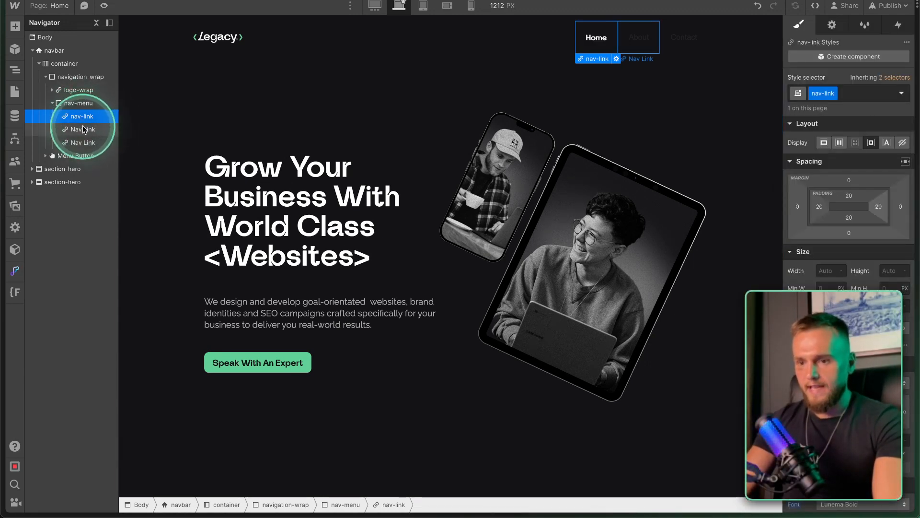
Apply the nav-link class to the About and Contact links.
{"action": "left_click", "coordinate": [84, 129]}
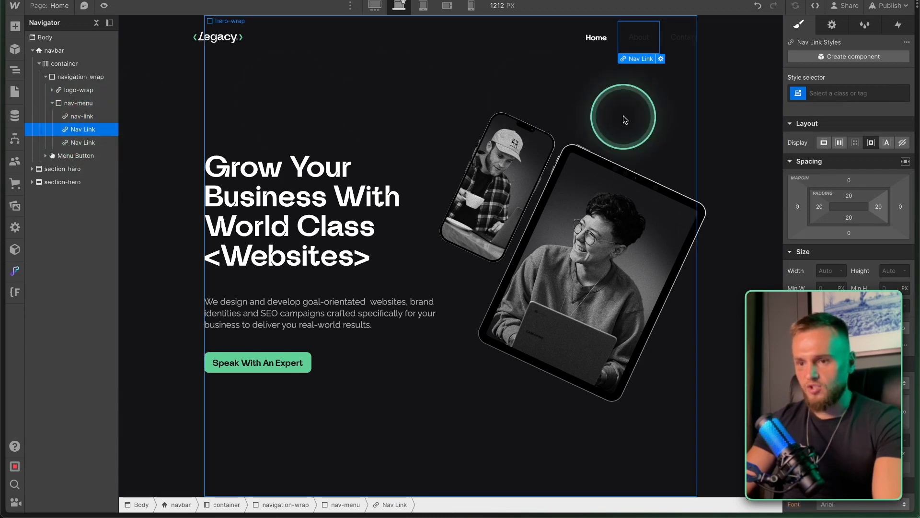
{"action": "left_click", "coordinate": [821, 93]}
{"action": "type", "text": "nav-"}
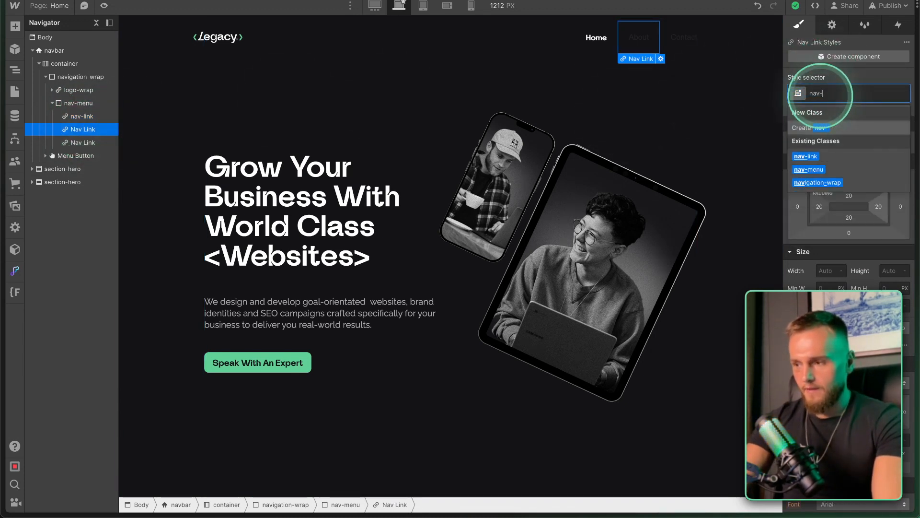
{"action": "type", "text": "link"}
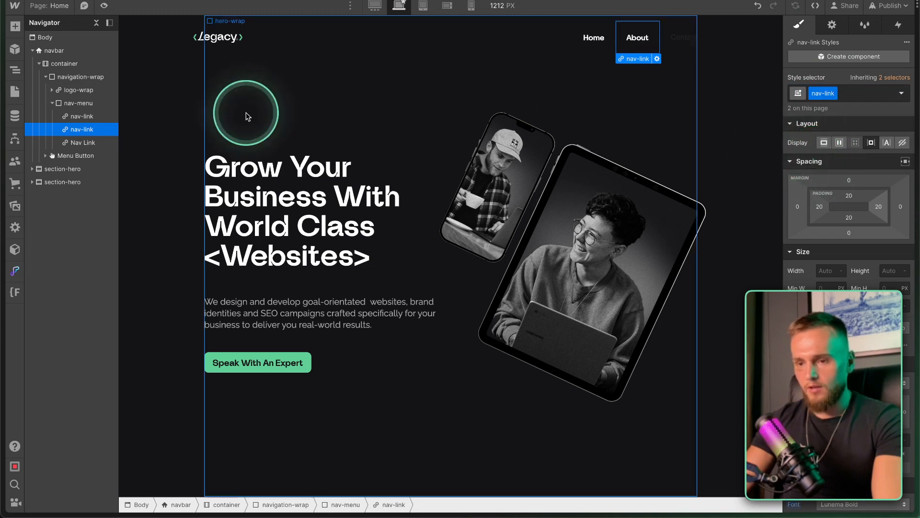
{"action": "left_click", "coordinate": [83, 142]}
{"action": "left_click", "coordinate": [839, 94]}
{"action": "type", "text": "nav-li"}
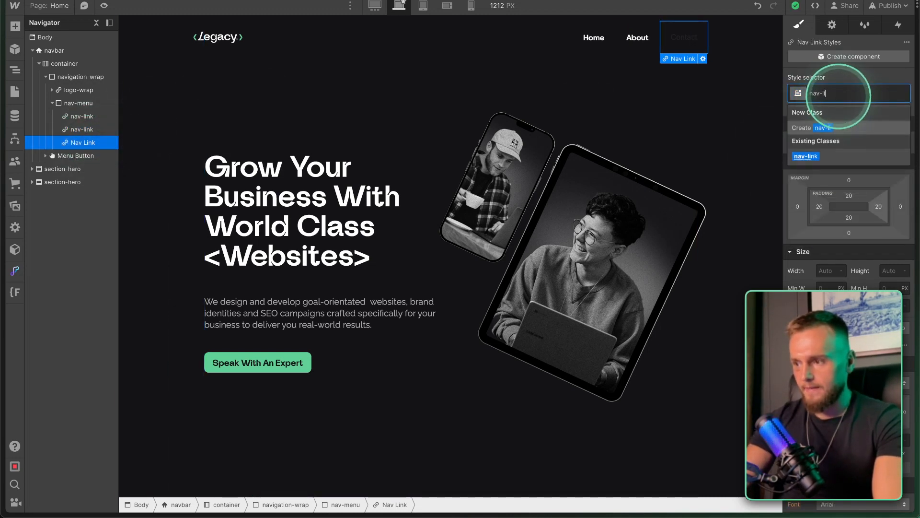
{"action": "key", "text": "Return"}
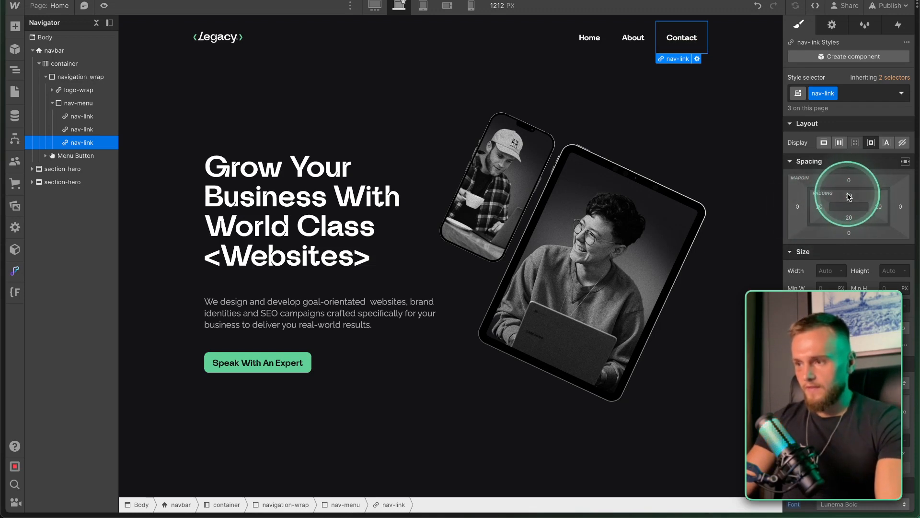
{"action": "mouse_move", "coordinate": [819, 206]}
{"action": "left_mouse_down"}
{"action": "mouse_move", "coordinate": [797, 205]}
{"action": "mouse_move", "coordinate": [820, 211]}
{"action": "mouse_move", "coordinate": [821, 201]}
{"action": "left_mouse_up"}
{"action": "key", "text": "super+z"}
{"action": "key", "text": "super+z"}
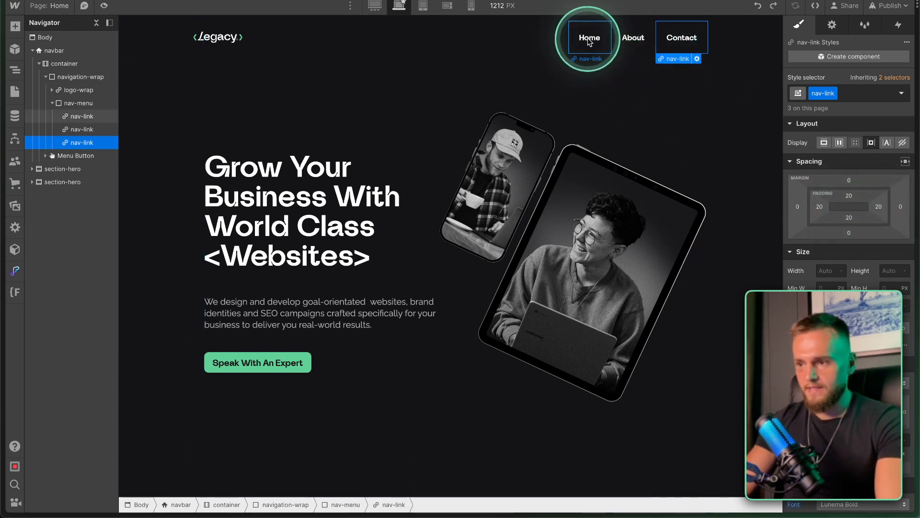
Paste a copy of the Contact link and relabel the last two links Projects and Services.
{"action": "key", "text": "super+v"}
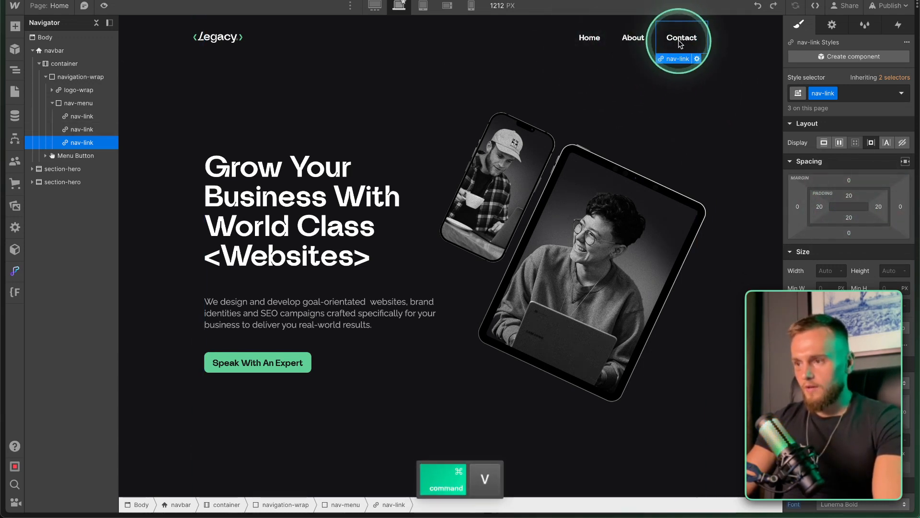
{"action": "double_click", "coordinate": [629, 41]}
{"action": "type", "text": "Projects"}
{"action": "double_click", "coordinate": [671, 37]}
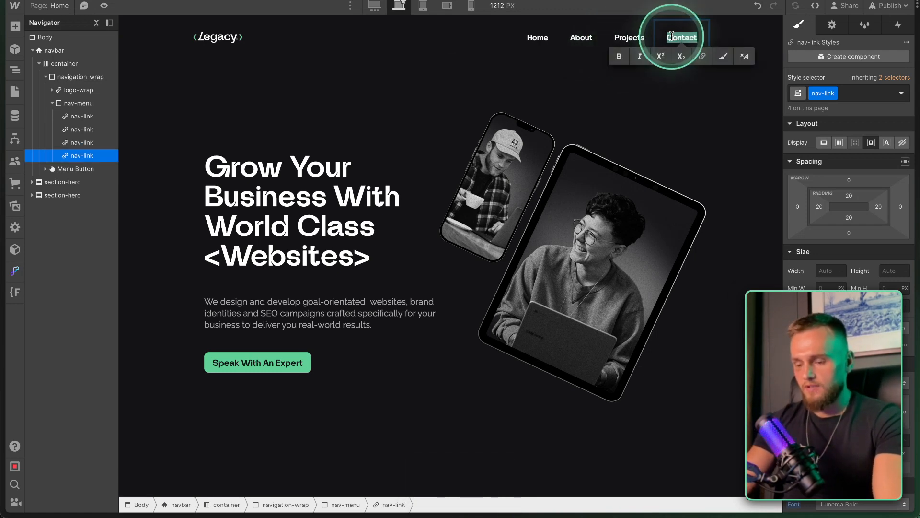
{"action": "type", "text": "Services"}
{"action": "left_click", "coordinate": [622, 56]}
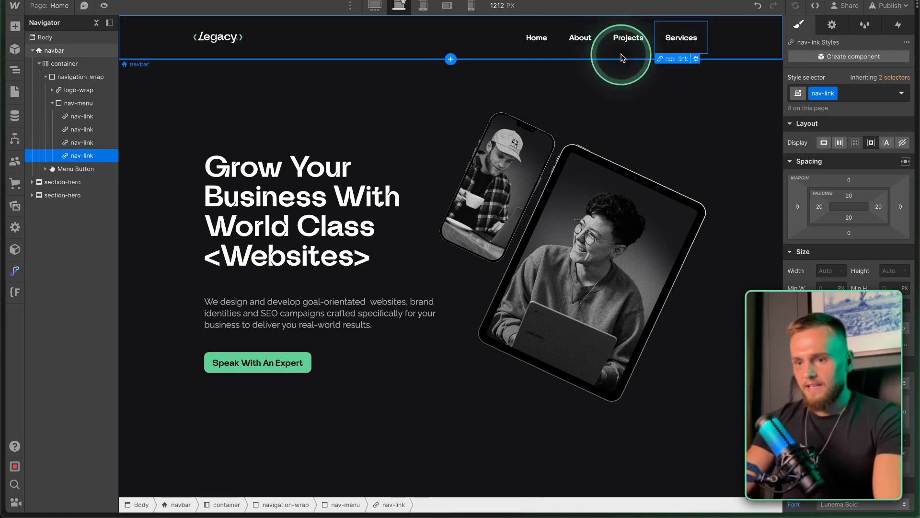
{"action": "left_click", "coordinate": [71, 103]}
Add a Button with the button class inside nav-menu and make nav-menu a flex row.
{"action": "key", "text": "super+e"}
{"action": "type", "text": "button"}
{"action": "key", "text": "Return"}
{"action": "left_click", "coordinate": [694, 34]}
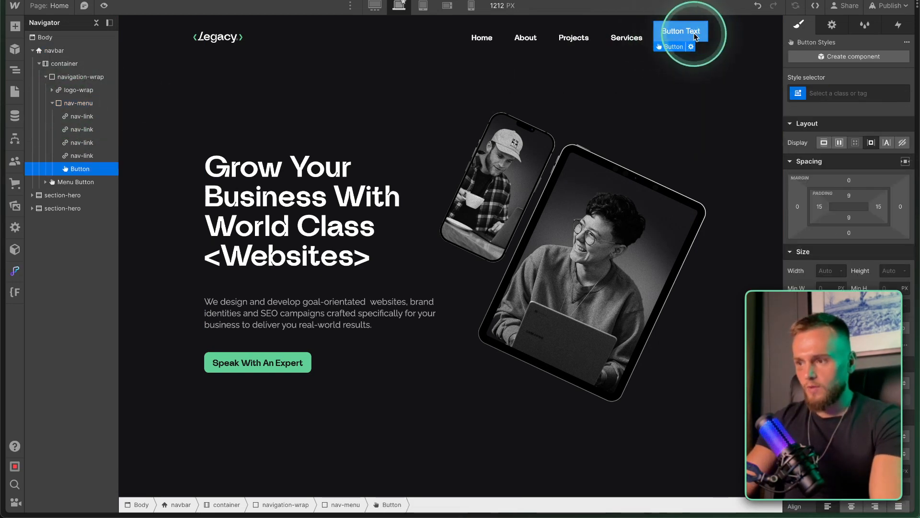
{"action": "left_click", "coordinate": [838, 92]}
{"action": "left_click", "coordinate": [801, 185]}
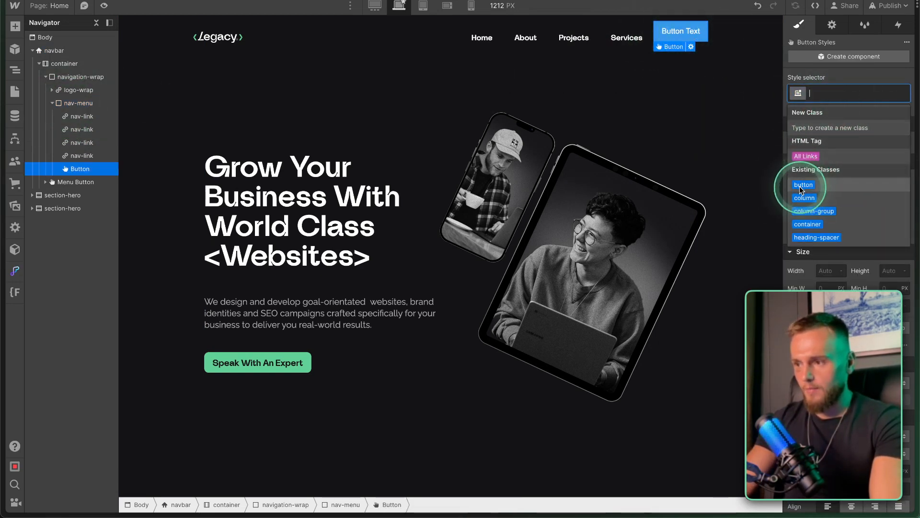
{"action": "left_click", "coordinate": [640, 38]}
{"action": "left_click", "coordinate": [839, 197]}
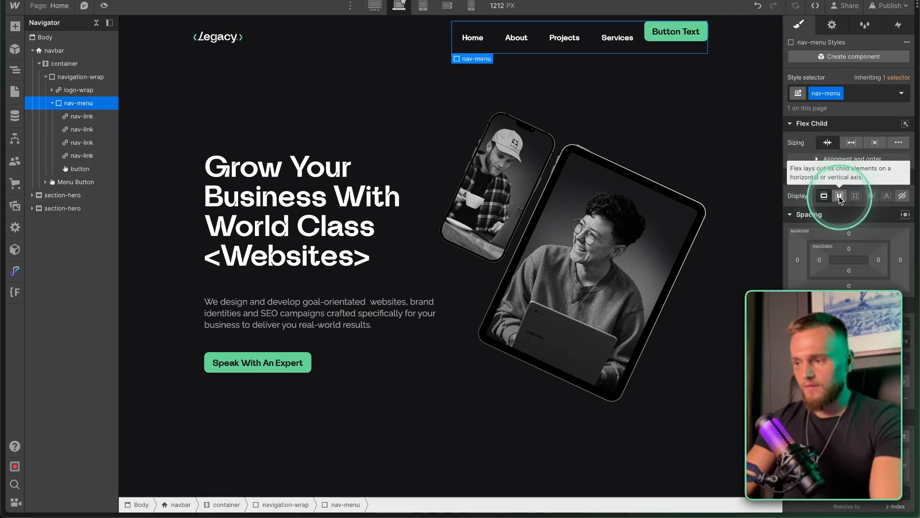
{"action": "left_click", "coordinate": [839, 197]}
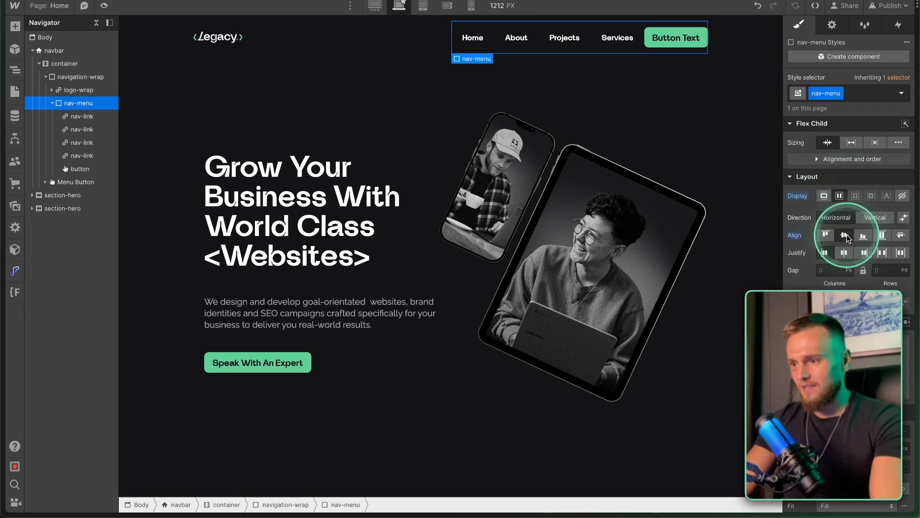
Give the button a navigation combo class with a 20 px left margin.
{"action": "left_click", "coordinate": [655, 37]}
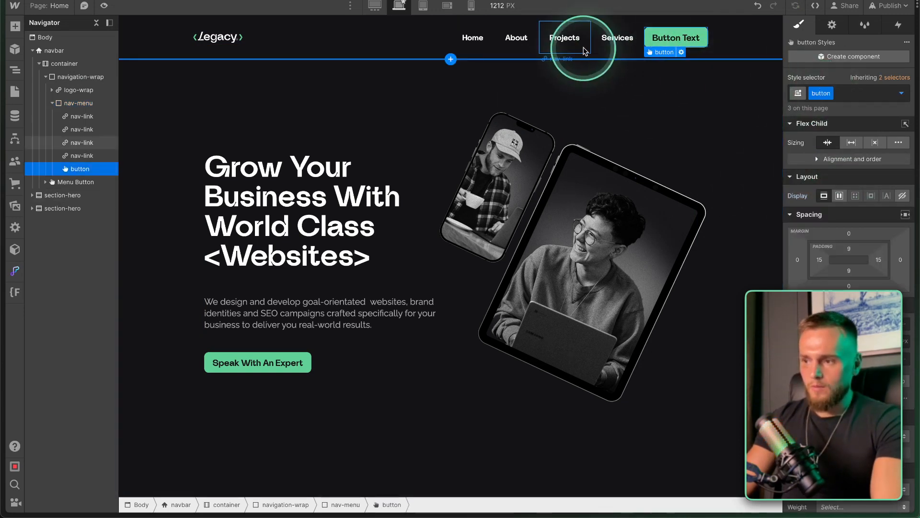
{"action": "left_click", "coordinate": [848, 94]}
{"action": "type", "text": "nav"}
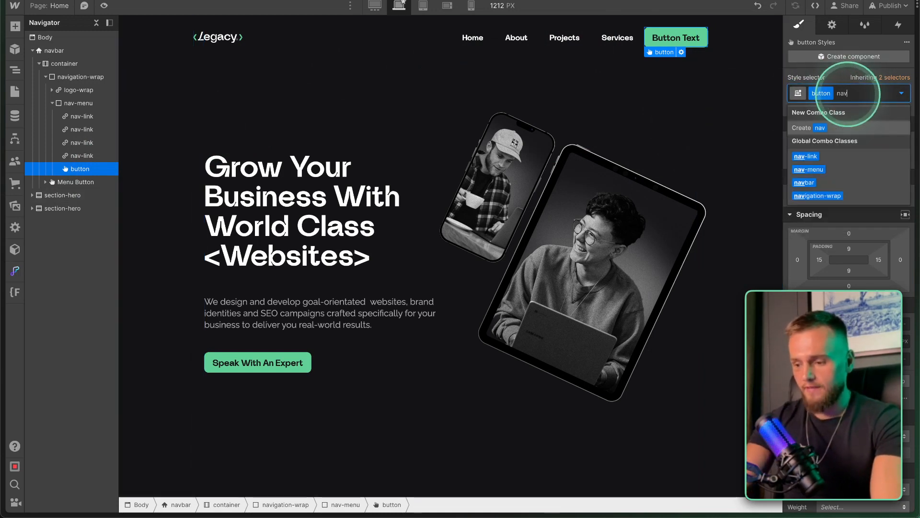
{"action": "type", "text": "iagt"}
{"action": "key", "text": "BackSpace"}
{"action": "type", "text": "gation"}
{"action": "left_click", "coordinate": [799, 262]}
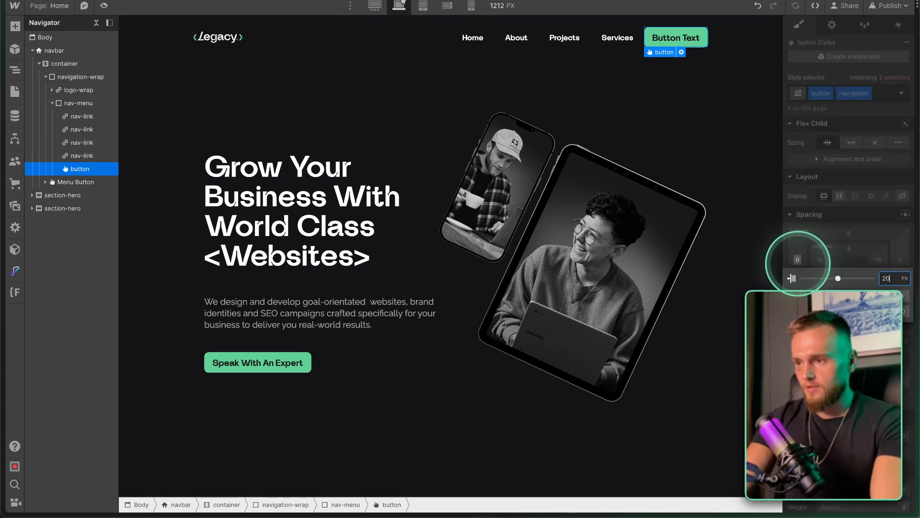
{"action": "key", "text": "Return"}
Change the button text to 'Speak To An Expert' and preview the page at 1512 px.
{"action": "double_click", "coordinate": [671, 39]}
{"action": "type", "text": "Speak To An Exp"}
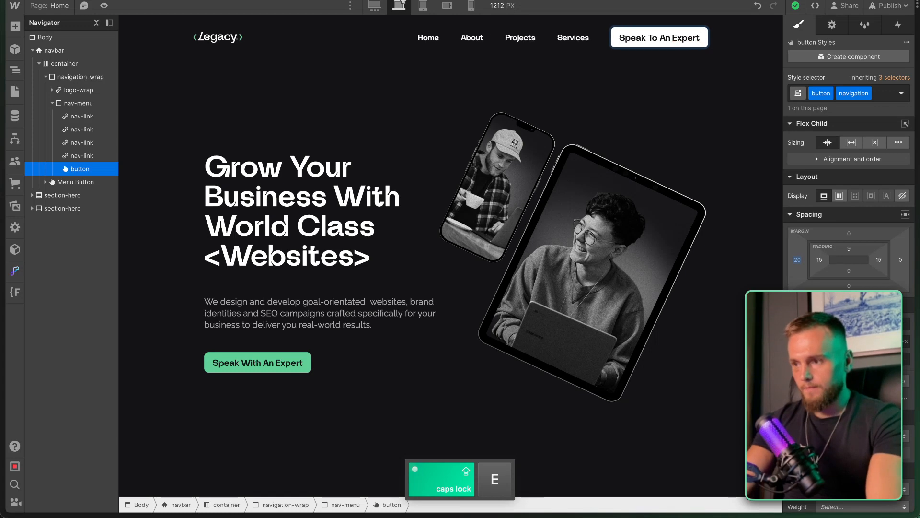
{"action": "type", "text": "ert"}
{"action": "left_click", "coordinate": [507, 136]}
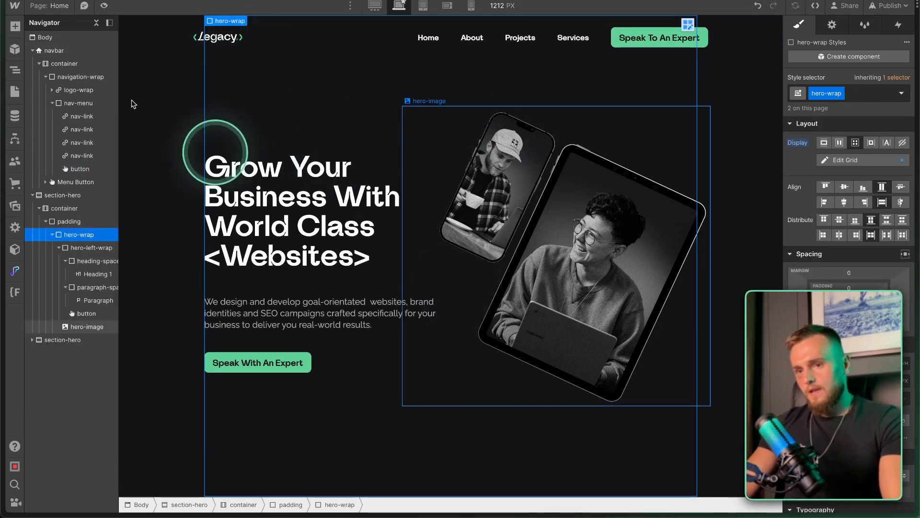
{"action": "left_click", "coordinate": [104, 5]}
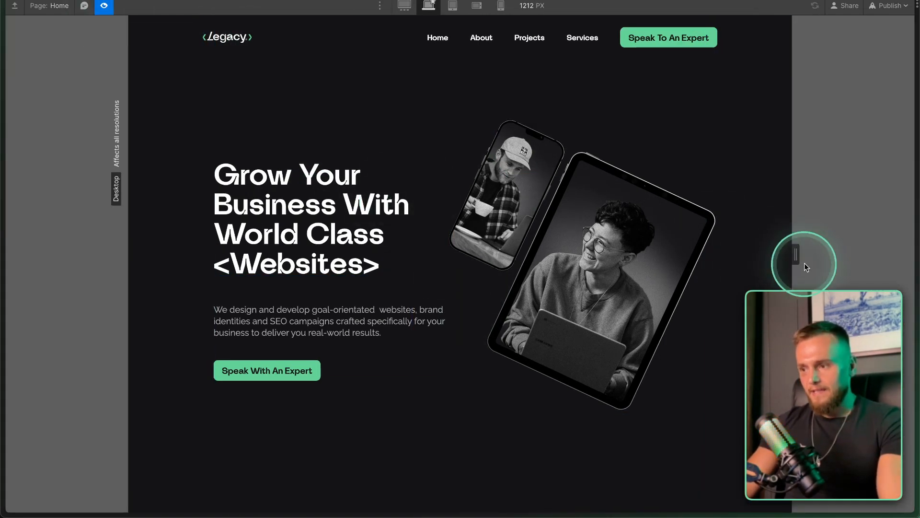
{"action": "left_click_drag", "start_coordinate": [794, 252], "coordinate": [875, 230]}
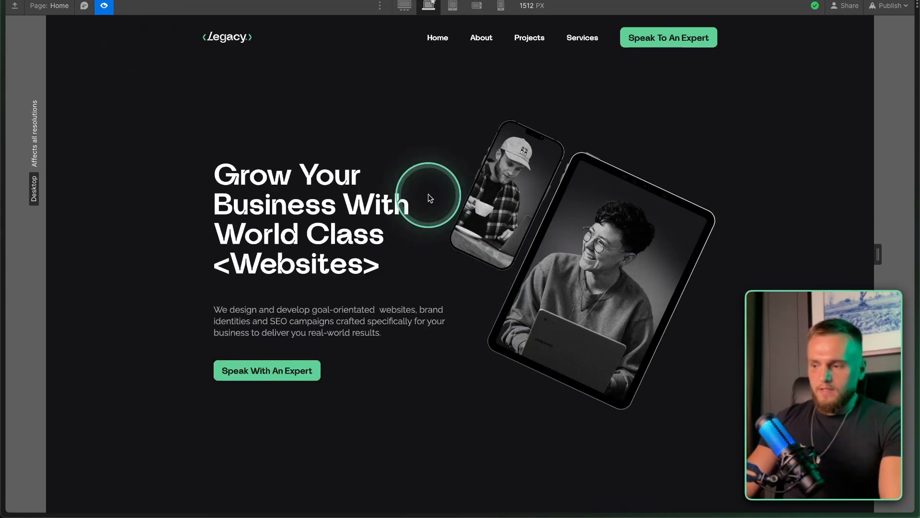
{"action": "key", "text": "super+shift+p"}
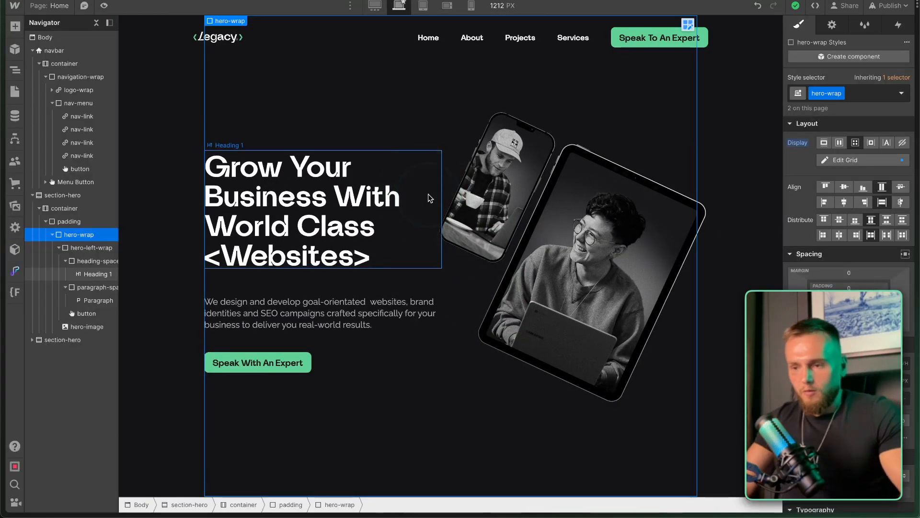